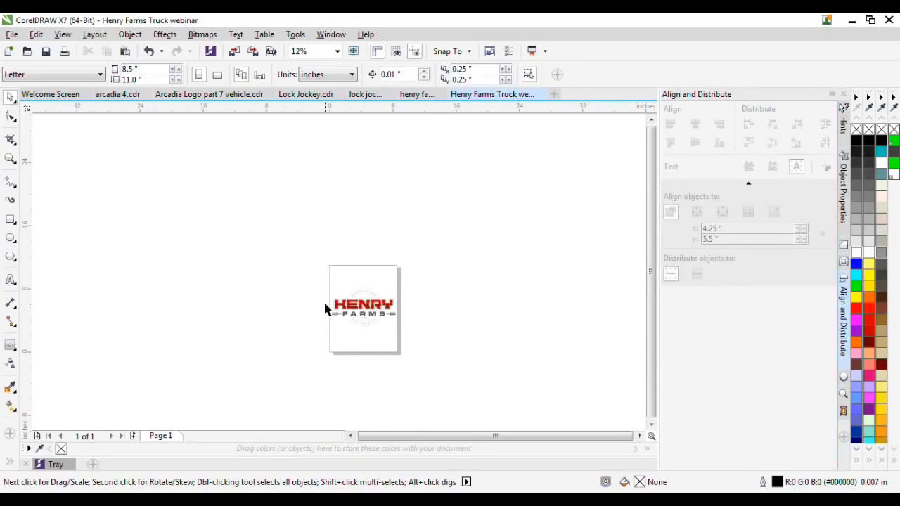
pyautogui.scroll(2, 360, 306)
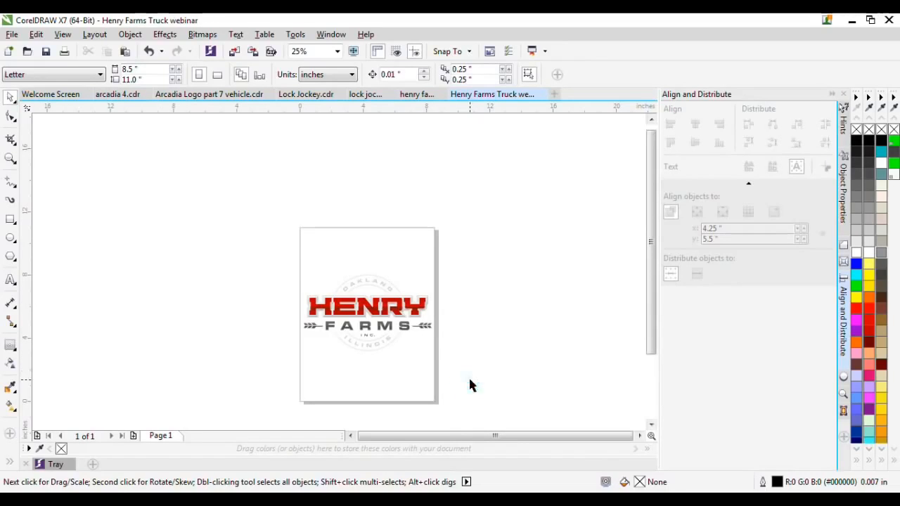
pyautogui.scroll(2, 454, 370)
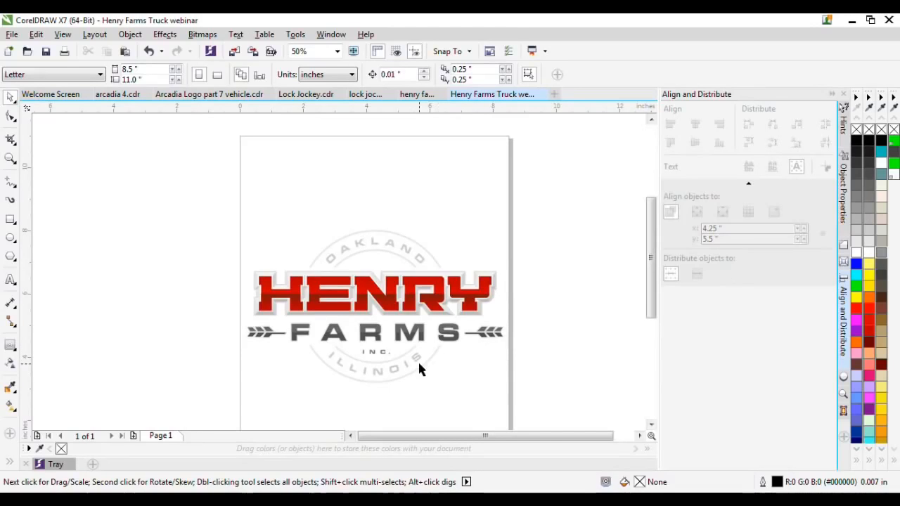
pyautogui.moveTo(181, 184); pyautogui.dragTo(202, 219)
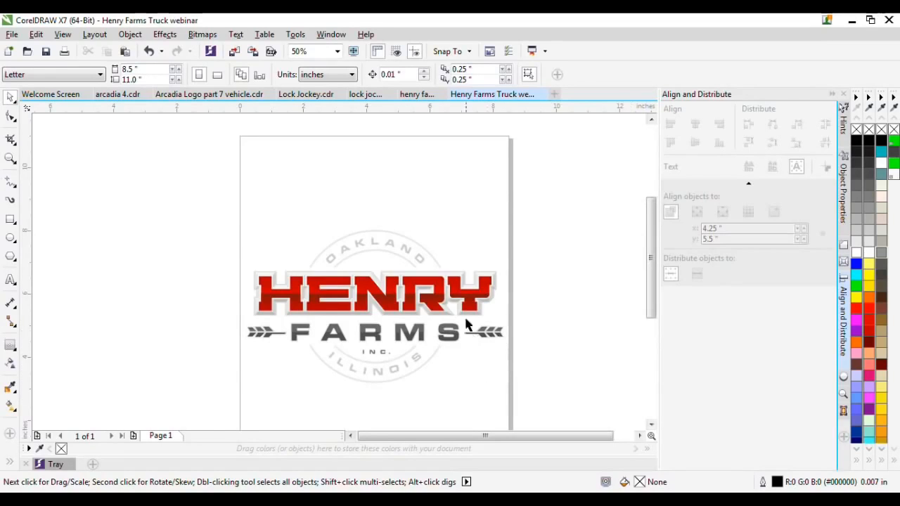
pyautogui.click(320, 192)
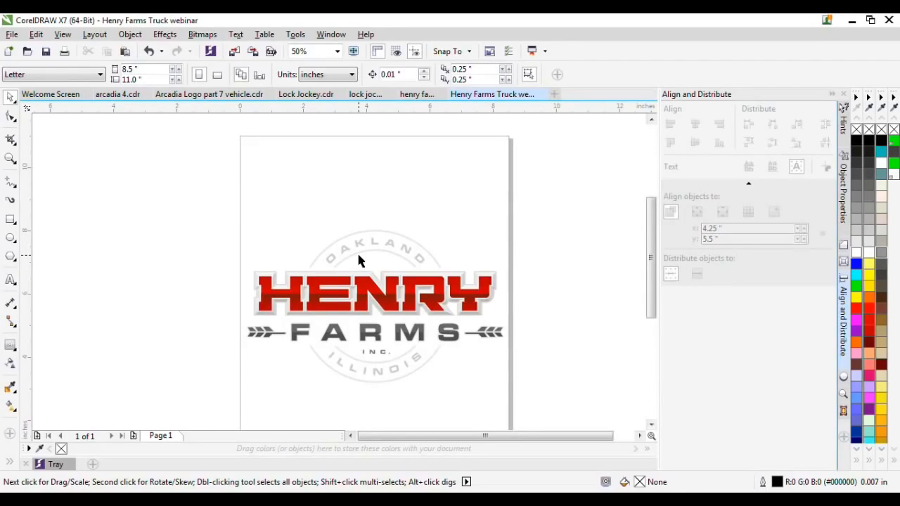
pyautogui.click(444, 199)
pyautogui.scroll(-1, 408, 195)
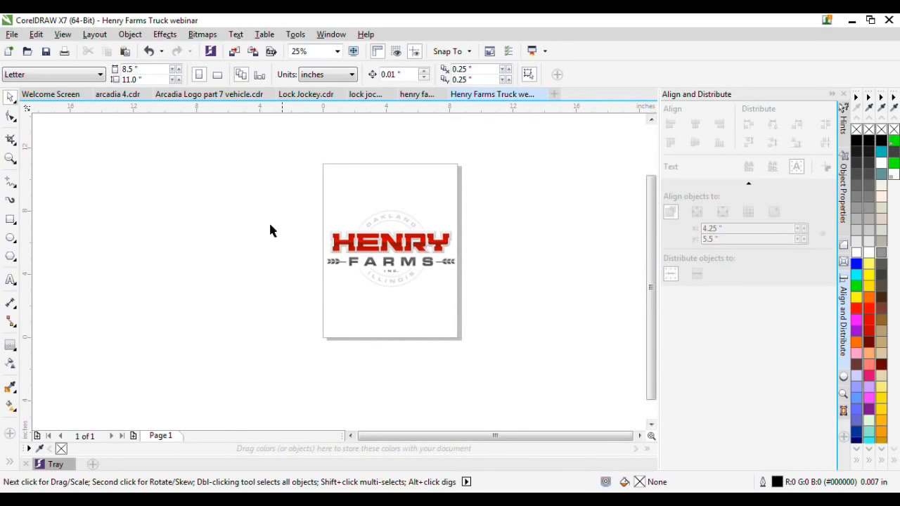
# Import the photo "henry farms inc truck" at its original size and place it beside the logo page
pyautogui.click(13, 35)
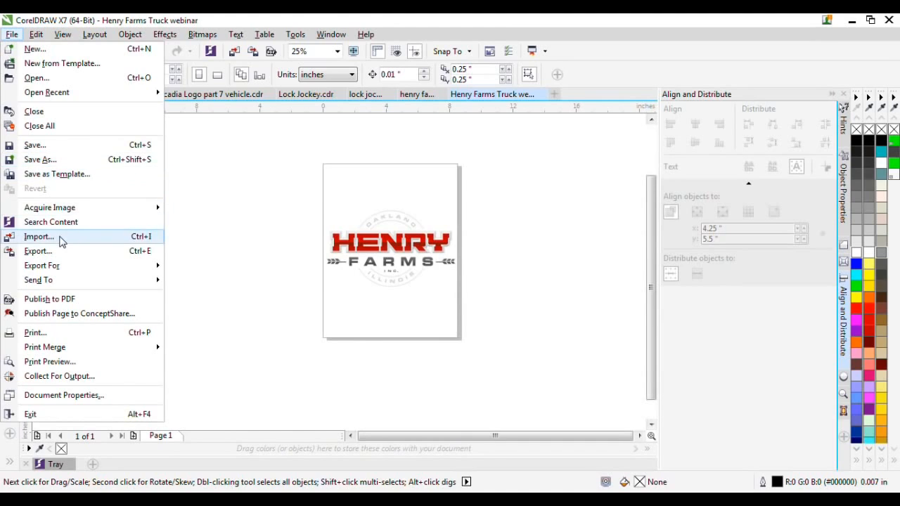
pyautogui.click(60, 239)
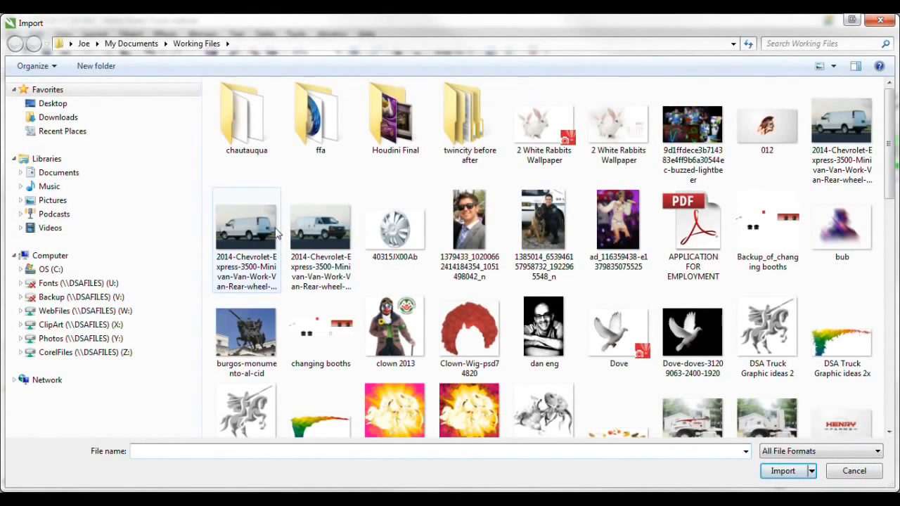
pyautogui.moveTo(890, 188); pyautogui.dragTo(892, 269)
pyautogui.click(770, 147)
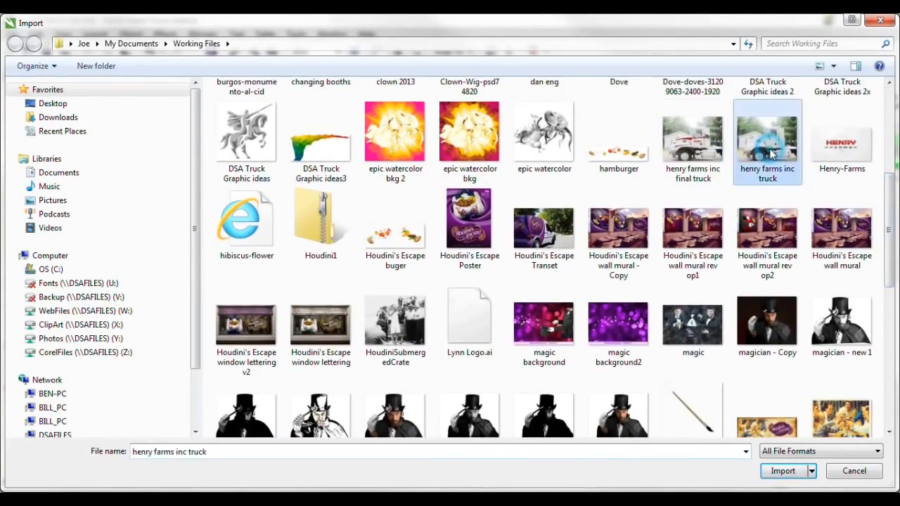
pyautogui.doubleClick(770, 149)
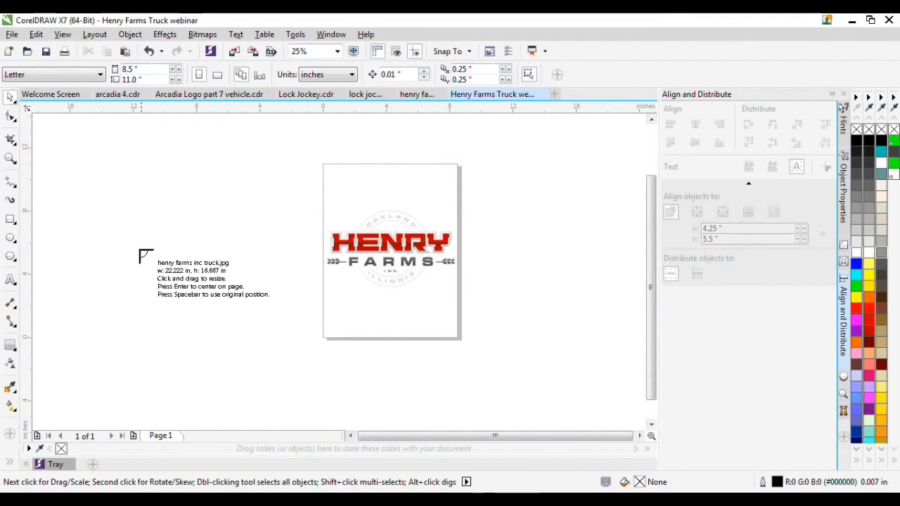
pyautogui.click(489, 227)
pyautogui.moveTo(567, 325); pyautogui.dragTo(556, 235)
pyautogui.moveTo(583, 436); pyautogui.dragTo(598, 440)
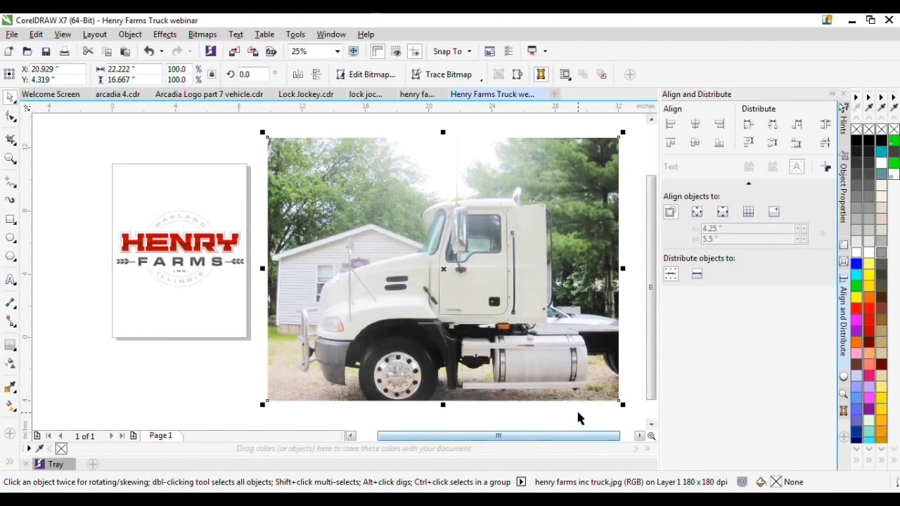
# Brighten the truck photo in the Image Adjustment Lab with a white point sampled on the door, brightness -1 and contrast 19
pyautogui.click(577, 413)
pyautogui.click(424, 255)
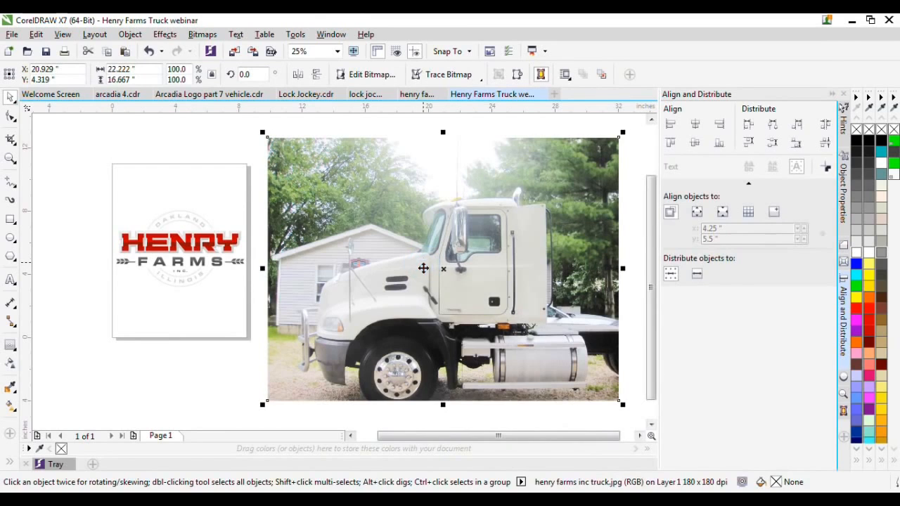
pyautogui.click(203, 34)
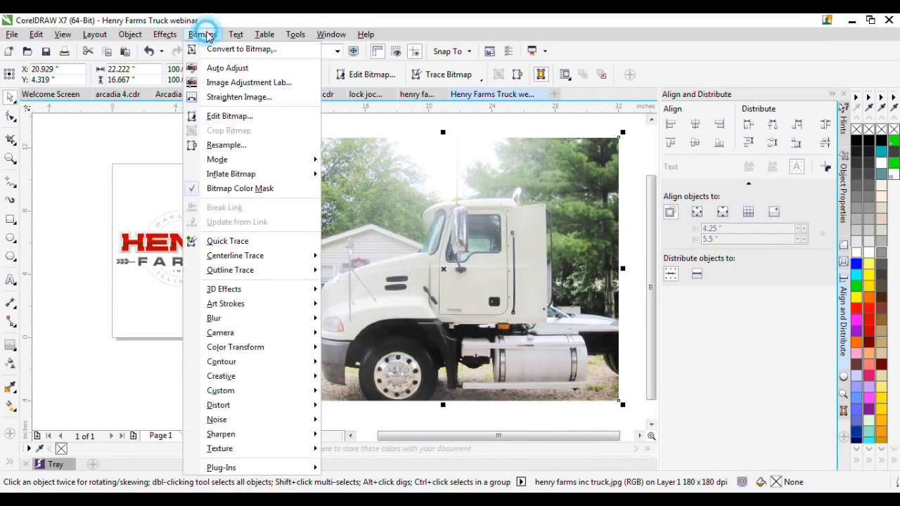
pyautogui.click(247, 82)
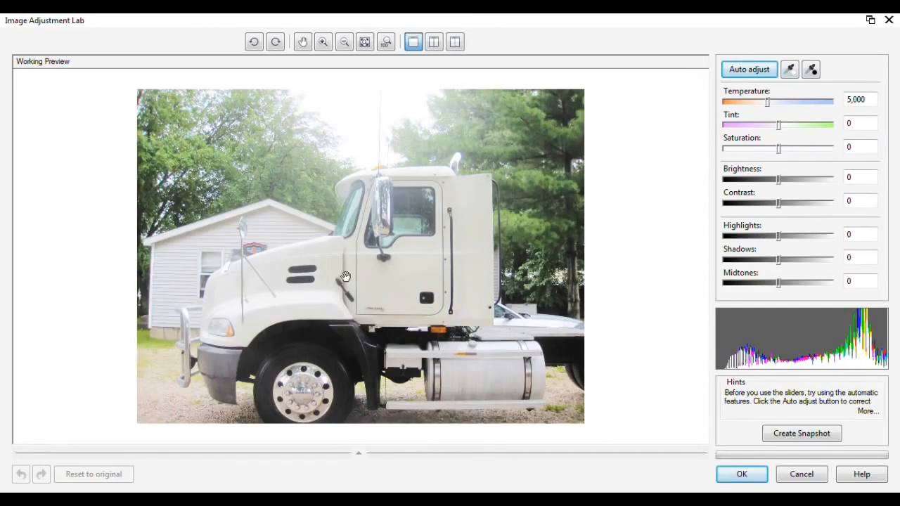
pyautogui.click(791, 75)
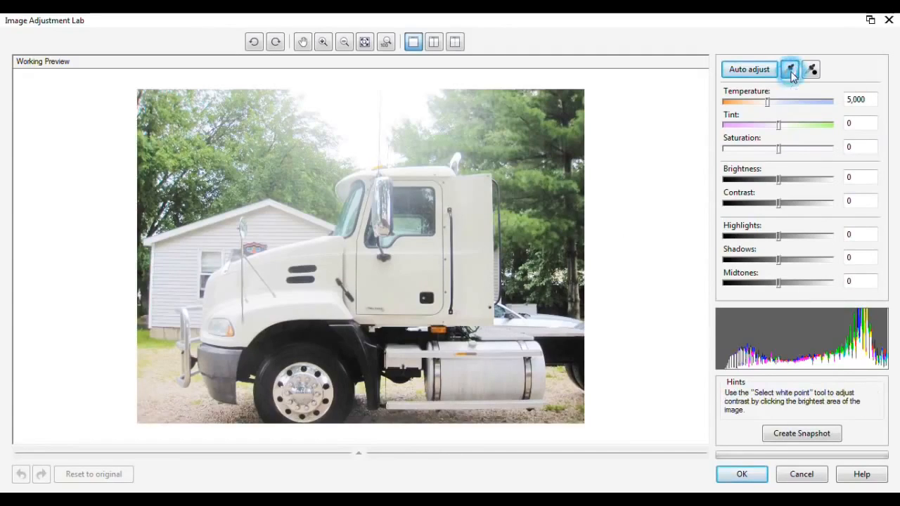
pyautogui.click(388, 275)
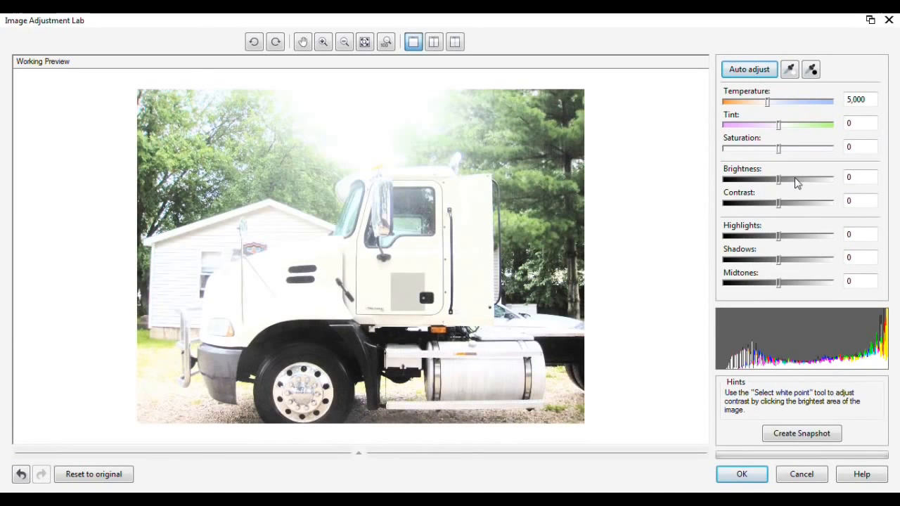
pyautogui.moveTo(779, 179)
pyautogui.mouseDown()
pyautogui.moveTo(789, 205)
pyautogui.moveTo(778, 181)
pyautogui.mouseUp()
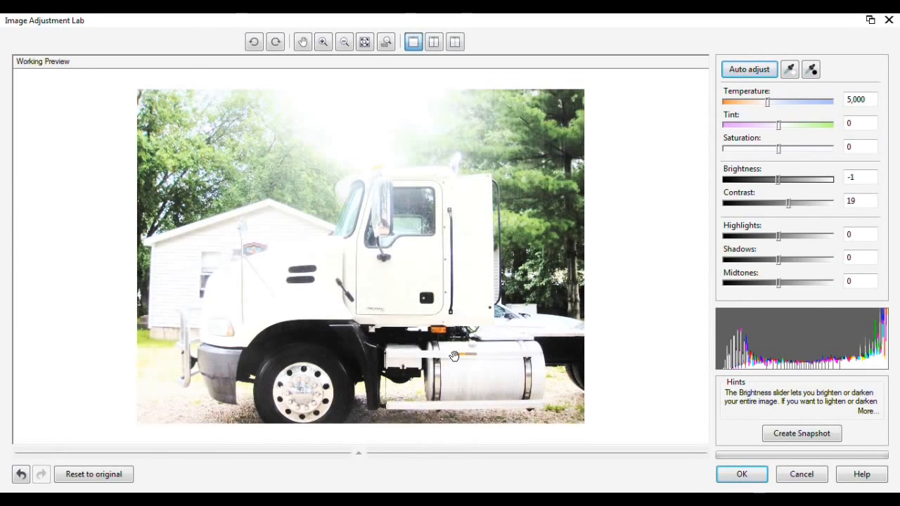
pyautogui.click(742, 475)
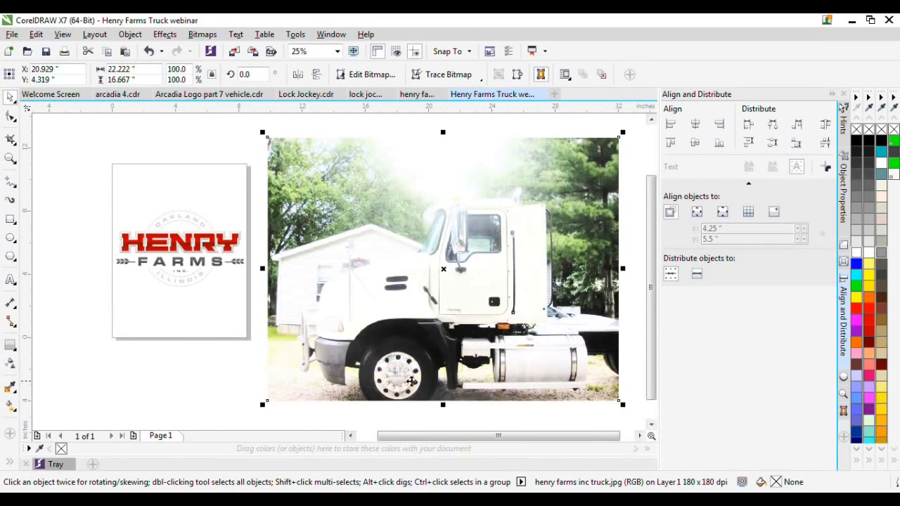
# Draw a thin rectangle about 4.3 in wide and 0.23 in high spanning the width of the truck's door
pyautogui.click(529, 414)
pyautogui.moveTo(539, 432); pyautogui.dragTo(548, 438)
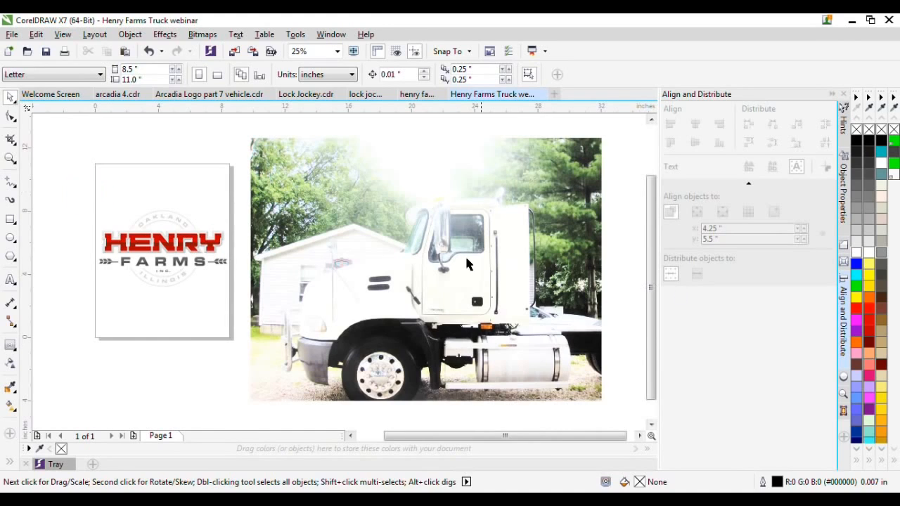
pyautogui.scroll(1, 500, 281)
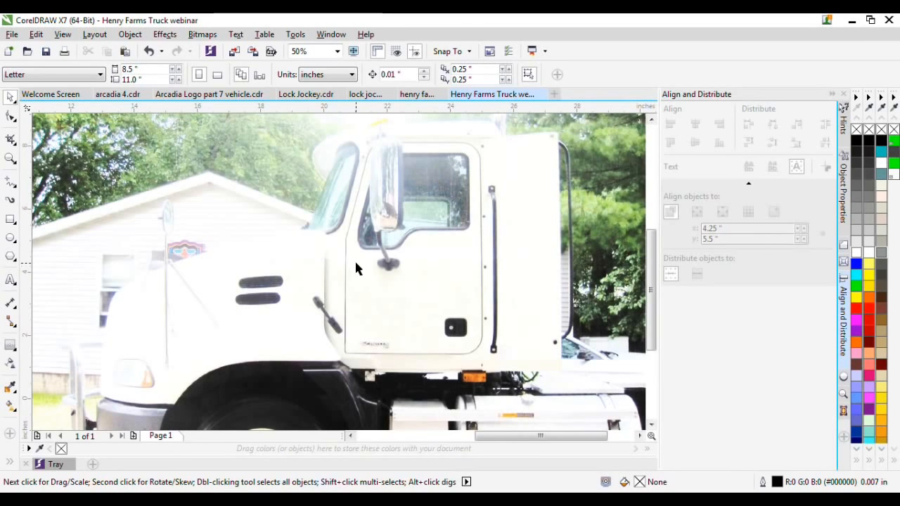
pyautogui.click(11, 219)
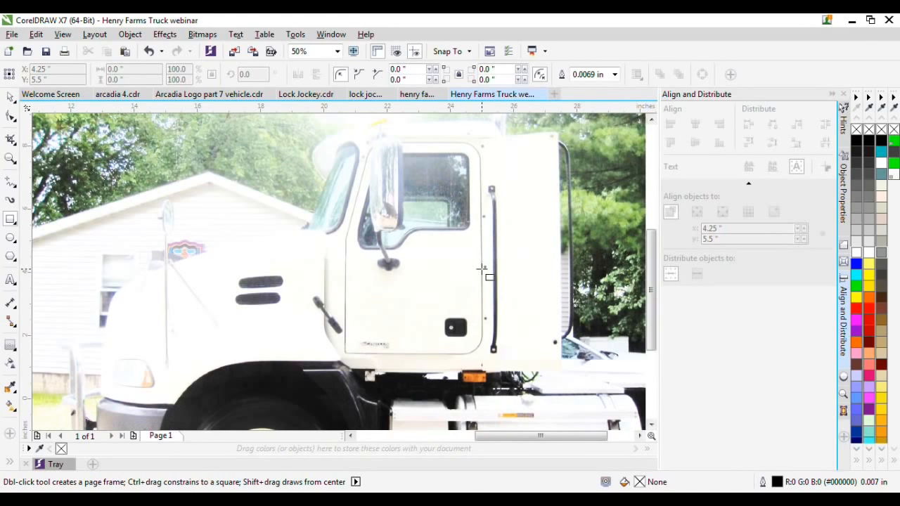
pyautogui.moveTo(344, 270); pyautogui.dragTo(483, 278)
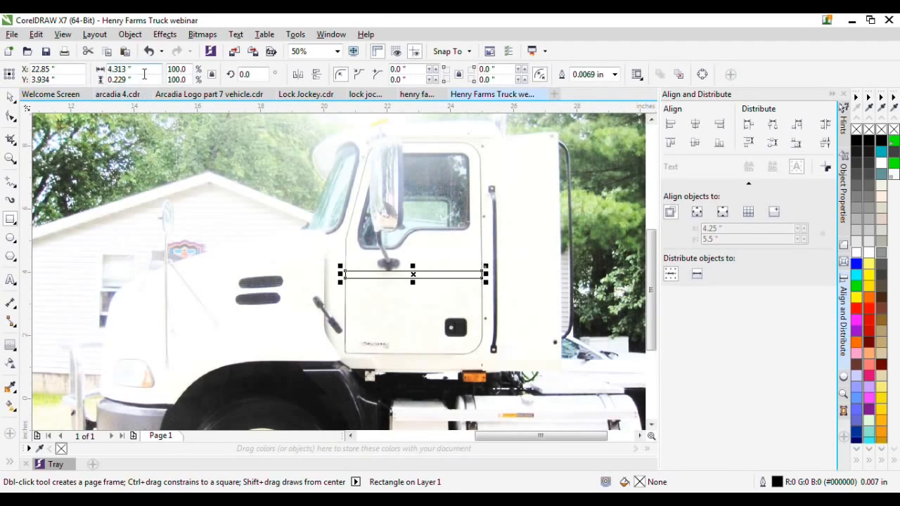
# Set the door rectangle's width to 34.25 in with its proportions kept, and highlight its scale percentage for reference
pyautogui.doubleClick(144, 67)
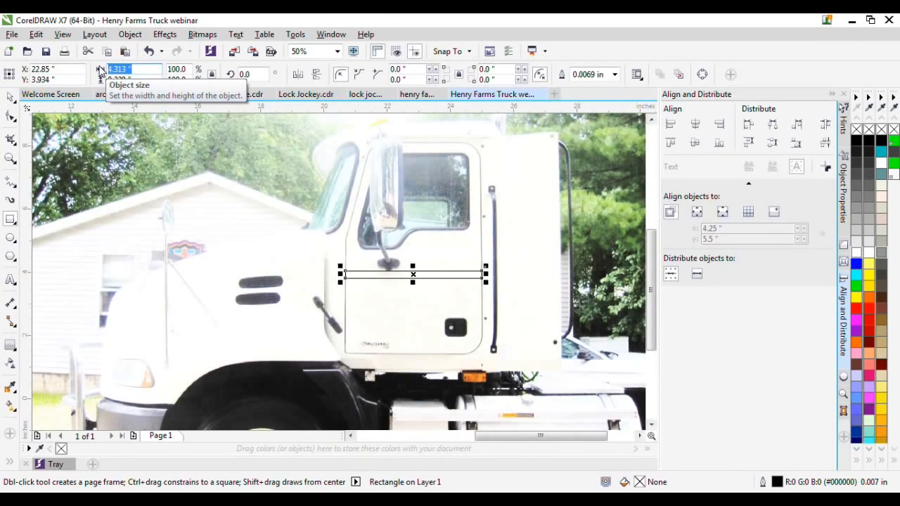
pyautogui.write('34.25')
pyautogui.press('Return')
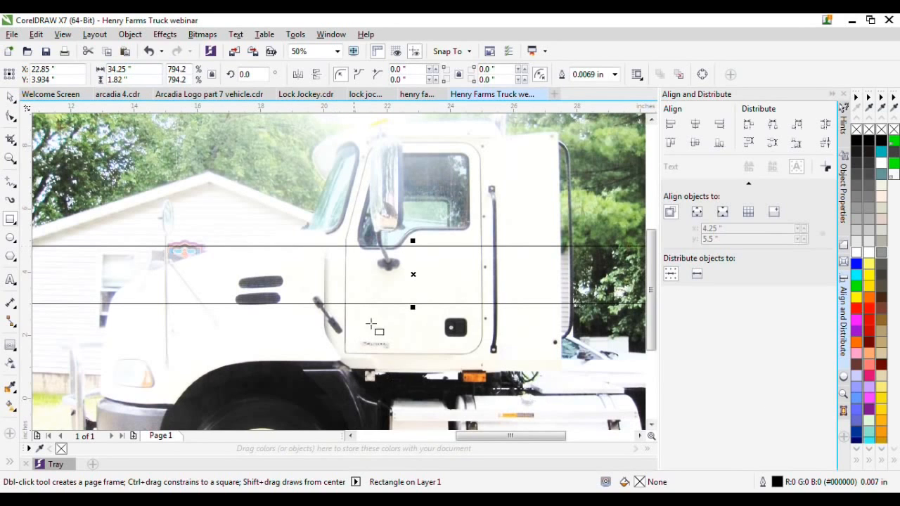
pyautogui.scroll(-4, 336, 265)
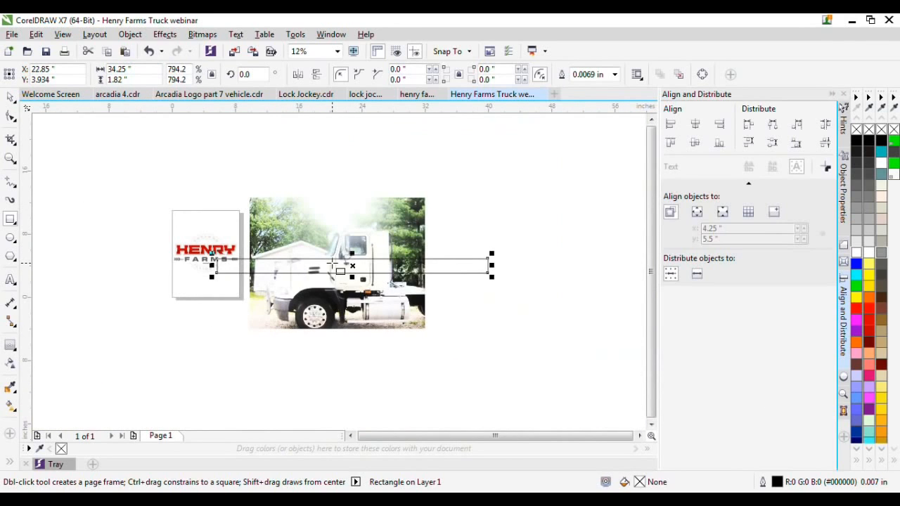
pyautogui.scroll(4, 351, 269)
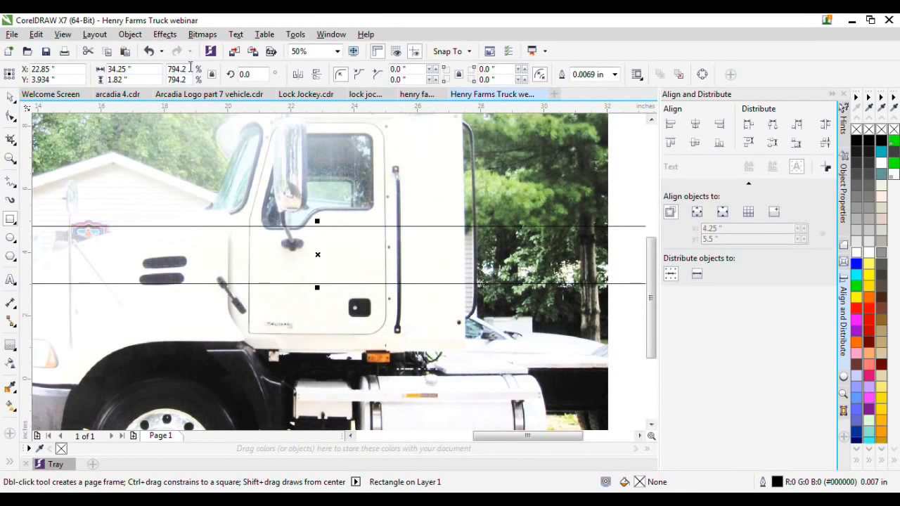
pyautogui.moveTo(188, 69); pyautogui.dragTo(168, 70)
# Select the truck photo behind the reference rectangle
pyautogui.click(10, 96)
pyautogui.scroll(-2, 339, 180)
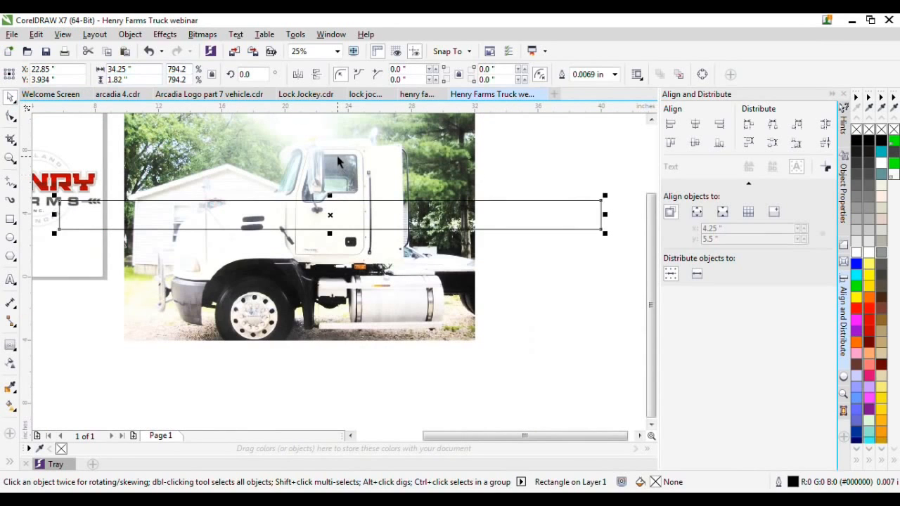
pyautogui.click(340, 163)
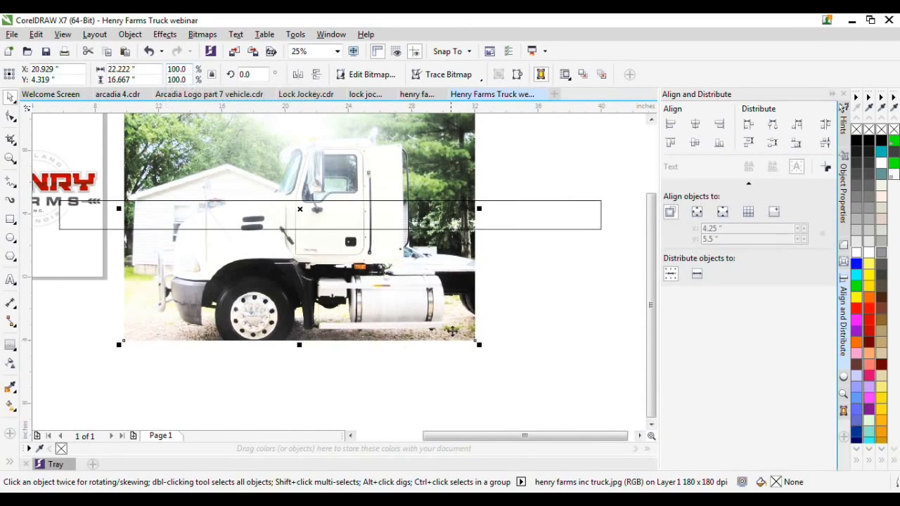
# Try enlarging the truck photo freehand from its corner, and undo each attempt
pyautogui.moveTo(478, 343); pyautogui.dragTo(518, 375)
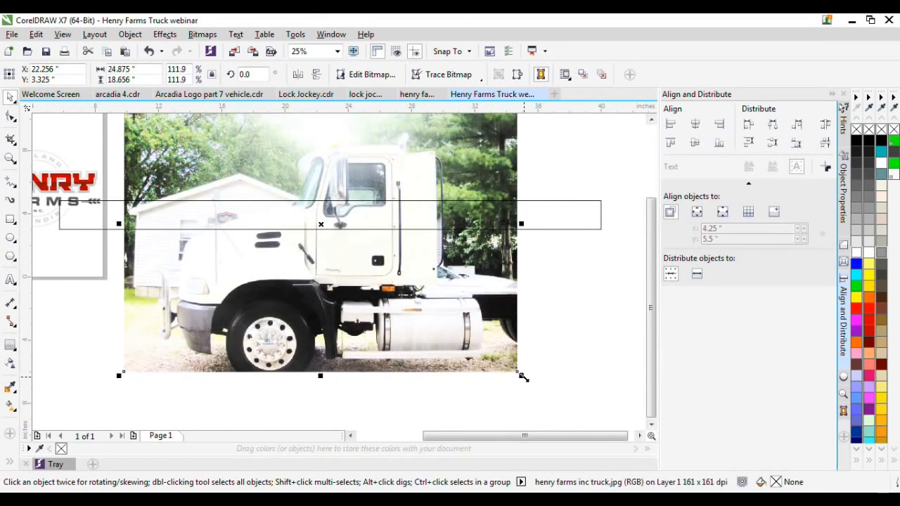
pyautogui.hotkey('ctrl', 'z')
pyautogui.moveTo(479, 344); pyautogui.dragTo(527, 376)
pyautogui.hotkey('ctrl', 'z')
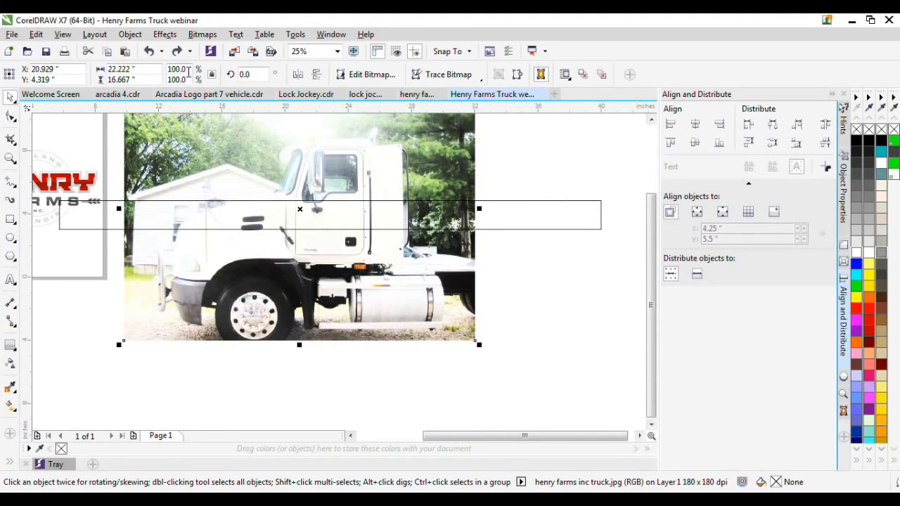
# Scale the truck photo proportionally to 794.2%
pyautogui.click(186, 70)
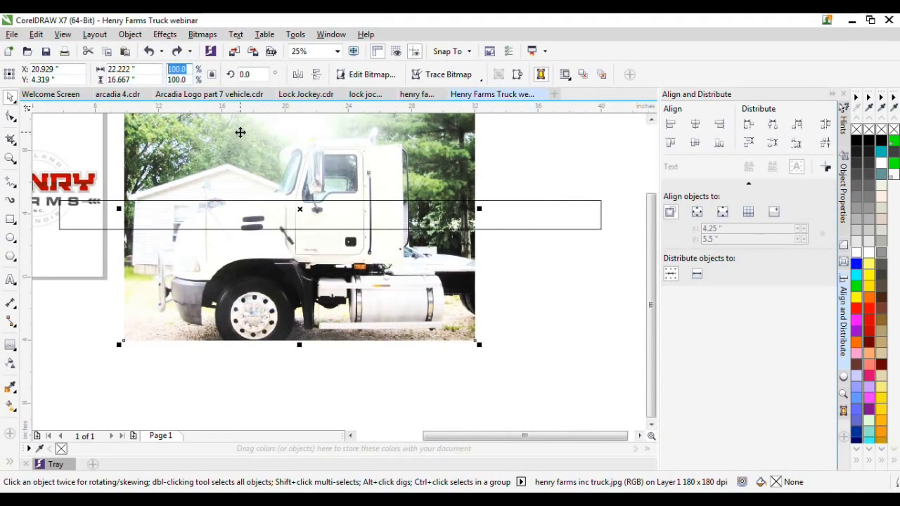
pyautogui.write('794.2')
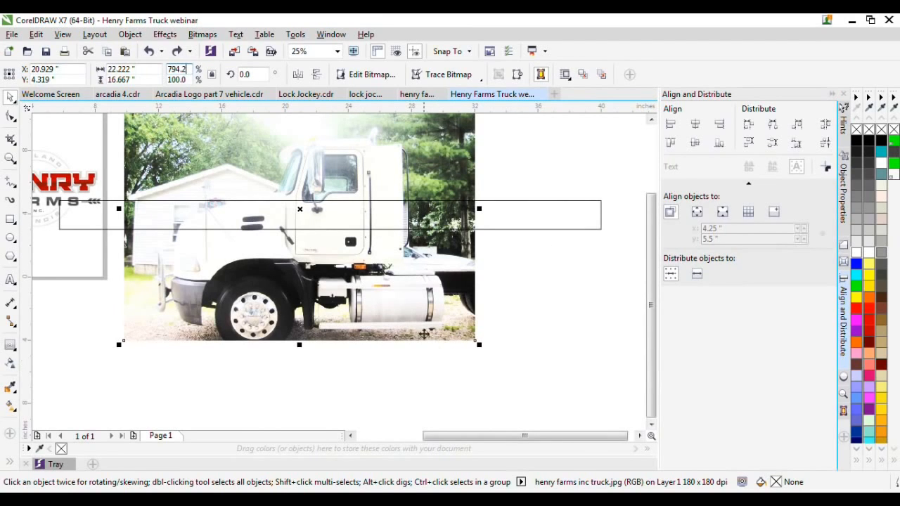
pyautogui.press('Return')
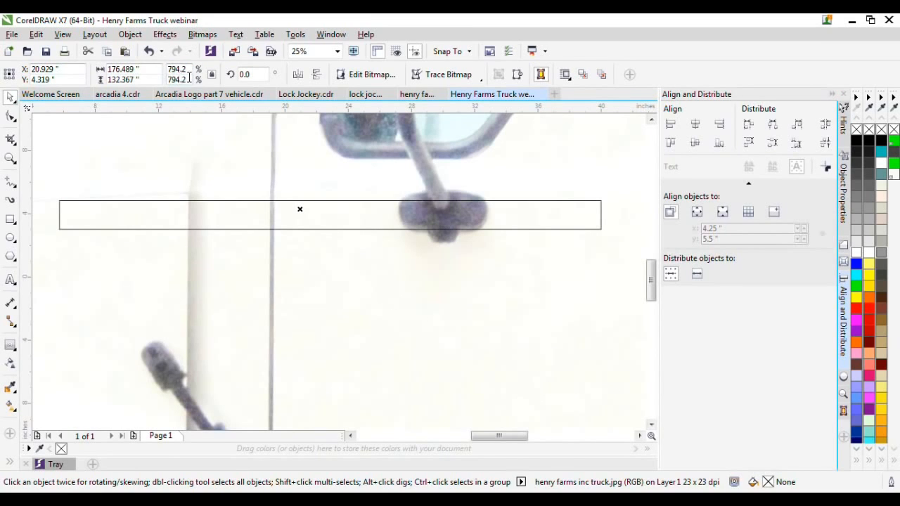
pyautogui.scroll(-3, 331, 265)
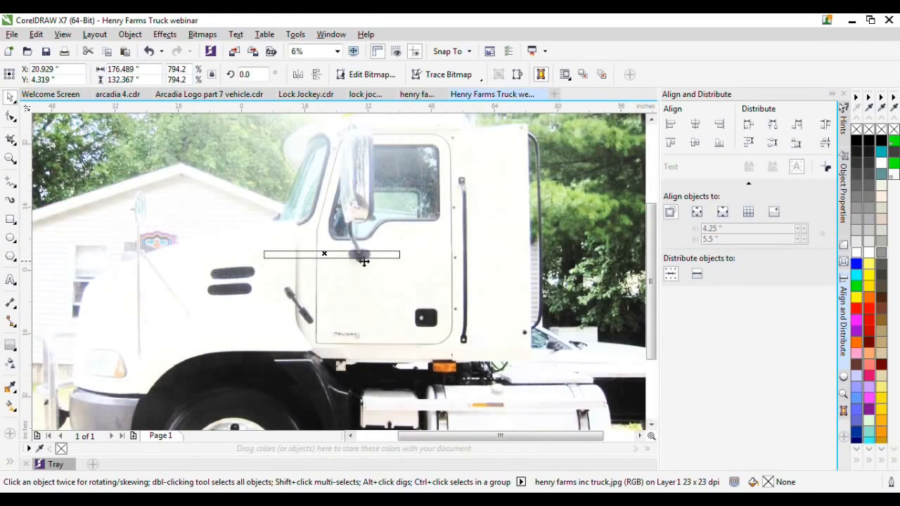
# Move the reference rectangle across the truck's door to check the photo's scale, and delete the rectangle
pyautogui.moveTo(383, 254); pyautogui.dragTo(424, 266)
pyautogui.click(373, 296)
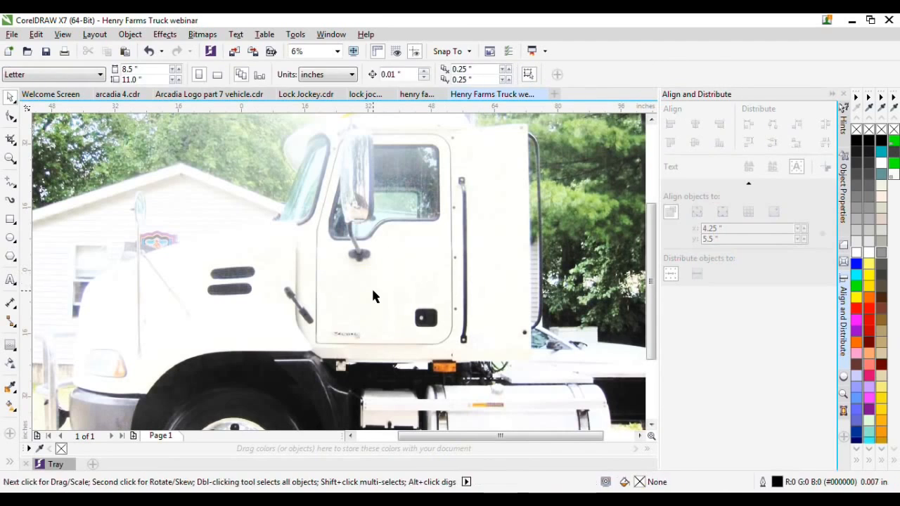
# Move the enlarged truck photo clear of the logo page, leaving it to the right of the page
pyautogui.click(372, 296)
pyautogui.scroll(-1, 476, 269)
pyautogui.moveTo(442, 308); pyautogui.dragTo(386, 309)
pyautogui.click(566, 311)
pyautogui.moveTo(232, 300); pyautogui.dragTo(498, 306)
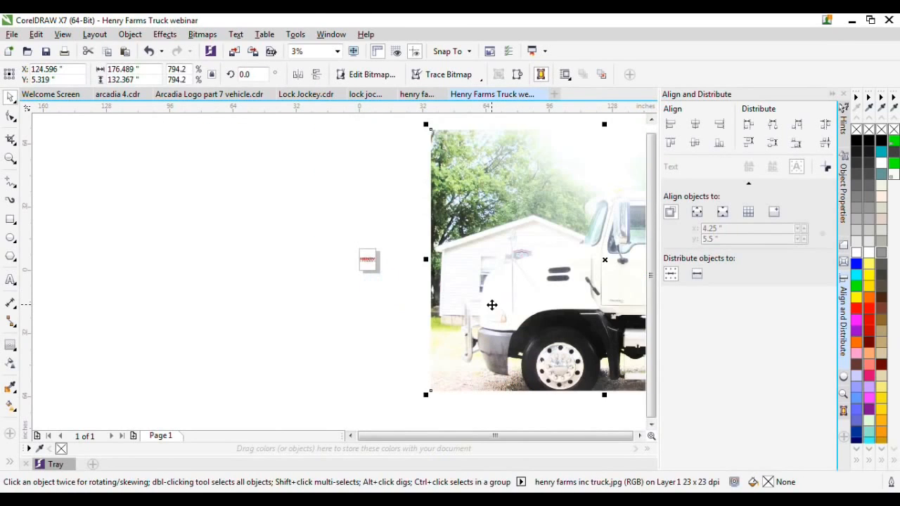
# Place the truck photo behind the logo, and move the whole logo onto the truck's door
pyautogui.moveTo(488, 261); pyautogui.dragTo(254, 269)
pyautogui.moveTo(128, 324); pyautogui.dragTo(503, 213)
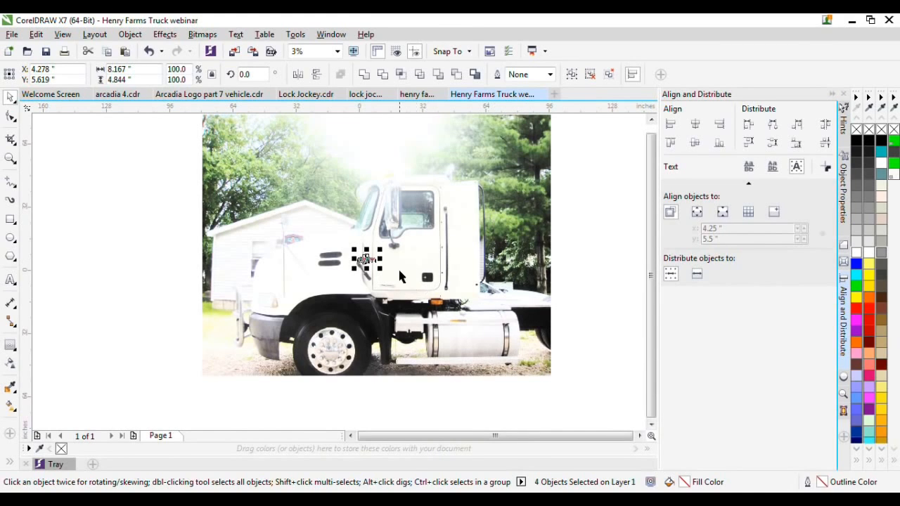
pyautogui.scroll(1, 414, 242)
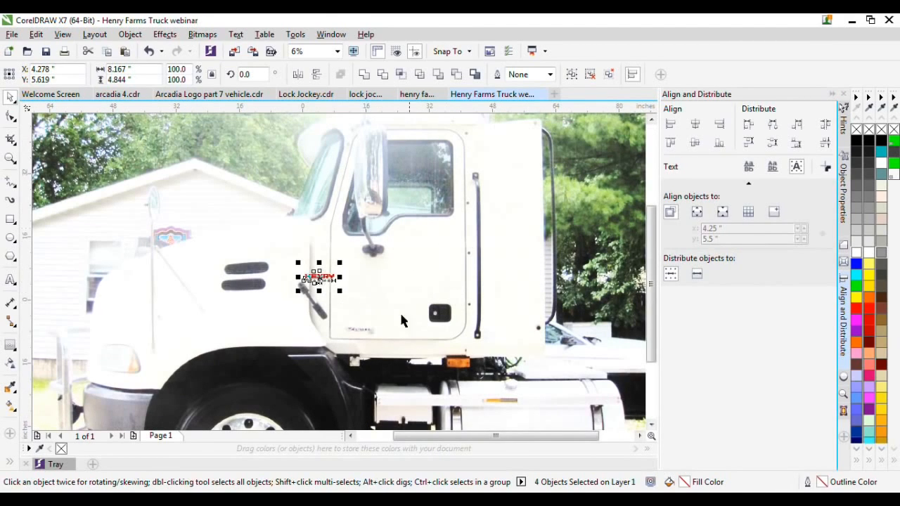
pyautogui.moveTo(318, 278); pyautogui.dragTo(408, 277)
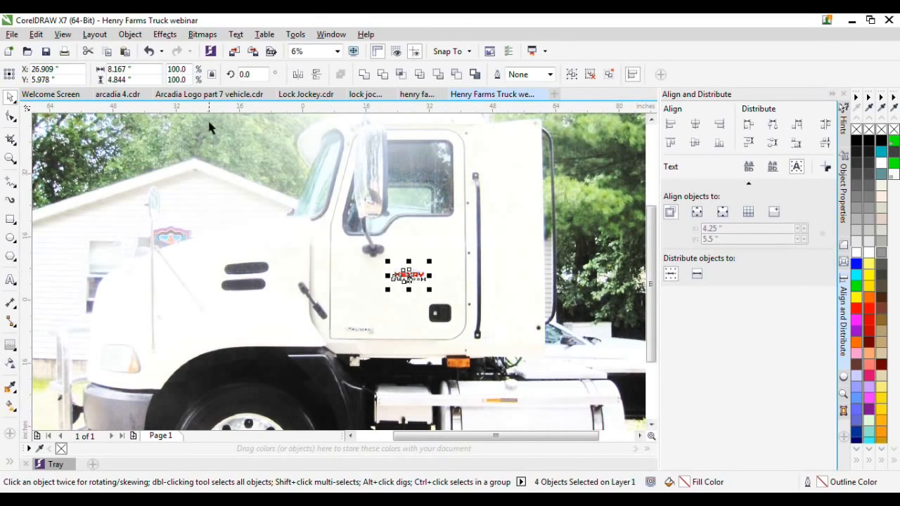
pyautogui.click(131, 35)
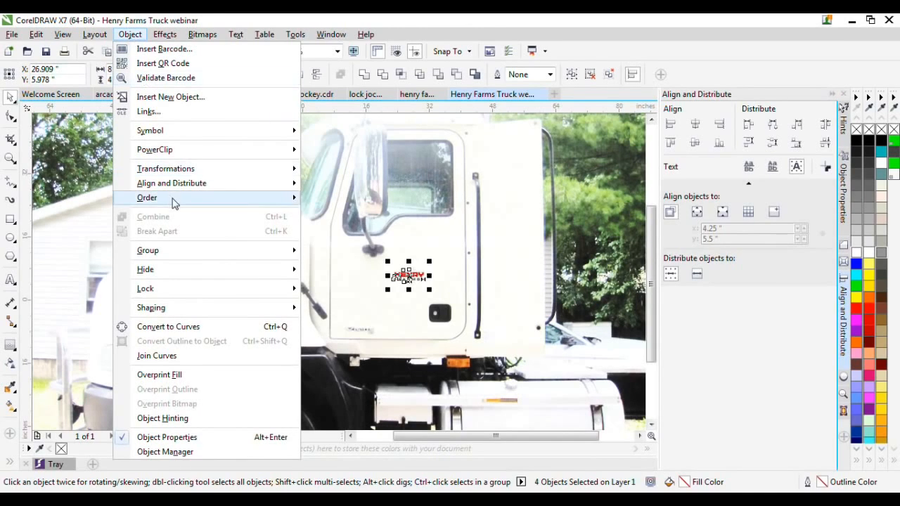
pyautogui.moveTo(175, 203)
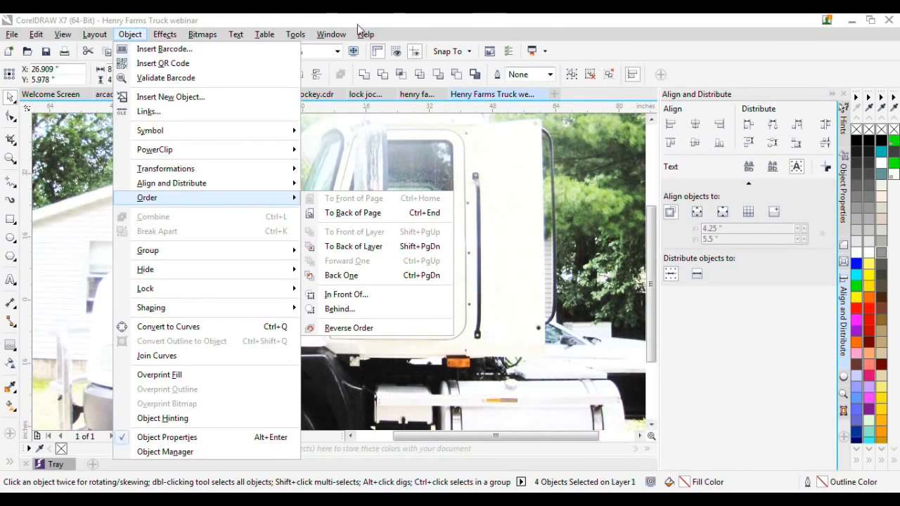
pyautogui.click(322, 35)
pyautogui.moveTo(366, 34)
pyautogui.click(517, 21)
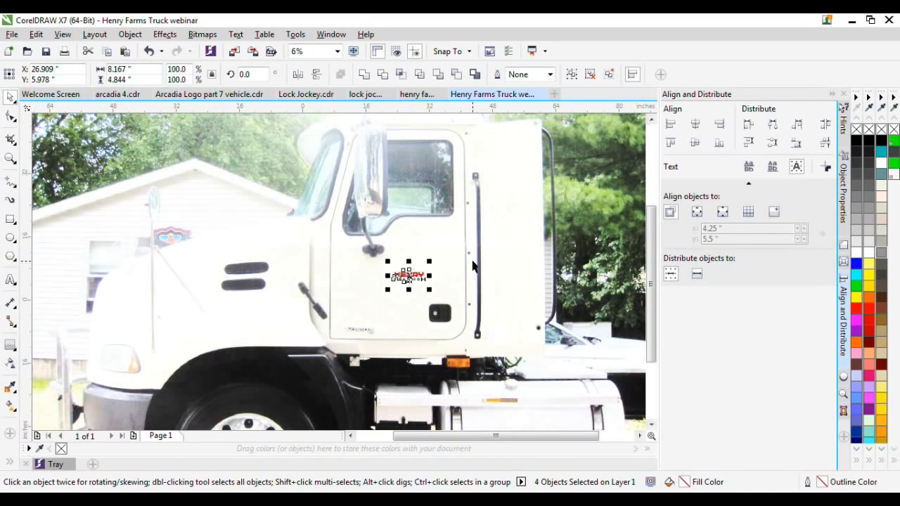
# Enlarge the logo proportionally from its center to about 25.5 in wide, and shift it forward and down on the door below the mirror bracket
pyautogui.moveTo(430, 263); pyautogui.dragTo(463, 243)
pyautogui.moveTo(467, 242); pyautogui.dragTo(464, 241)
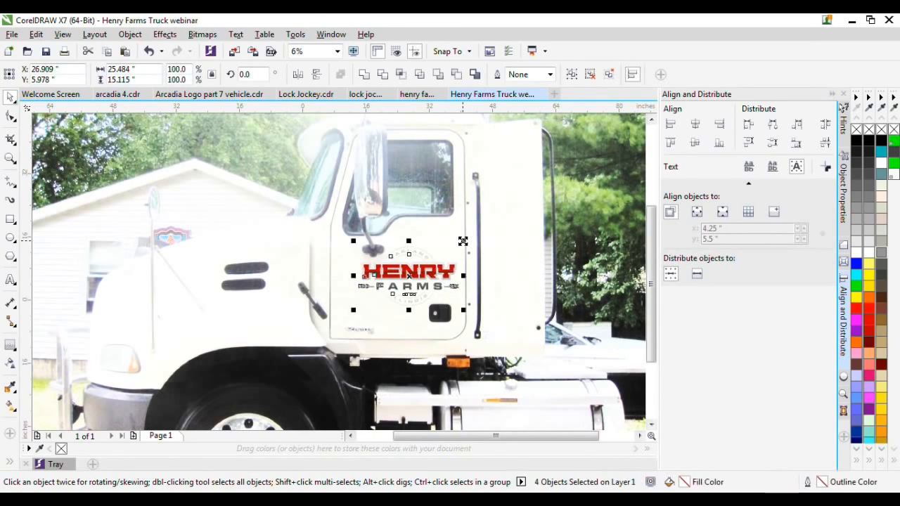
pyautogui.scroll(1, 394, 275)
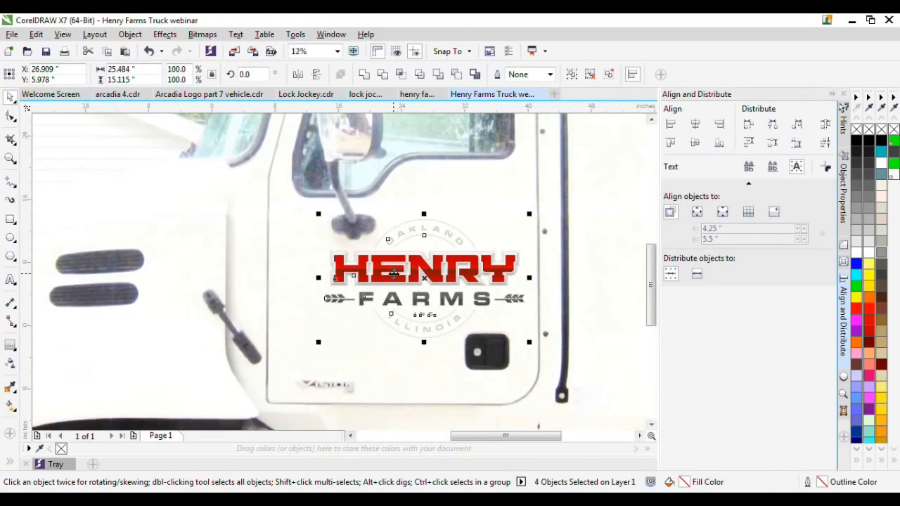
pyautogui.moveTo(419, 271); pyautogui.dragTo(395, 282)
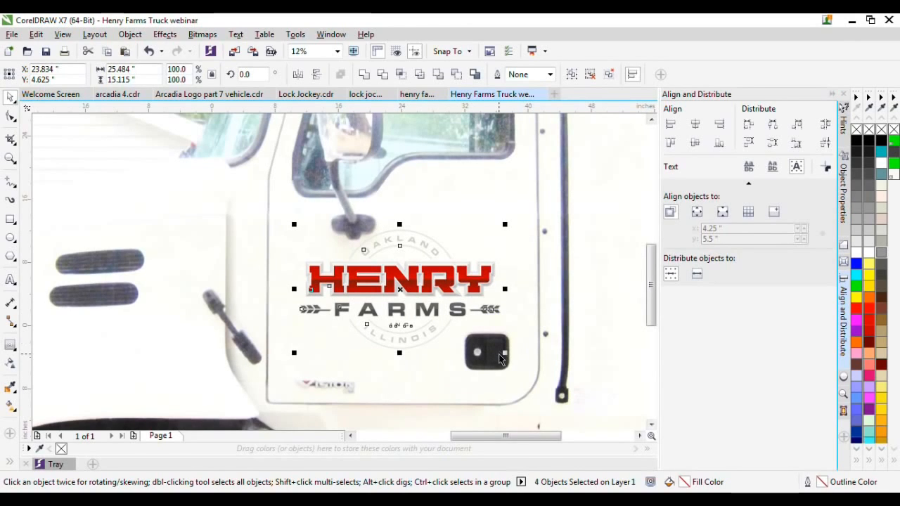
pyautogui.press('Down')
pyautogui.press('Down')
pyautogui.press('Down')
pyautogui.press('Down')
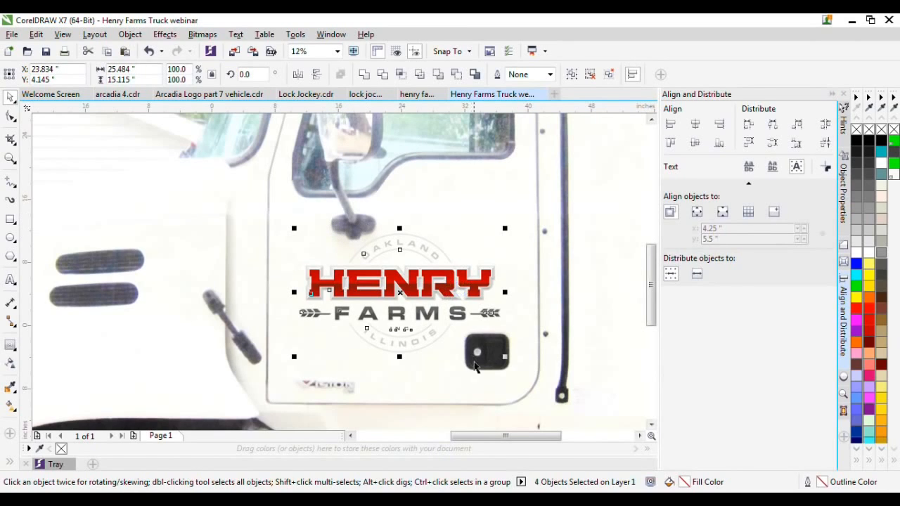
# Enlarge the door logo slightly, keeping its proportions, to about 27.4 in wide
pyautogui.moveTo(505, 357); pyautogui.dragTo(516, 364)
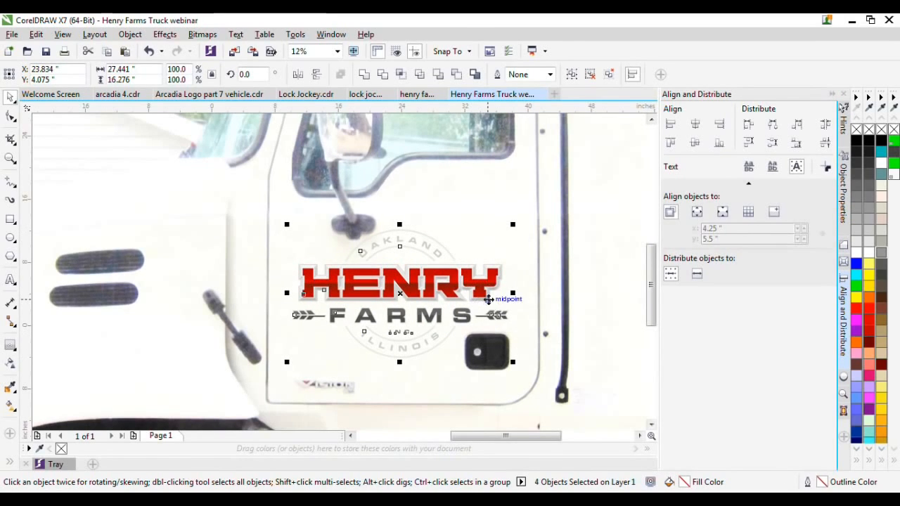
pyautogui.scroll(-2, 490, 300)
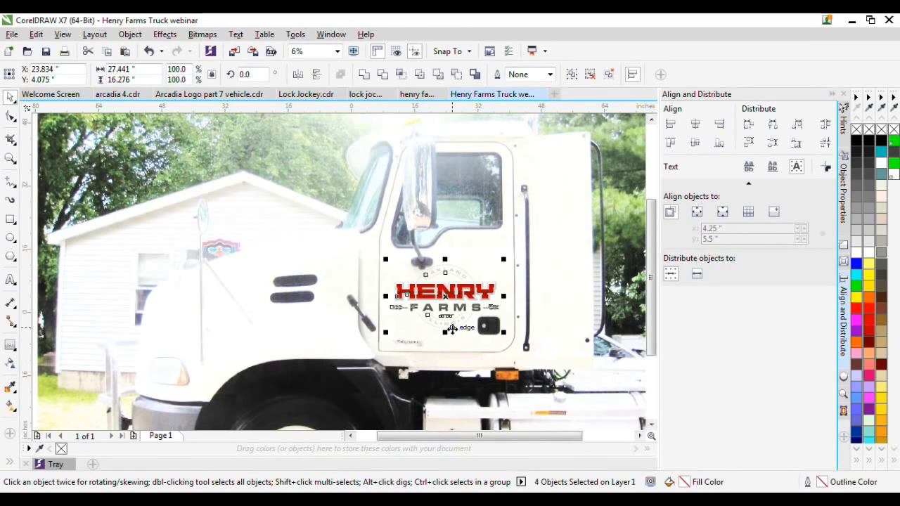
pyautogui.scroll(1, 496, 309)
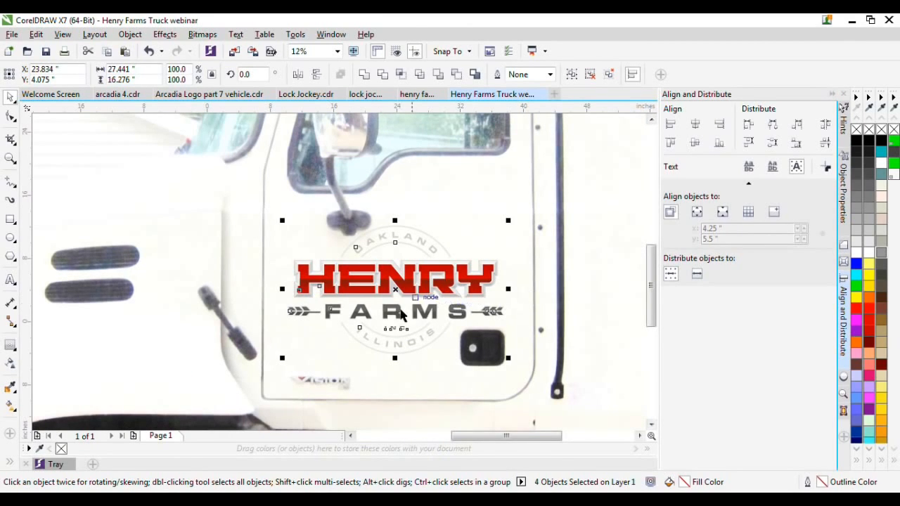
# Try shrinking the logo from its lower-left corner to about 19.9 in wide, and undo the change
pyautogui.moveTo(282, 359); pyautogui.dragTo(343, 346)
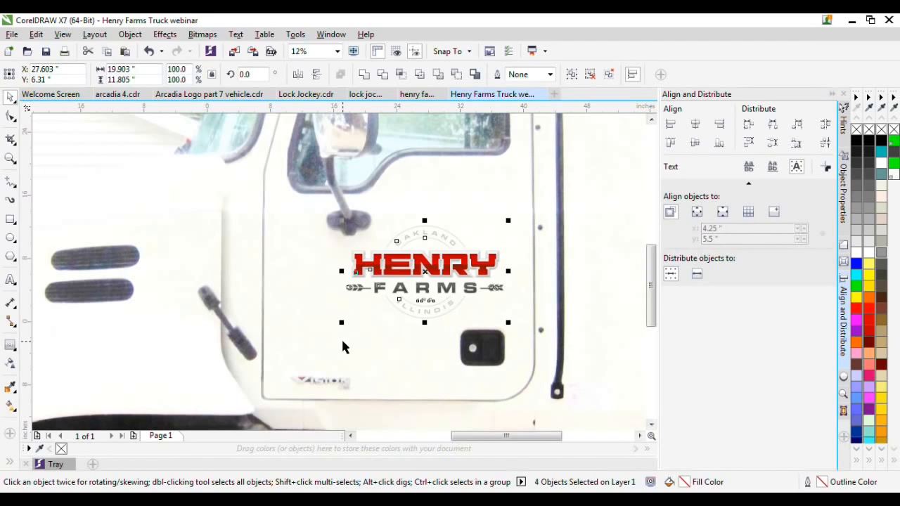
pyautogui.hotkey('ctrl', 'z')
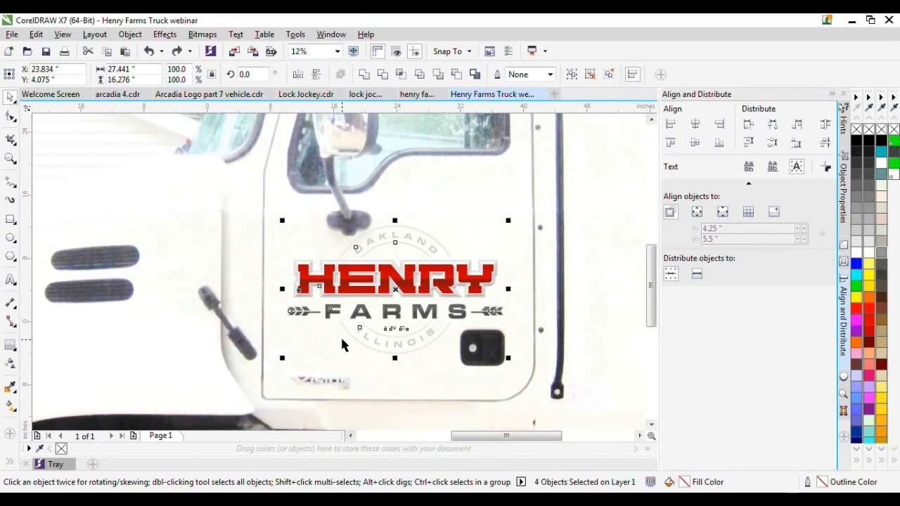
# Nudge the logo slightly down on the door to about Y 3.9 in, and deselect it
pyautogui.press('Down')
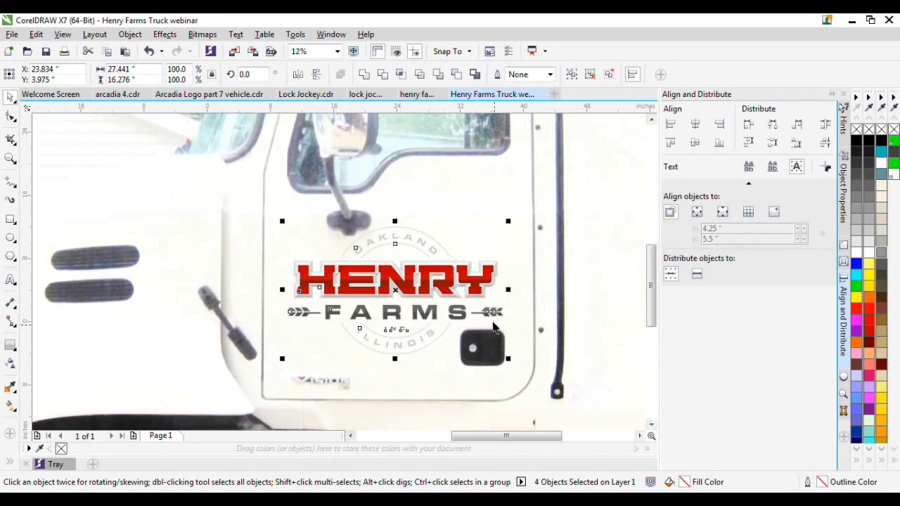
pyautogui.scroll(-2, 464, 343)
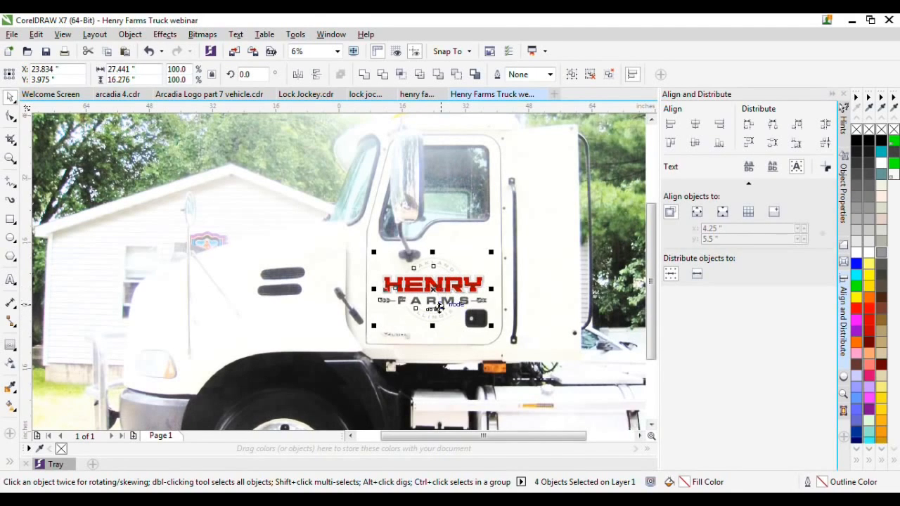
pyautogui.scroll(2, 436, 301)
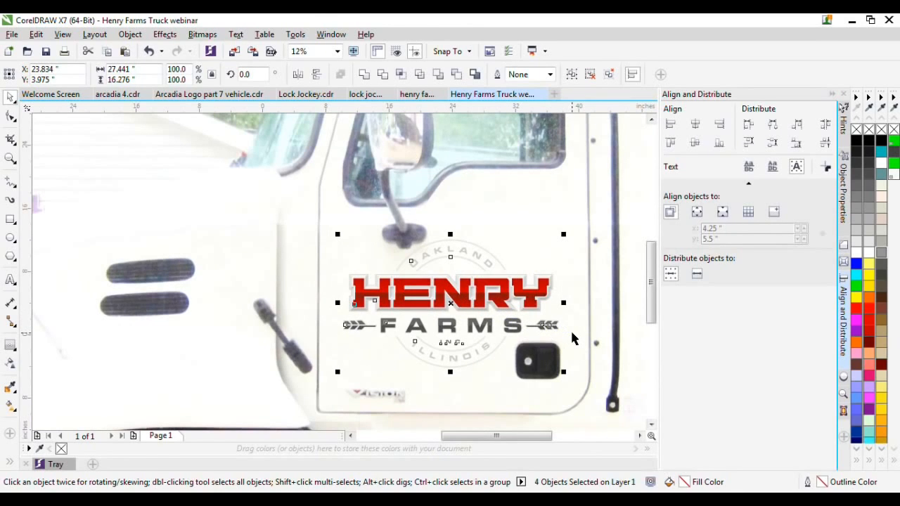
pyautogui.press('Down')
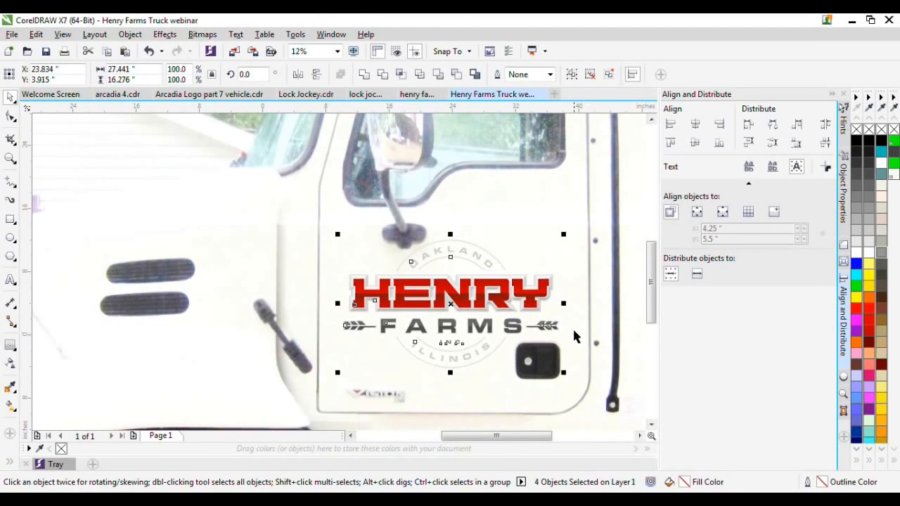
pyautogui.click(501, 393)
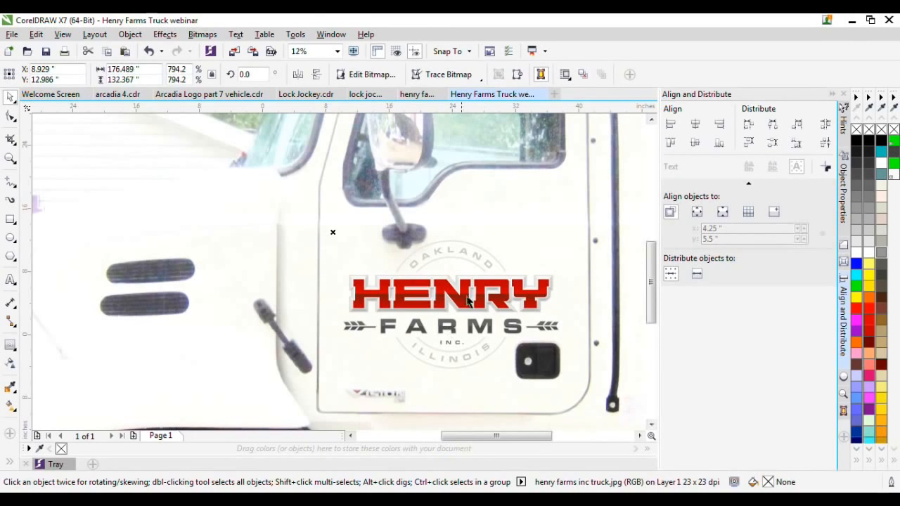
# Draw a straight Freehand line from the front of the hood to the rear of the cab, about 107.5 in across and 13.5 in high
pyautogui.scroll(-1, 473, 293)
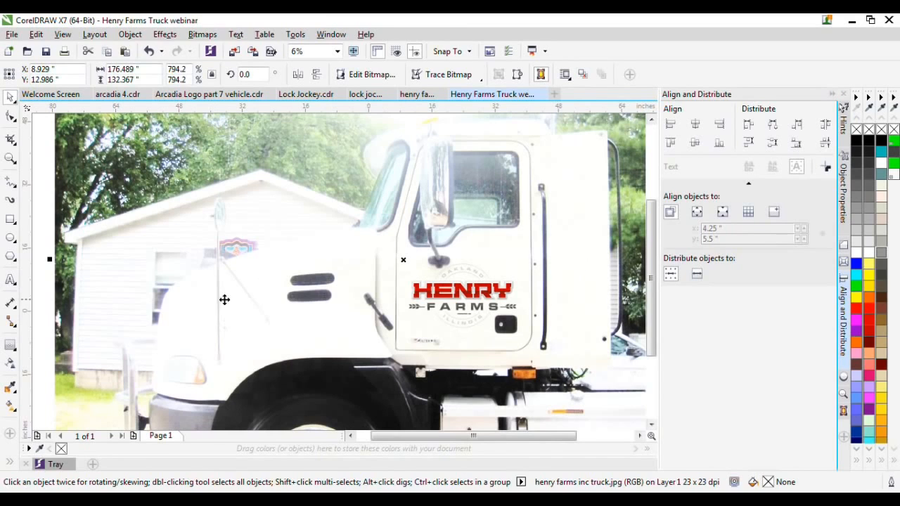
pyautogui.click(9, 180)
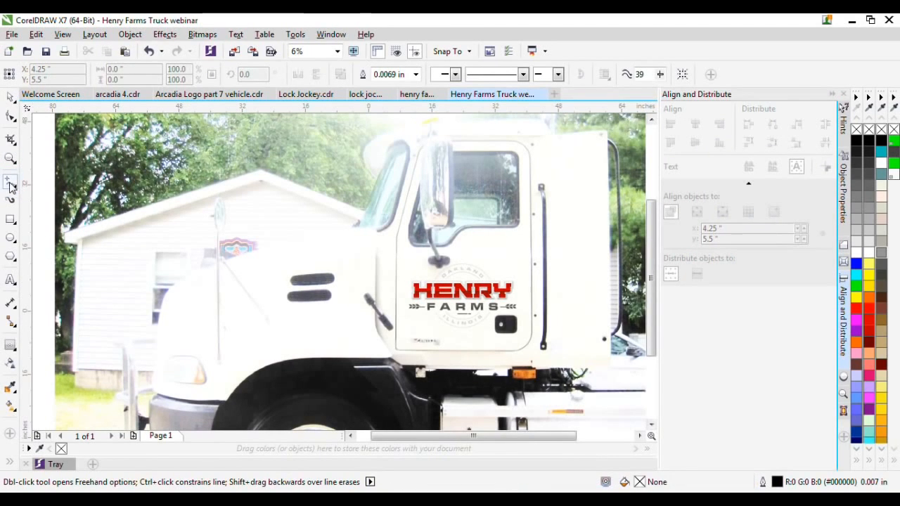
pyautogui.click(180, 298)
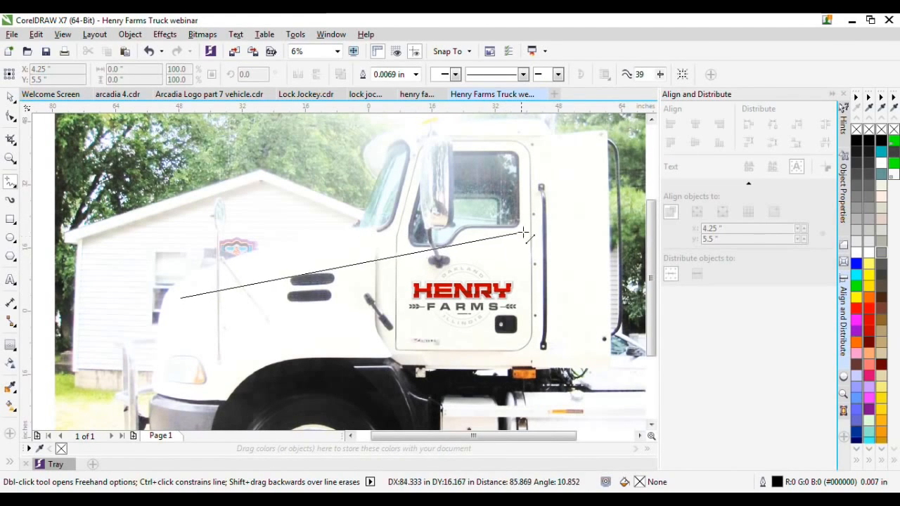
pyautogui.click(606, 246)
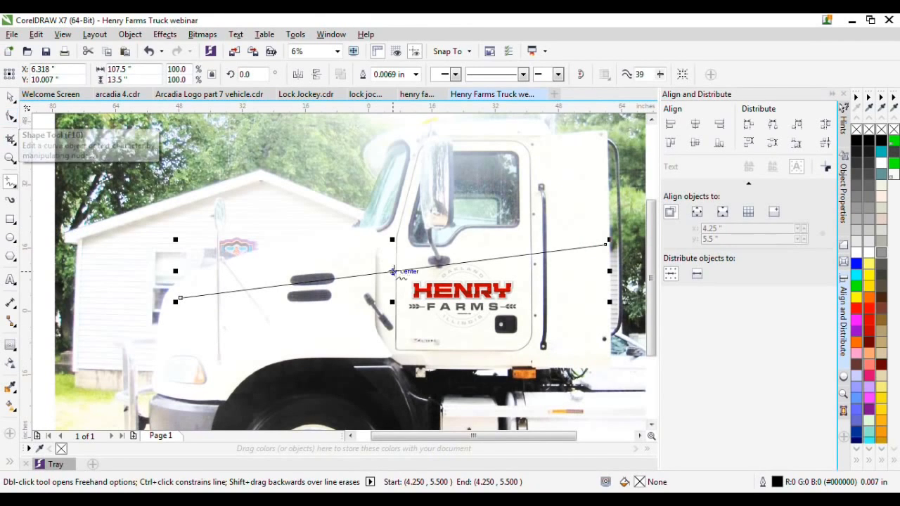
# Convert the line to a curve, and bend it upward above the hood vents into a smooth arc
pyautogui.click(12, 118)
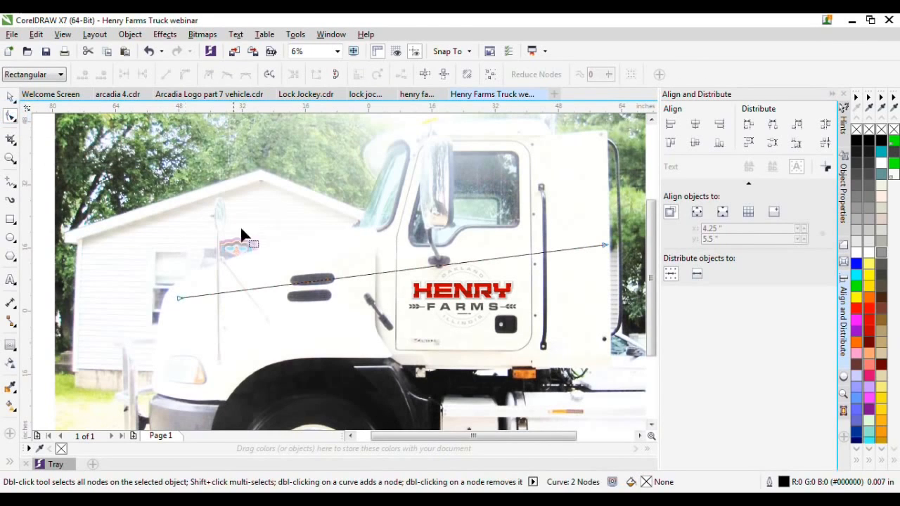
pyautogui.rightClick(387, 273)
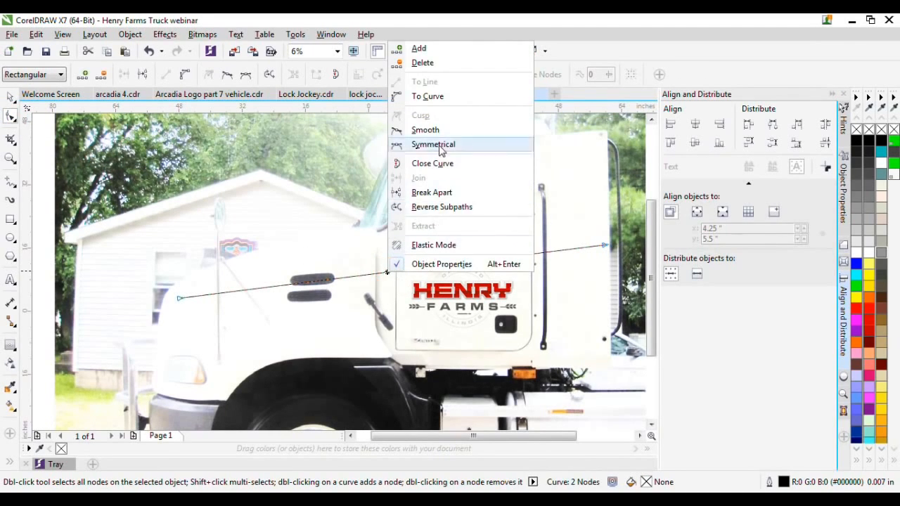
pyautogui.click(436, 95)
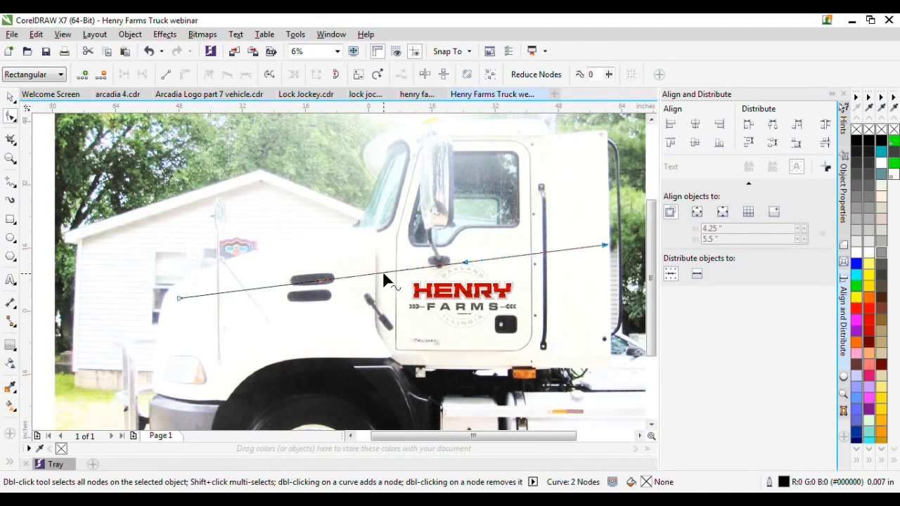
pyautogui.moveTo(385, 270); pyautogui.dragTo(318, 261)
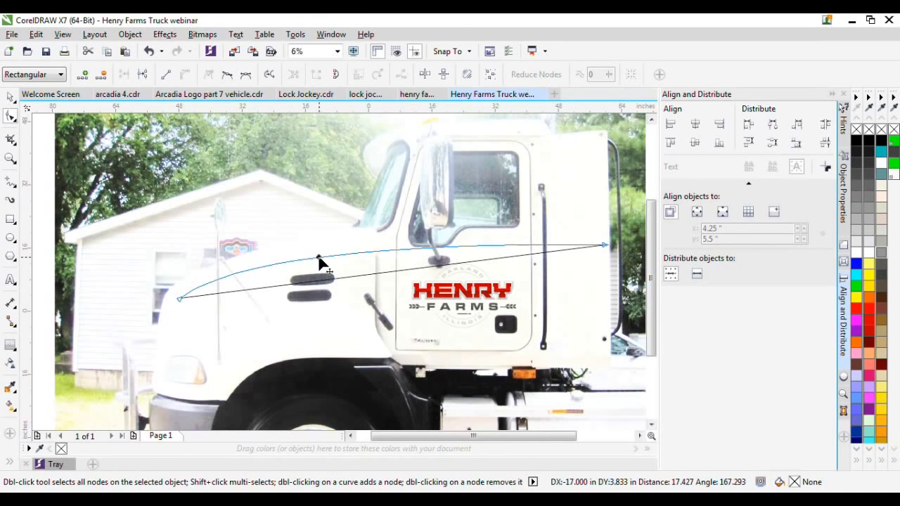
pyautogui.moveTo(319, 261); pyautogui.dragTo(317, 261)
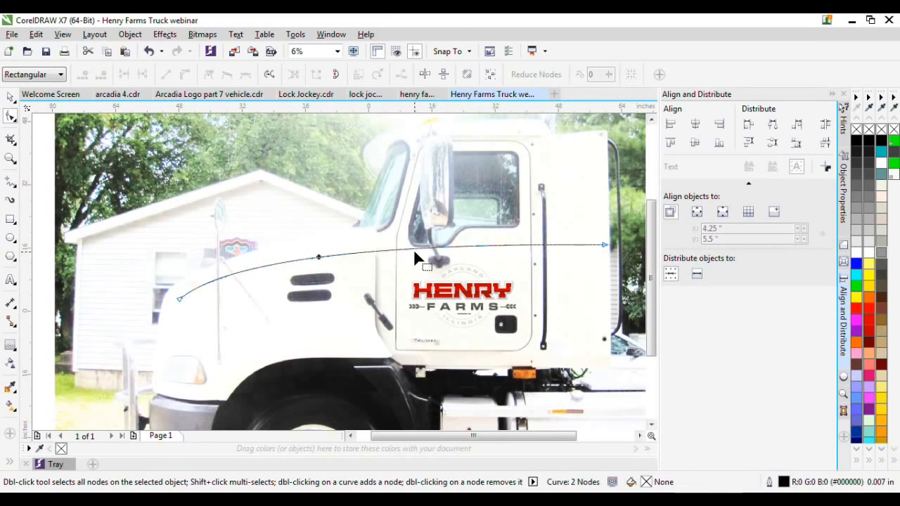
# Add a node to the arc just behind the door's front edge, below the window's front corner
pyautogui.scroll(1, 414, 252)
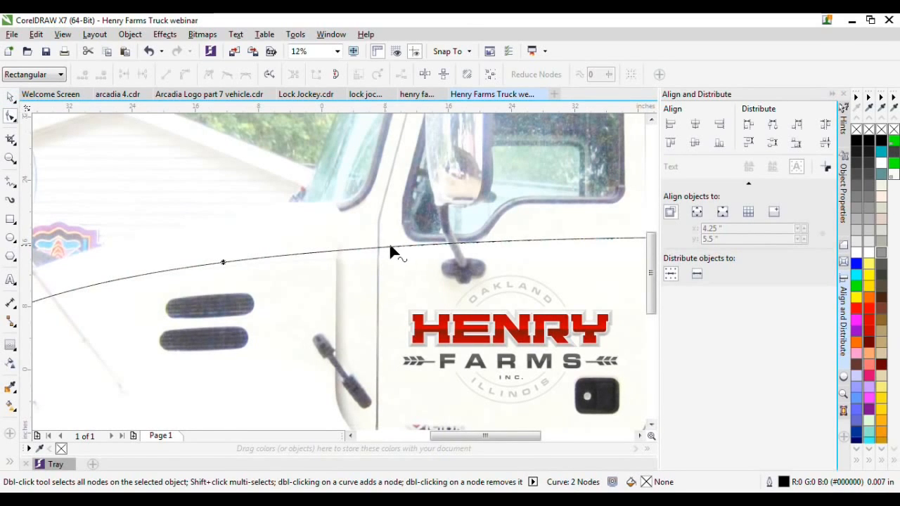
pyautogui.click(404, 247)
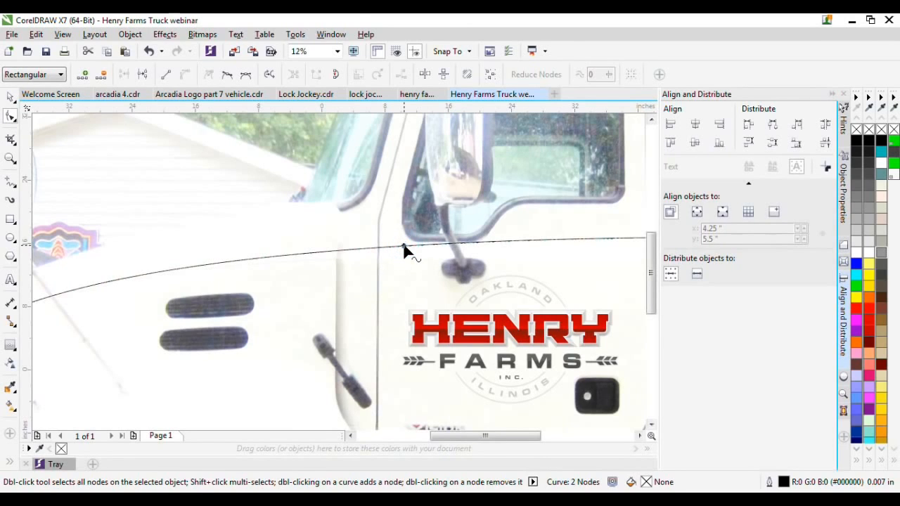
pyautogui.doubleClick(404, 247)
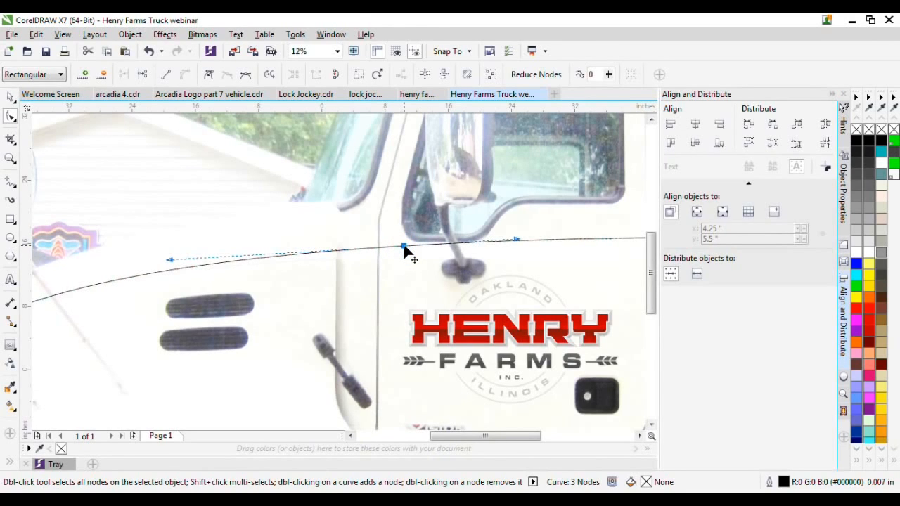
# Convert the curve's segment behind the door node, running to the rear of the cab, into a straight line
pyautogui.scroll(-1, 470, 249)
pyautogui.scroll(1, 428, 245)
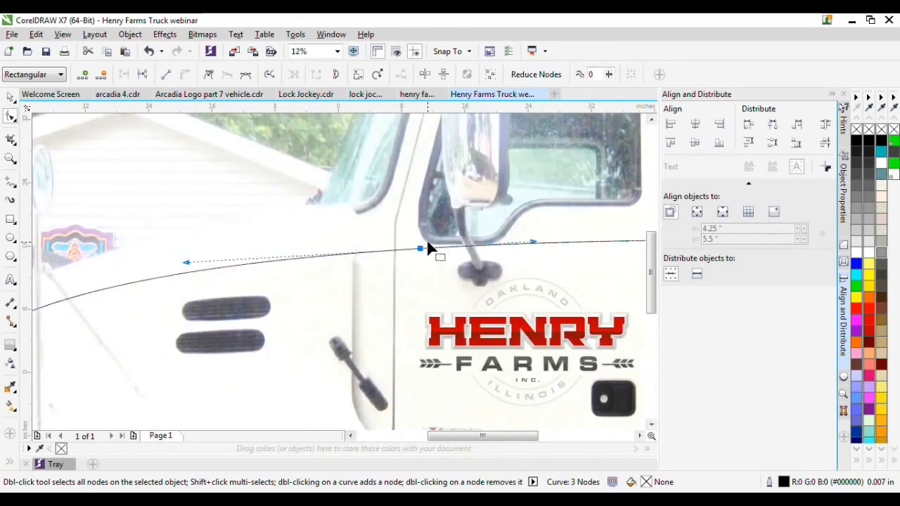
pyautogui.scroll(-1, 483, 239)
pyautogui.scroll(1, 576, 251)
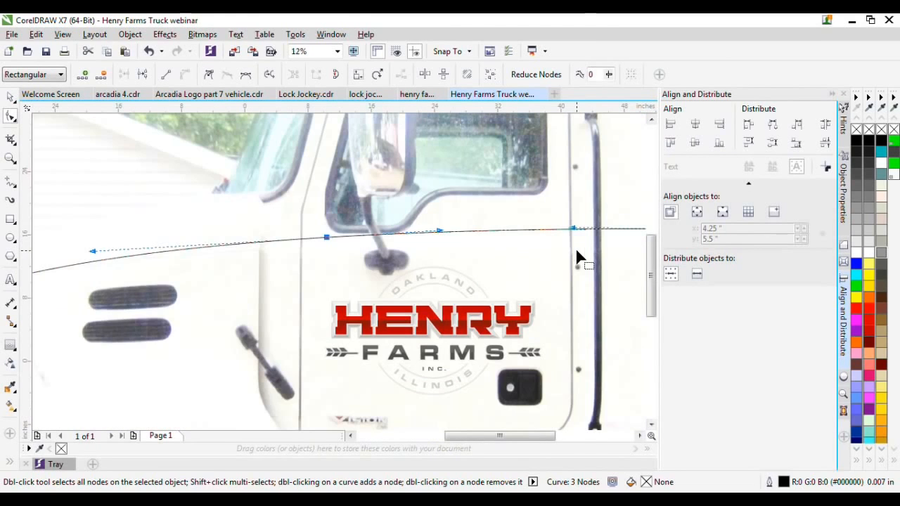
pyautogui.rightClick(537, 230)
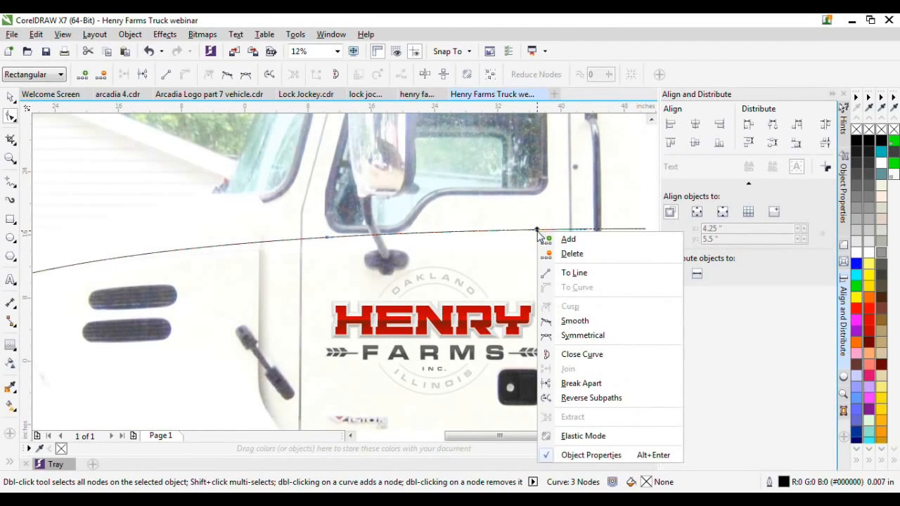
pyautogui.click(568, 274)
pyautogui.scroll(-1, 485, 254)
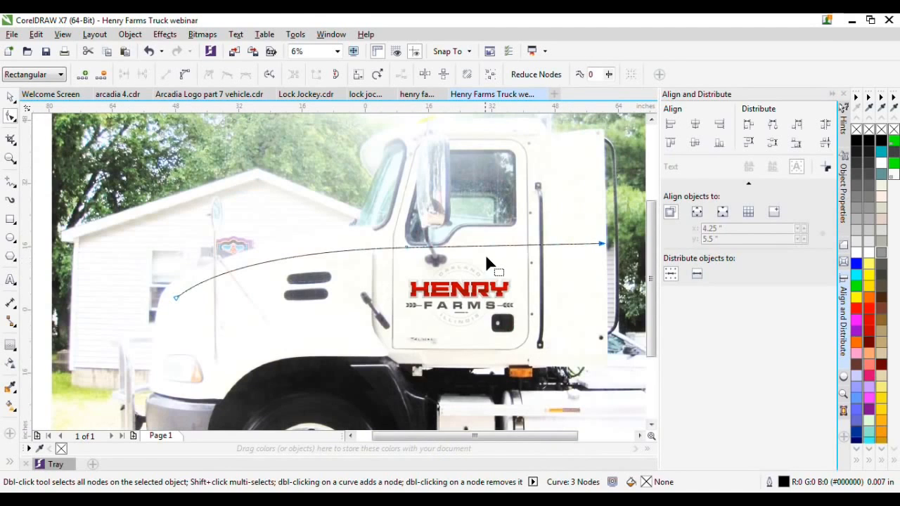
pyautogui.scroll(1, 611, 265)
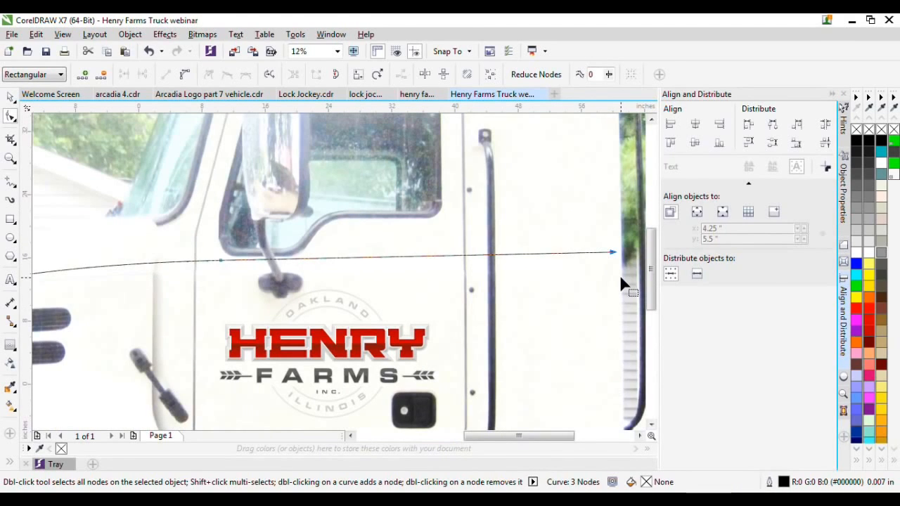
# Nudge the stripe's rear end node down until the straight section runs level across the door and cab
pyautogui.click(614, 255)
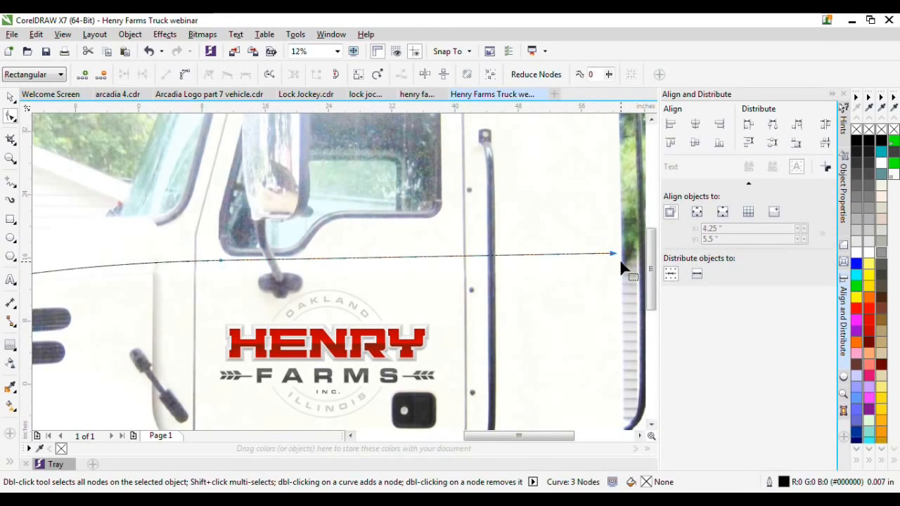
pyautogui.press('Down')
pyautogui.press('Down')
pyautogui.press('Down')
pyautogui.press('Down')
pyautogui.press('Down')
pyautogui.press('Down')
pyautogui.press('Down')
pyautogui.press('Down')
pyautogui.press('Down')
pyautogui.press('Down')
pyautogui.press('Up')
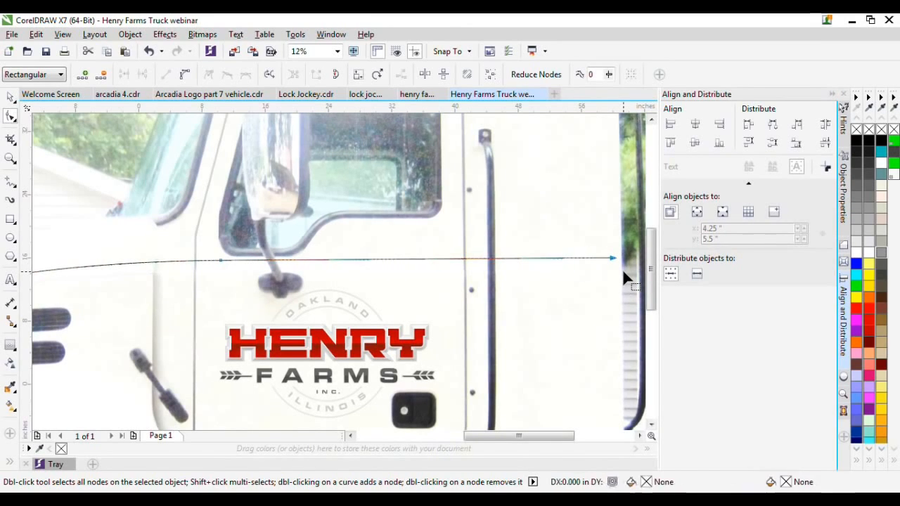
pyautogui.scroll(-1, 551, 245)
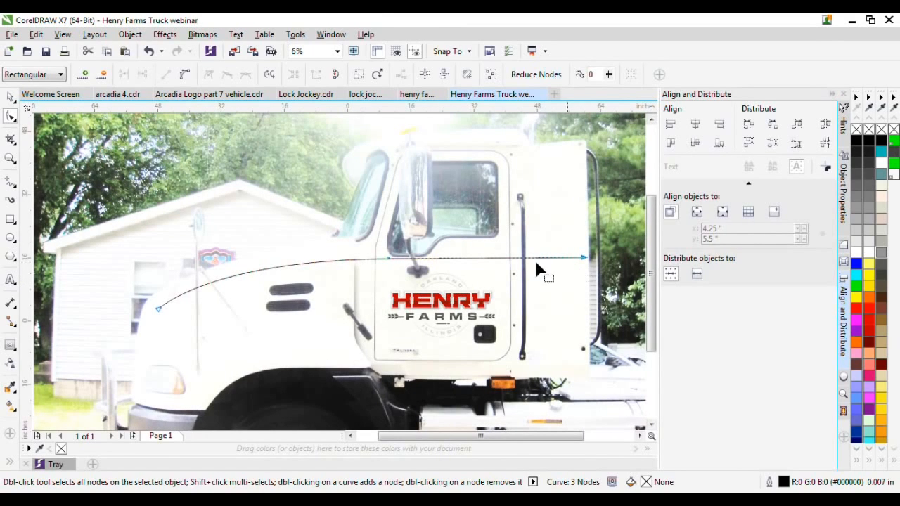
# Draw the stripe's lower edge with straight Freehand segments from the hood tip between the vents, up to the mirror bracket, and back to the rear end node
pyautogui.click(13, 188)
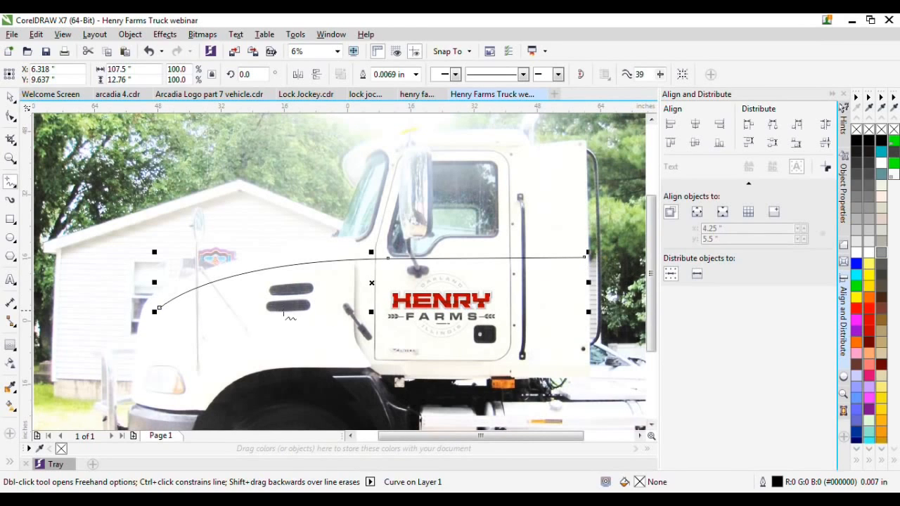
pyautogui.click(159, 308)
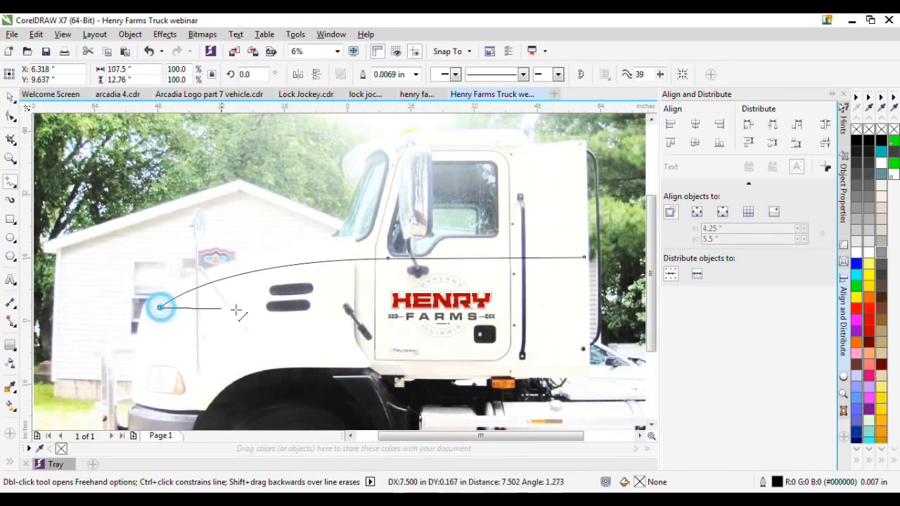
pyautogui.click(363, 290)
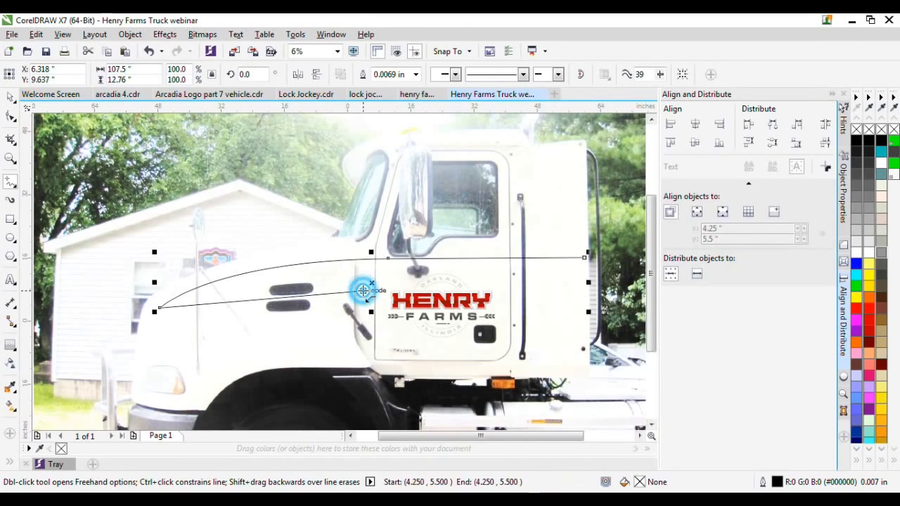
pyautogui.click(405, 262)
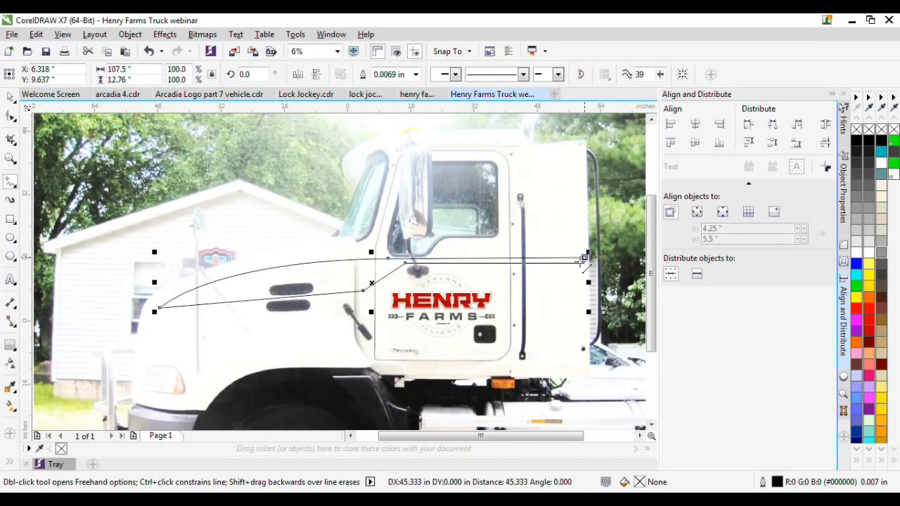
pyautogui.click(573, 268)
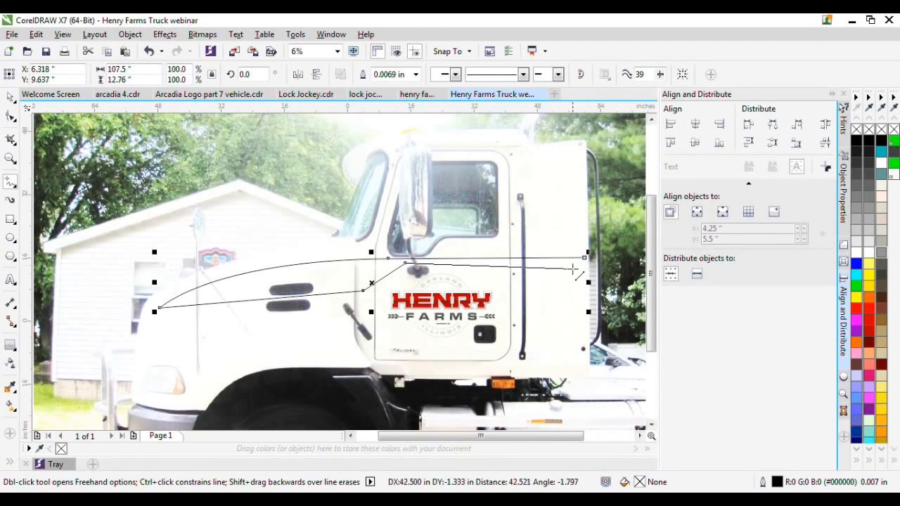
pyautogui.doubleClick(588, 257)
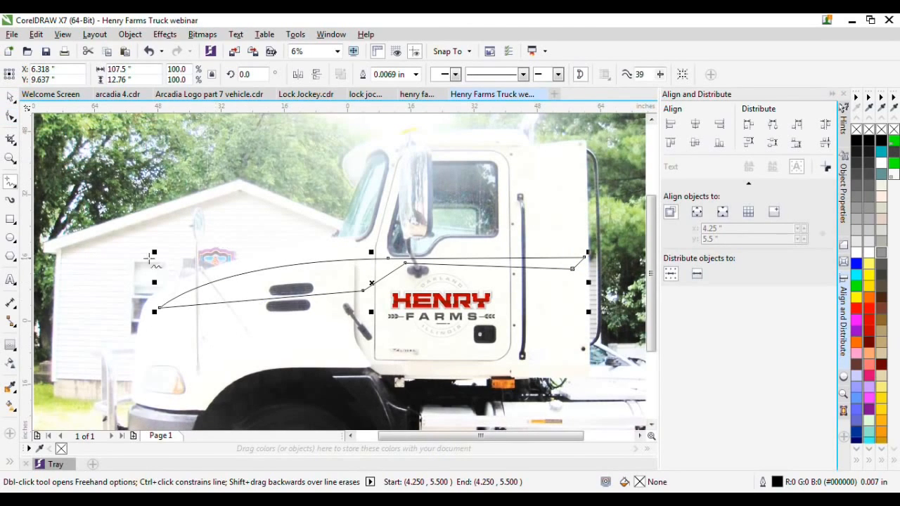
pyautogui.click(486, 309)
pyautogui.press('F10')
pyautogui.hotkey('ctrl', 'z')
pyautogui.click(10, 181)
pyautogui.click(154, 342)
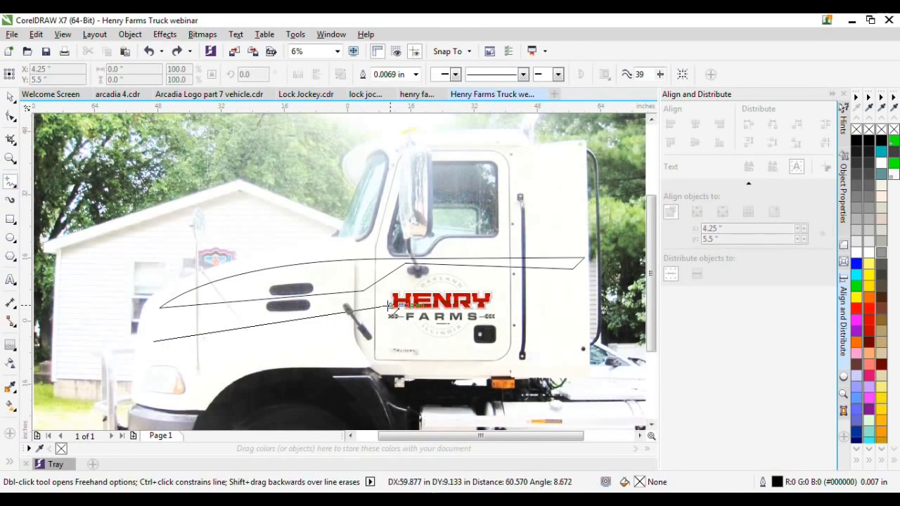
pyautogui.click(374, 309)
pyautogui.doubleClick(560, 308)
pyautogui.doubleClick(560, 329)
pyautogui.doubleClick(370, 326)
pyautogui.doubleClick(311, 348)
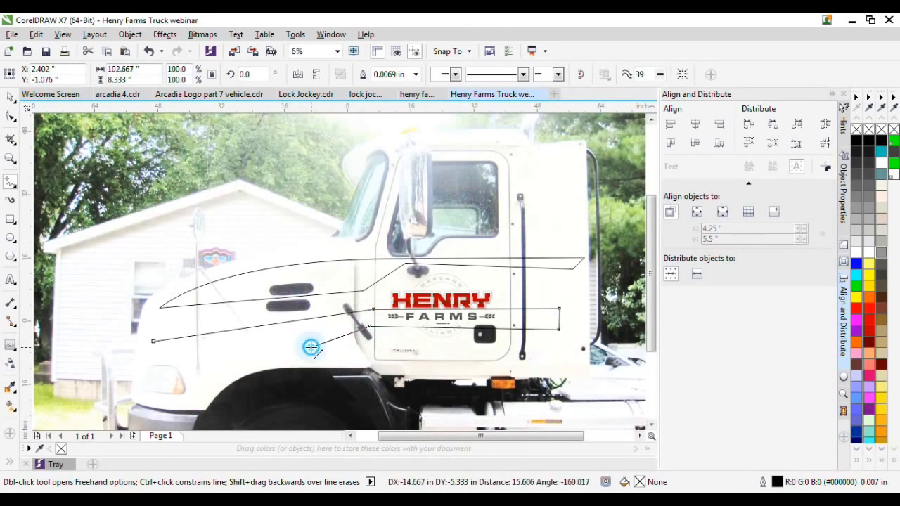
pyautogui.doubleClick(307, 331)
pyautogui.click(157, 343)
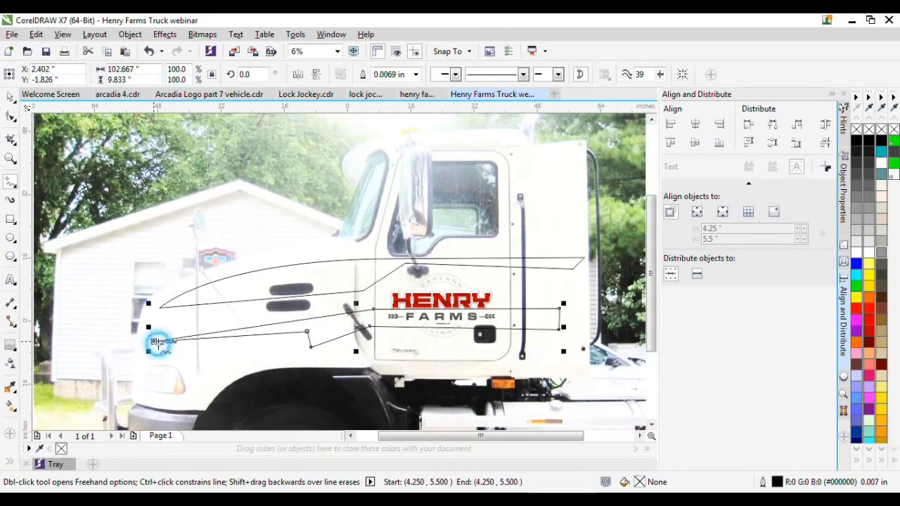
pyautogui.press('Delete')
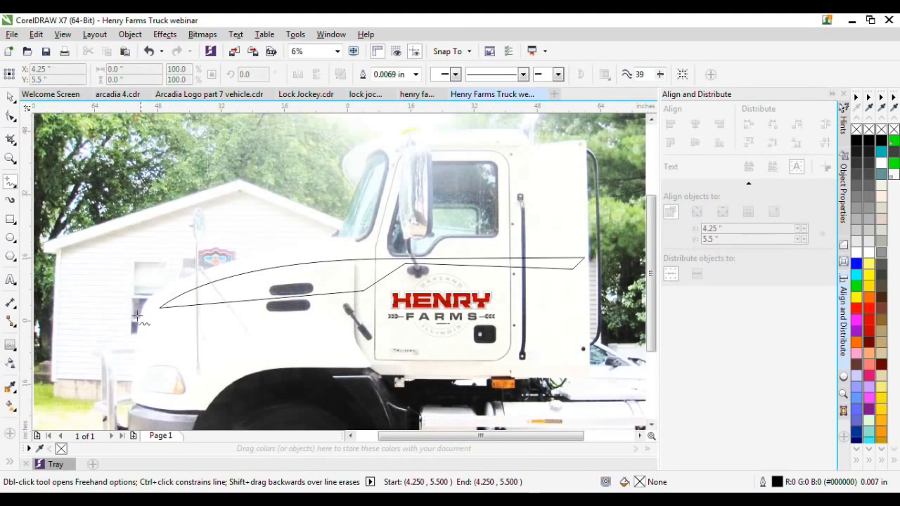
# Move the stripe's lower rear corner node back and up, directly below the upper rear corner, to make a thin, level rear band
pyautogui.click(11, 120)
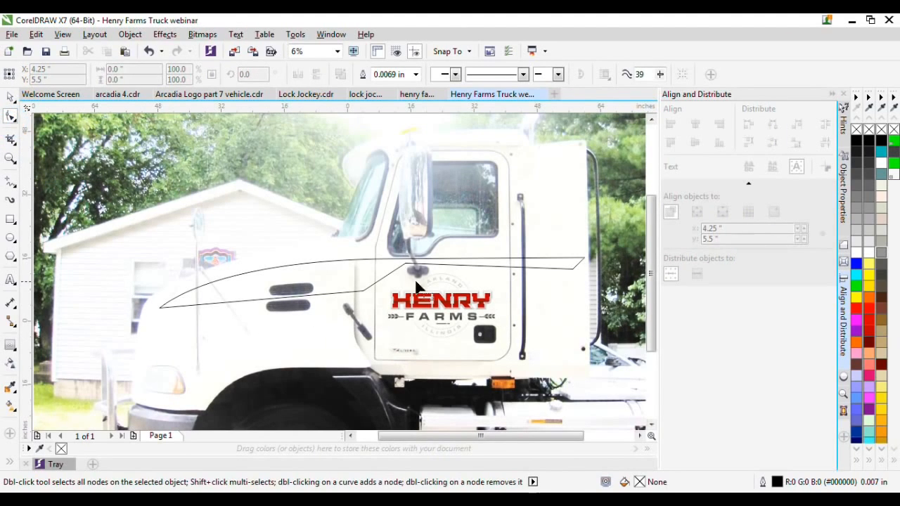
pyautogui.click(573, 267)
pyautogui.scroll(2, 575, 267)
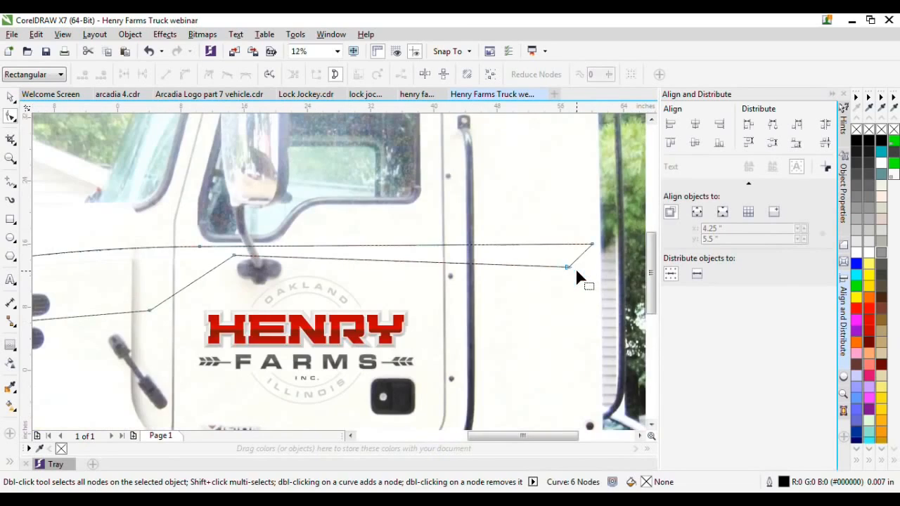
pyautogui.scroll(-2, 572, 268)
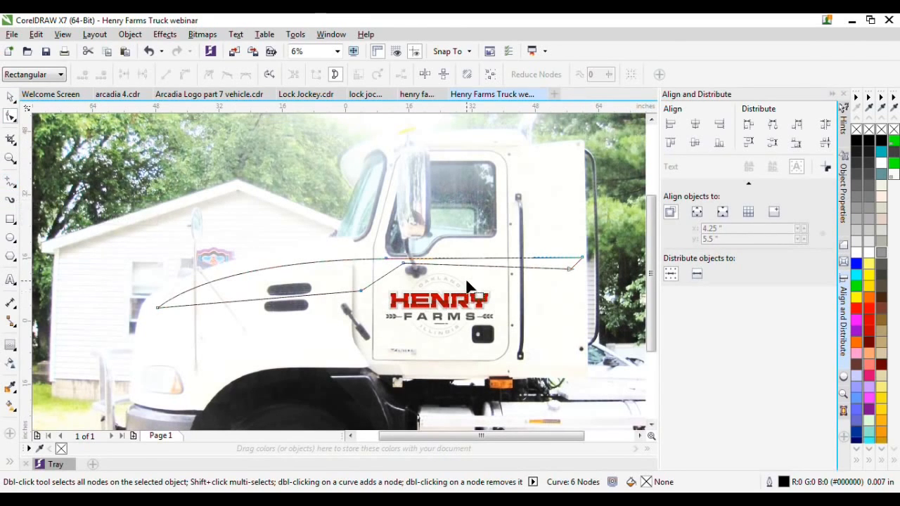
pyautogui.press('space')
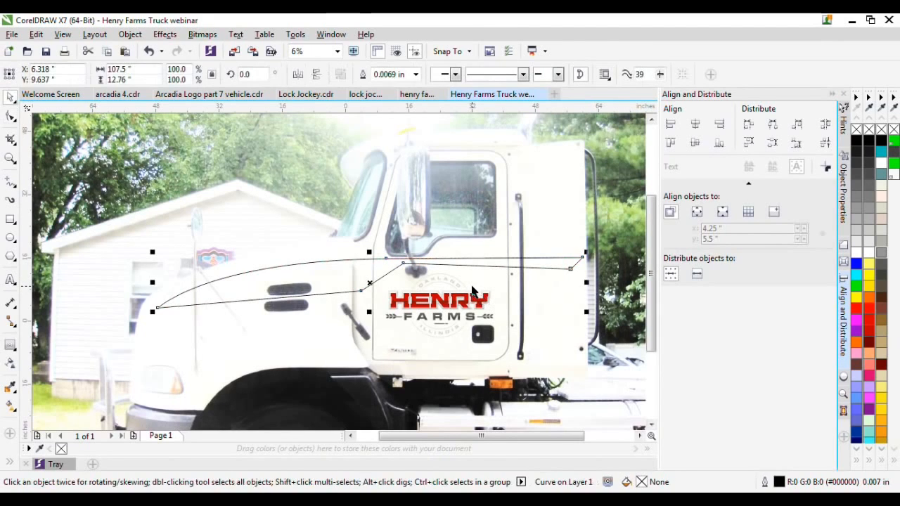
pyautogui.click(11, 117)
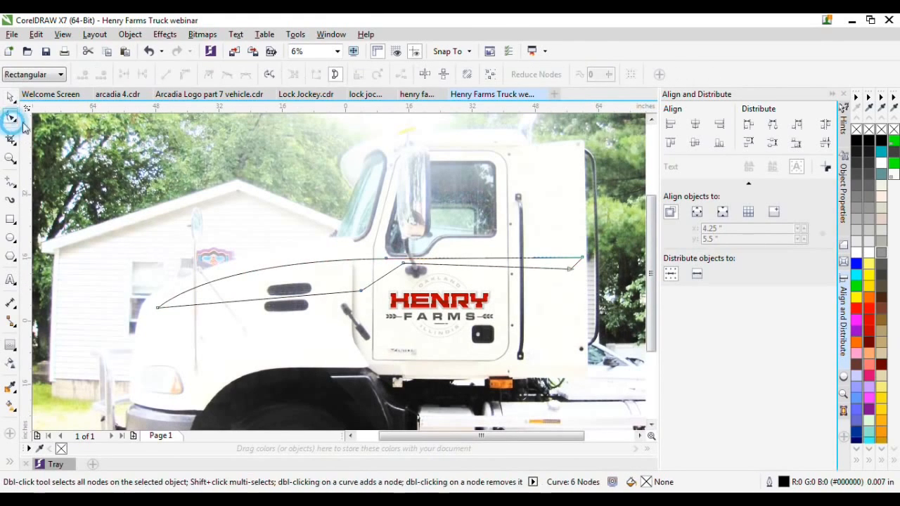
pyautogui.scroll(1, 569, 270)
pyautogui.moveTo(570, 266); pyautogui.dragTo(595, 253)
pyautogui.scroll(-1, 595, 254)
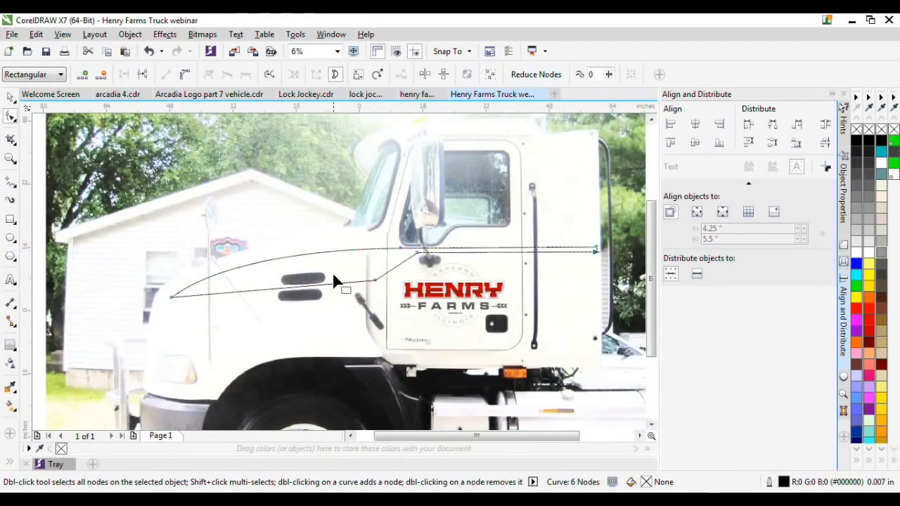
# Convert the stripe's lower hood segment to a curve, and bend it upward above the vents
pyautogui.scroll(1, 334, 281)
pyautogui.rightClick(320, 292)
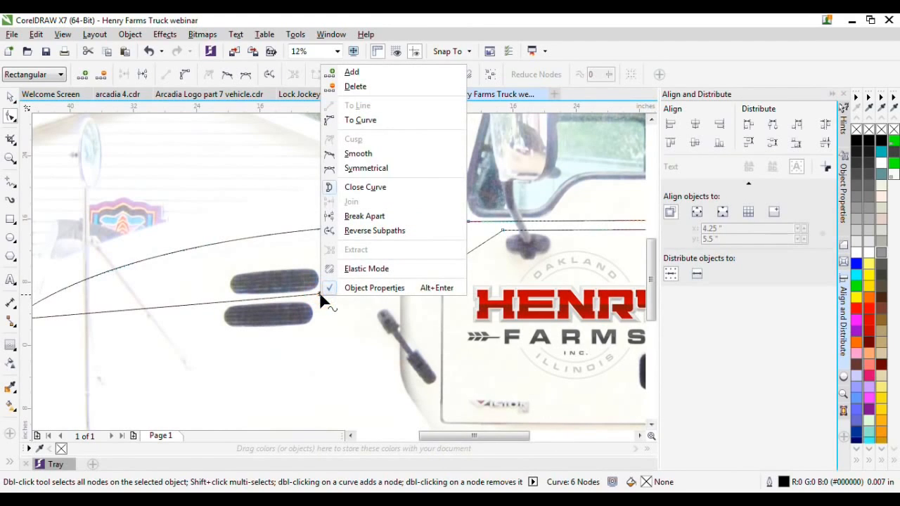
pyautogui.click(360, 121)
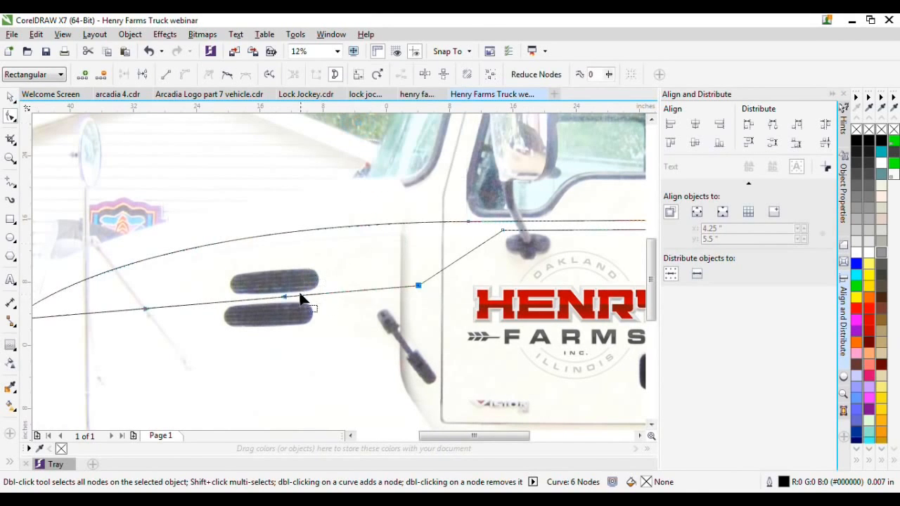
pyautogui.moveTo(265, 299); pyautogui.dragTo(285, 263)
pyautogui.press('F3')
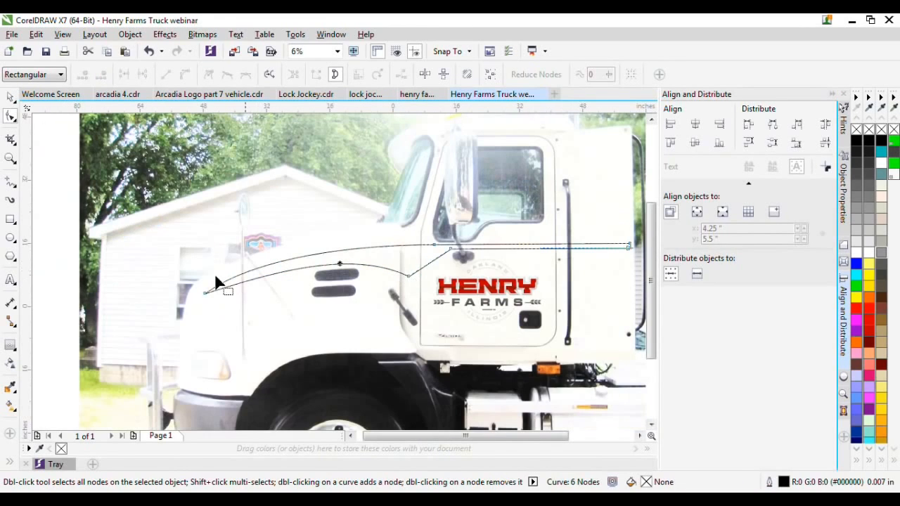
# Adjust the lower hood curve's control handles so it follows the upper arc from the front tip and clears the vents
pyautogui.click(201, 295)
pyautogui.scroll(2, 255, 289)
pyautogui.moveTo(107, 334); pyautogui.dragTo(177, 275)
pyautogui.moveTo(301, 251); pyautogui.dragTo(274, 237)
pyautogui.moveTo(445, 219); pyautogui.dragTo(469, 219)
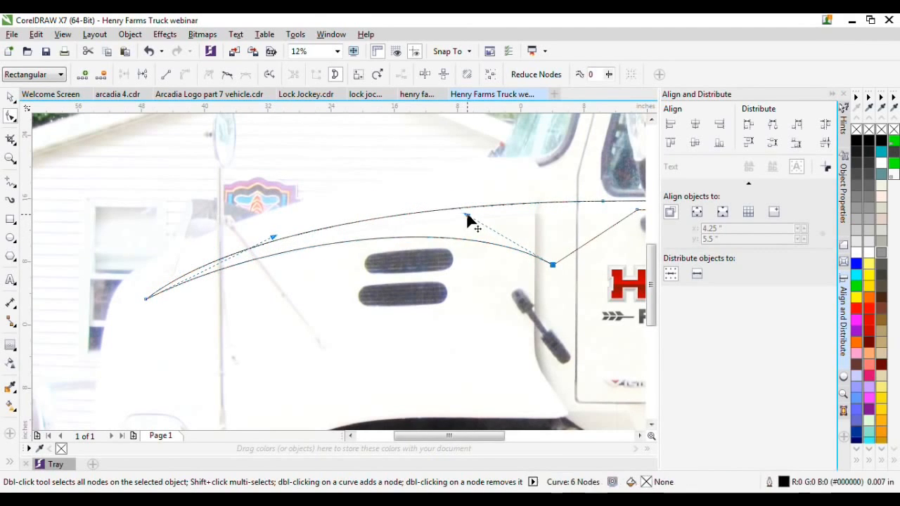
# Convert the slanted segment at the door's front edge to a curve, and point its lower handle straight up to bow it toward the upper arc
pyautogui.scroll(-2, 333, 246)
pyautogui.scroll(2, 492, 227)
pyautogui.rightClick(450, 252)
pyautogui.click(446, 254)
pyautogui.rightClick(446, 253)
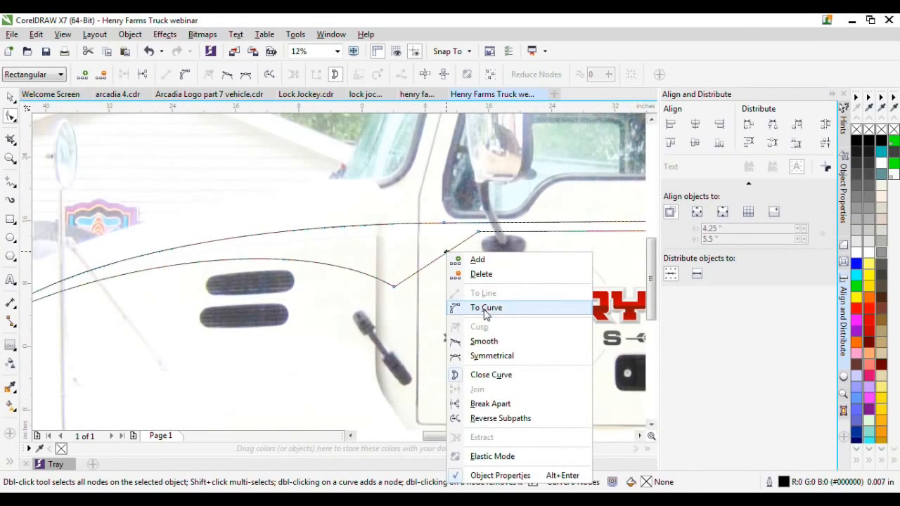
pyautogui.click(485, 308)
pyautogui.click(452, 248)
pyautogui.moveTo(452, 249); pyautogui.dragTo(392, 245)
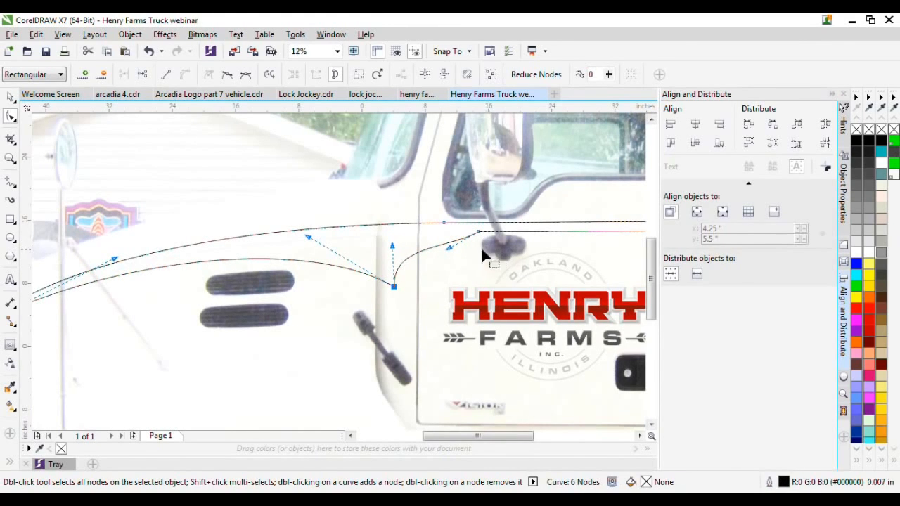
pyautogui.scroll(2, 476, 233)
pyautogui.moveTo(420, 259); pyautogui.dragTo(419, 234)
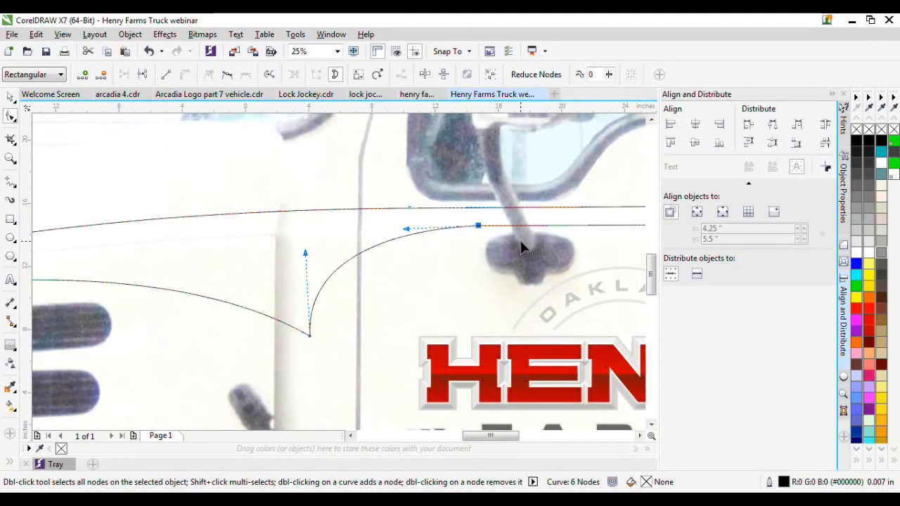
pyautogui.hotkey('ctrl', 'z')
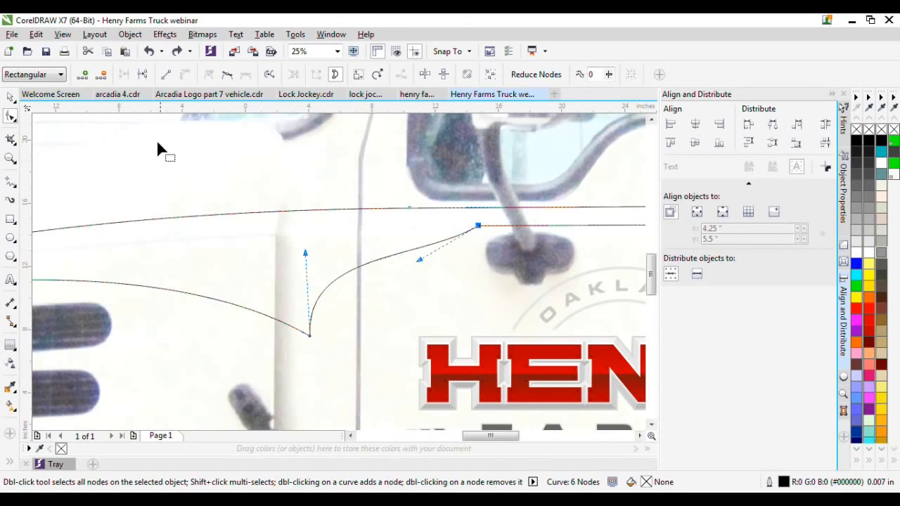
# Make the node above the mirror bracket smooth so the bowed segment flows into the straight rear edge
pyautogui.click(226, 75)
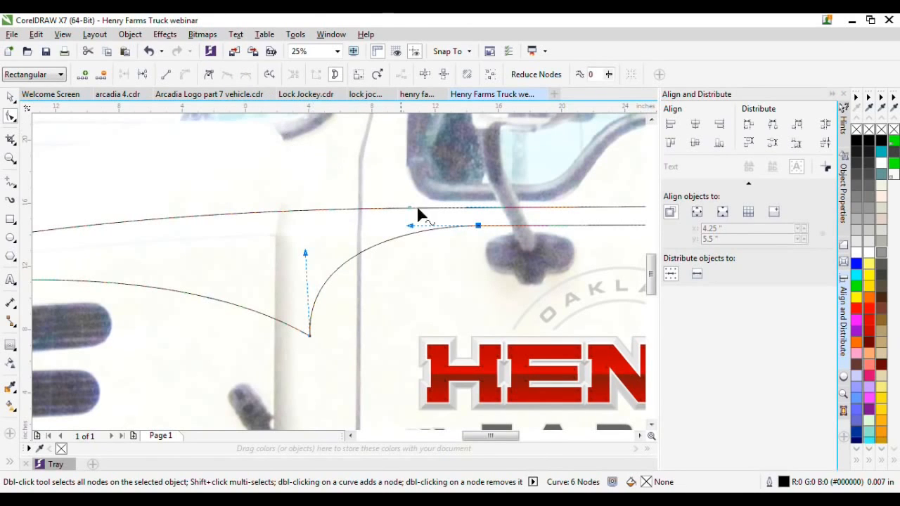
pyautogui.scroll(-1, 346, 246)
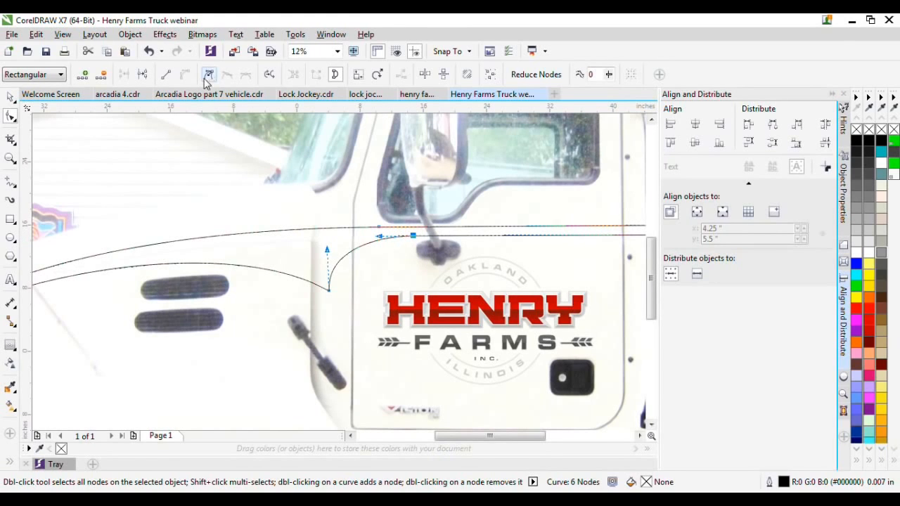
pyautogui.scroll(-1, 299, 221)
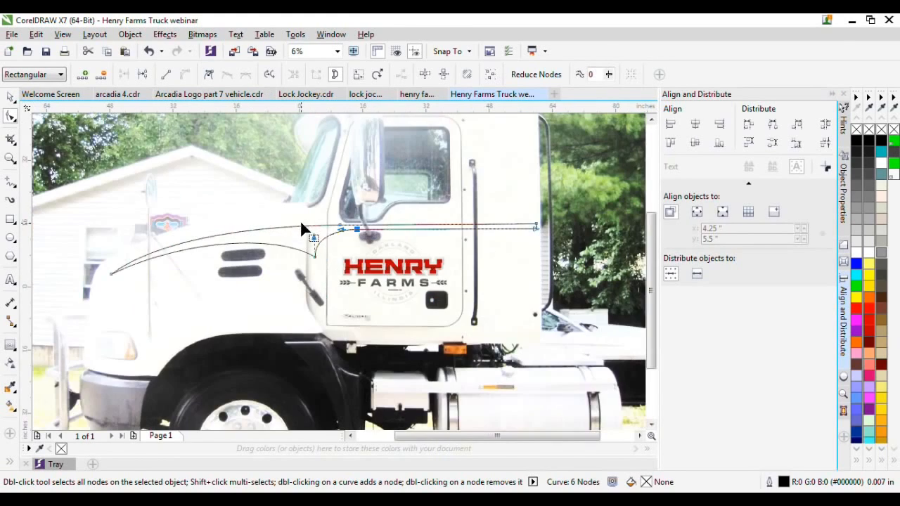
# Draw a closed four-point outline about 37.4 in wide and 11.2 in high above the rear stripe, peaking behind the door window
pyautogui.scroll(1, 497, 232)
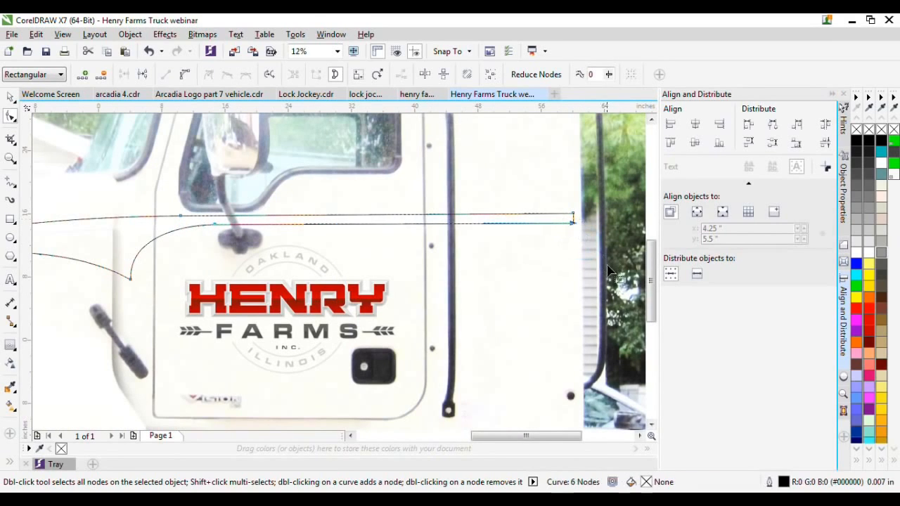
pyautogui.scroll(-1, 606, 269)
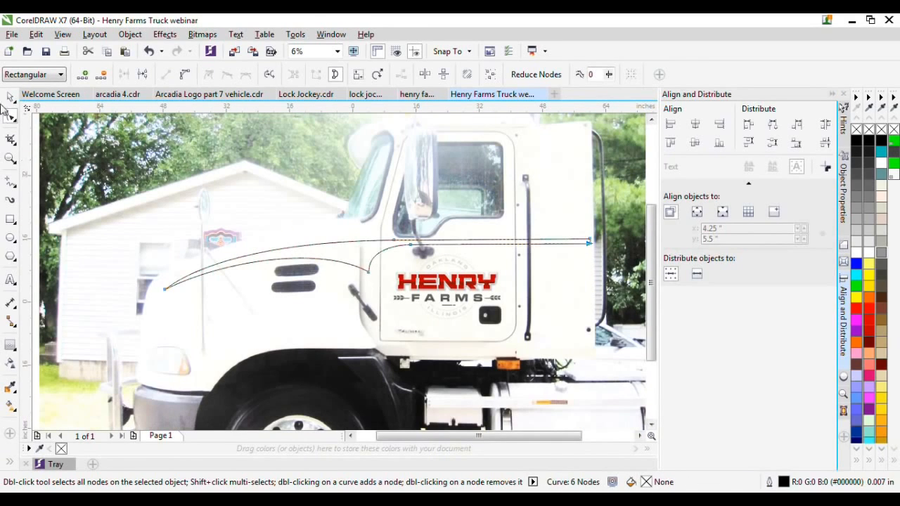
pyautogui.click(10, 97)
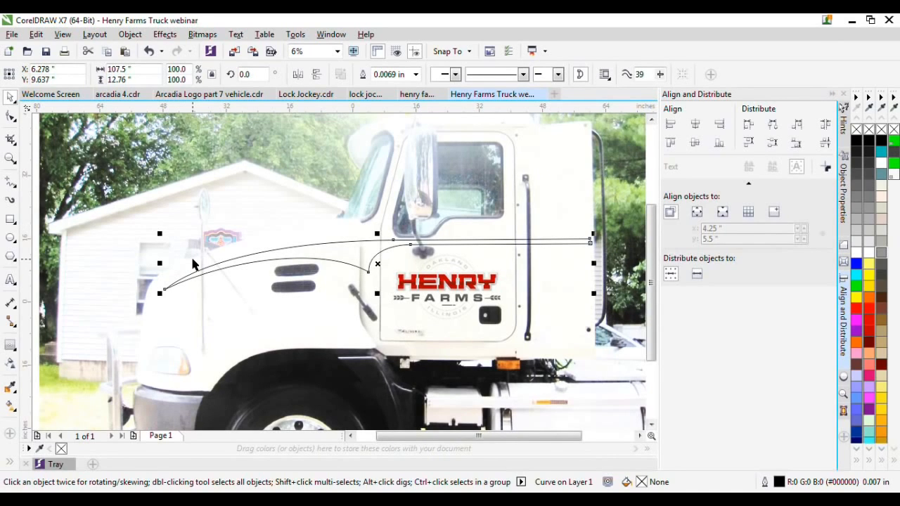
pyautogui.click(10, 182)
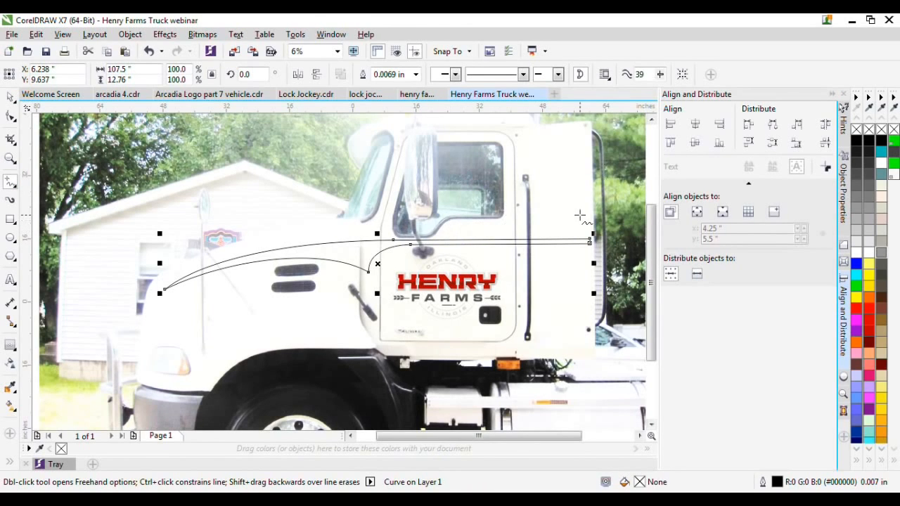
pyautogui.scroll(1, 595, 213)
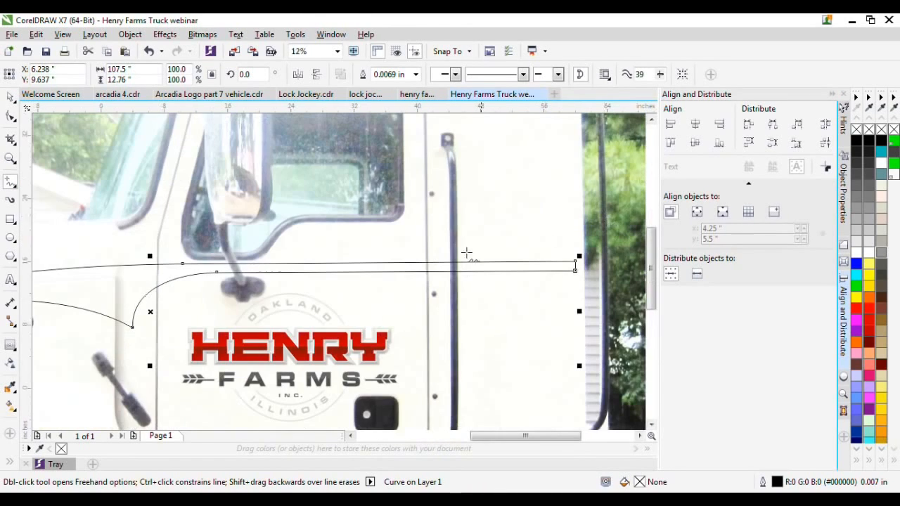
pyautogui.click(275, 258)
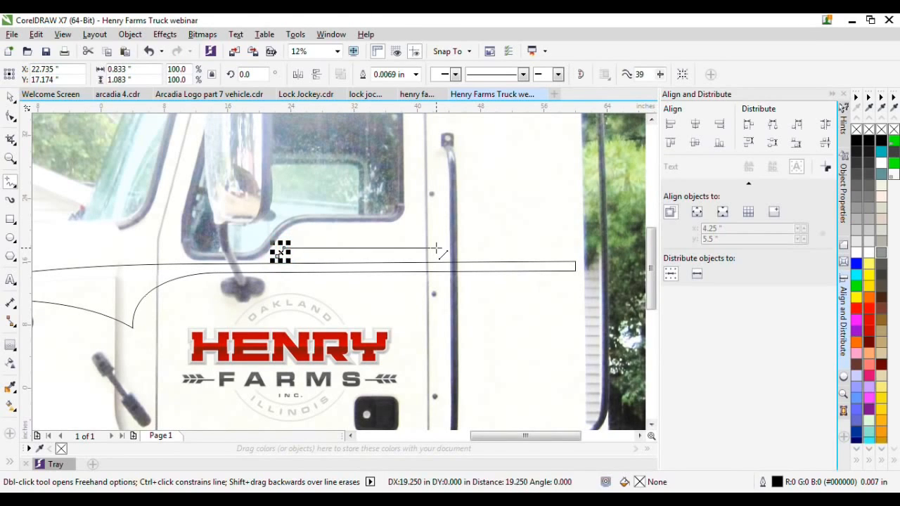
pyautogui.click(436, 167)
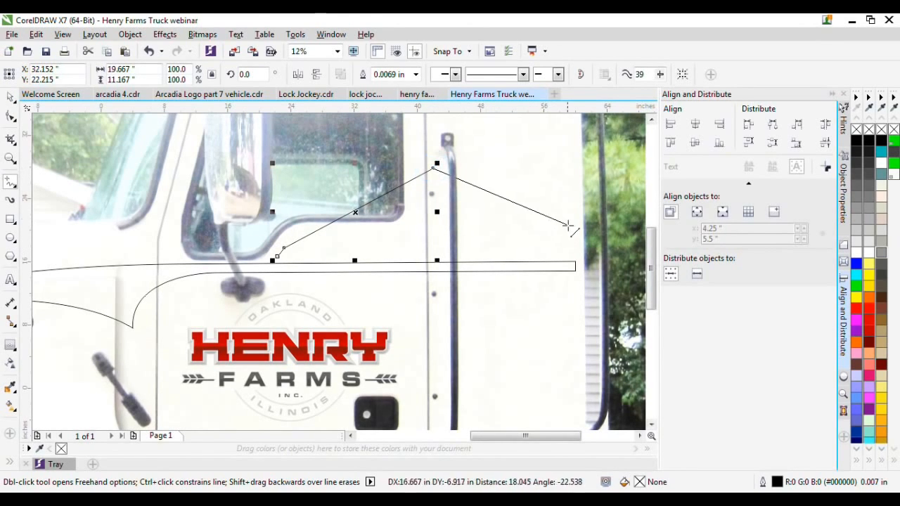
pyautogui.click(574, 251)
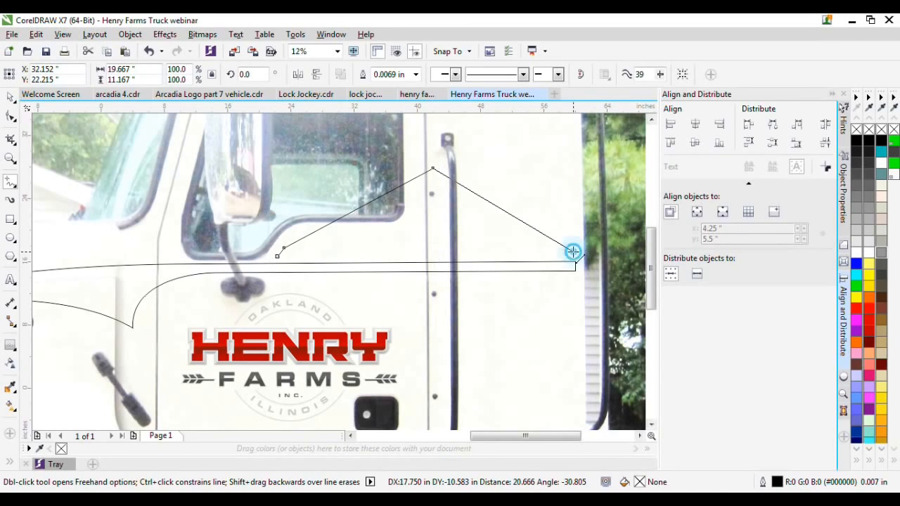
pyautogui.click(279, 257)
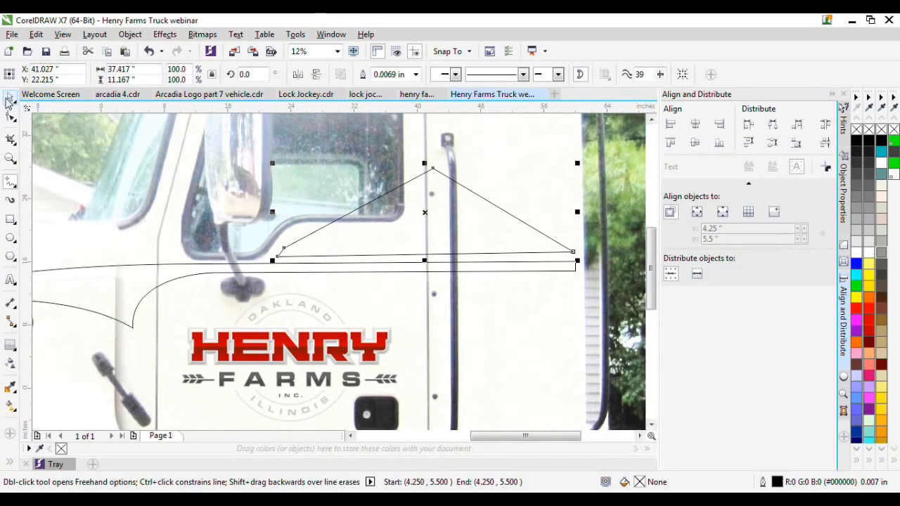
# Convert the new outline's upper segments to curves, and pull its long front slope down and rearward into a hook
pyautogui.click(10, 116)
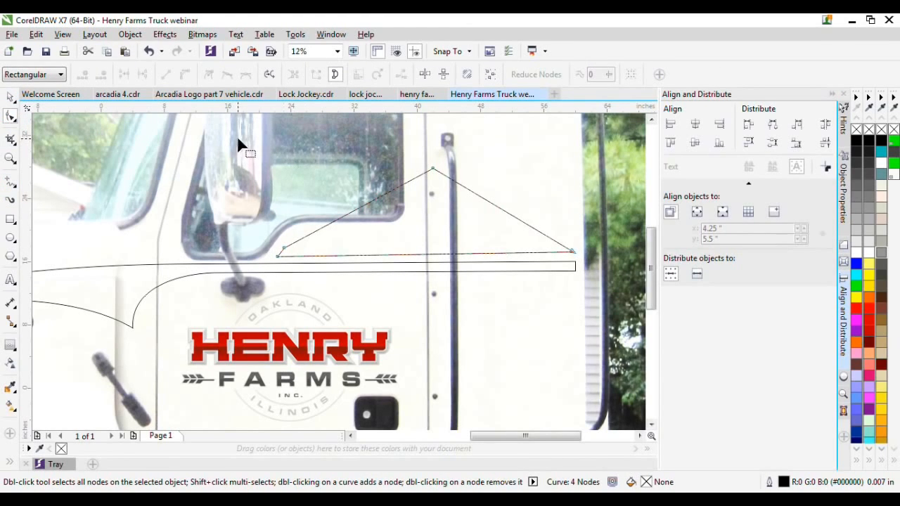
pyautogui.moveTo(529, 262); pyautogui.dragTo(527, 260)
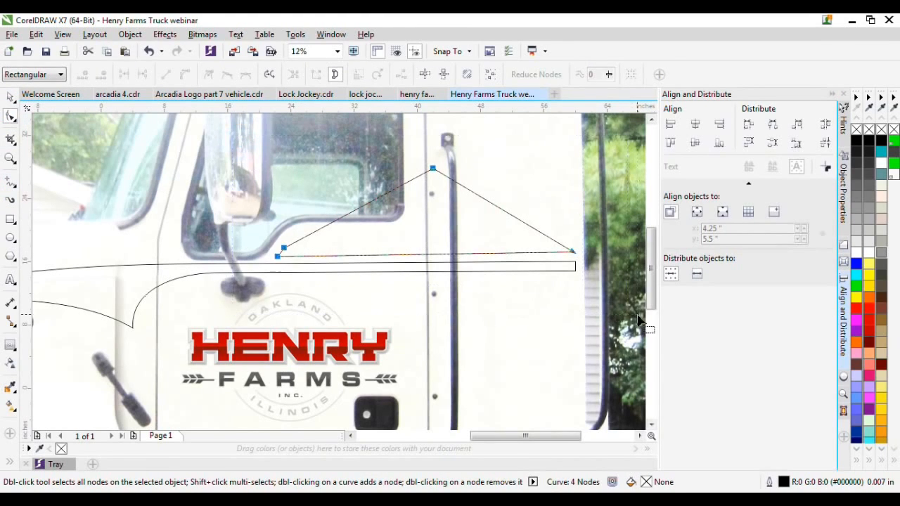
pyautogui.click(185, 73)
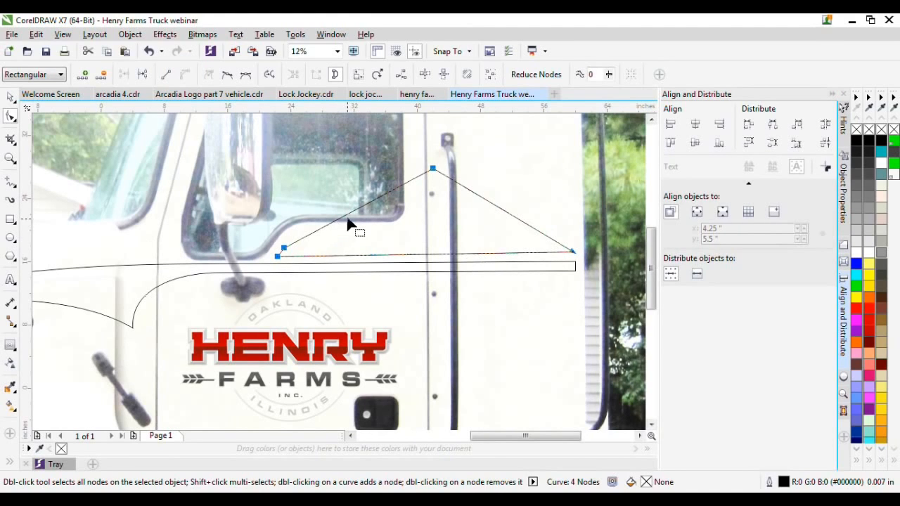
pyautogui.moveTo(353, 212); pyautogui.dragTo(450, 233)
# Bow the outline's rear slope outward into a rounded arc from the peak to the back corner
pyautogui.click(485, 201)
pyautogui.click(522, 242)
pyautogui.moveTo(494, 203); pyautogui.dragTo(517, 182)
pyautogui.click(433, 169)
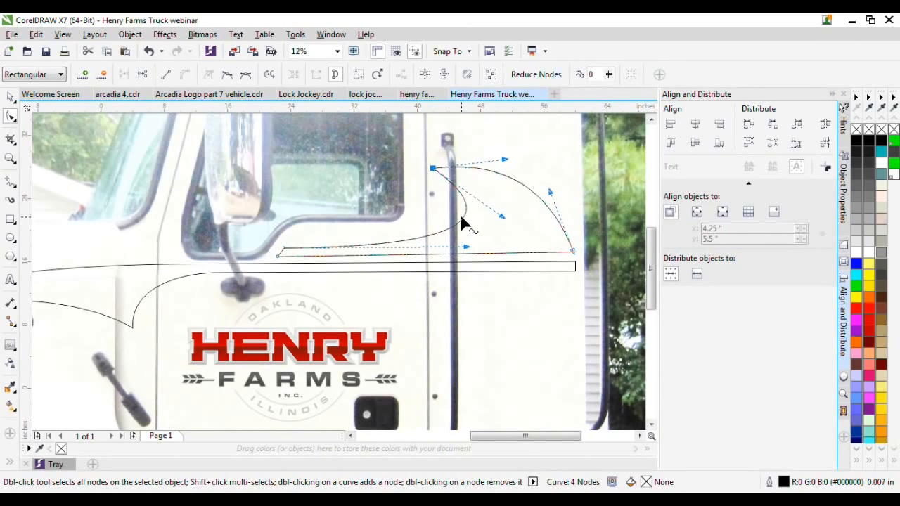
# Add a node on the inner hook curve, and flatten the peak's lower handle to round the bend
pyautogui.doubleClick(461, 217)
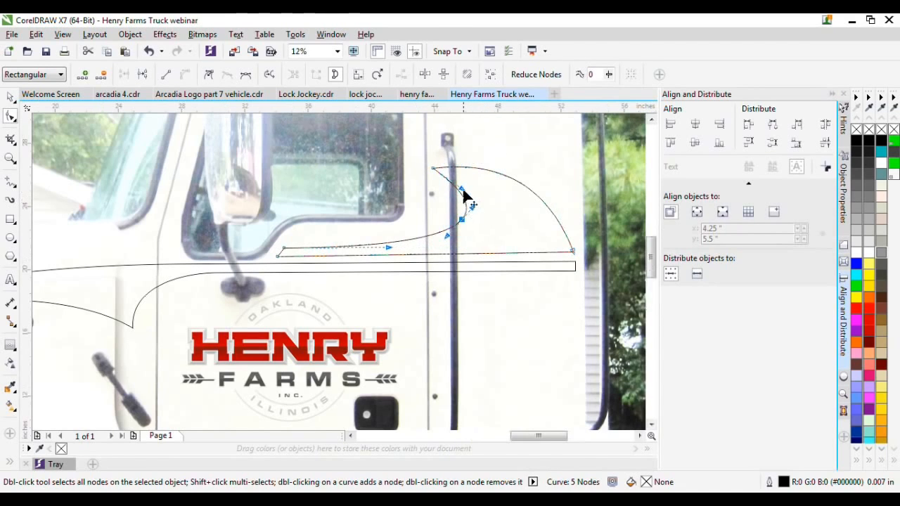
pyautogui.scroll(2, 464, 195)
pyautogui.moveTo(462, 196); pyautogui.dragTo(484, 162)
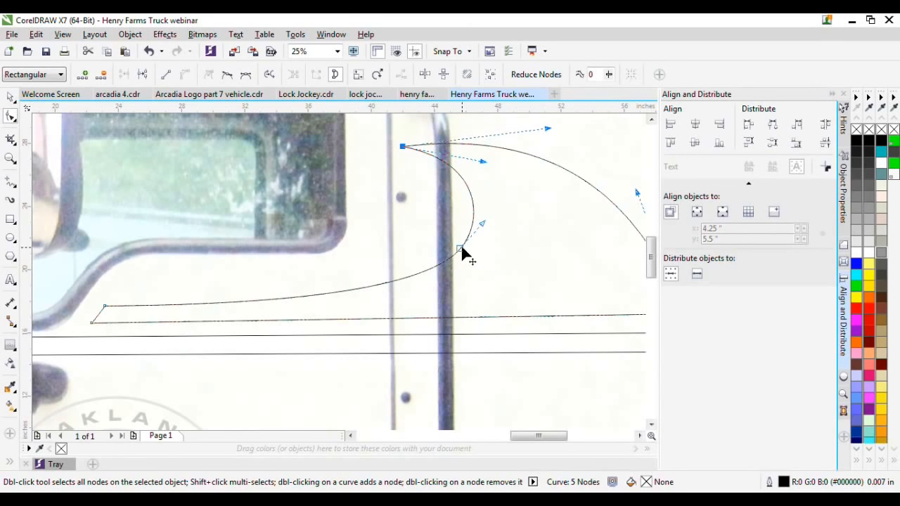
# Add nodes above and below the hook's bend, and delete the node between them to smooth the inner curve
pyautogui.doubleClick(402, 280)
pyautogui.click(469, 191)
pyautogui.moveTo(516, 286); pyautogui.dragTo(448, 238)
pyautogui.press('Delete')
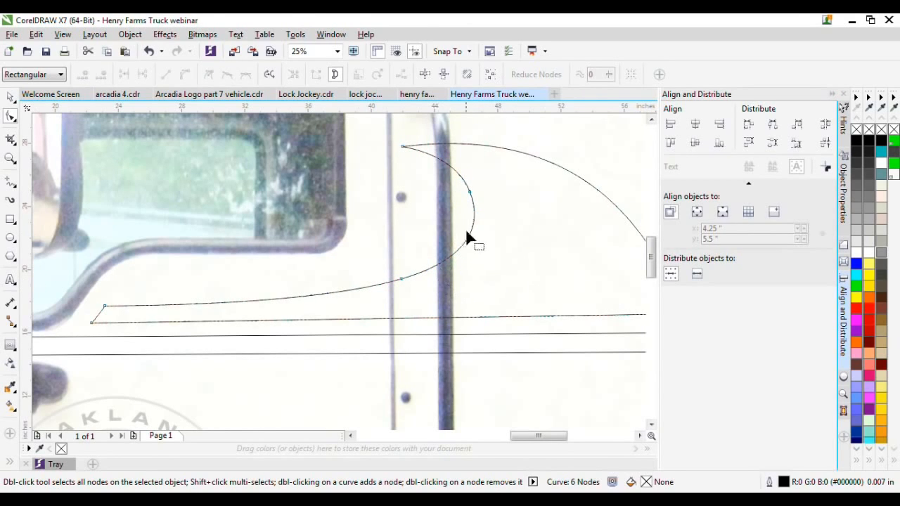
pyautogui.hotkey('ctrl', 'z')
pyautogui.press('Delete')
pyautogui.scroll(-1, 450, 275)
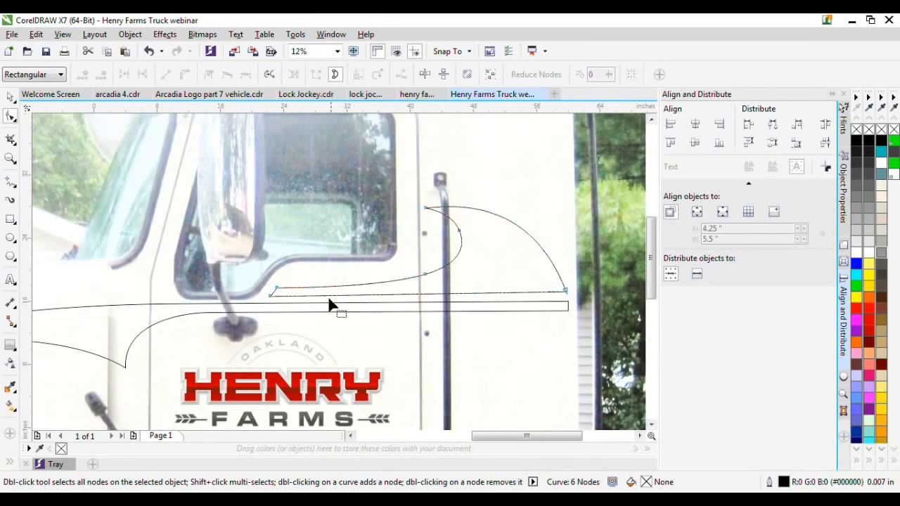
# Nudge the upper node at the outline's narrow front end slightly downward
pyautogui.moveTo(261, 278); pyautogui.dragTo(287, 294)
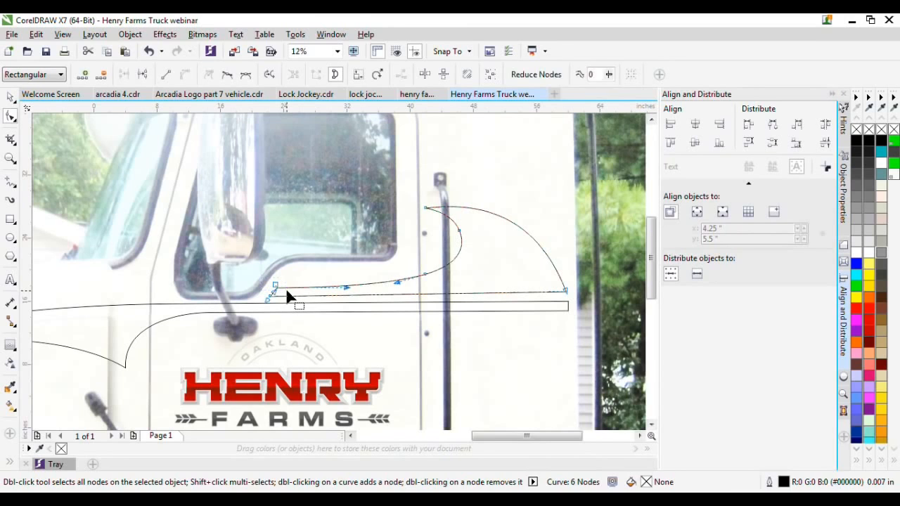
pyautogui.press('Down')
pyautogui.press('Down')
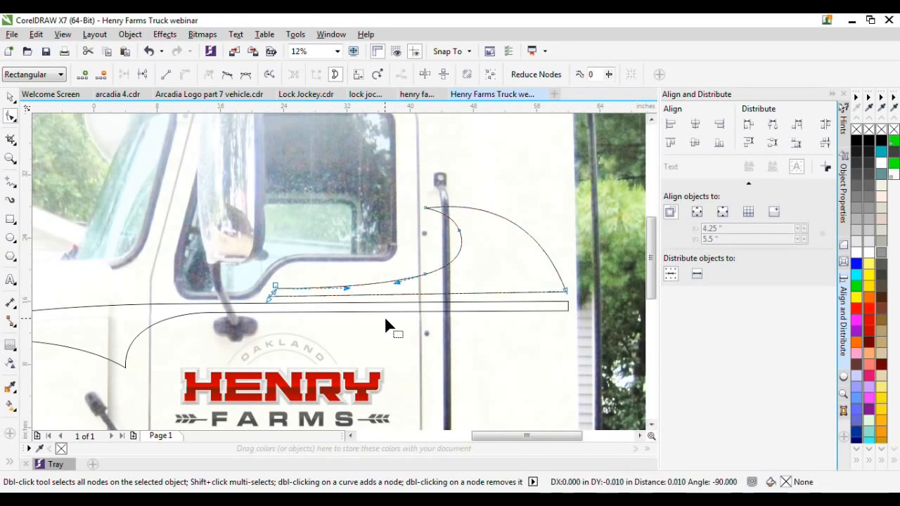
pyautogui.click(10, 97)
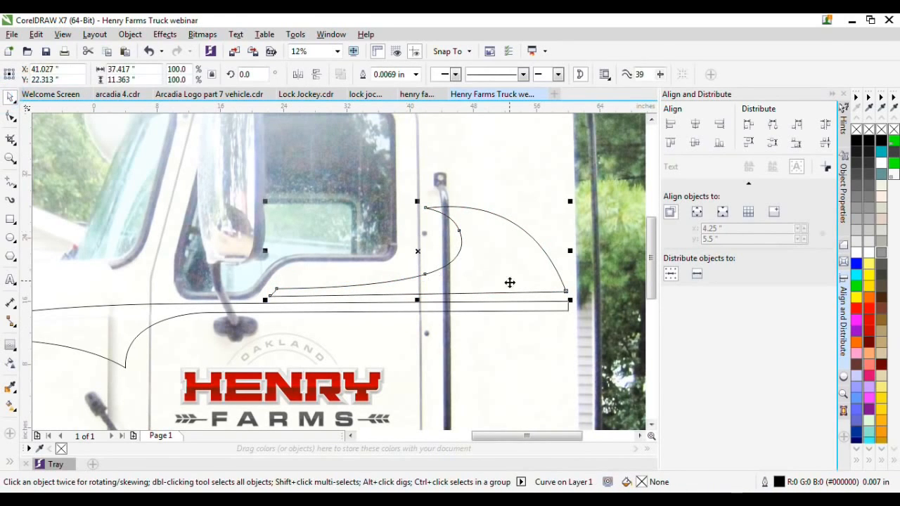
pyautogui.scroll(-3, 608, 334)
# Pull the back corner's upper handle nearly vertical so the rear arc bulges out along the cab's back edge
pyautogui.click(10, 116)
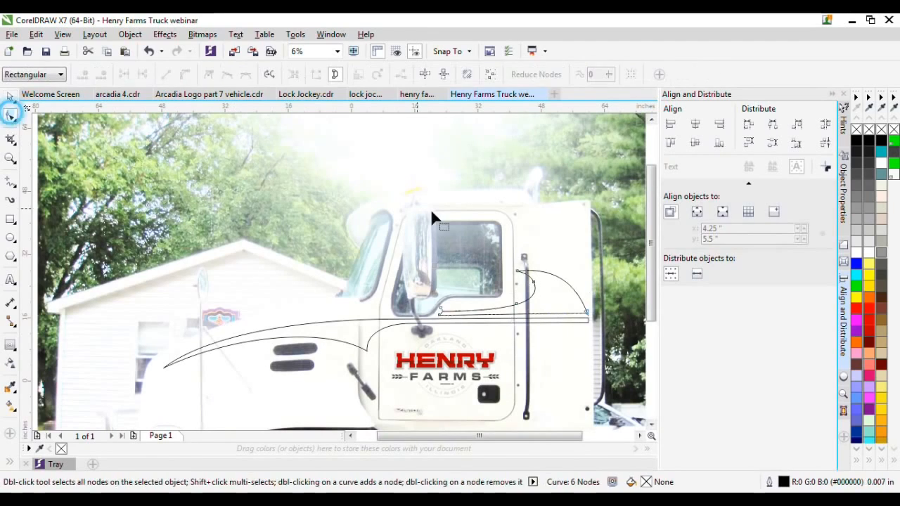
pyautogui.scroll(3, 593, 317)
pyautogui.click(581, 316)
pyautogui.moveTo(562, 264)
pyautogui.mouseDown()
pyautogui.moveTo(582, 258)
pyautogui.moveTo(570, 261)
pyautogui.mouseUp()
pyautogui.scroll(-2, 570, 261)
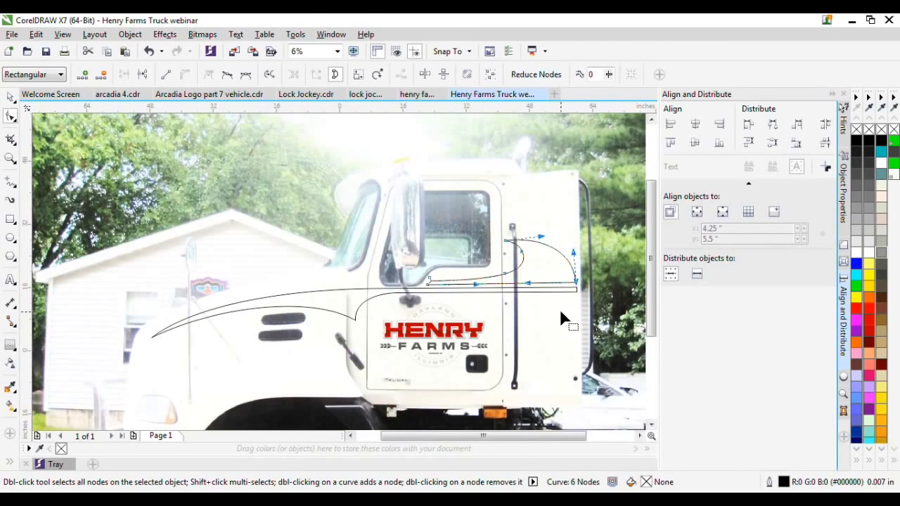
# Select the long hood-and-cab stripe and fill it with Bright Red
pyautogui.click(11, 98)
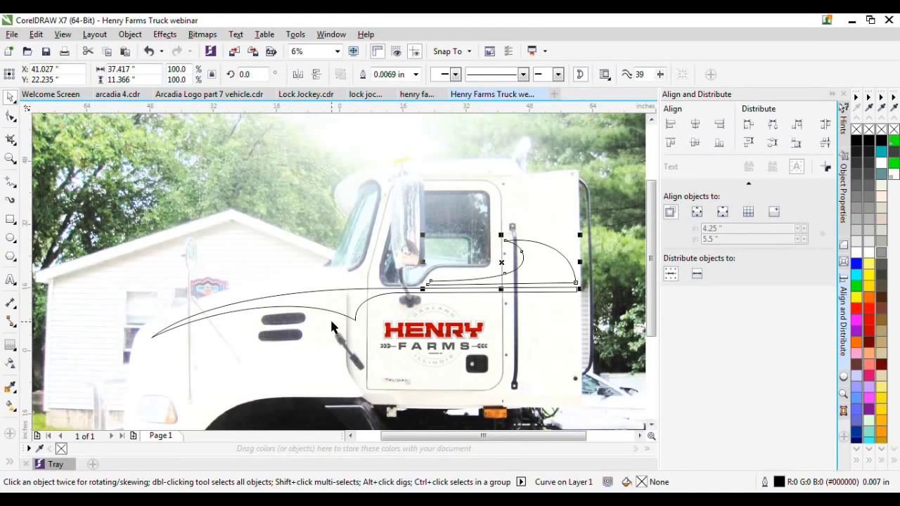
pyautogui.click(10, 185)
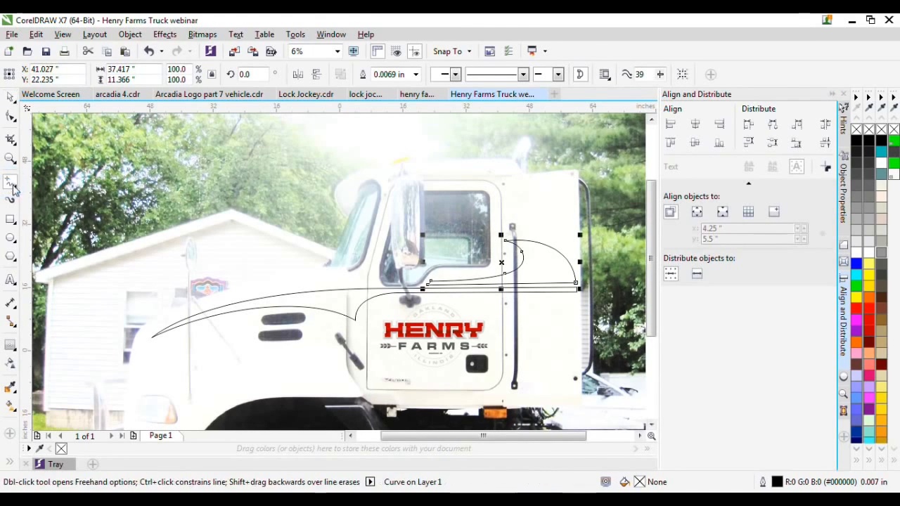
pyautogui.click(10, 97)
pyautogui.click(321, 287)
pyautogui.click(321, 304)
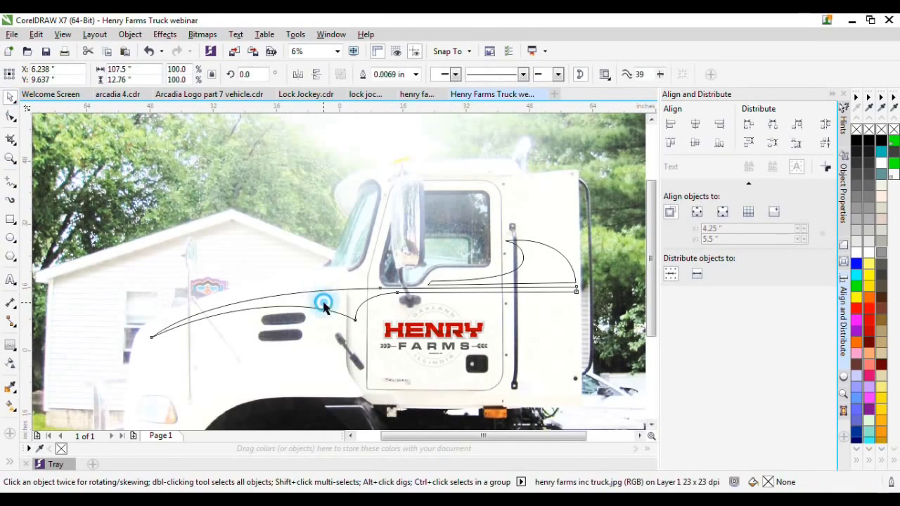
pyautogui.click(870, 331)
# Sample the darker red from the lower half of the HENRY lettering, and apply it as the stripe's fill
pyautogui.scroll(1, 373, 306)
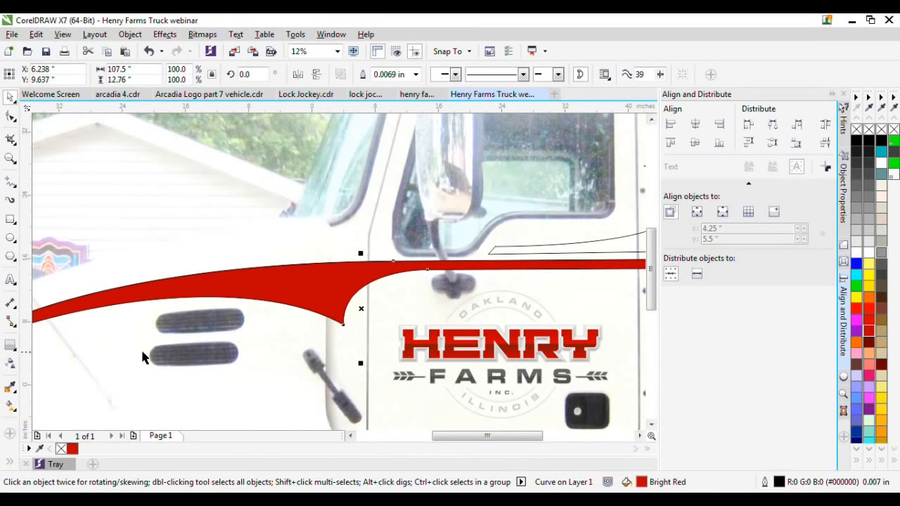
pyautogui.click(9, 391)
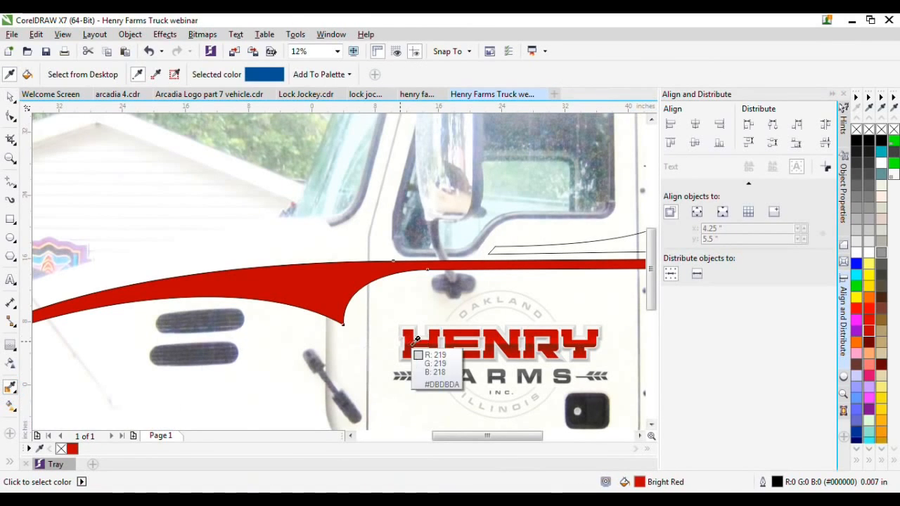
pyautogui.scroll(2, 413, 345)
pyautogui.scroll(-1, 457, 345)
pyautogui.scroll(1, 476, 393)
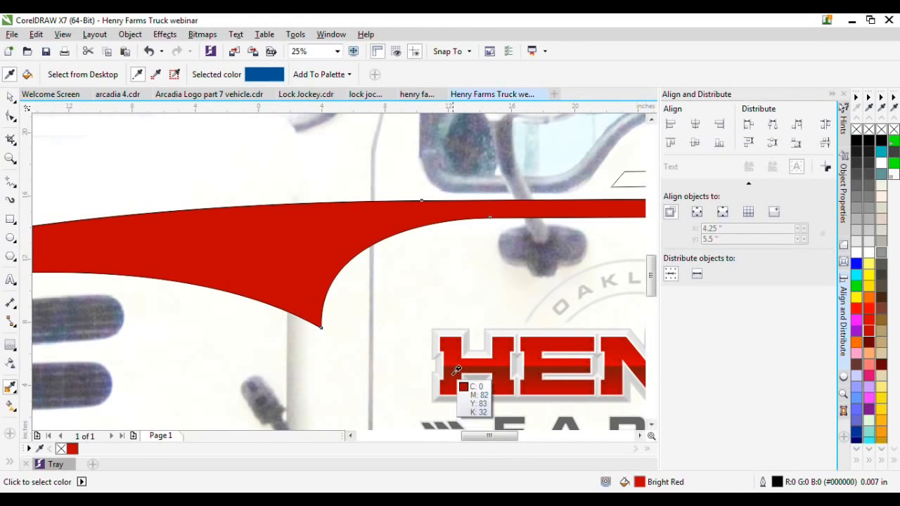
pyautogui.click(456, 379)
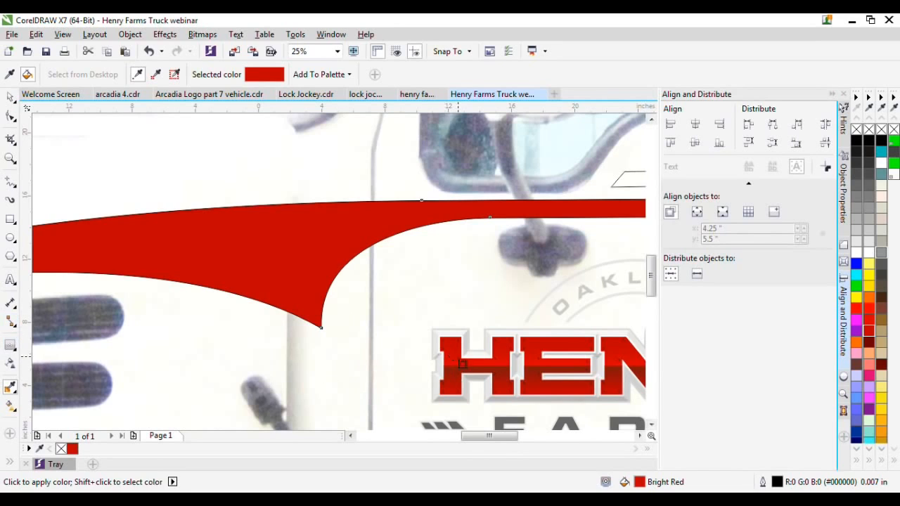
pyautogui.keyDown('shift'); pyautogui.click(453, 373); pyautogui.keyUp('shift')
pyautogui.click(327, 230)
pyautogui.scroll(-1, 354, 236)
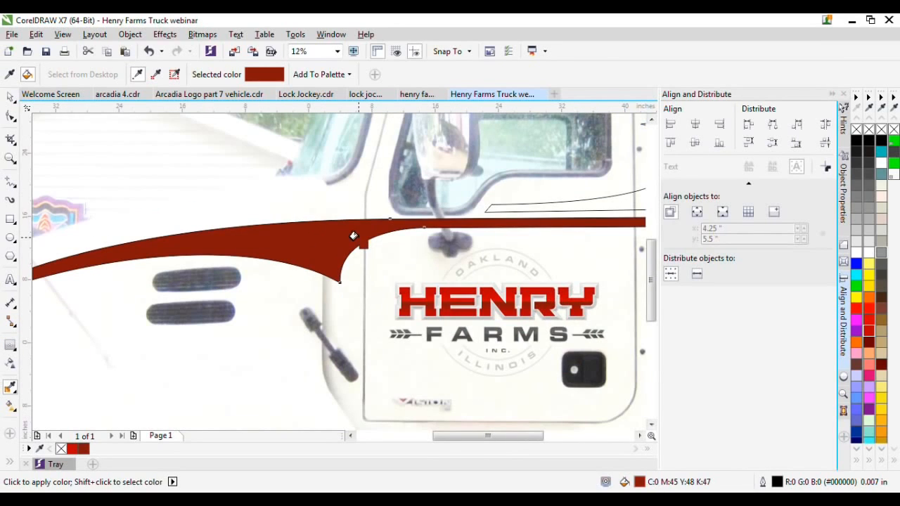
# Draw a connected freehand line inside the dark red stripe from its rear end, through two points near the door, to the front tip
pyautogui.click(10, 181)
pyautogui.scroll(-1, 247, 214)
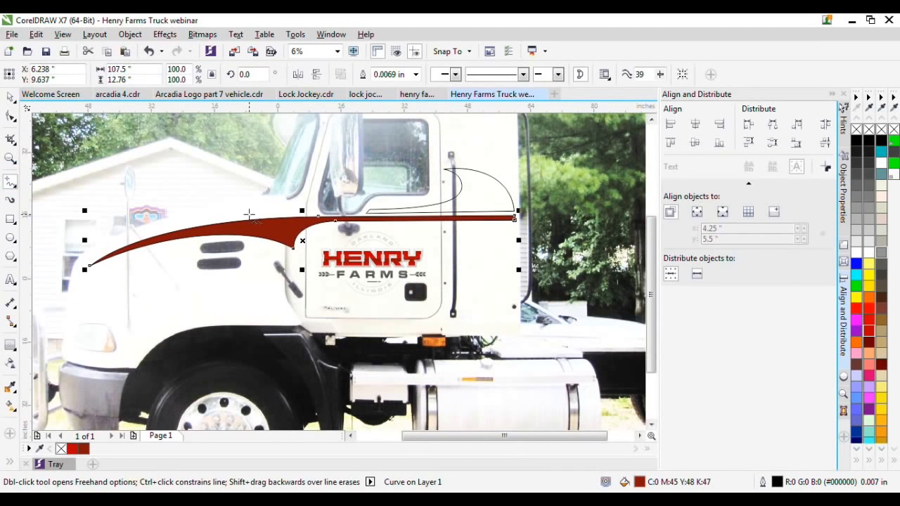
pyautogui.scroll(1, 277, 213)
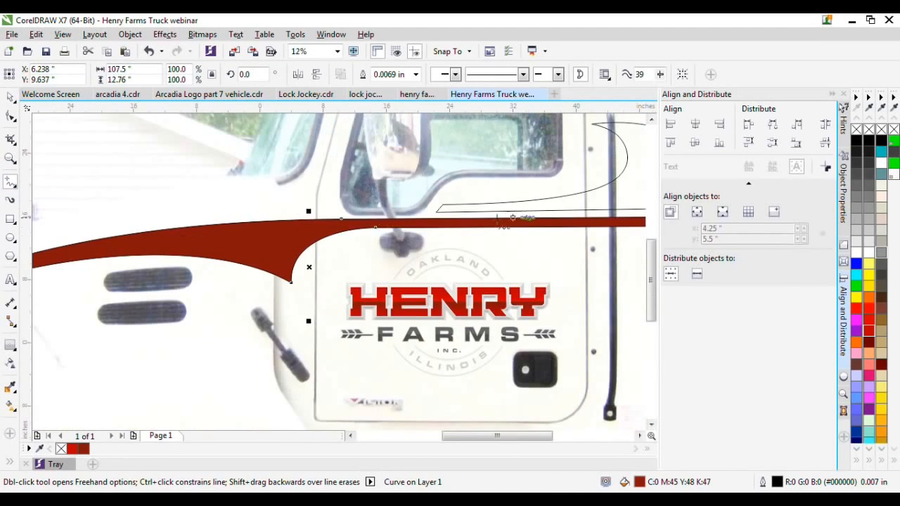
pyautogui.scroll(-1, 528, 218)
pyautogui.scroll(1, 593, 206)
pyautogui.click(622, 231)
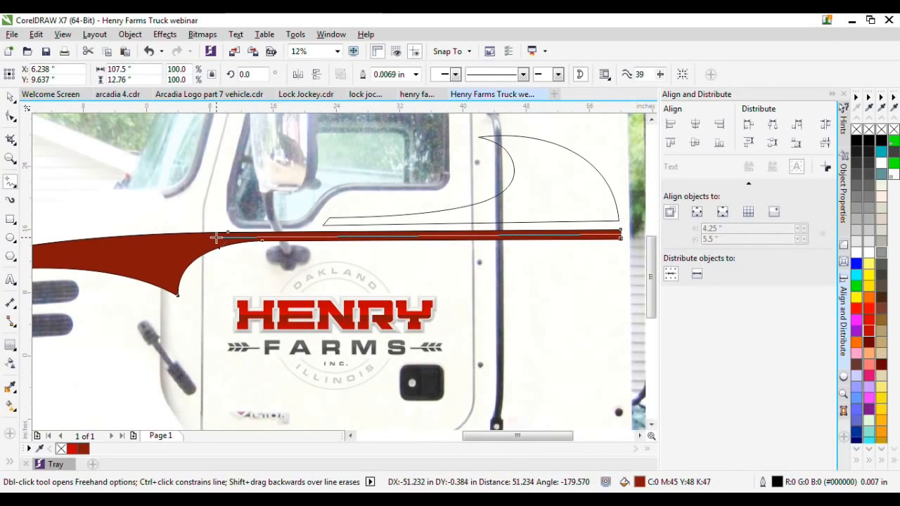
pyautogui.click(215, 237)
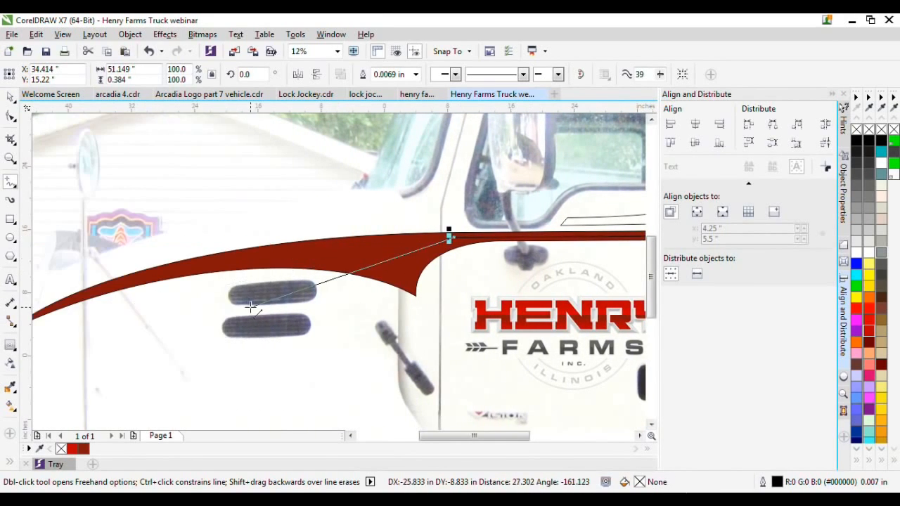
pyautogui.click(386, 256)
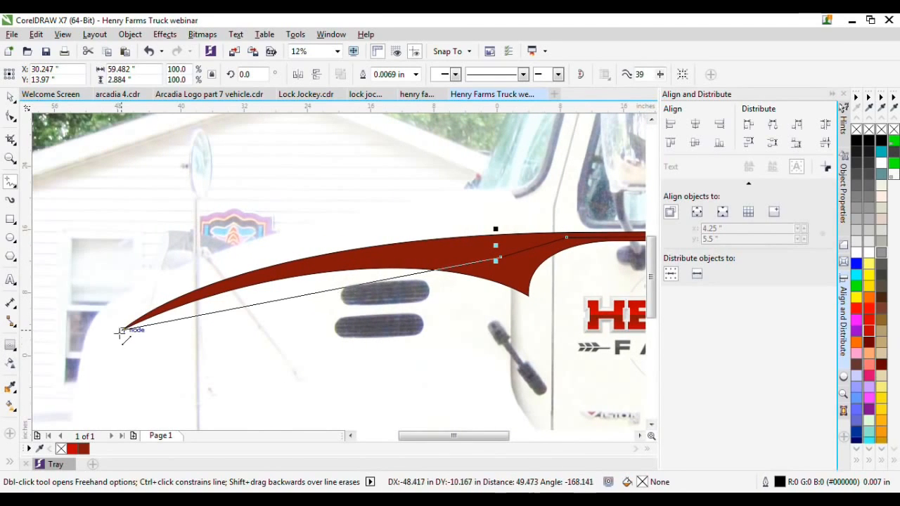
pyautogui.click(118, 331)
pyautogui.scroll(-1, 121, 334)
pyautogui.scroll(1, 273, 325)
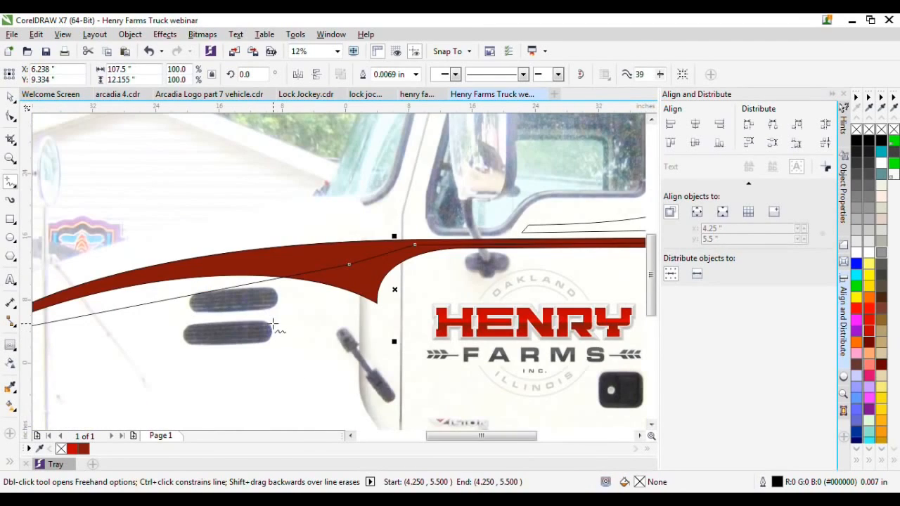
# Convert the inner line's long front segment to a curve and bend it upward inside the stripe
pyautogui.click(9, 117)
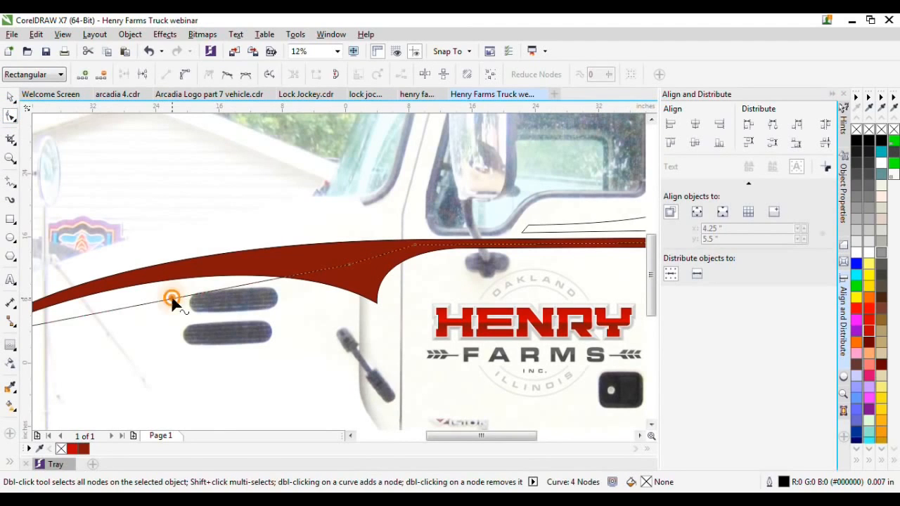
pyautogui.rightClick(171, 299)
pyautogui.click(213, 125)
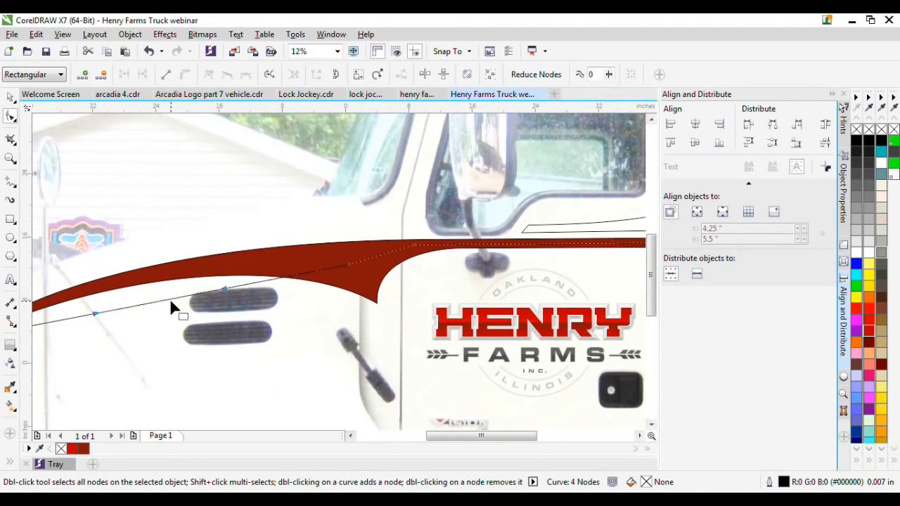
pyautogui.moveTo(169, 298); pyautogui.dragTo(152, 279)
pyautogui.scroll(-1, 200, 276)
pyautogui.scroll(1, 132, 292)
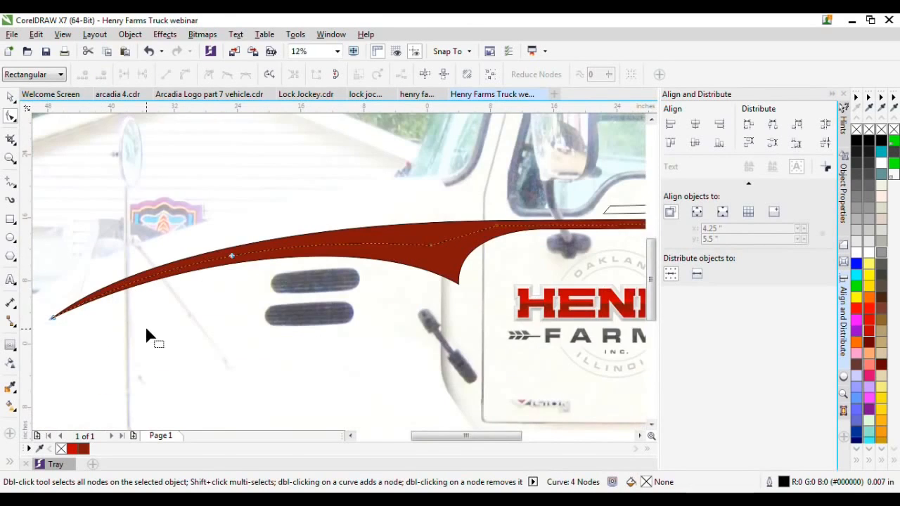
# Adjust the inner curve's control handle at the front tip so the line follows the stripe's taper
pyautogui.scroll(-1, 145, 326)
pyautogui.scroll(1, 97, 331)
pyautogui.moveTo(69, 341); pyautogui.dragTo(126, 288)
pyautogui.scroll(1, 102, 314)
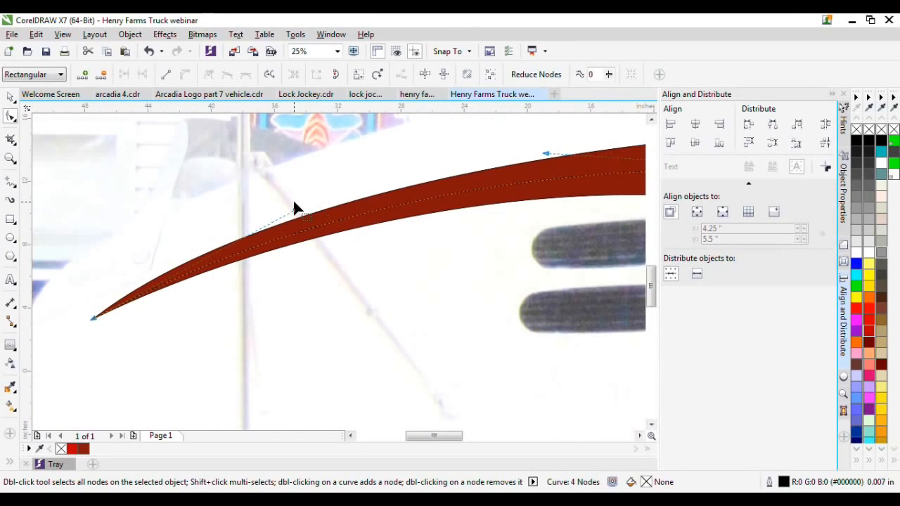
pyautogui.moveTo(294, 205); pyautogui.dragTo(267, 213)
pyautogui.scroll(-2, 442, 228)
pyautogui.scroll(1, 394, 224)
# Convert the short segment ahead of the door to a curve, arch it upward with its handles, and smooth the node joining the straight rear line
pyautogui.rightClick(379, 224)
pyautogui.click(427, 278)
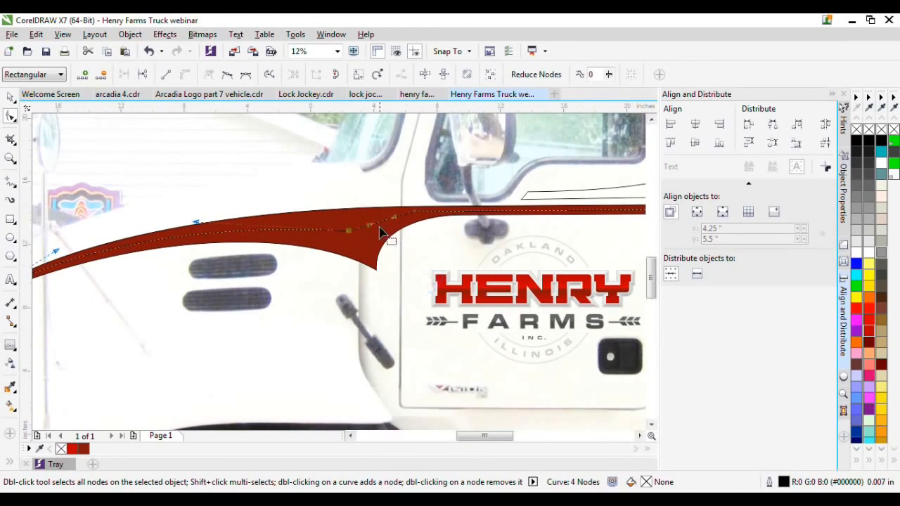
pyautogui.scroll(1, 380, 226)
pyautogui.moveTo(362, 222); pyautogui.dragTo(309, 207)
pyautogui.moveTo(407, 213); pyautogui.dragTo(384, 194)
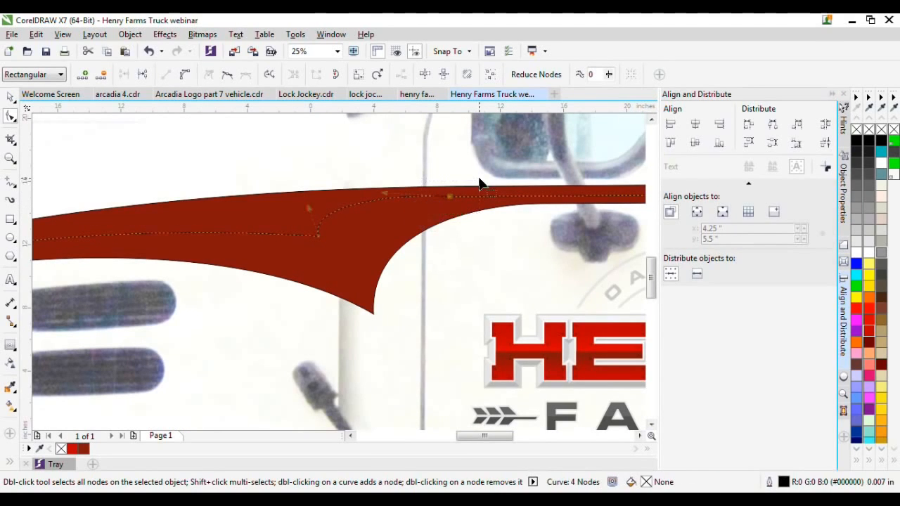
pyautogui.click(227, 74)
pyautogui.scroll(-2, 225, 181)
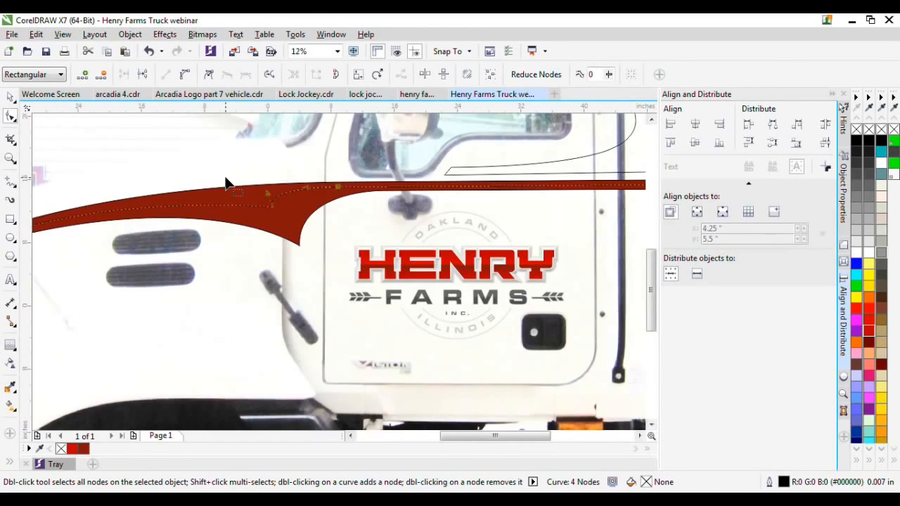
pyautogui.scroll(1, 422, 184)
pyautogui.scroll(-1, 422, 200)
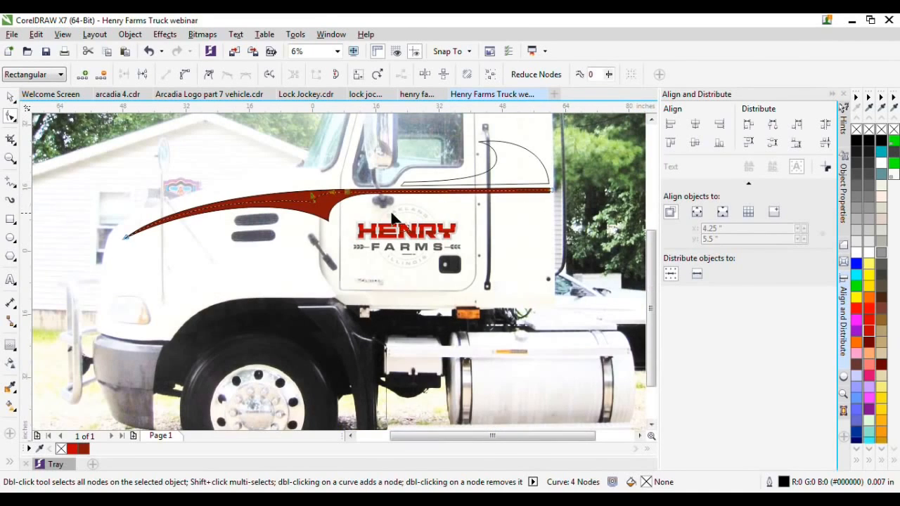
# Extend the inner line from its front tip over the hood and cab and back to its rear end, closing the outline above the stripe
pyautogui.click(11, 97)
pyautogui.click(249, 255)
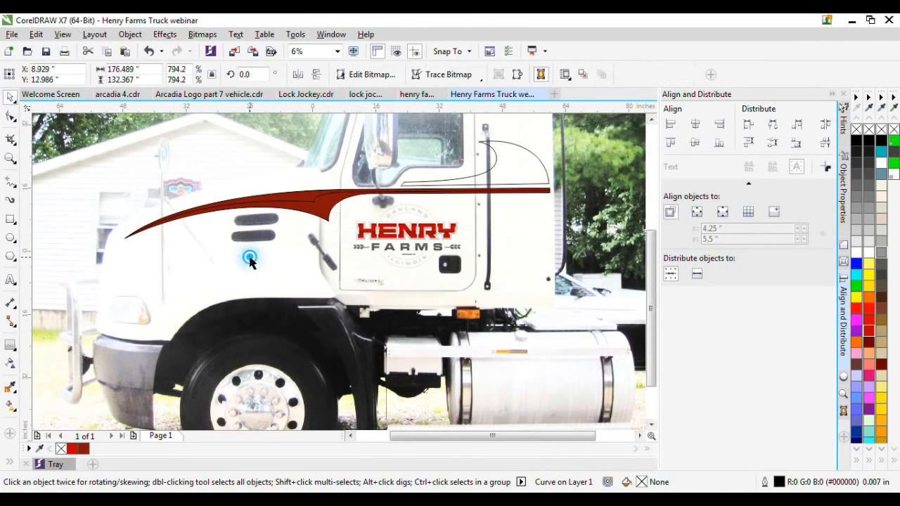
pyautogui.click(311, 201)
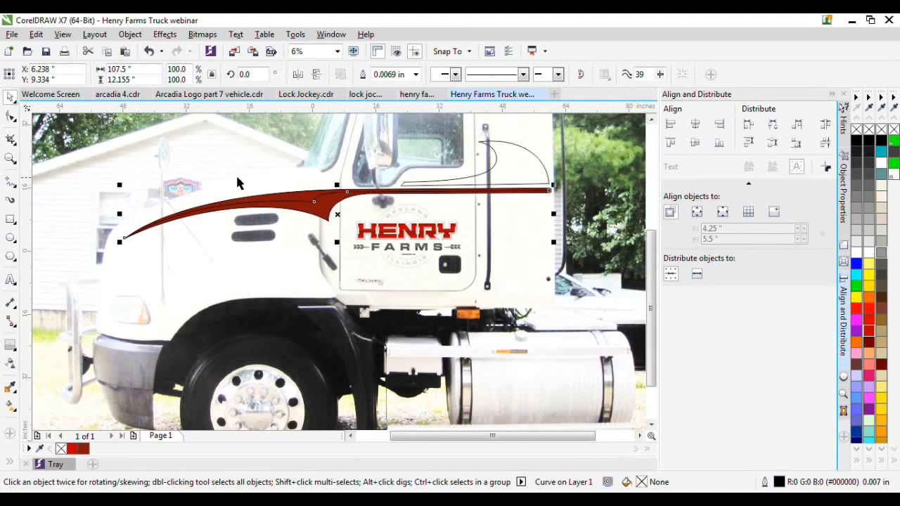
pyautogui.scroll(1, 237, 182)
pyautogui.scroll(-1, 419, 241)
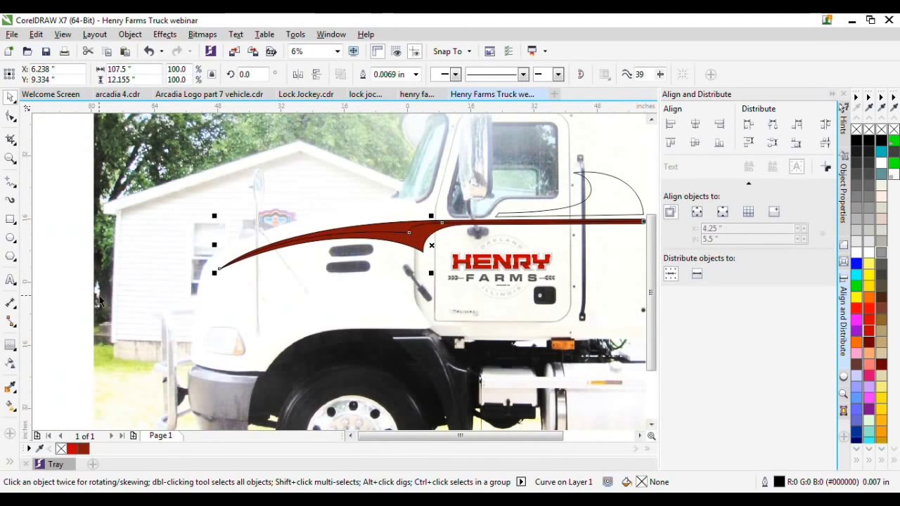
pyautogui.click(11, 181)
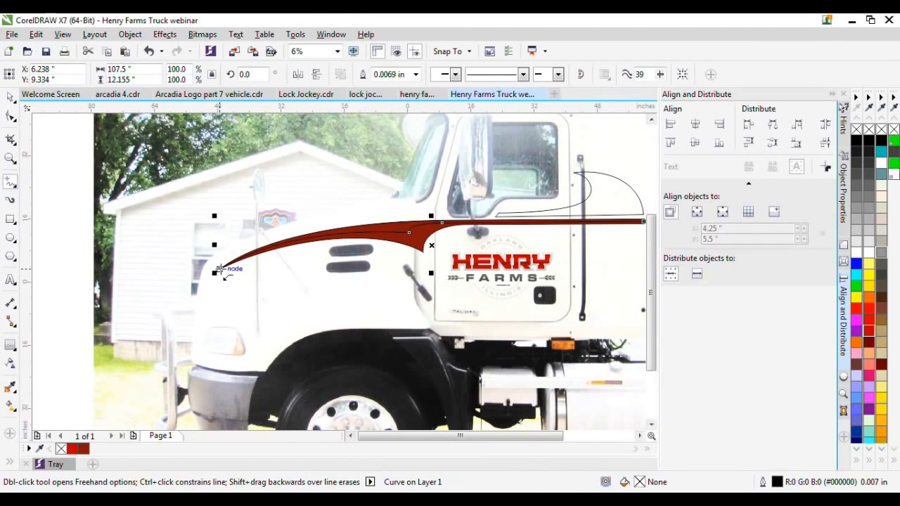
pyautogui.click(219, 269)
pyautogui.doubleClick(195, 243)
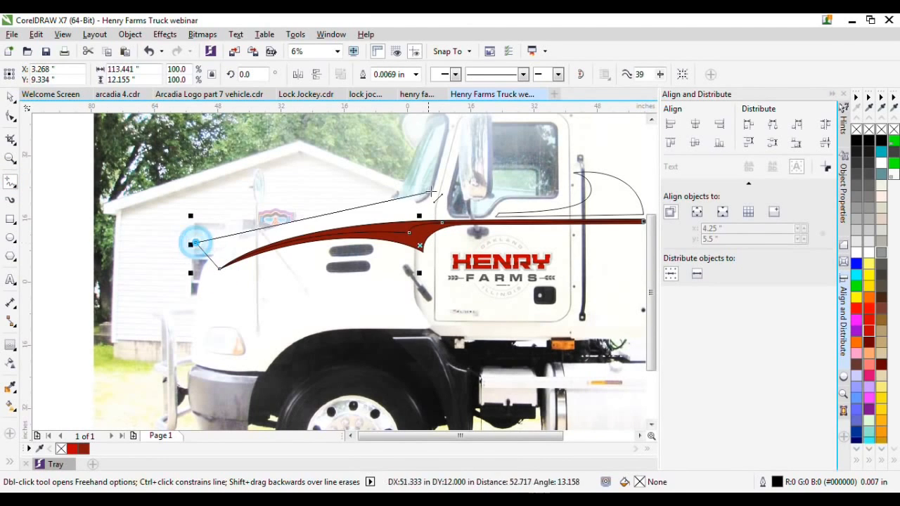
pyautogui.doubleClick(464, 186)
pyautogui.doubleClick(606, 198)
pyautogui.click(557, 224)
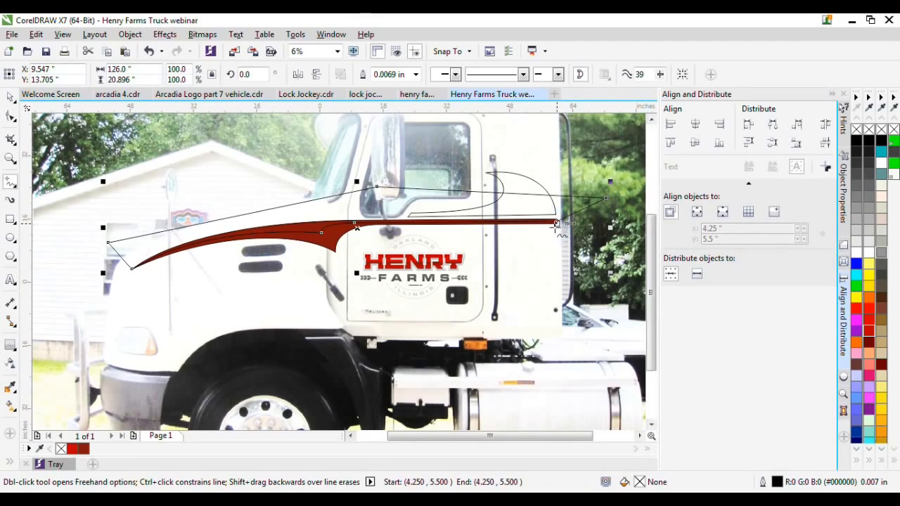
# Draw a practice triangle behind the door with one side open, fill it blue, close its outline, and delete it
pyautogui.scroll(1, 558, 287)
pyautogui.click(473, 261)
pyautogui.doubleClick(588, 259)
pyautogui.doubleClick(525, 326)
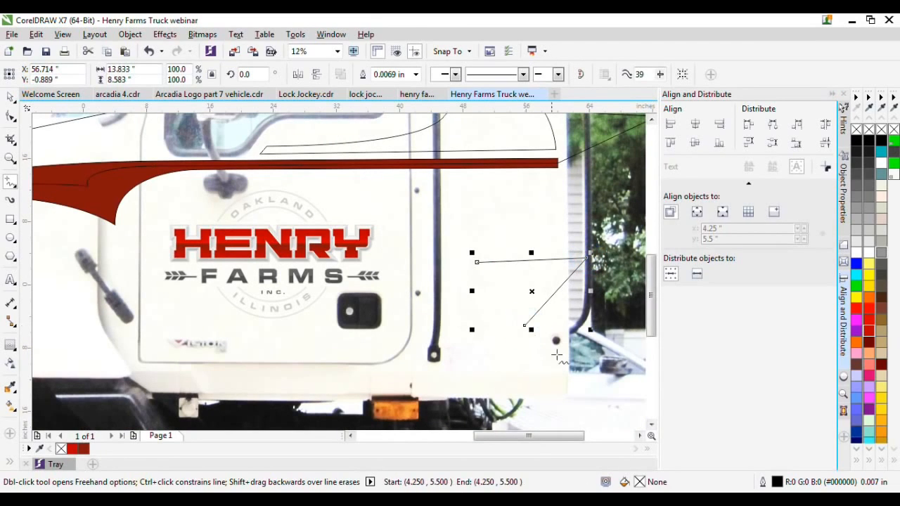
pyautogui.click(857, 264)
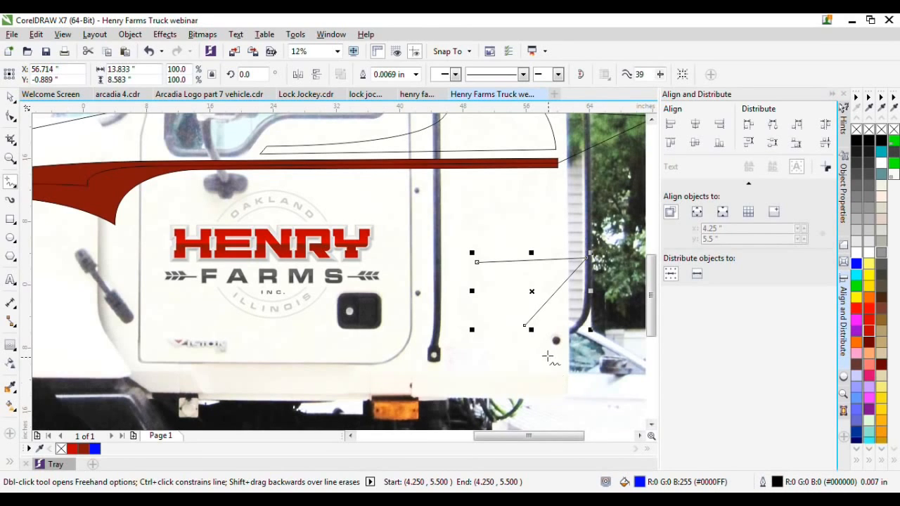
pyautogui.click(529, 326)
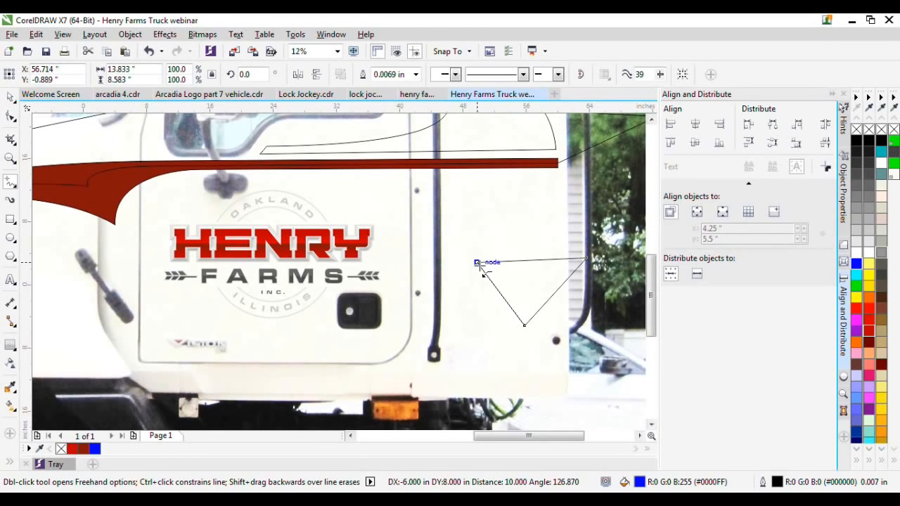
pyautogui.click(478, 264)
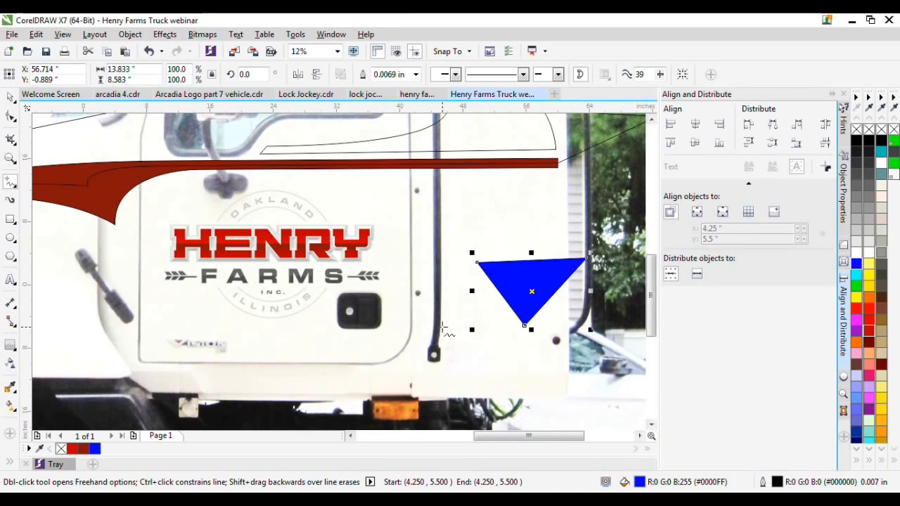
pyautogui.press('Delete')
# Select the closed outline together with the dark red stripe and intersect them
pyautogui.scroll(-1, 502, 342)
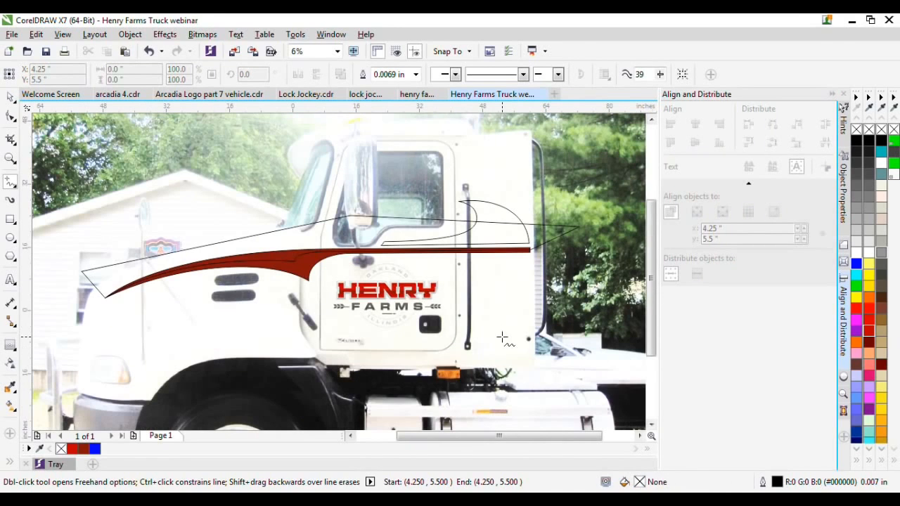
pyautogui.click(10, 97)
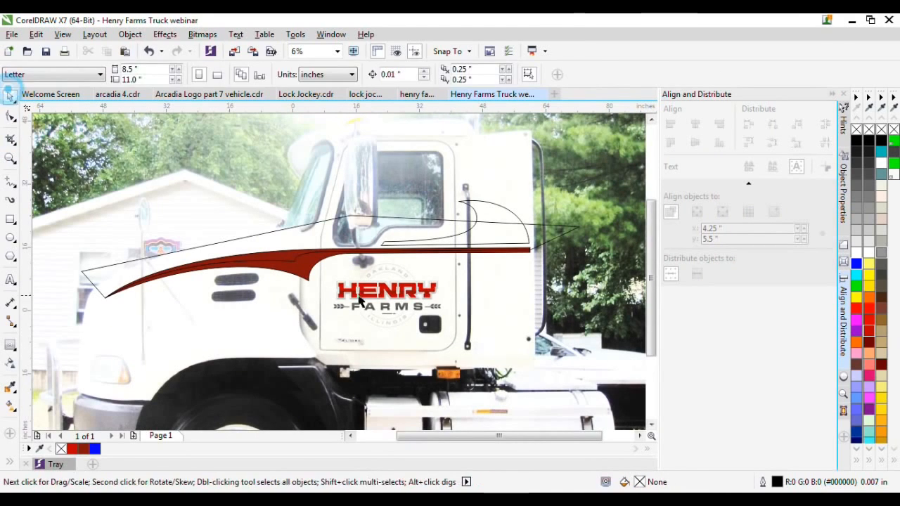
pyautogui.click(295, 226)
pyautogui.moveTo(279, 247); pyautogui.dragTo(319, 272)
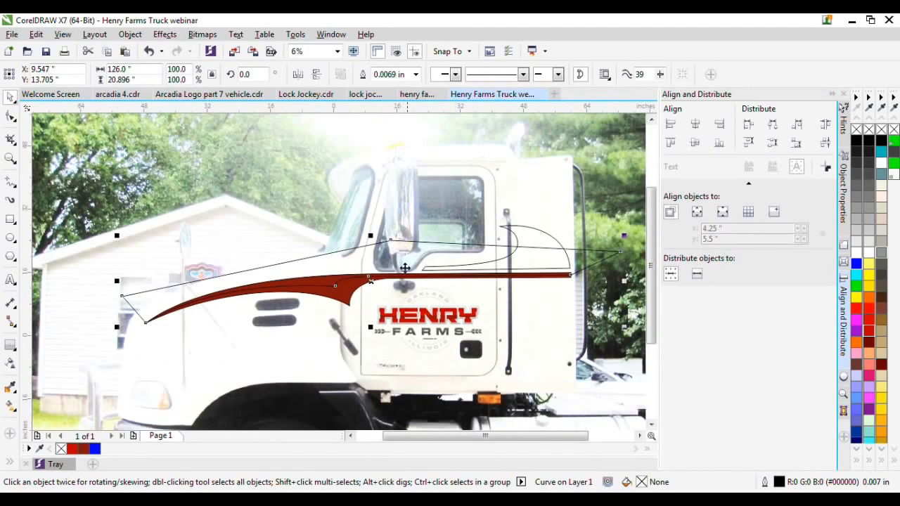
pyautogui.scroll(1, 323, 296)
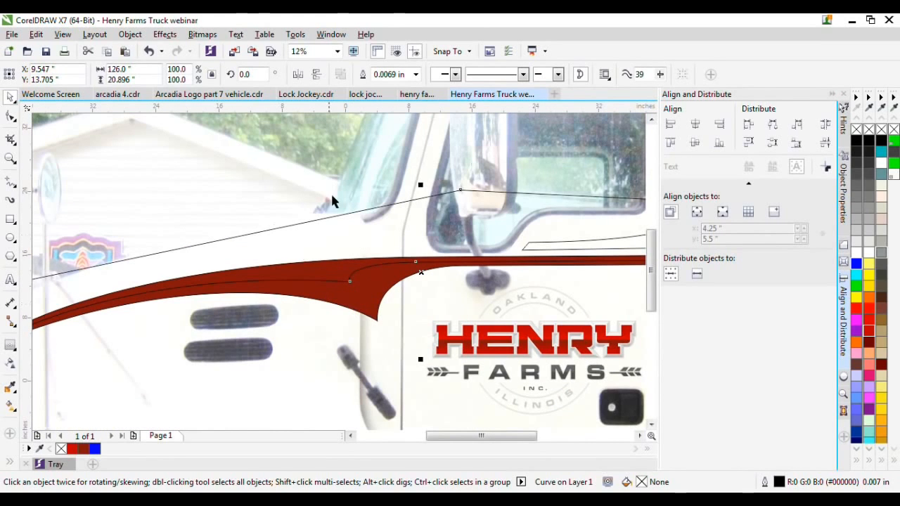
pyautogui.keyDown('shift'); pyautogui.click(353, 294); pyautogui.keyUp('shift')
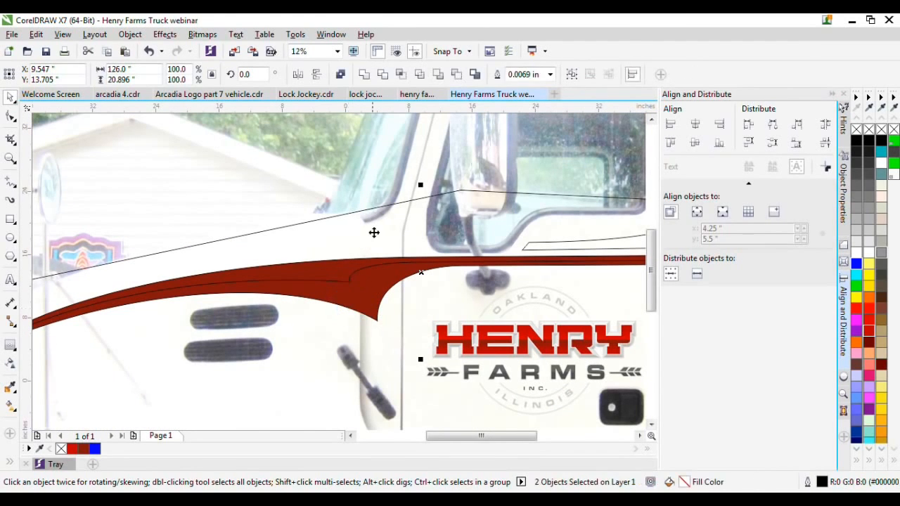
pyautogui.click(403, 79)
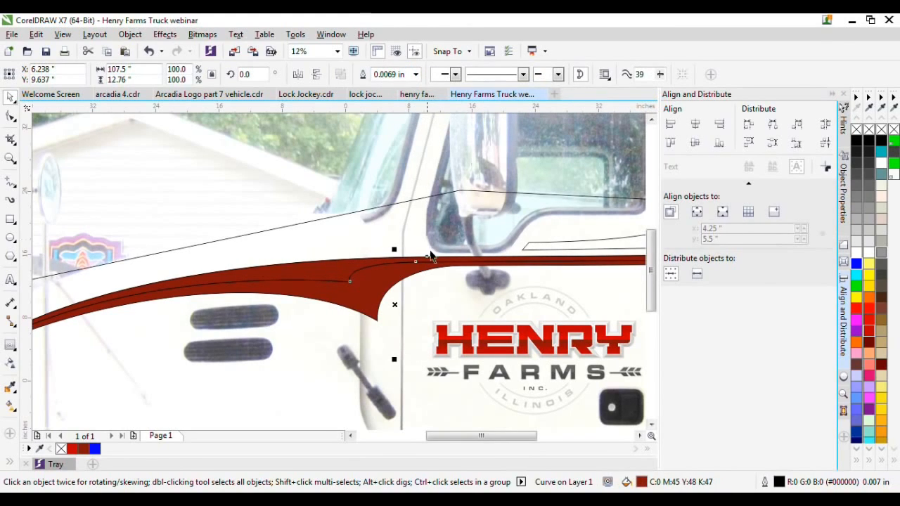
# Fill the intersected upper part of the stripe with green, and change its fill to Red
pyautogui.click(857, 285)
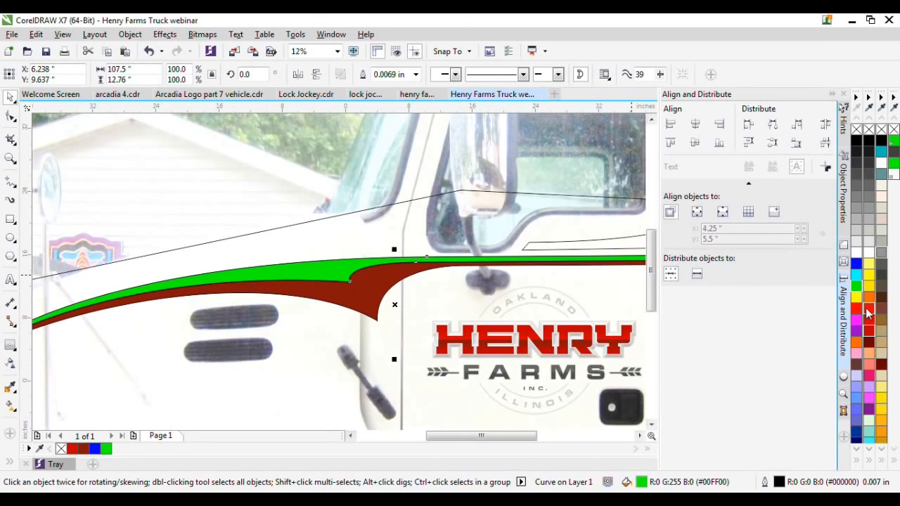
pyautogui.click(857, 308)
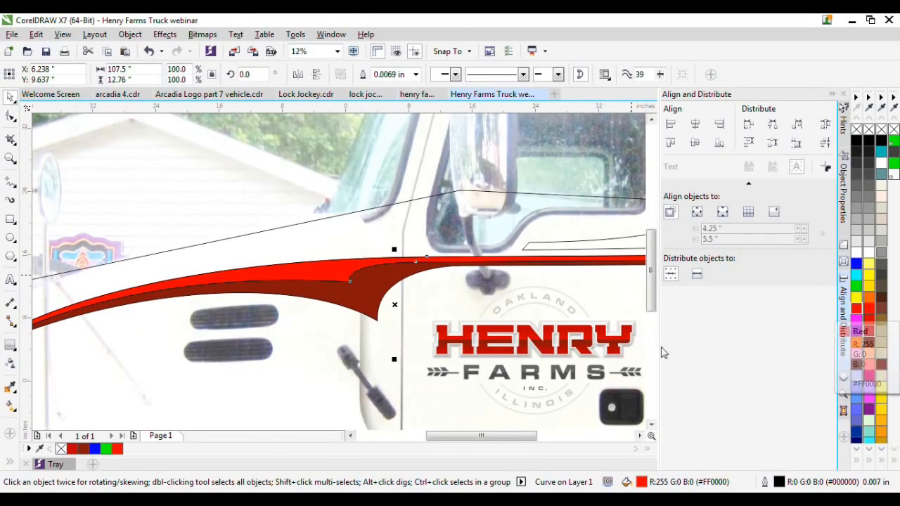
# Undo the upper stripe's fills, the intersection, and the deletion of the blue practice triangle
pyautogui.click(343, 234)
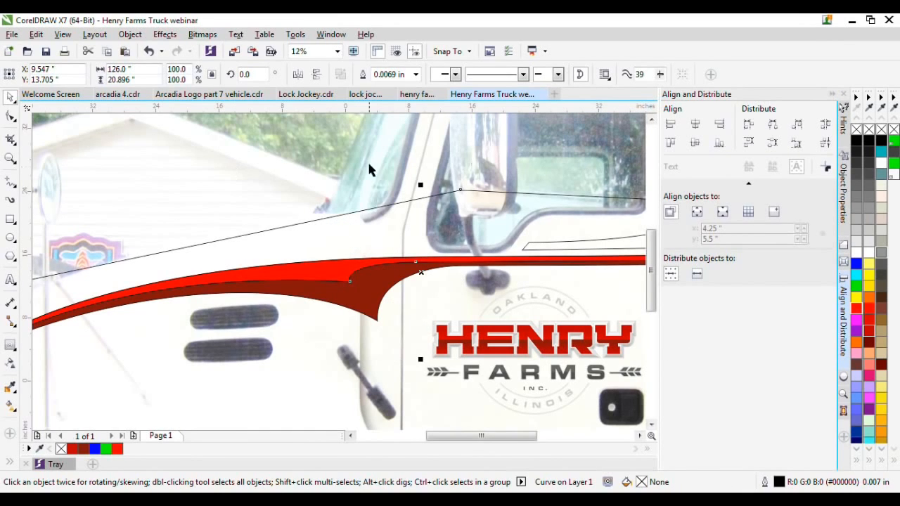
pyautogui.click(361, 187)
pyautogui.click(380, 221)
pyautogui.scroll(-1, 380, 221)
pyautogui.hotkey('ctrl', 'z')
pyautogui.hotkey('ctrl', 'z')
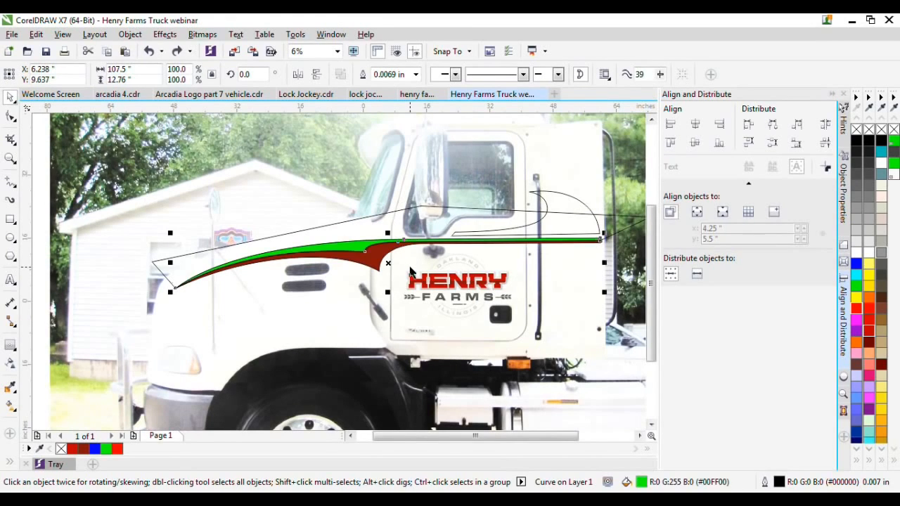
pyautogui.hotkey('ctrl', 'z')
pyautogui.hotkey('ctrl', 'z')
pyautogui.hotkey('ctrl', 'z')
pyautogui.hotkey('ctrl', 'z')
pyautogui.hotkey('ctrl', 'z')
pyautogui.hotkey('ctrl', 'z')
pyautogui.hotkey('ctrl', 'z')
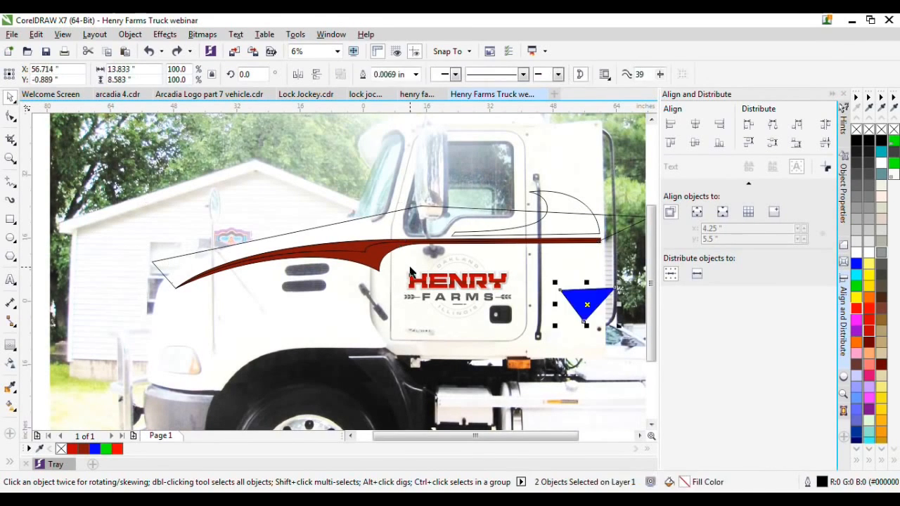
# Undo back past the blue practice triangle and the closed outline over the stripe
pyautogui.hotkey('ctrl', 'z')
pyautogui.hotkey('ctrl', 'z')
pyautogui.hotkey('ctrl', 'z')
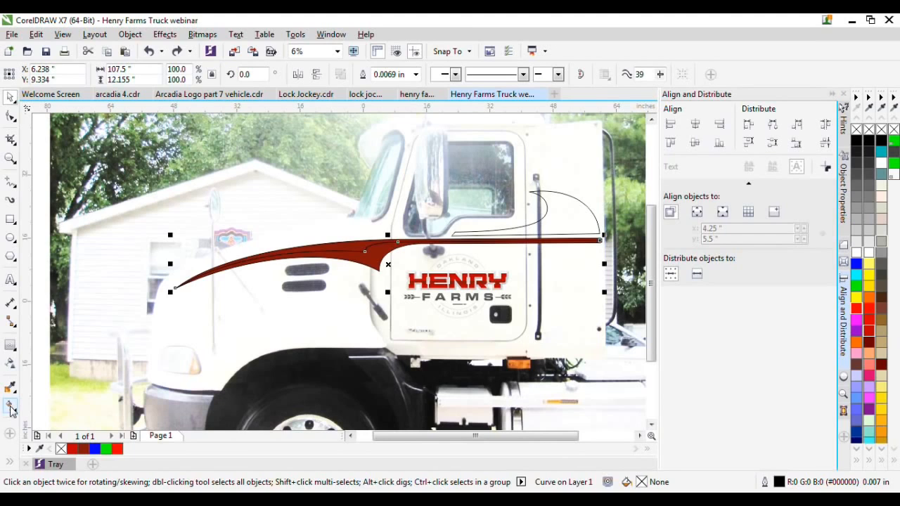
# Smart-fill the part of the hood stripe above the inner curve with blue
pyautogui.click(11, 467)
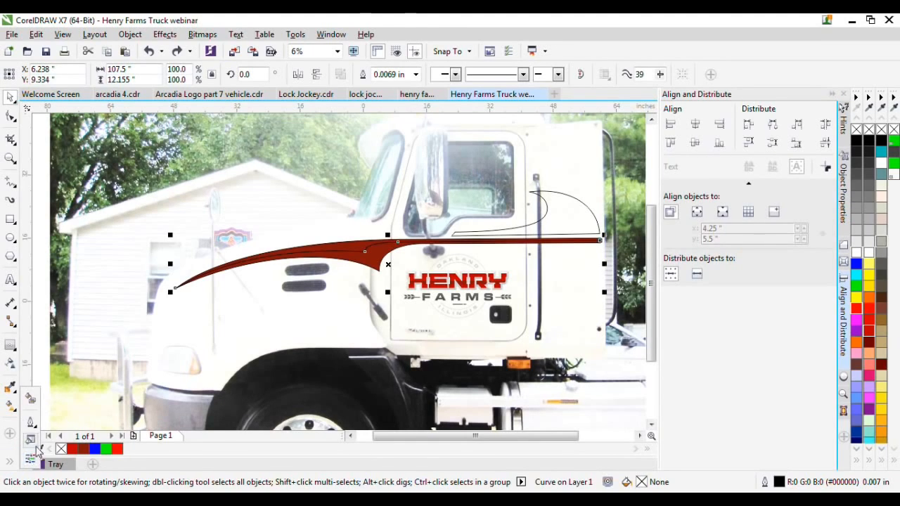
pyautogui.click(32, 399)
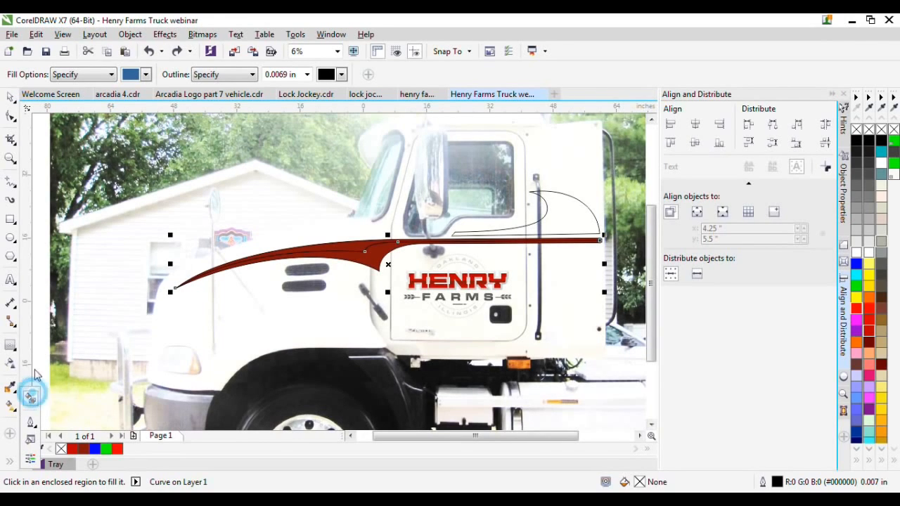
pyautogui.scroll(1, 357, 242)
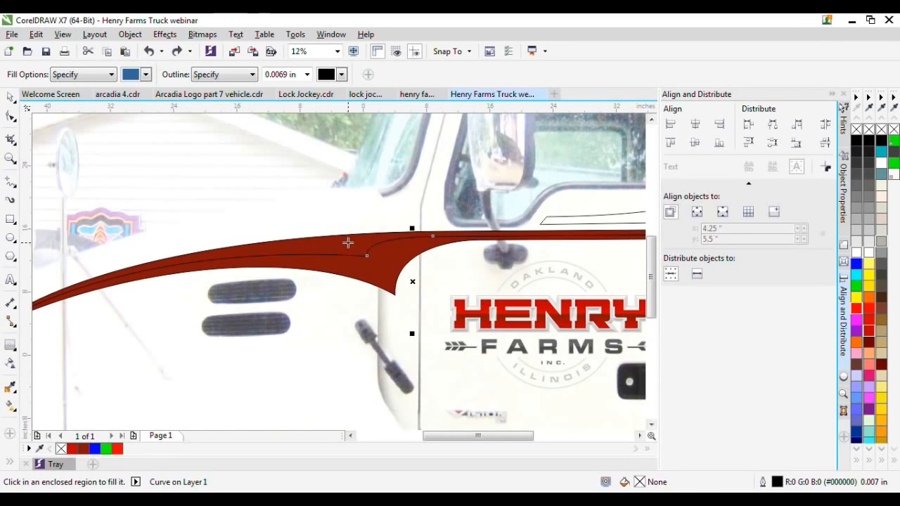
pyautogui.click(348, 243)
pyautogui.scroll(-1, 309, 267)
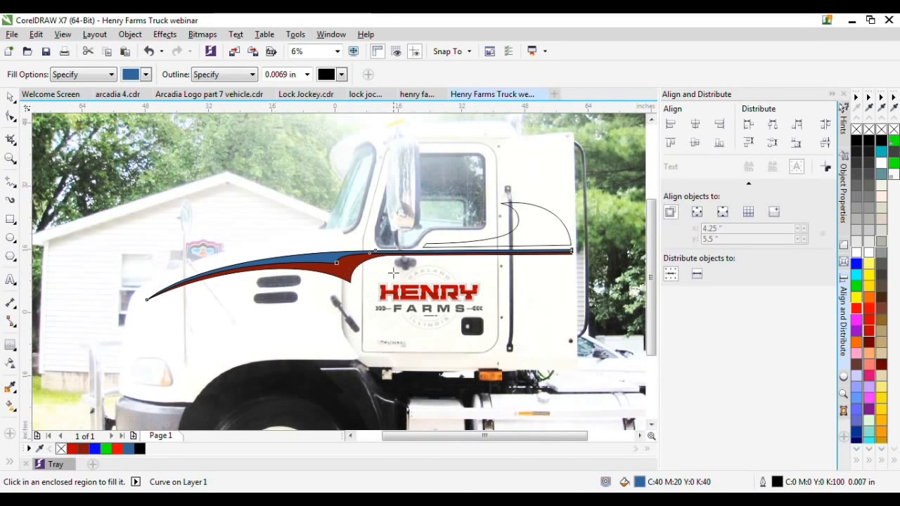
# Draw two crossing straight lines and two crossing freehand curves above the hood so that they enclose an area
pyautogui.click(10, 96)
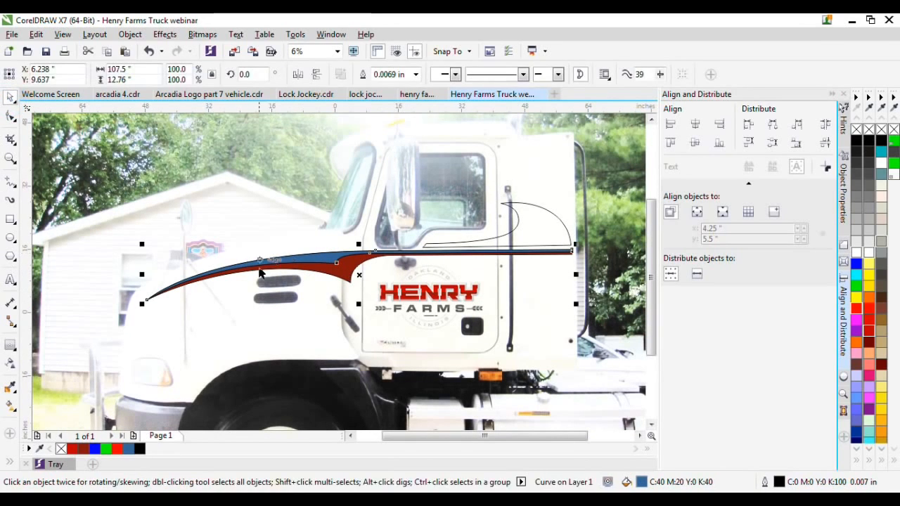
pyautogui.click(11, 181)
pyautogui.scroll(1, 207, 200)
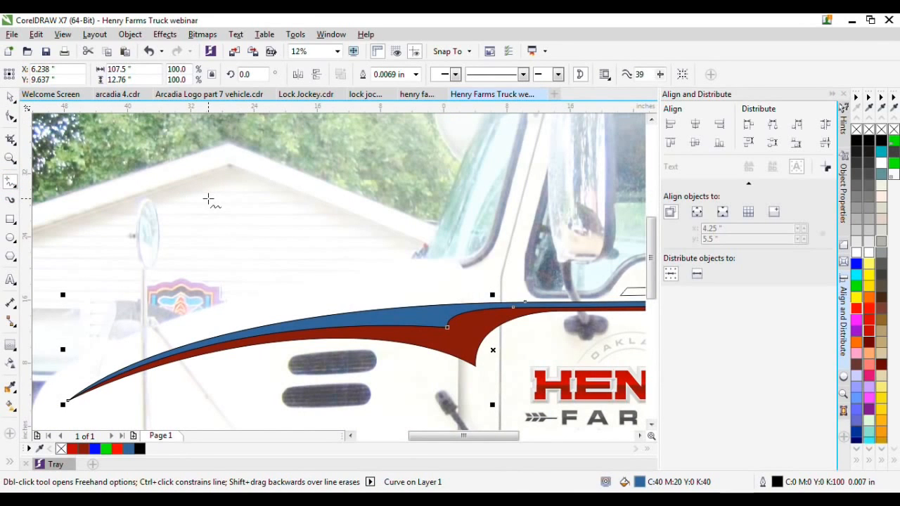
pyautogui.click(209, 202)
pyautogui.click(249, 274)
pyautogui.click(188, 244)
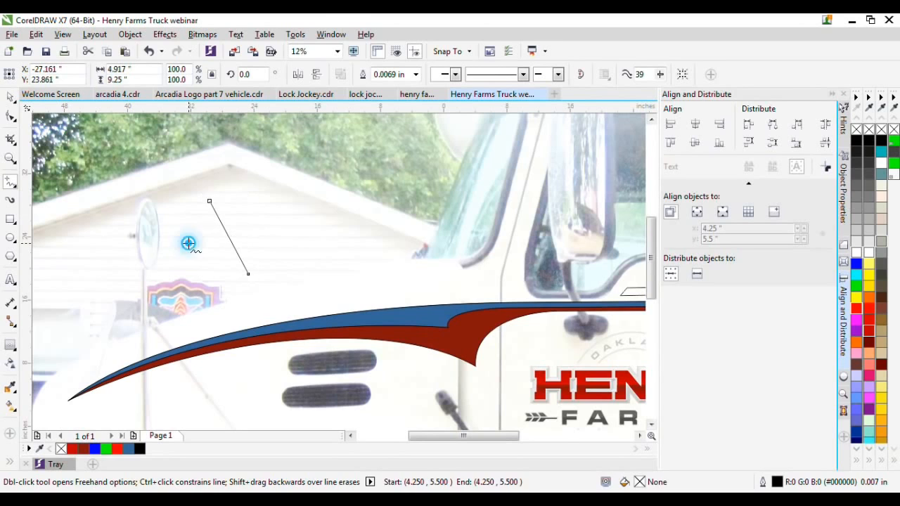
pyautogui.click(293, 178)
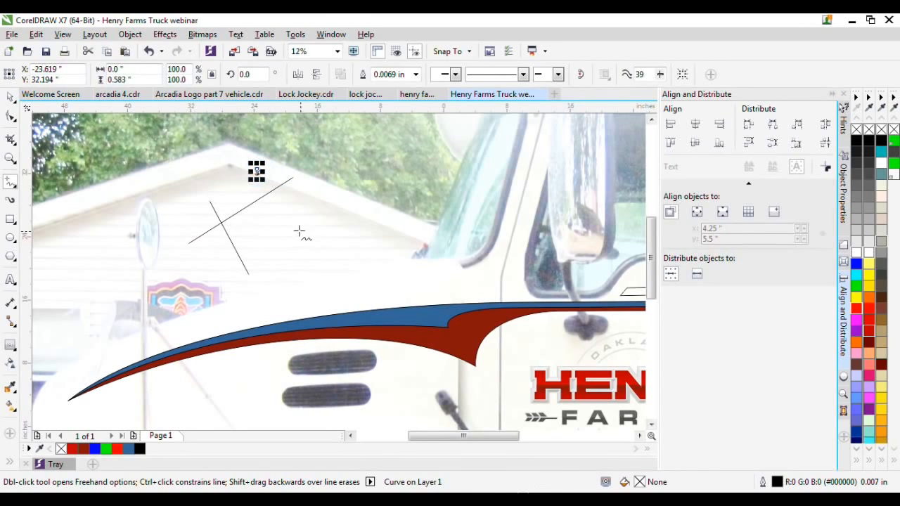
pyautogui.moveTo(237, 173); pyautogui.dragTo(322, 246)
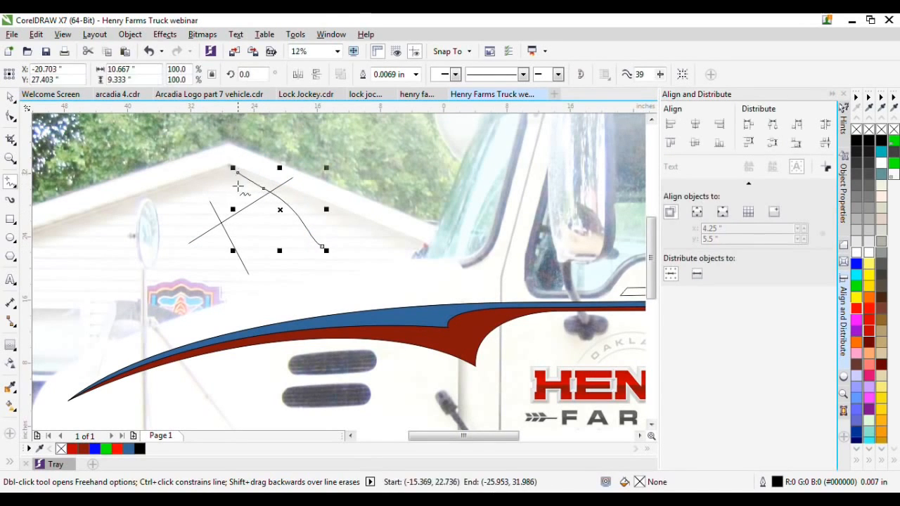
pyautogui.moveTo(202, 257)
pyautogui.mouseDown()
pyautogui.moveTo(241, 260)
pyautogui.moveTo(252, 227)
pyautogui.moveTo(297, 245)
pyautogui.moveTo(353, 201)
pyautogui.mouseUp()
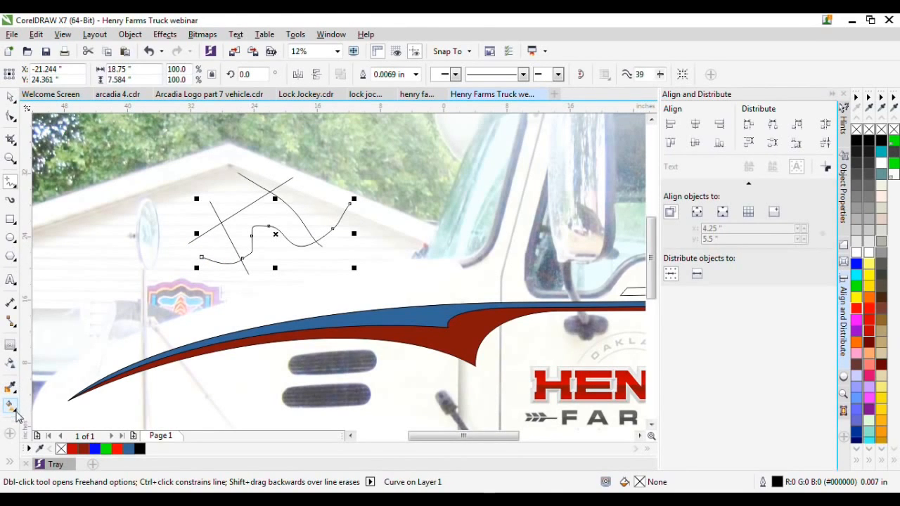
# Smart-fill the area enclosed by the crossing practice lines with blue
pyautogui.click(15, 412)
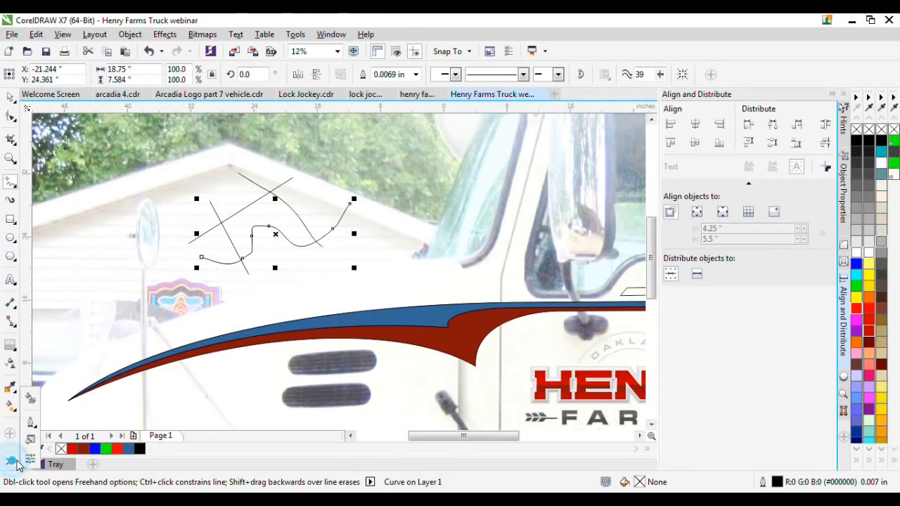
pyautogui.click(31, 398)
pyautogui.click(242, 217)
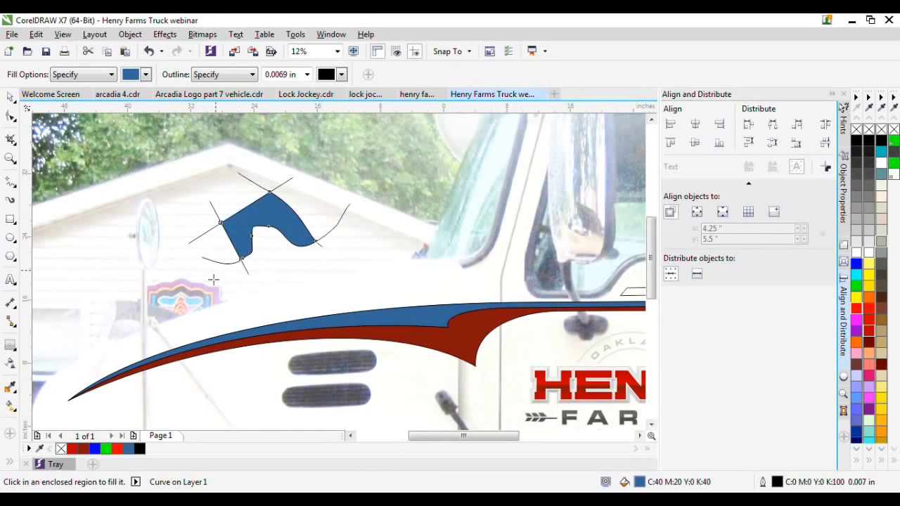
pyautogui.click(9, 97)
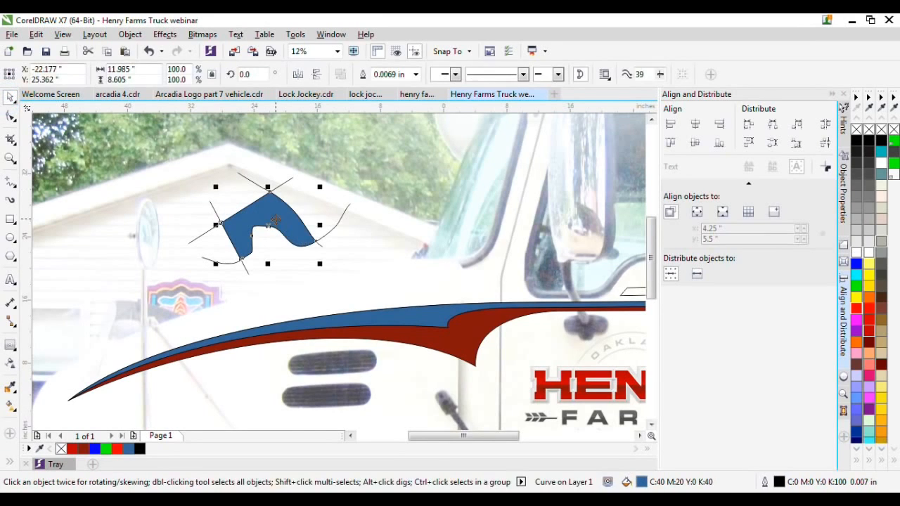
# Delete the blue practice shape and the four crossing lines above the hood
pyautogui.moveTo(268, 225); pyautogui.dragTo(152, 227)
pyautogui.press('Delete')
pyautogui.scroll(-2, 290, 256)
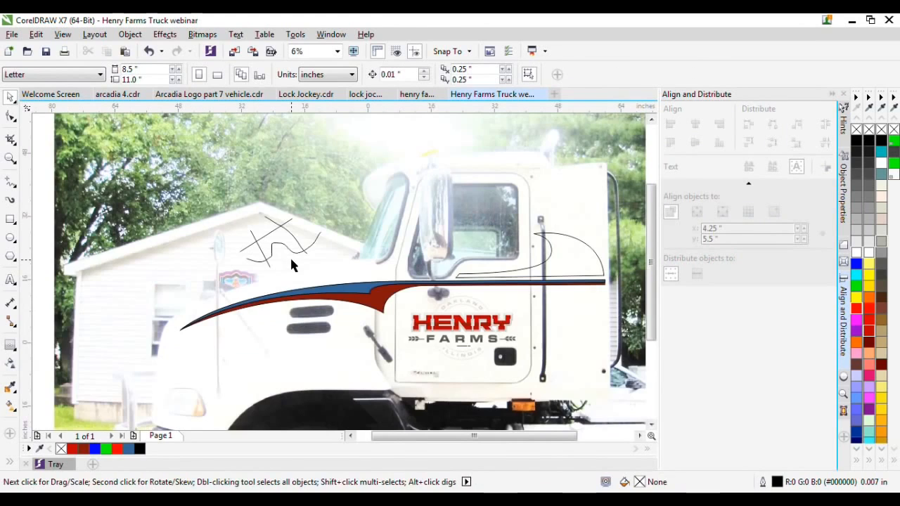
pyautogui.scroll(-1, 265, 265)
pyautogui.moveTo(100, 215); pyautogui.dragTo(299, 282)
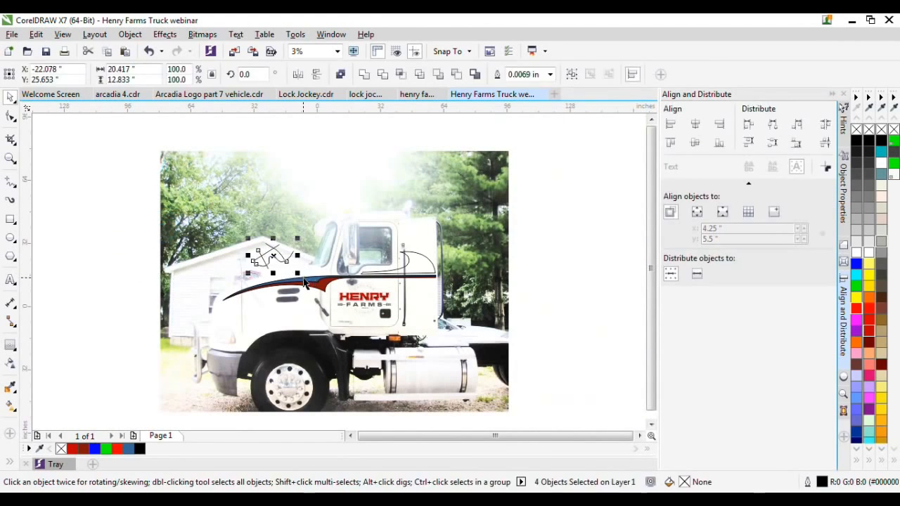
pyautogui.press('Delete')
# Change the blue upper part of the stripe to a Red fill, R:255 G:0 B:0
pyautogui.scroll(3, 295, 287)
pyautogui.click(294, 288)
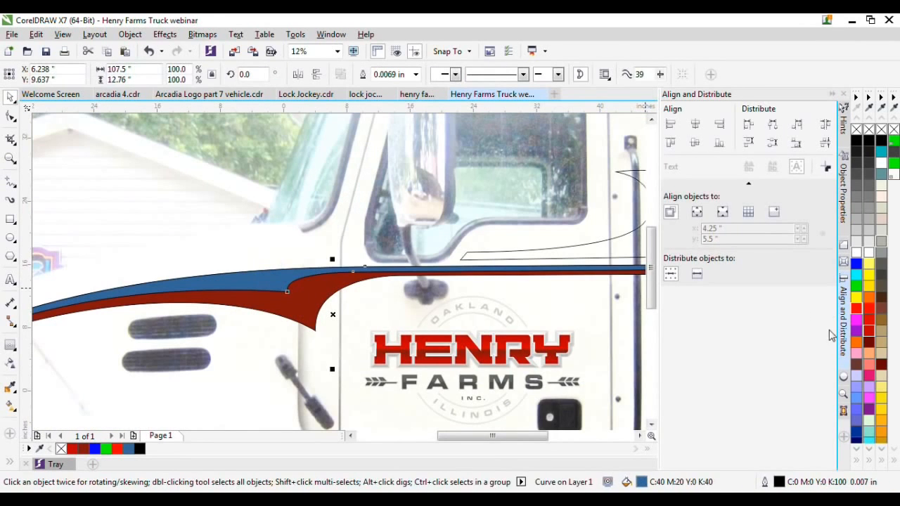
pyautogui.click(857, 310)
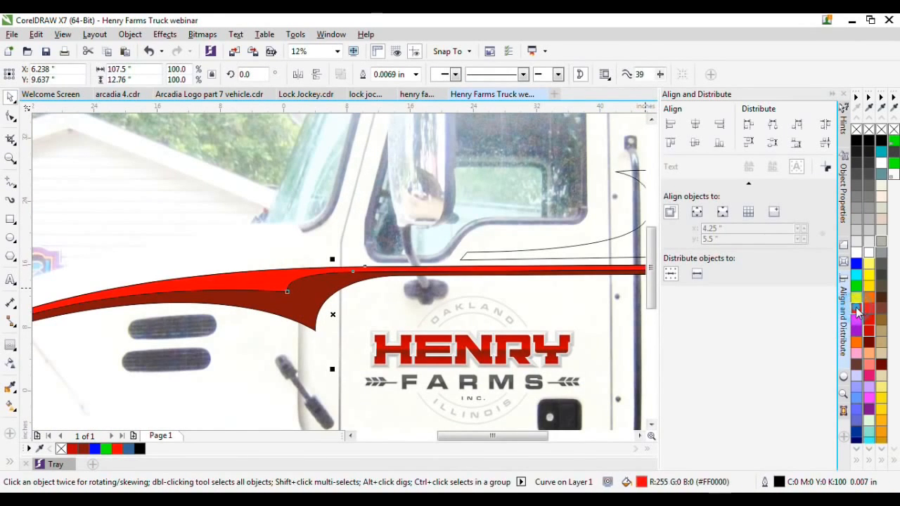
# Sample the bright red from the HENRY lettering and apply it to the upper part of the stripe
pyautogui.click(11, 387)
pyautogui.scroll(2, 368, 358)
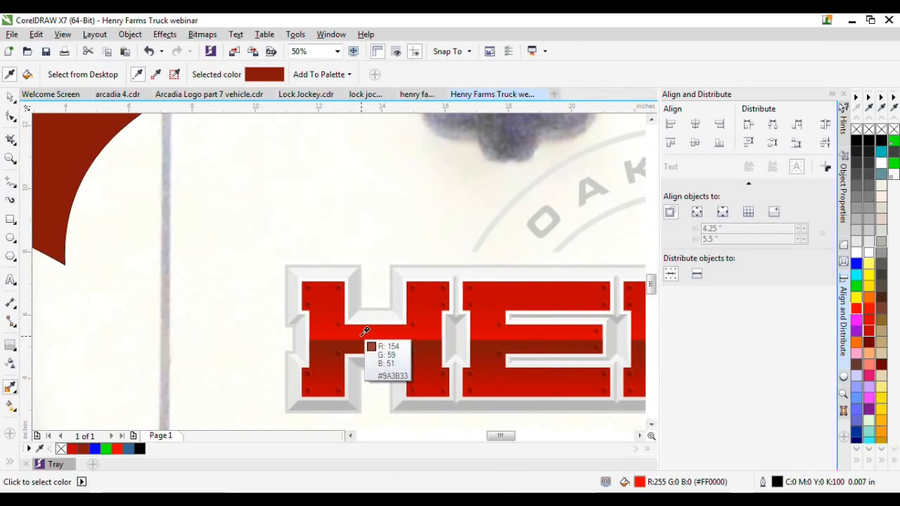
pyautogui.click(366, 331)
pyautogui.scroll(-1, 366, 331)
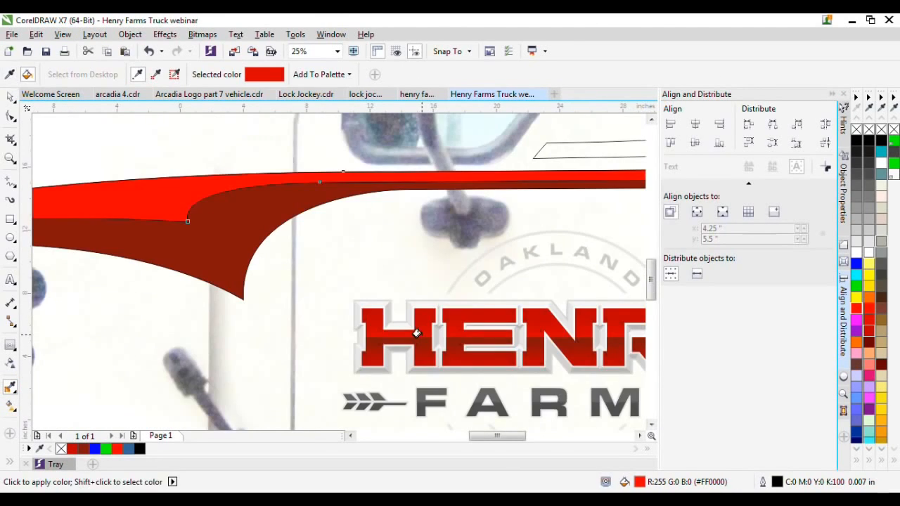
pyautogui.scroll(-1, 162, 189)
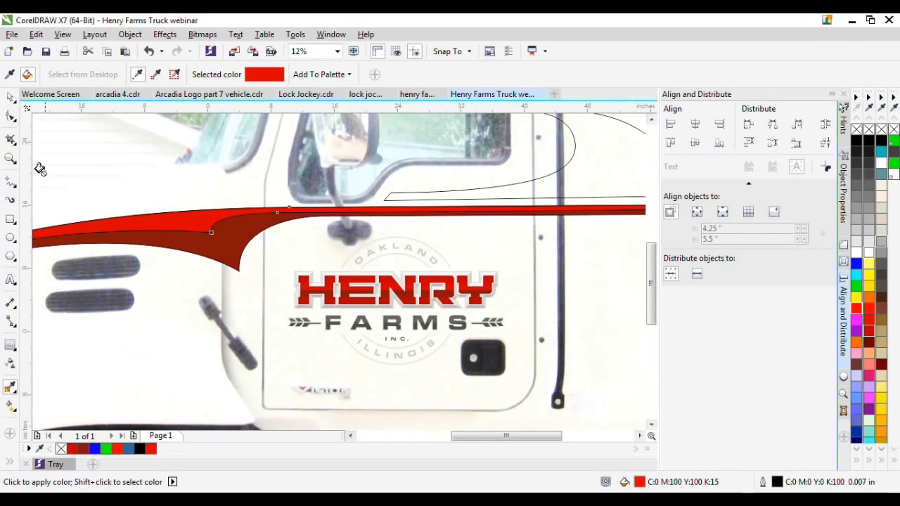
pyautogui.click(10, 96)
pyautogui.keyDown('shift'); pyautogui.click(220, 261); pyautogui.keyUp('shift')
pyautogui.scroll(-1, 219, 266)
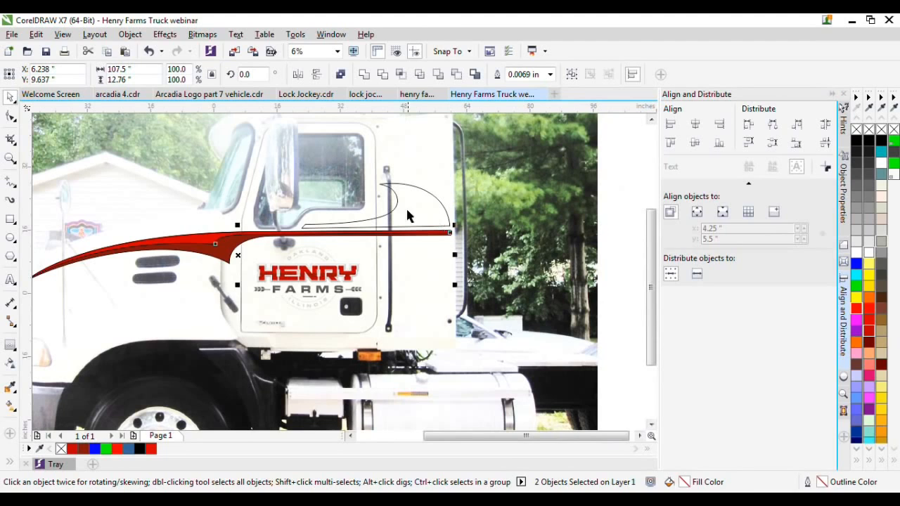
pyautogui.click(209, 290)
# Add a one-step outside contour around the dark red stripe and raise its offset to 0.28"
pyautogui.scroll(1, 182, 273)
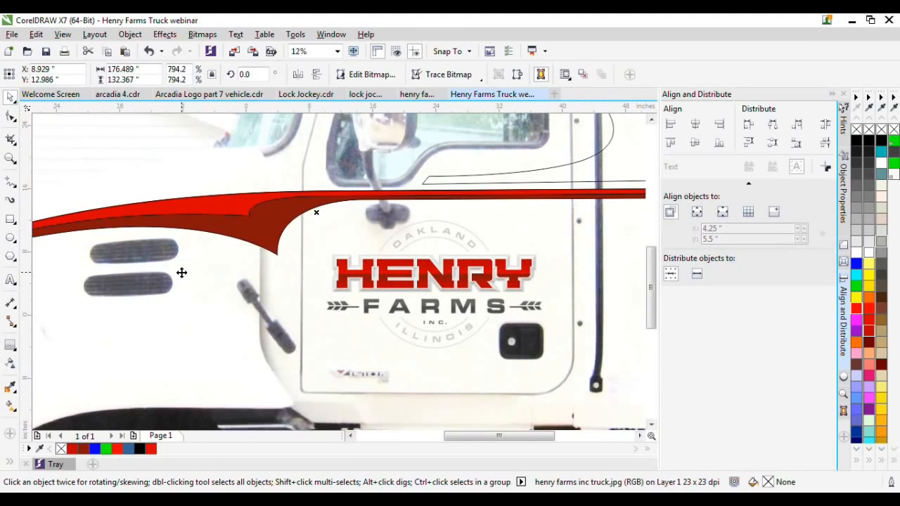
pyautogui.click(257, 241)
pyautogui.click(226, 253)
pyautogui.click(258, 245)
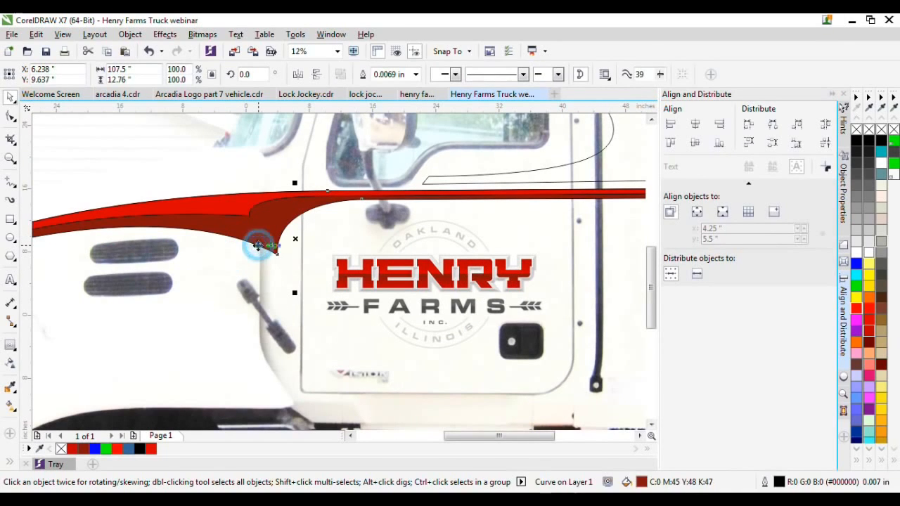
pyautogui.click(10, 345)
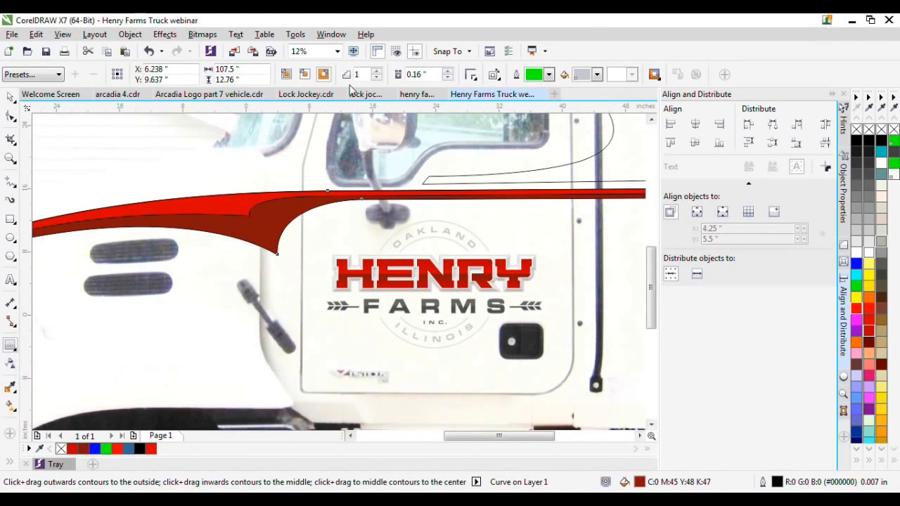
pyautogui.click(448, 71)
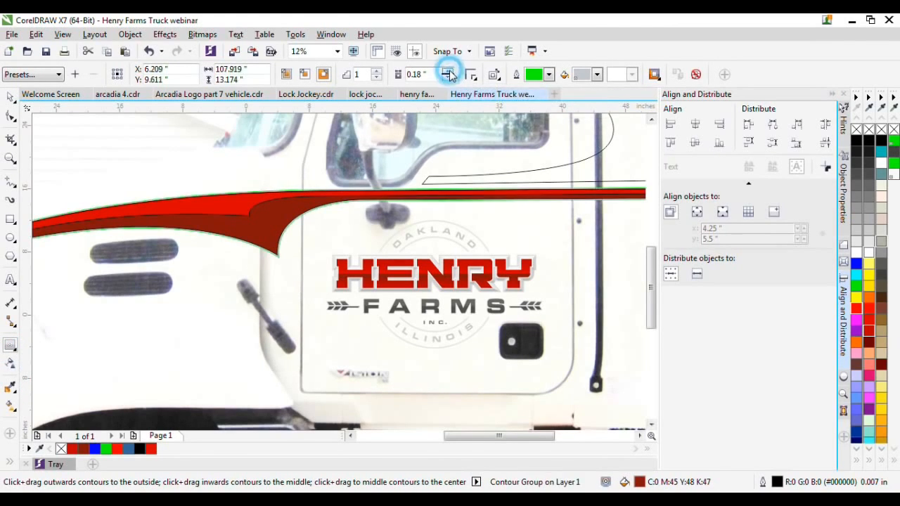
pyautogui.click(448, 71)
pyautogui.click(448, 71)
pyautogui.click(448, 71)
pyautogui.click(448, 71)
pyautogui.click(448, 71)
pyautogui.click(448, 71)
pyautogui.click(448, 71)
pyautogui.click(448, 71)
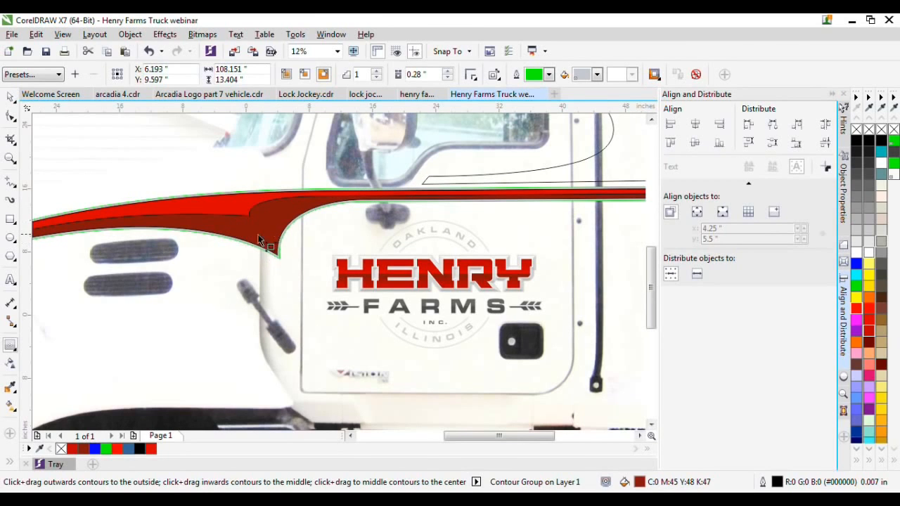
# Increase the stripe contour's offset to 0.45"
pyautogui.scroll(1, 262, 248)
pyautogui.scroll(1, 259, 254)
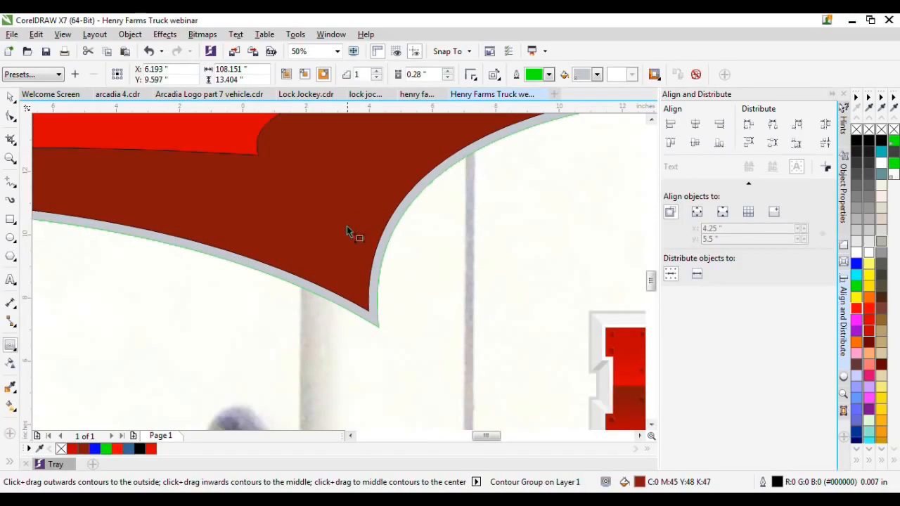
pyautogui.click(447, 71)
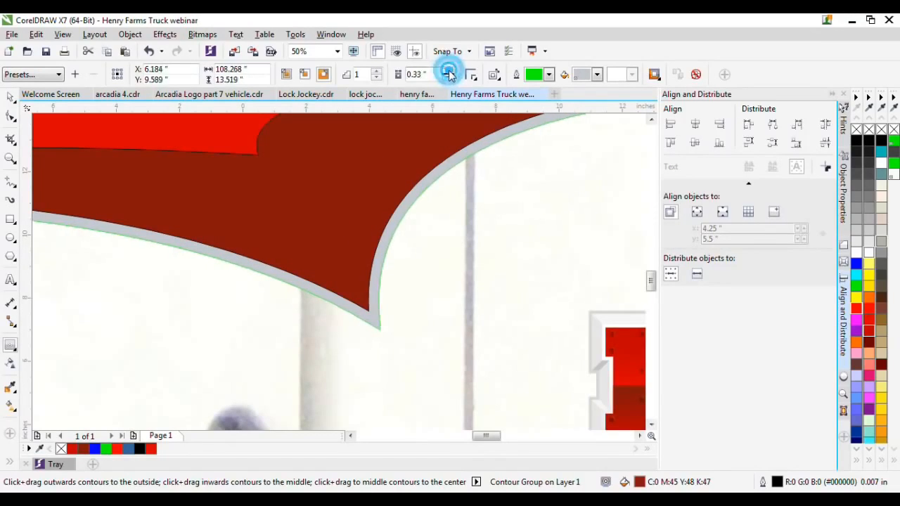
pyautogui.click(449, 71)
pyautogui.click(449, 71)
pyautogui.click(449, 71)
pyautogui.click(449, 71)
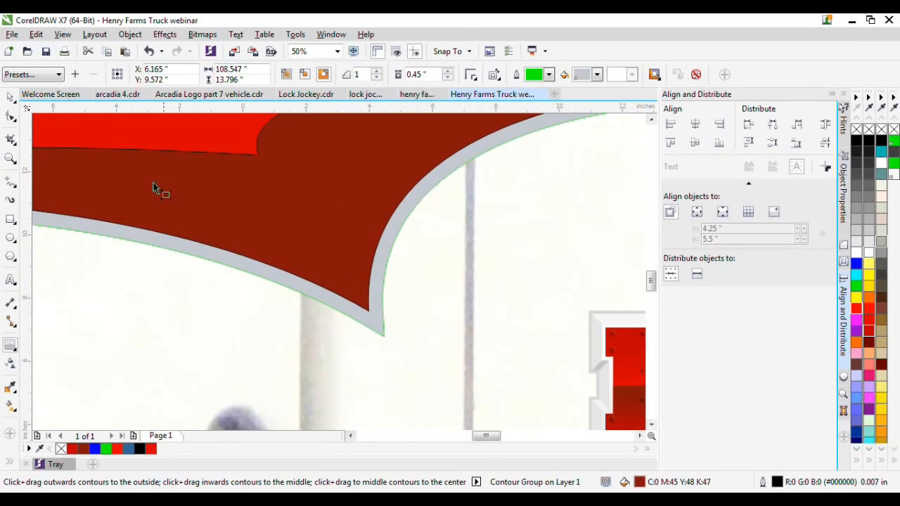
# Break the contour group apart and select the separated grey contour shape around the stripe
pyautogui.click(10, 97)
pyautogui.click(226, 291)
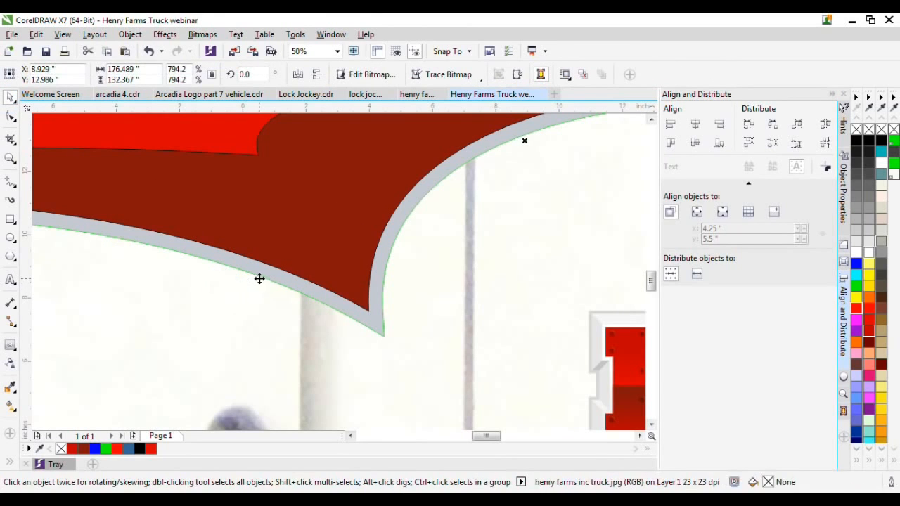
pyautogui.click(259, 279)
pyautogui.scroll(-1, 297, 282)
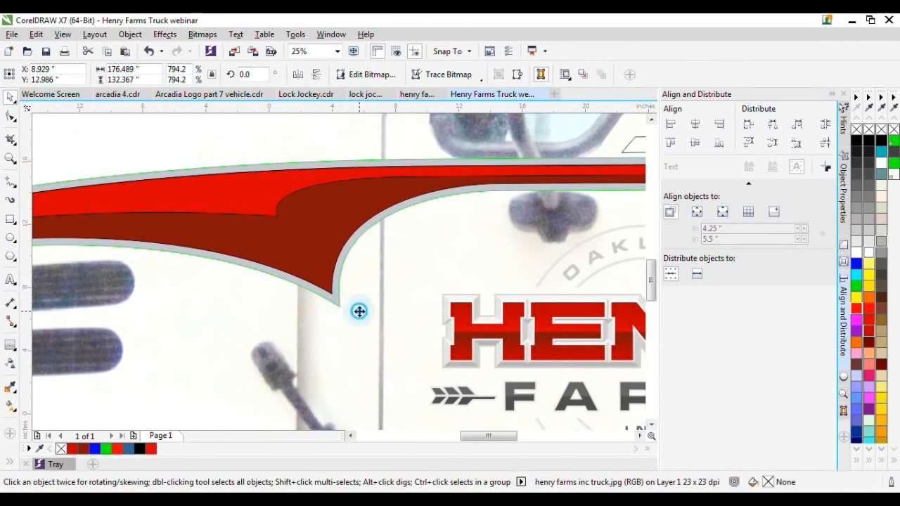
pyautogui.click(336, 304)
pyautogui.rightClick(336, 306)
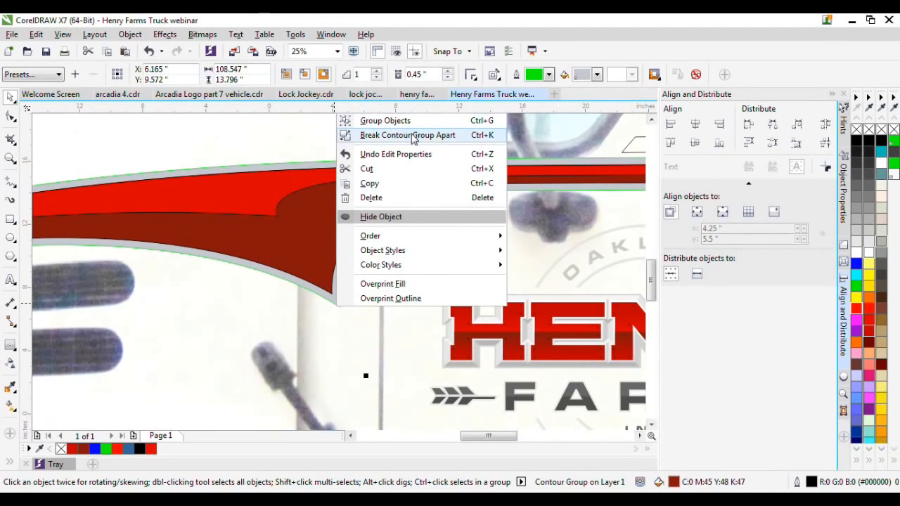
pyautogui.click(414, 139)
pyautogui.click(396, 298)
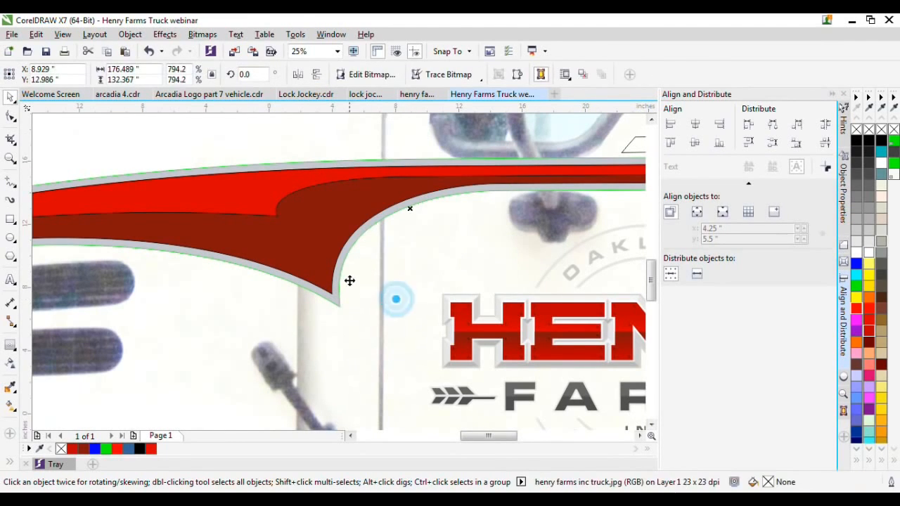
pyautogui.click(341, 272)
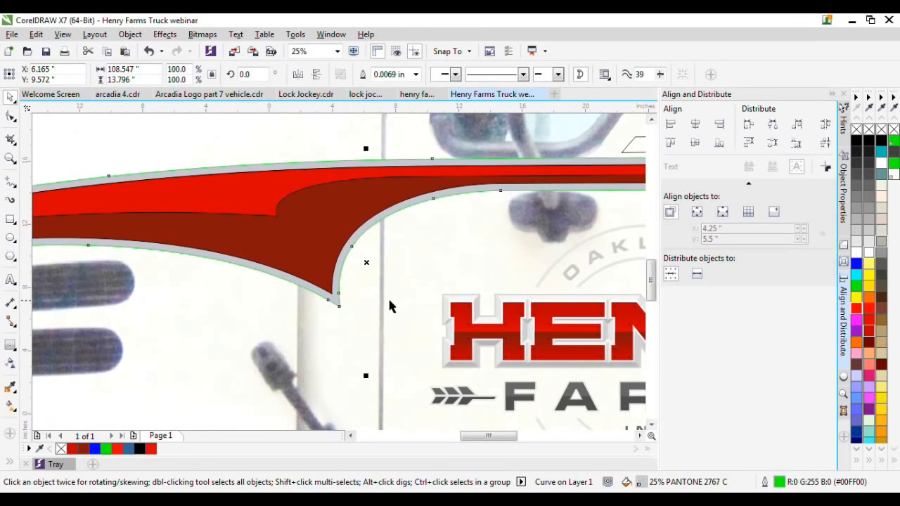
# Remove the outlines from the grey contour, the dark red stripe and the bright red stripe
pyautogui.scroll(-2, 374, 262)
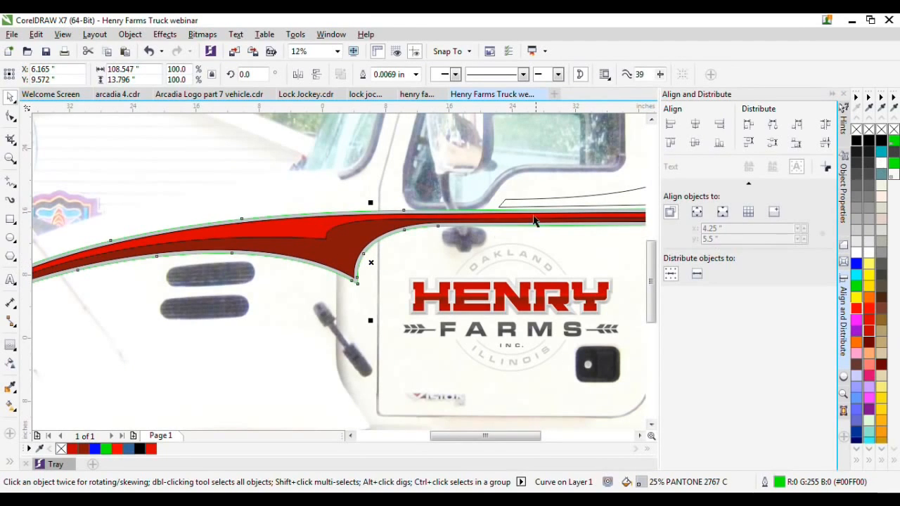
pyautogui.click(357, 287)
pyautogui.click(356, 285)
pyautogui.scroll(2, 357, 281)
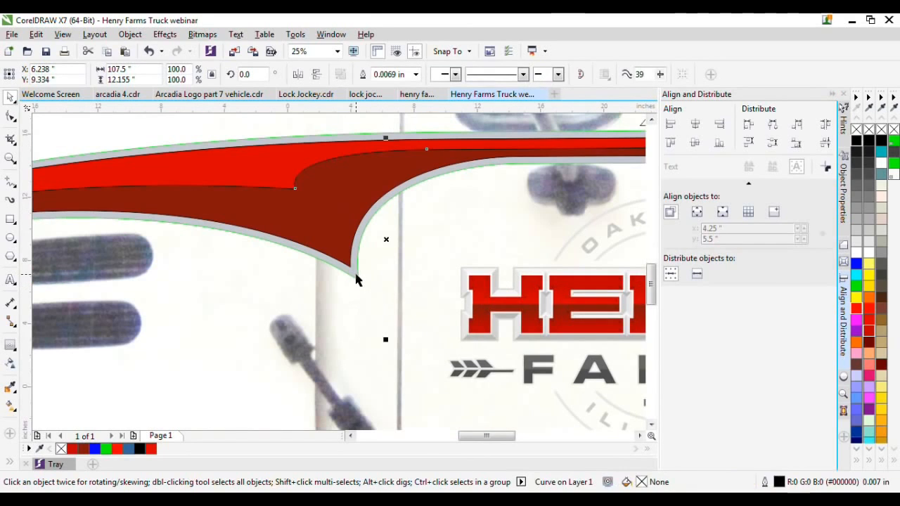
pyautogui.keyDown('shift'); pyautogui.click(356, 269); pyautogui.keyUp('shift')
pyautogui.keyDown('shift'); pyautogui.click(277, 163); pyautogui.keyUp('shift')
pyautogui.rightClick(856, 129)
pyautogui.scroll(-2, 473, 241)
pyautogui.scroll(-2, 340, 289)
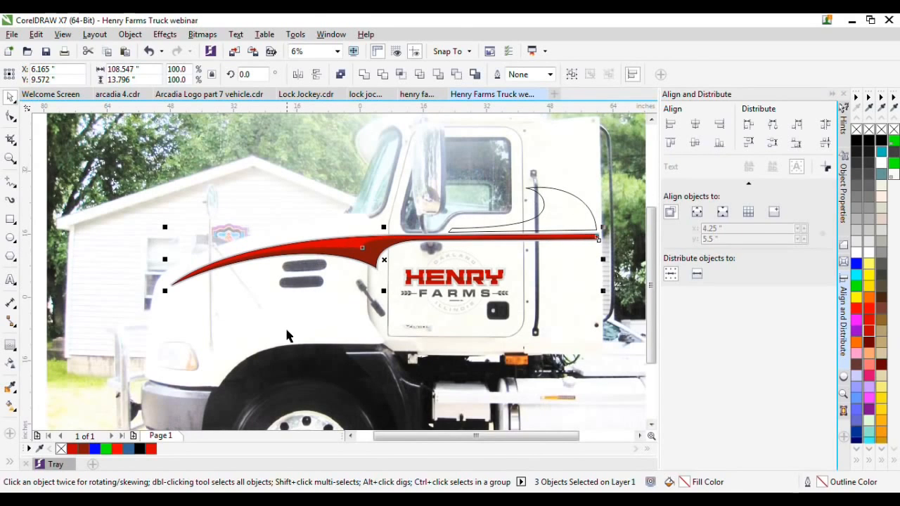
# Switch to the henry farms inc.cdr document and examine the finished driver-side graphics on the truck photo
pyautogui.click(425, 95)
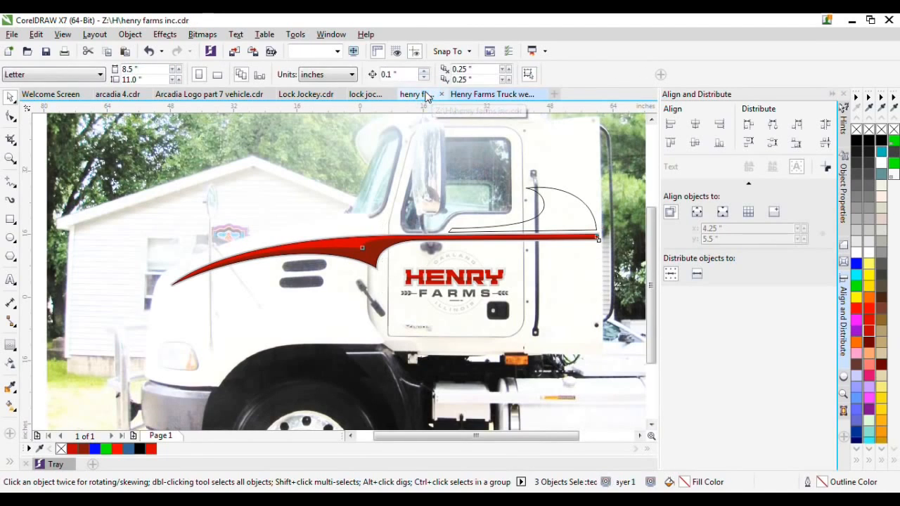
pyautogui.scroll(-1, 387, 339)
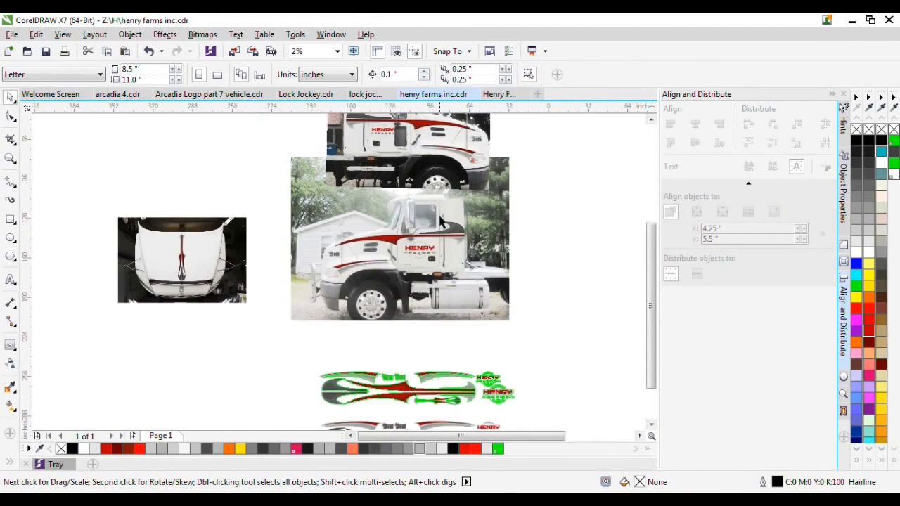
pyautogui.scroll(1, 440, 215)
pyautogui.scroll(1, 410, 294)
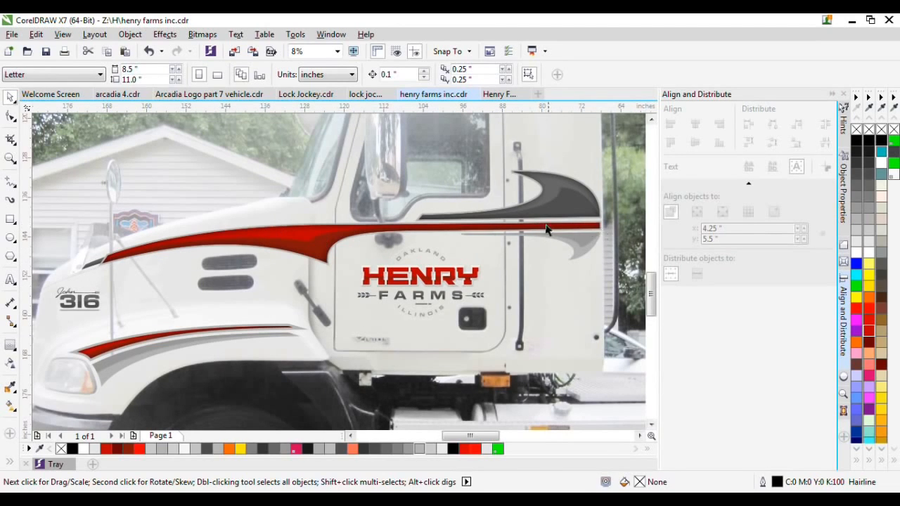
pyautogui.scroll(1, 541, 223)
pyautogui.scroll(-1, 537, 227)
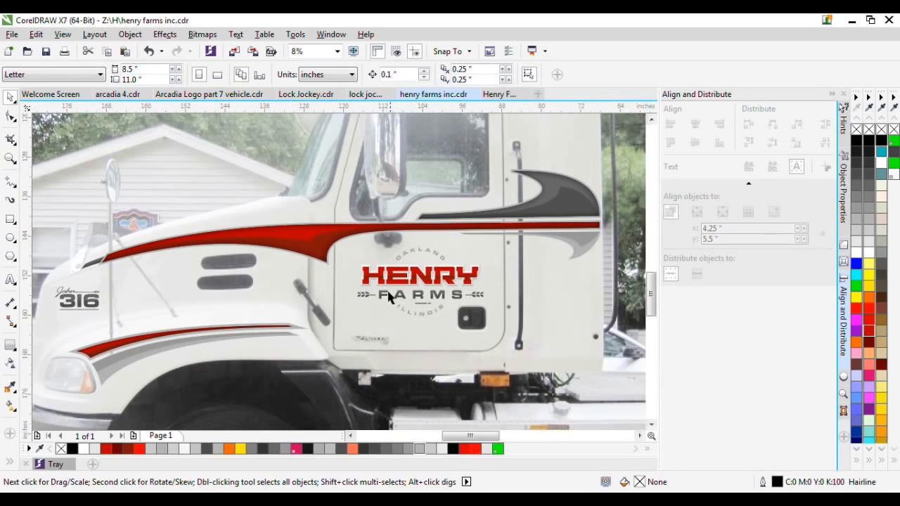
pyautogui.scroll(1, 96, 371)
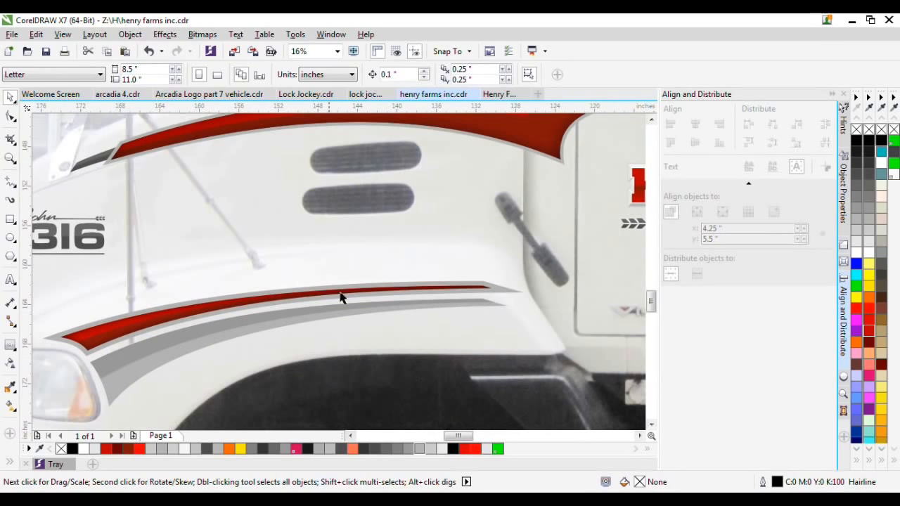
pyautogui.scroll(-1, 523, 327)
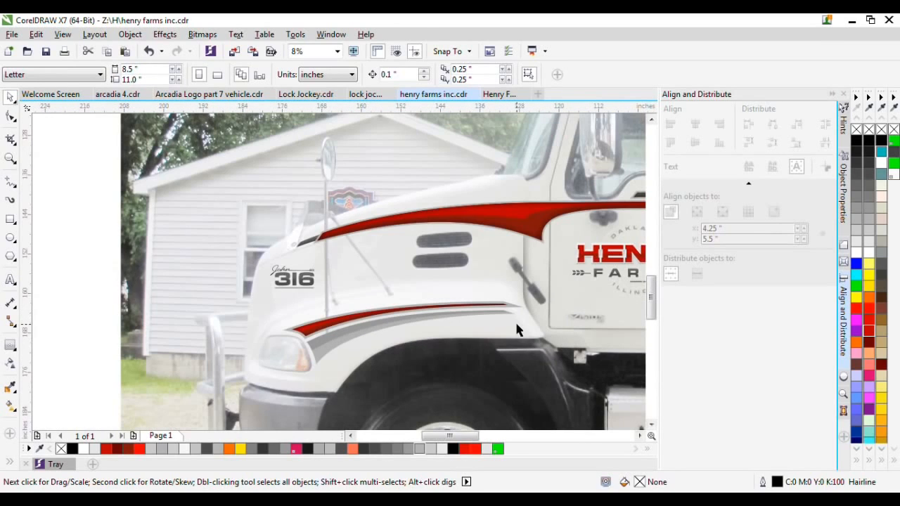
pyautogui.scroll(-1, 188, 241)
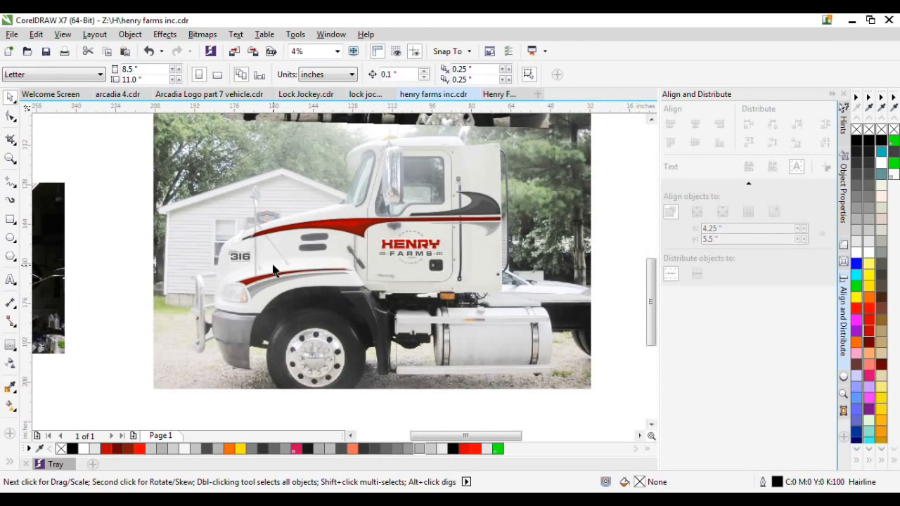
pyautogui.scroll(1, 274, 271)
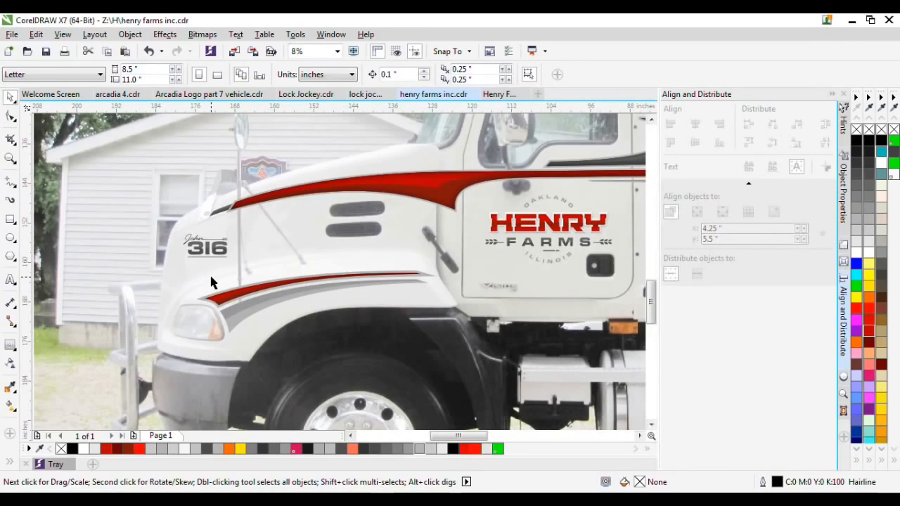
pyautogui.scroll(-1, 202, 271)
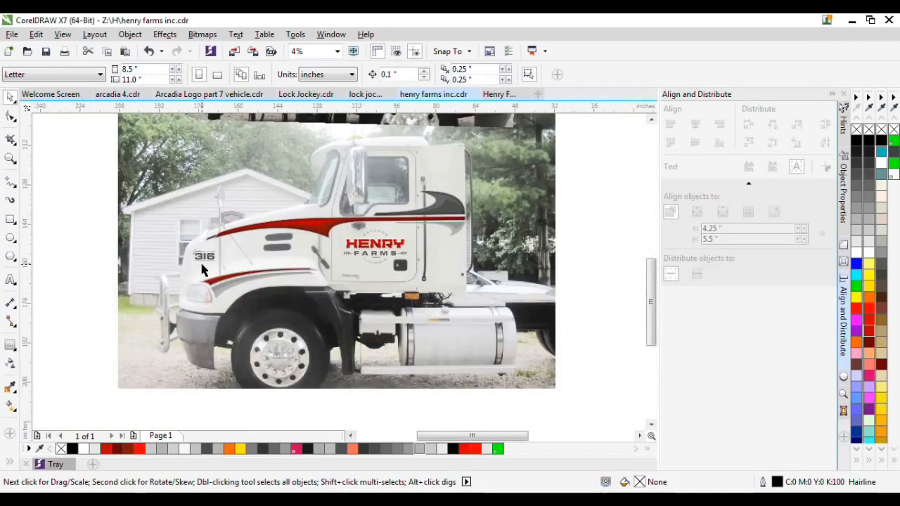
pyautogui.scroll(1, 189, 255)
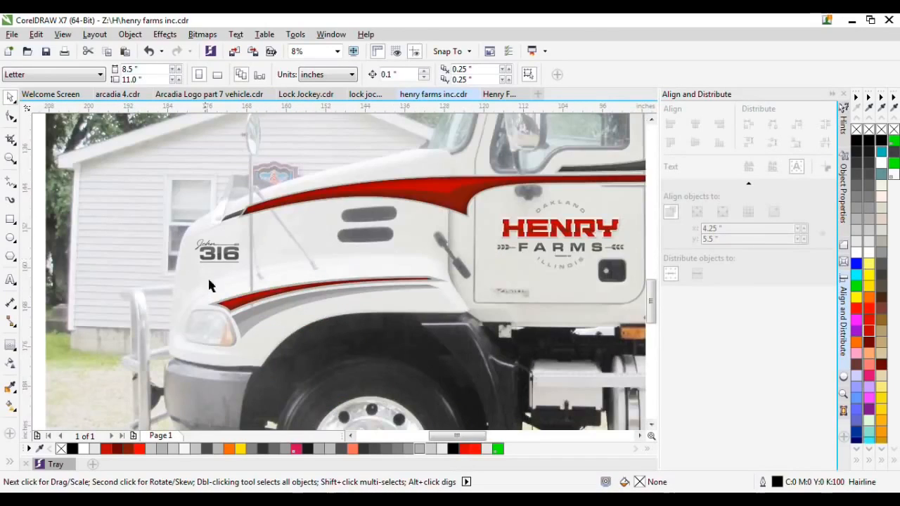
pyautogui.scroll(-1, 211, 285)
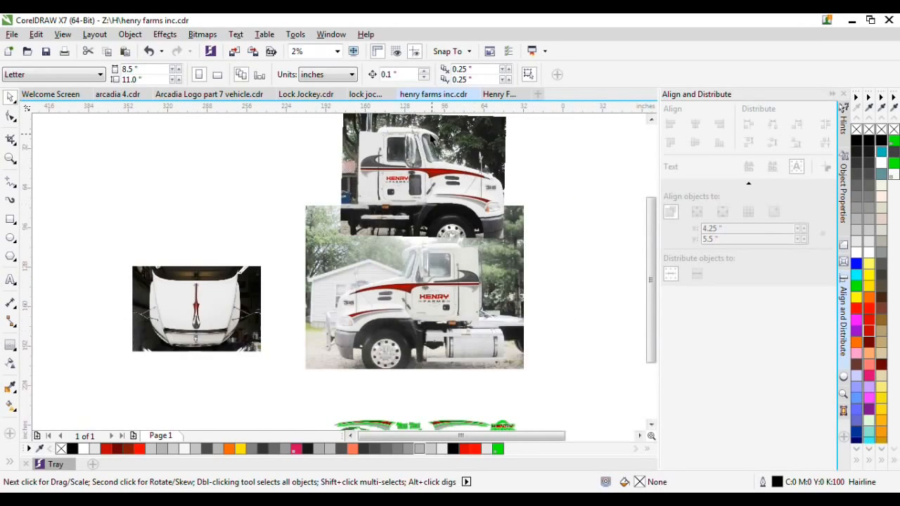
# Examine the finished passenger-side truck graphics and the centre stripe design on the hood photo
pyautogui.scroll(4, 427, 151)
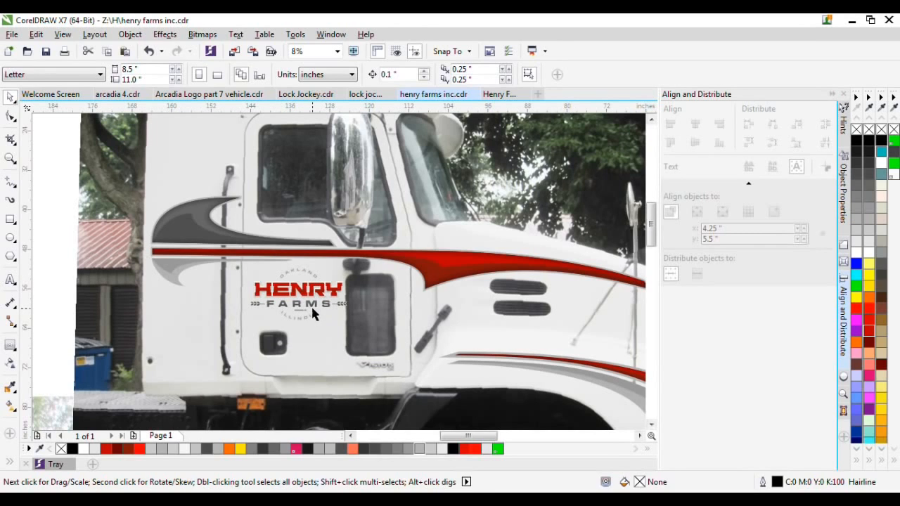
pyautogui.scroll(-1, 313, 314)
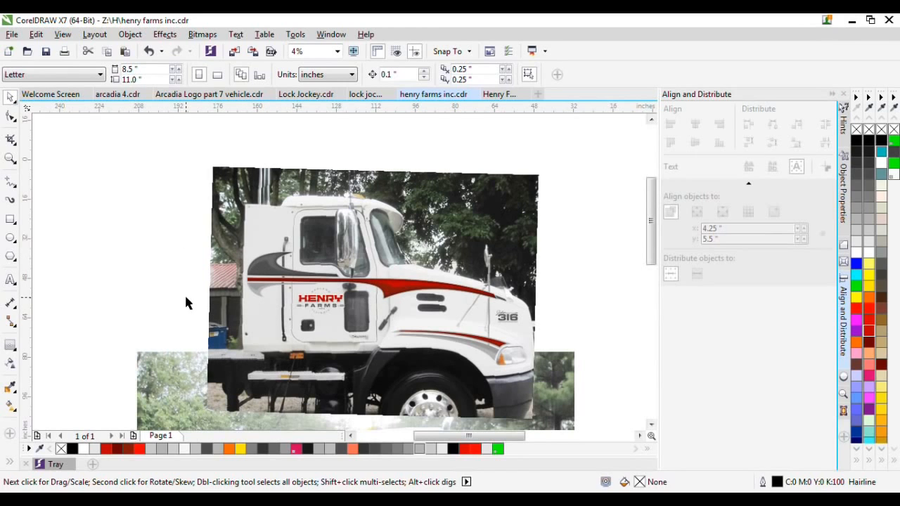
pyautogui.scroll(-1, 408, 152)
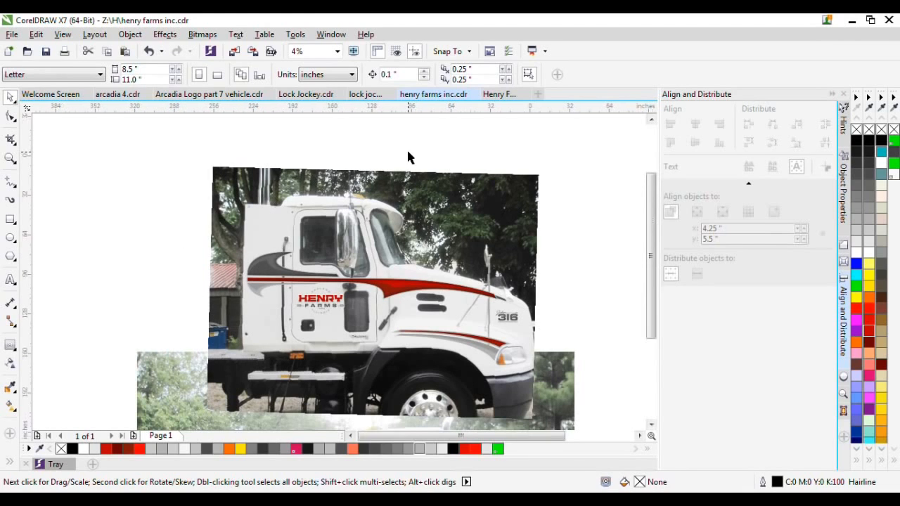
pyautogui.scroll(-2, 407, 155)
pyautogui.scroll(5, 138, 386)
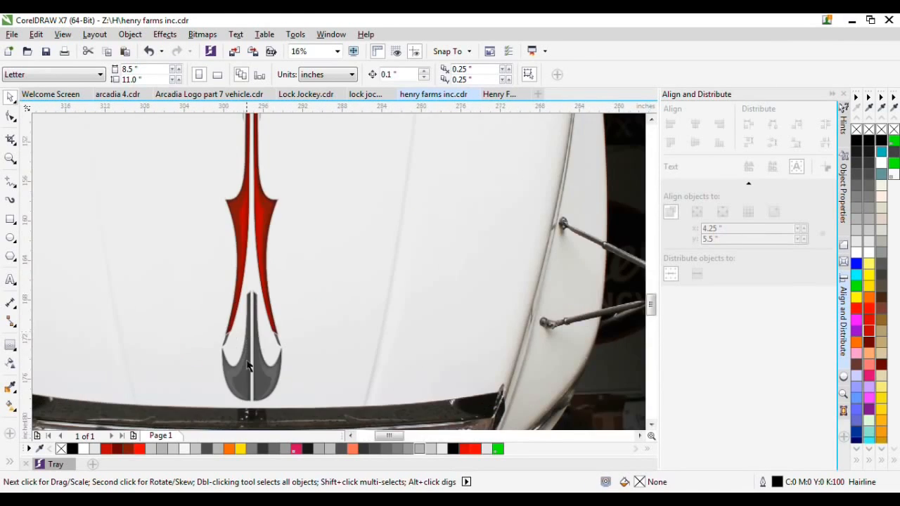
pyautogui.scroll(-2, 256, 204)
pyautogui.scroll(-2, 202, 299)
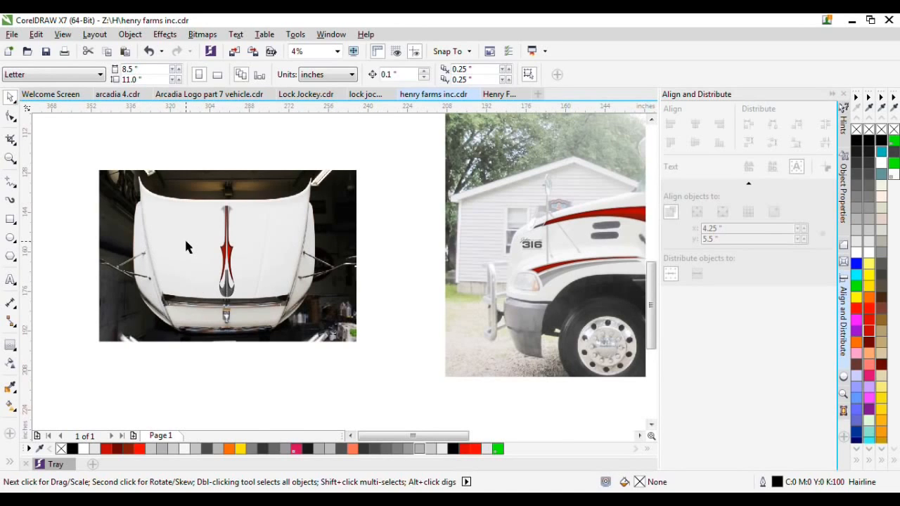
# Copy the driver-side truck graphics into the empty area beside the nested graphics layouts
pyautogui.scroll(-2, 186, 243)
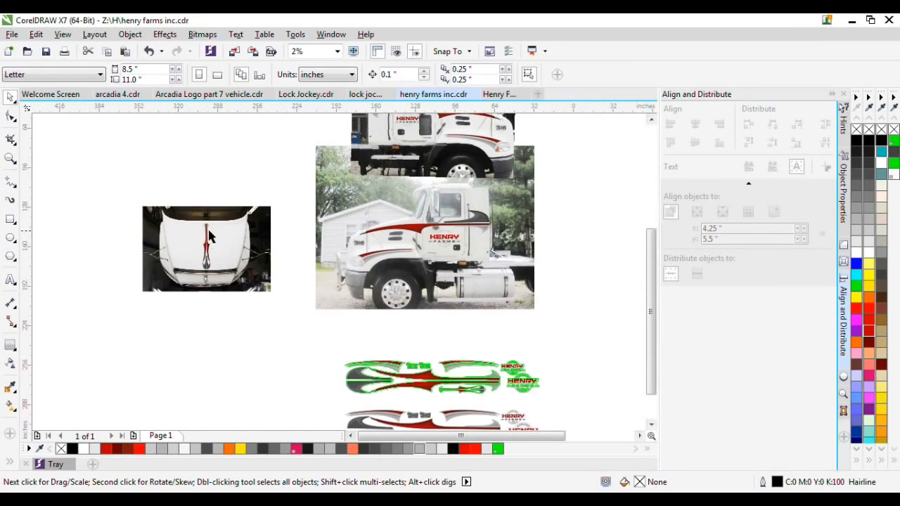
pyautogui.scroll(-1, 301, 290)
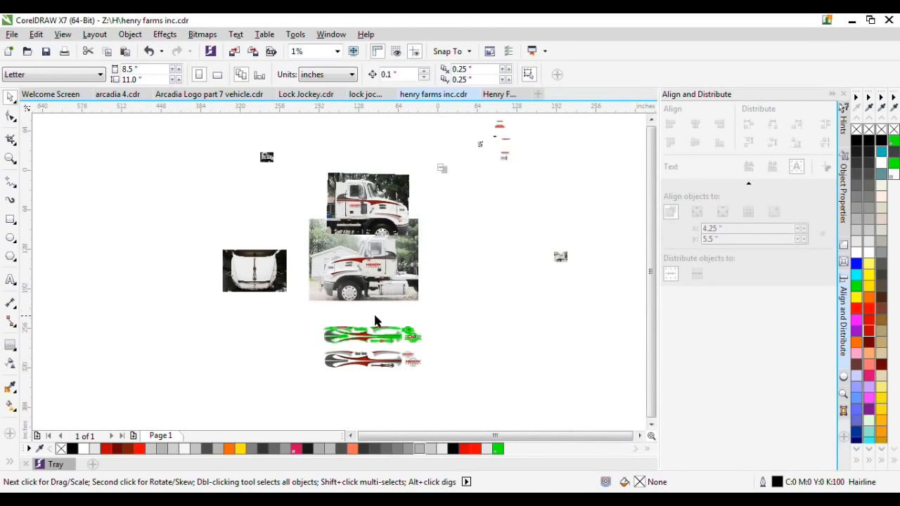
pyautogui.scroll(2, 383, 358)
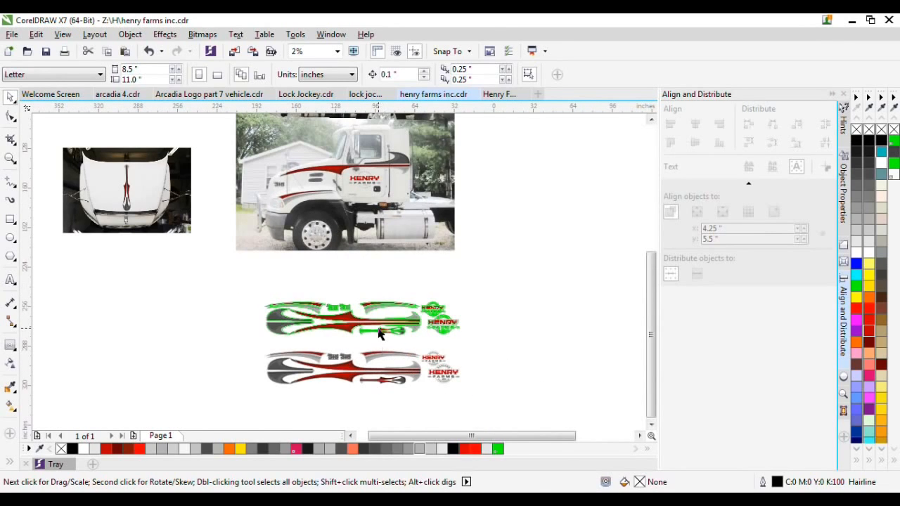
pyautogui.scroll(1, 382, 357)
pyautogui.scroll(-2, 378, 334)
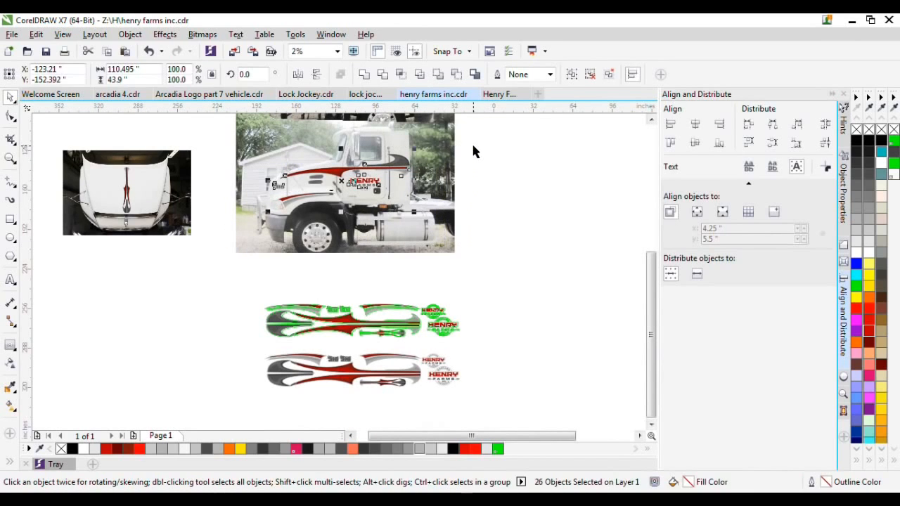
pyautogui.moveTo(403, 166); pyautogui.dragTo(593, 310)
pyautogui.scroll(2, 544, 326)
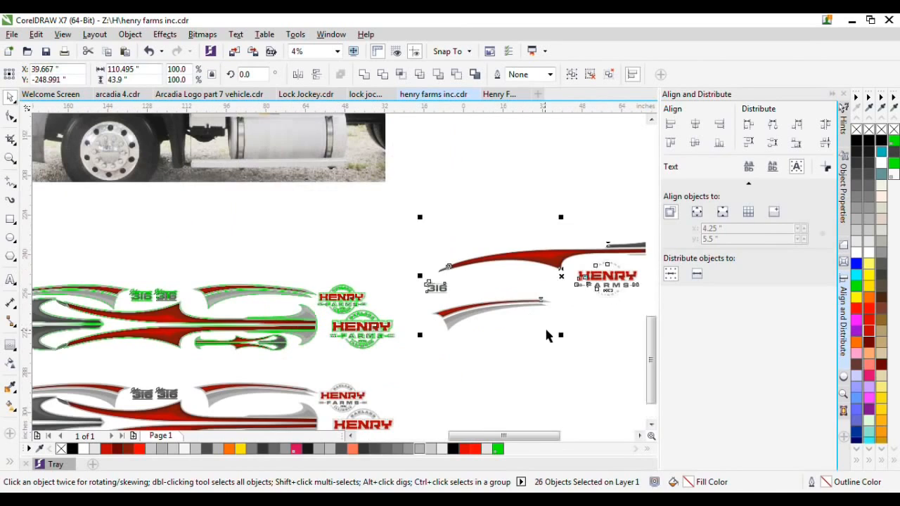
# Move the copied fender stripe away from the other copied graphics and rotate it to 171.54° so it lies flatter
pyautogui.click(551, 330)
pyautogui.moveTo(402, 345); pyautogui.dragTo(478, 342)
pyautogui.hotkey('ctrl', 'z')
pyautogui.moveTo(584, 353); pyautogui.dragTo(424, 294)
pyautogui.moveTo(467, 317); pyautogui.dragTo(468, 354)
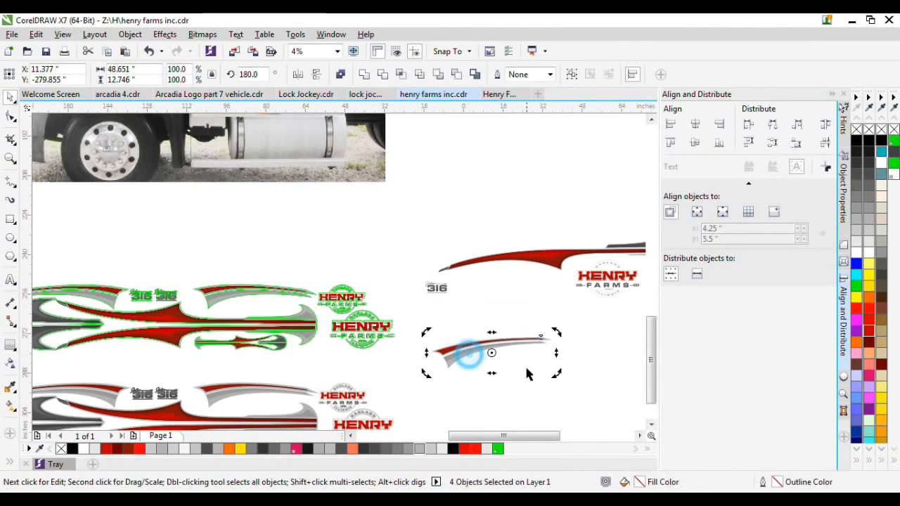
pyautogui.moveTo(567, 375); pyautogui.dragTo(555, 380)
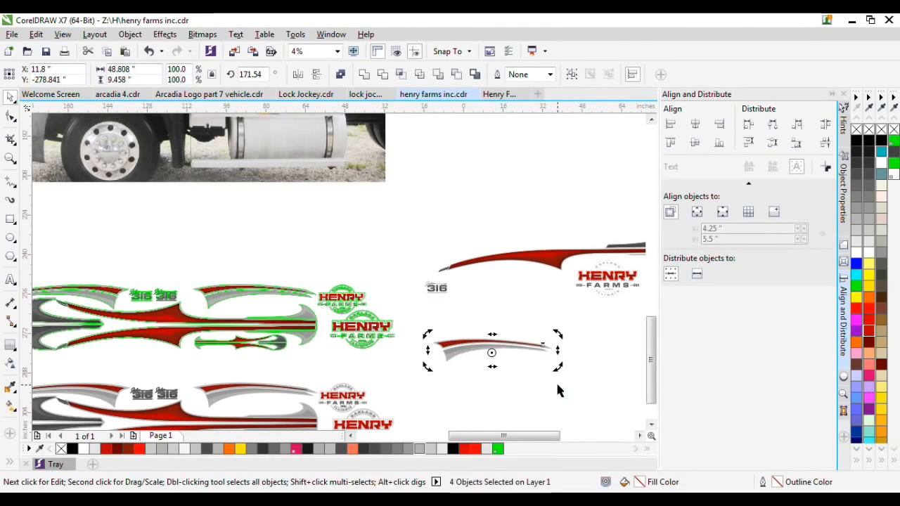
pyautogui.scroll(-2, 469, 352)
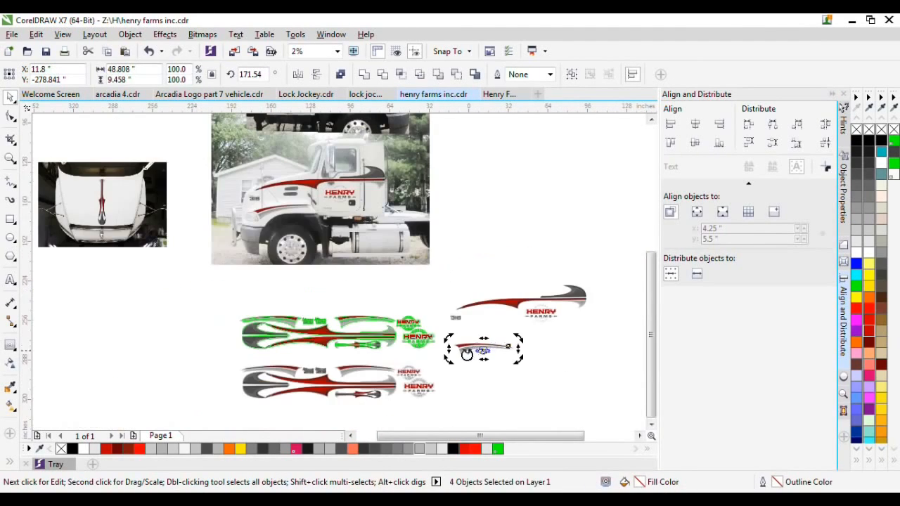
# Delete the copied truck graphics, including the rotated fender stripe, from beside the nested layouts
pyautogui.click(558, 363)
pyautogui.moveTo(616, 373); pyautogui.dragTo(442, 257)
pyautogui.press('Delete')
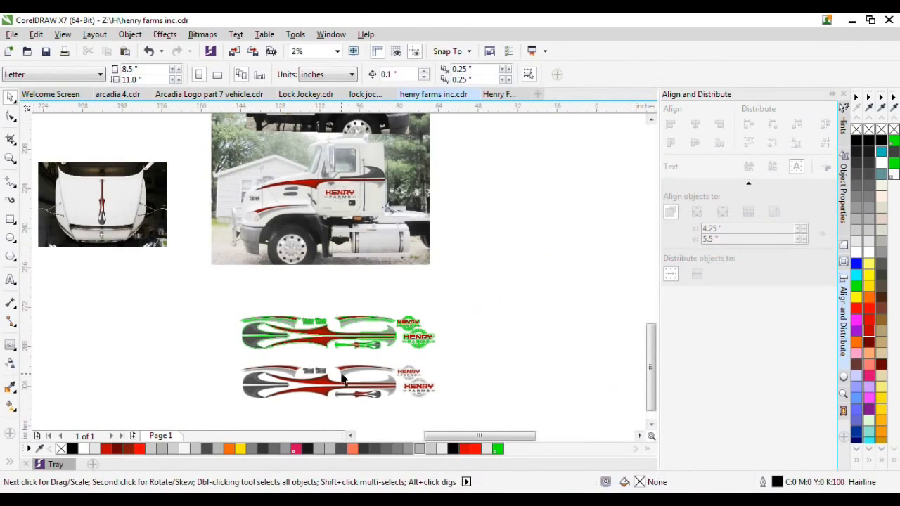
# Examine how the stripes, 316 numbers, hood accent and door logos are nested in the green-outlined layout
pyautogui.scroll(2, 341, 376)
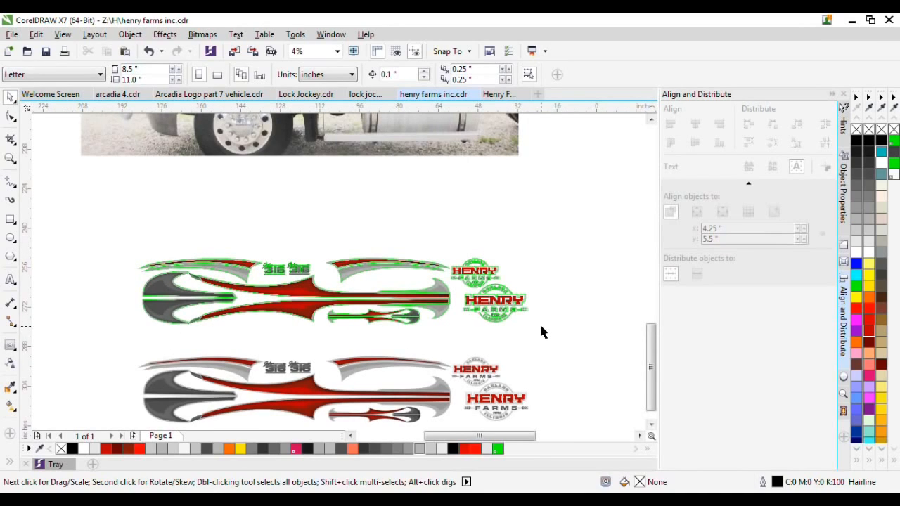
pyautogui.scroll(1, 301, 298)
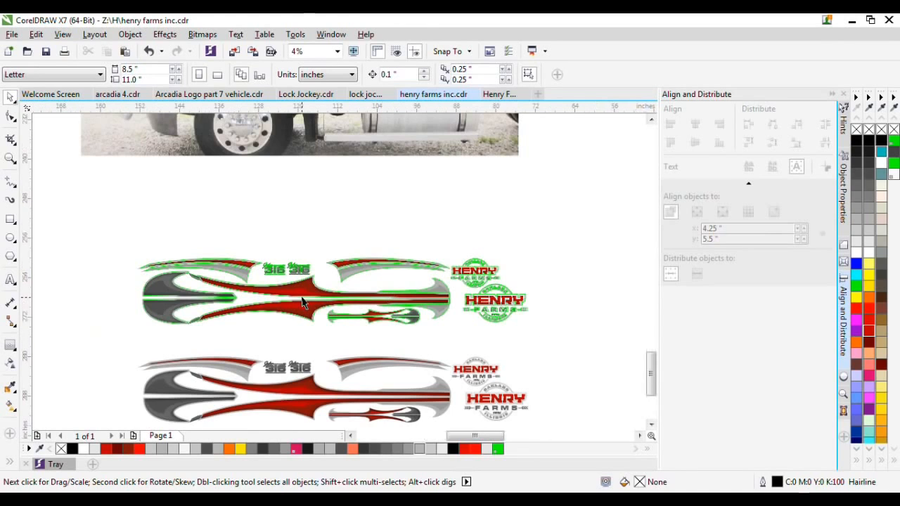
pyautogui.scroll(-1, 370, 321)
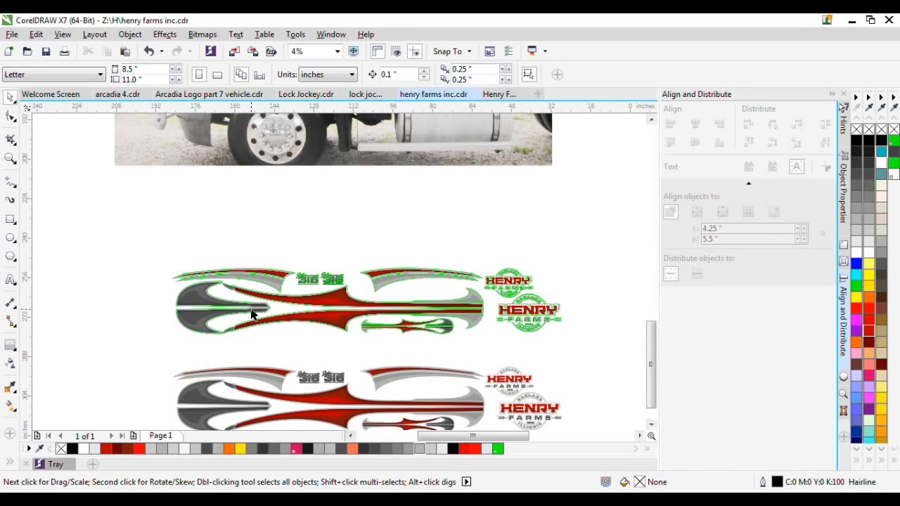
pyautogui.scroll(1, 253, 313)
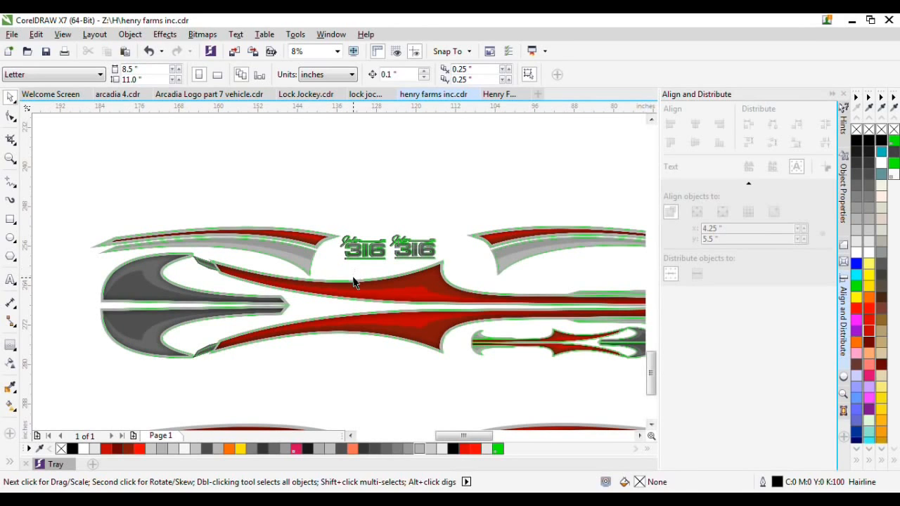
pyautogui.scroll(-2, 373, 329)
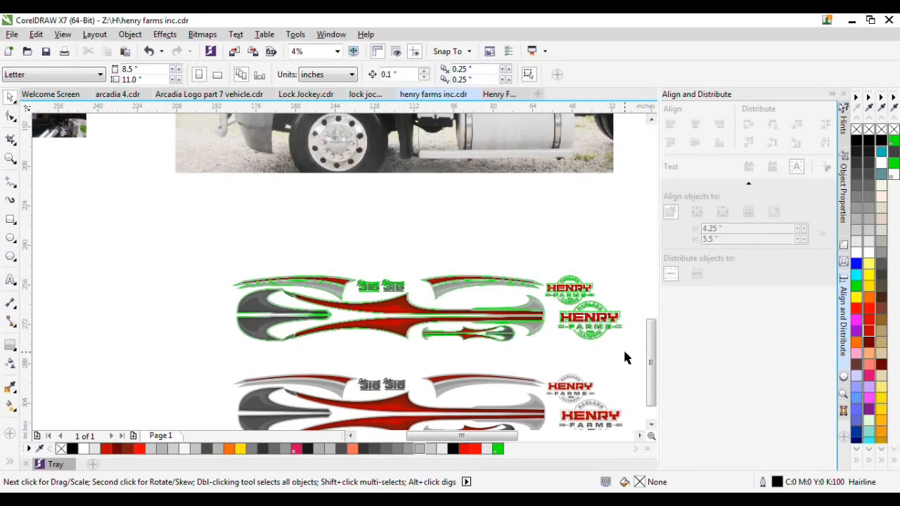
# Select the entire green-outlined layout of nested truck graphics
pyautogui.moveTo(190, 254); pyautogui.dragTo(592, 355)
pyautogui.scroll(-2, 548, 359)
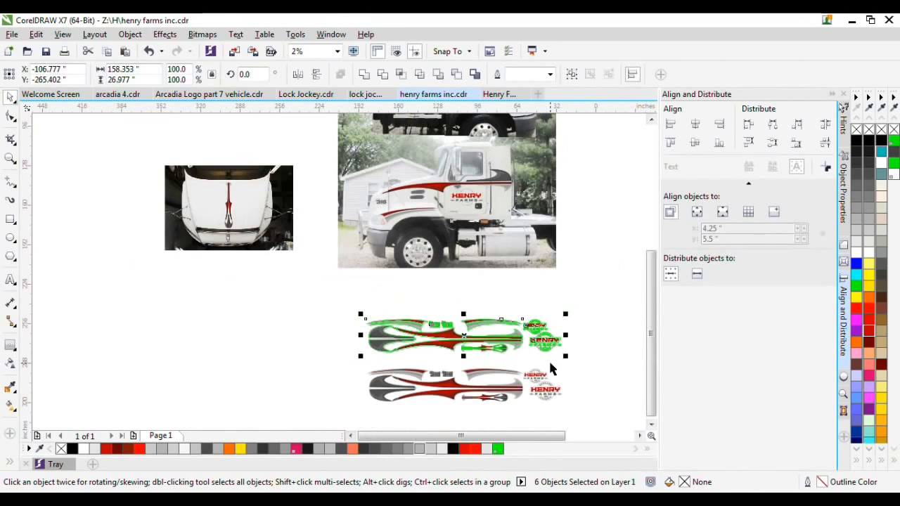
pyautogui.scroll(1, 551, 366)
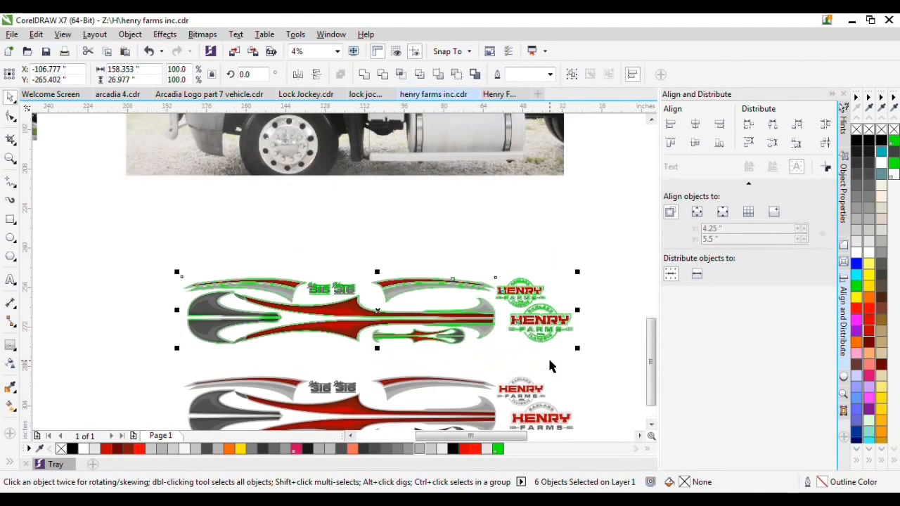
# Examine the green cut outlines around the door logos, stripes and hood accent in the nested layout
pyautogui.scroll(1, 566, 348)
pyautogui.click(591, 342)
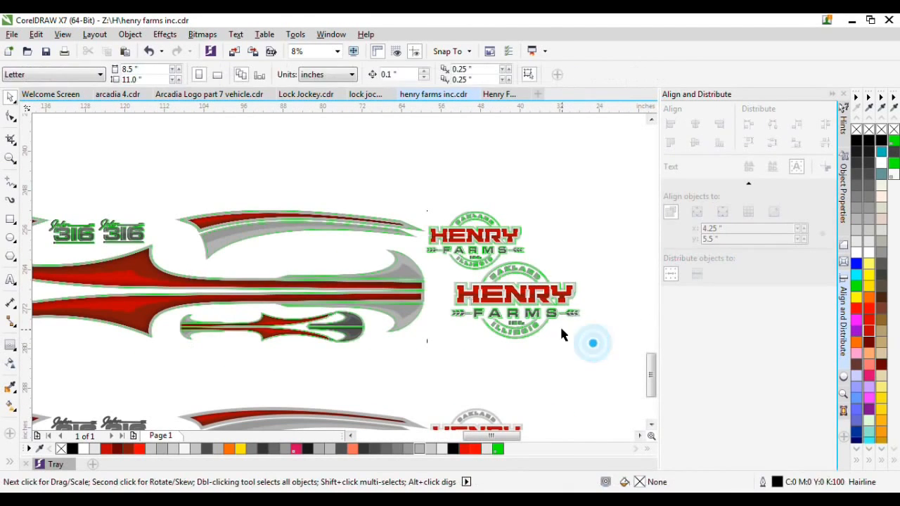
pyautogui.scroll(3, 483, 246)
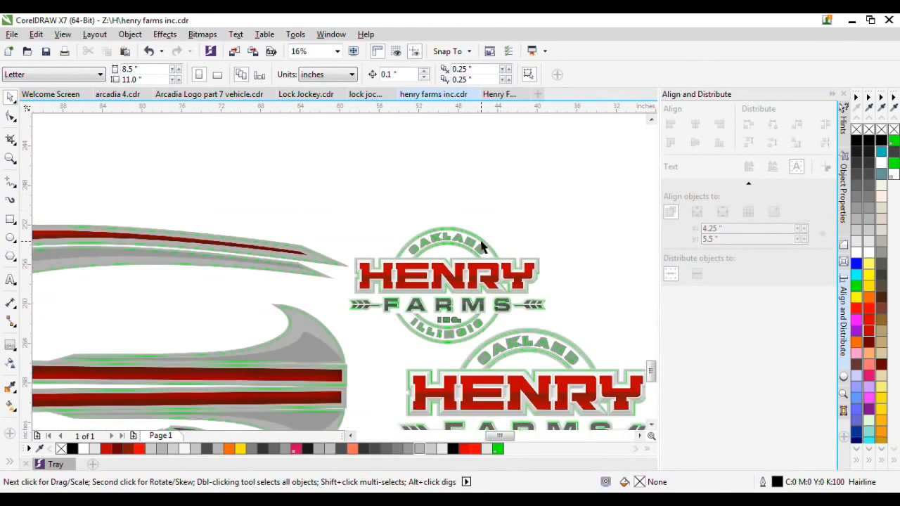
pyautogui.scroll(-2, 482, 246)
pyautogui.scroll(-1, 480, 246)
pyautogui.click(11, 182)
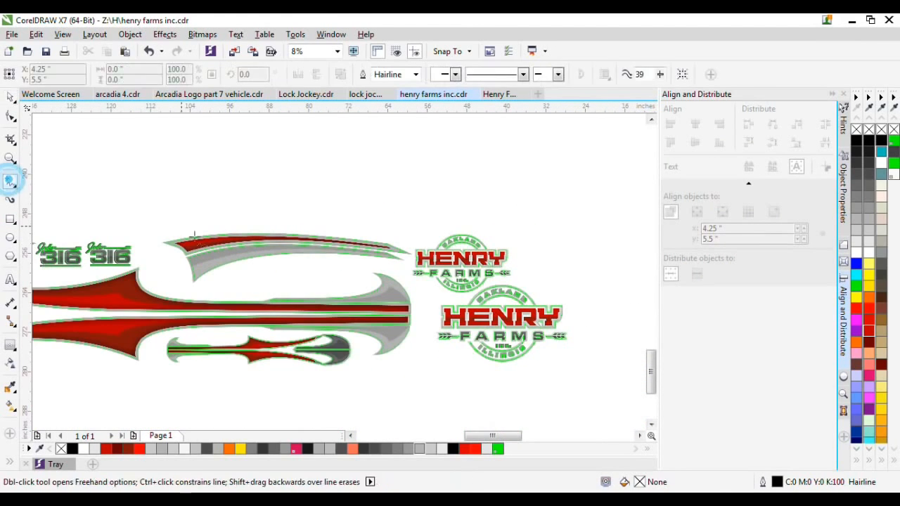
pyautogui.scroll(-1, 321, 281)
pyautogui.scroll(-1, 330, 285)
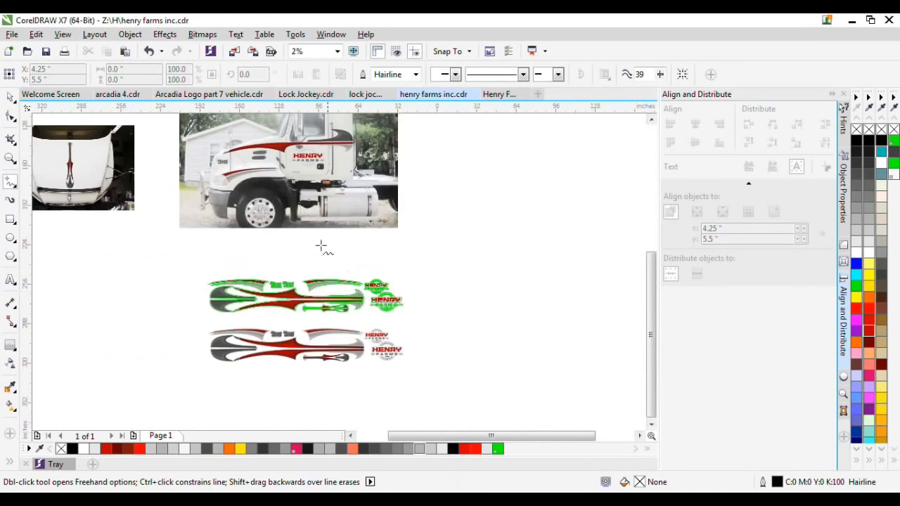
# Add a one-step inside contour with white fill to the gray-bordered red fender stripe on the side-view truck photo
pyautogui.scroll(2, 247, 151)
pyautogui.click(10, 97)
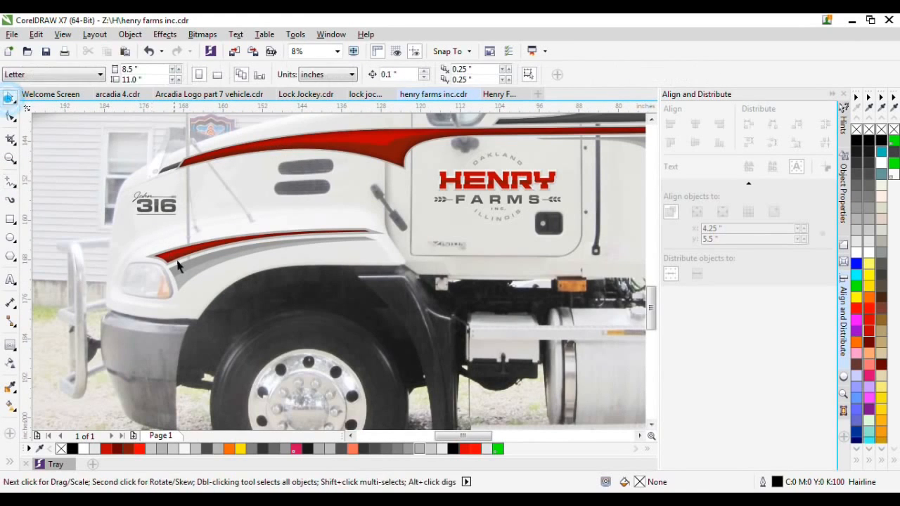
pyautogui.scroll(1, 191, 271)
pyautogui.click(132, 243)
pyautogui.scroll(1, 133, 242)
pyautogui.click(115, 242)
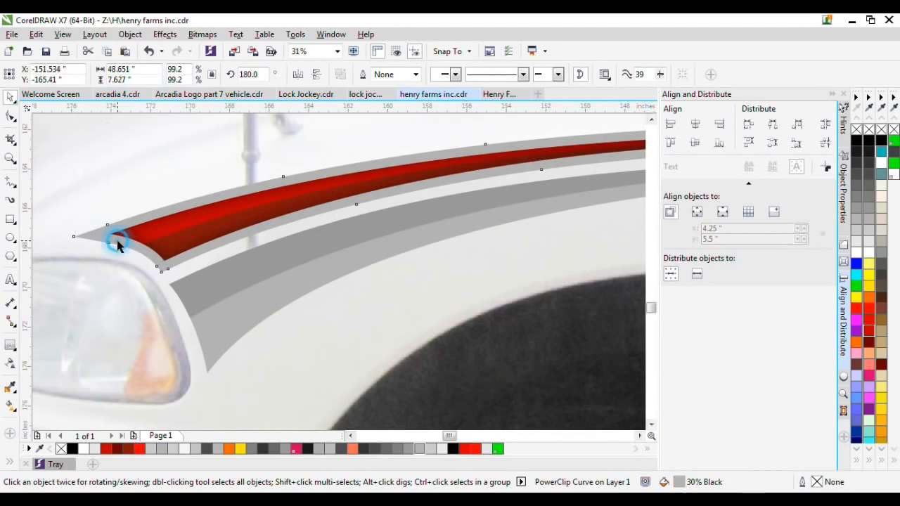
pyautogui.click(11, 345)
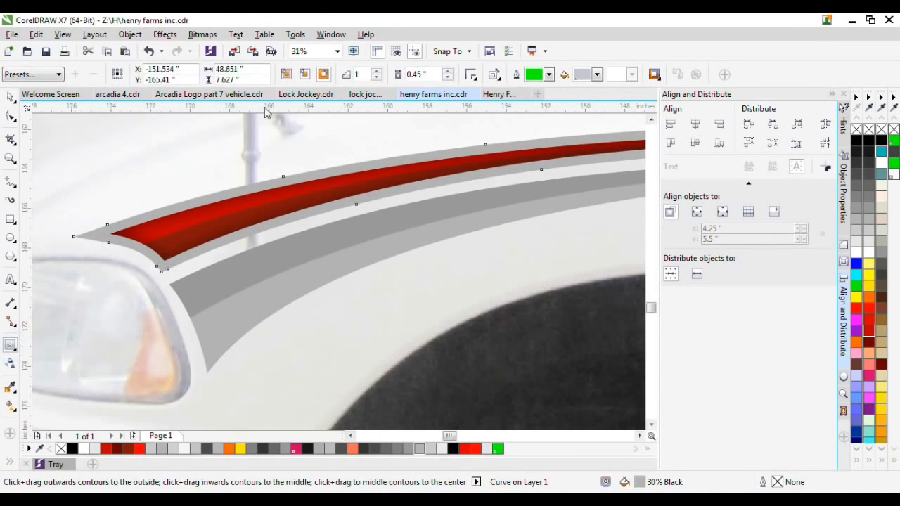
pyautogui.click(306, 75)
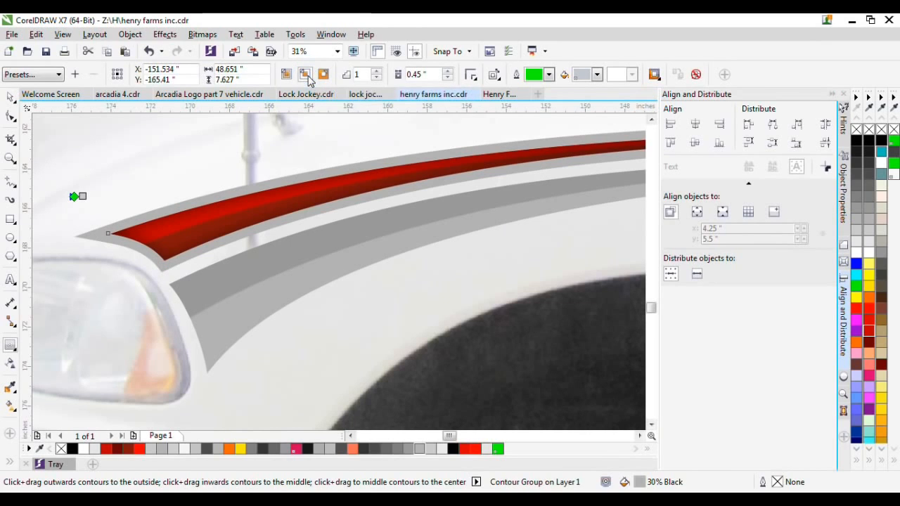
pyautogui.click(597, 75)
pyautogui.click(619, 99)
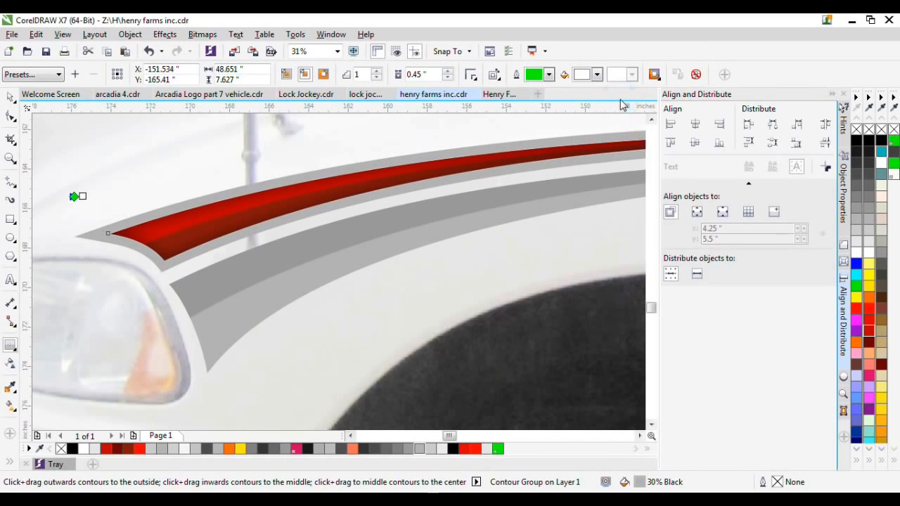
# Reduce the fender stripe's inside contour offset to 0.15 inches
pyautogui.click(449, 70)
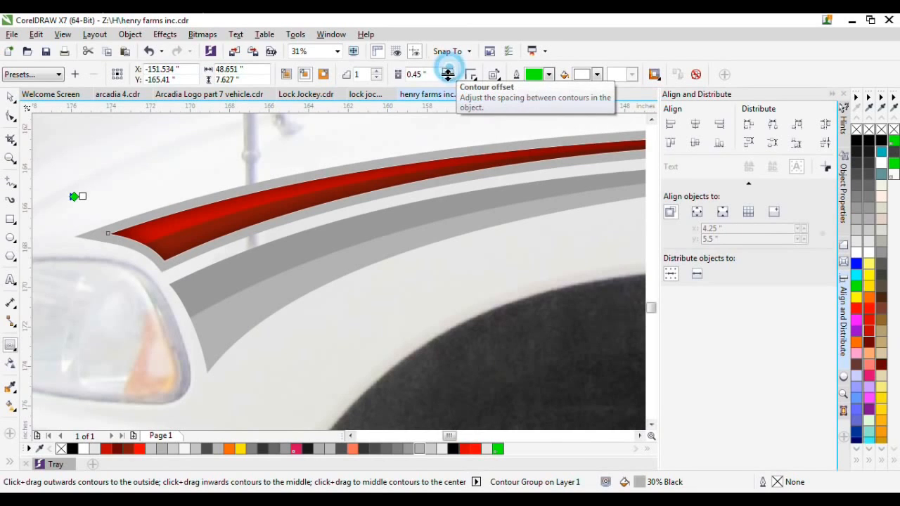
pyautogui.click(448, 77)
pyautogui.click(447, 77)
pyautogui.click(448, 77)
pyautogui.click(448, 77)
pyautogui.click(448, 79)
pyautogui.click(448, 78)
pyautogui.click(448, 77)
pyautogui.click(448, 78)
pyautogui.click(448, 77)
pyautogui.click(448, 78)
pyautogui.click(448, 77)
pyautogui.click(448, 77)
pyautogui.click(447, 77)
pyautogui.click(448, 71)
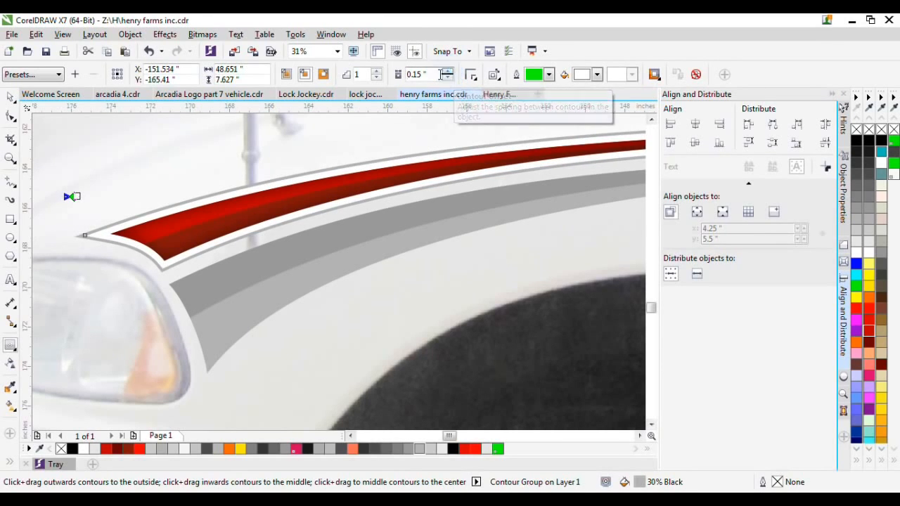
# Break the white inside contour apart from the red fender stripe's gray border shape
pyautogui.scroll(2, 83, 223)
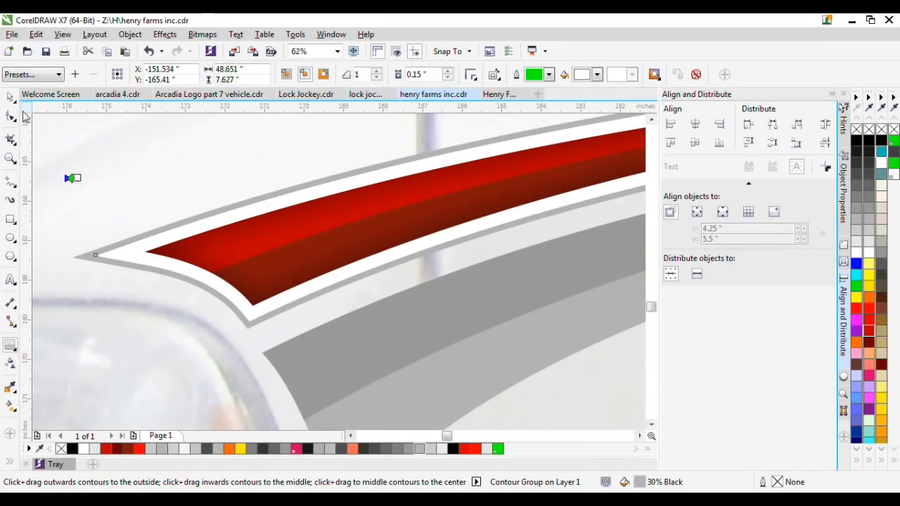
pyautogui.click(10, 97)
pyautogui.rightClick(121, 255)
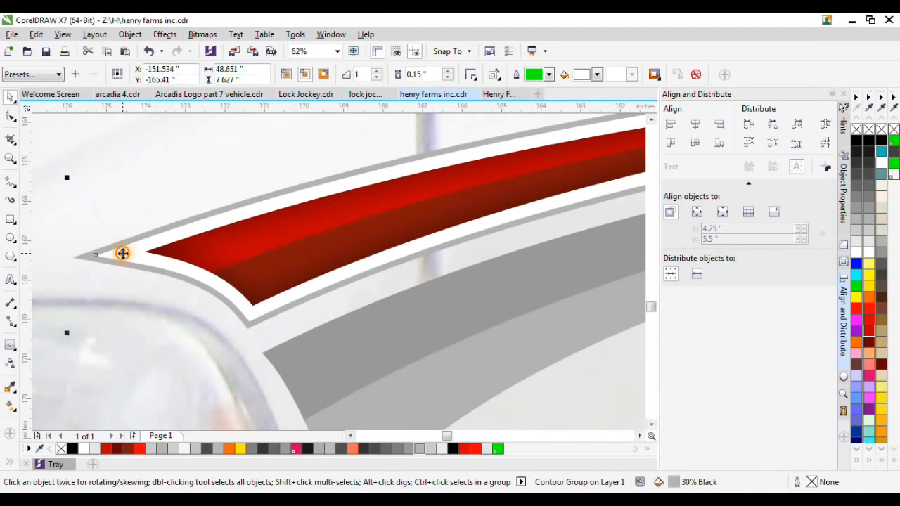
pyautogui.click(149, 277)
pyautogui.click(124, 284)
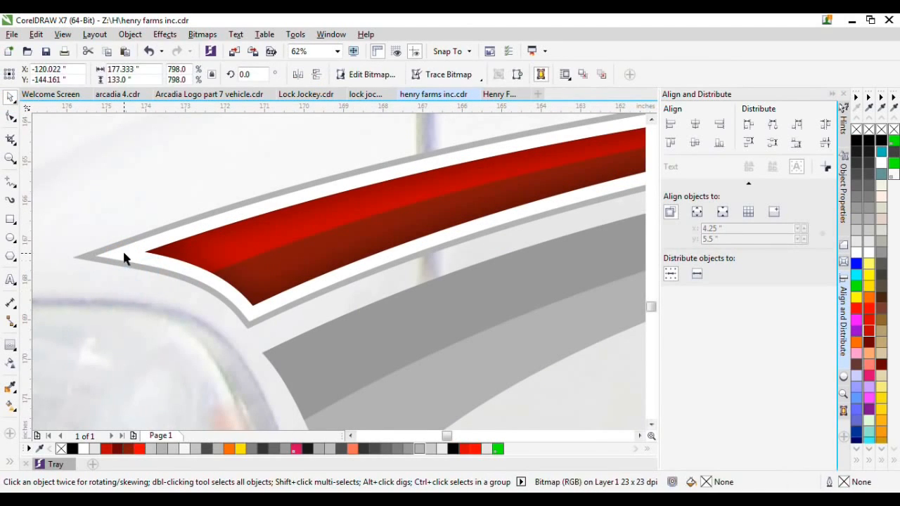
# Remove the separated inner contour curve's white fill and give it a hairline outline in the green CutContour spot color
pyautogui.click(124, 253)
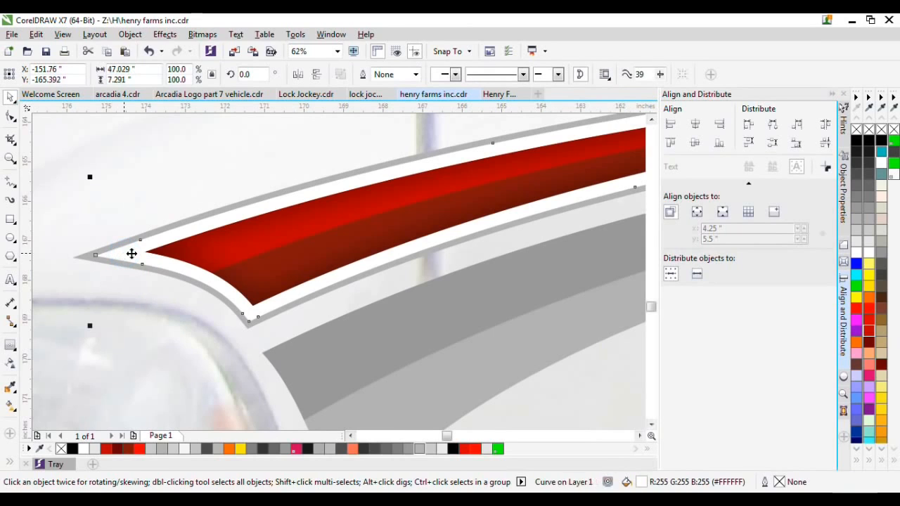
pyautogui.click(857, 131)
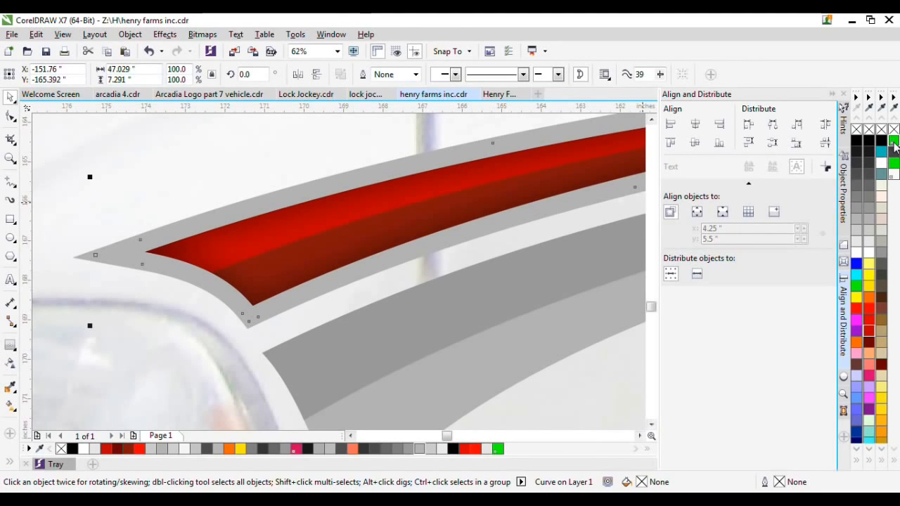
pyautogui.rightClick(894, 143)
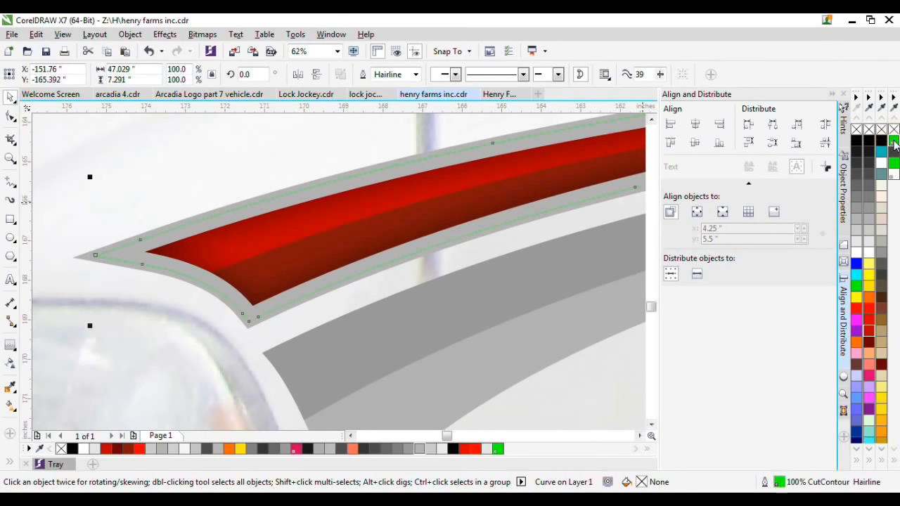
pyautogui.click(895, 143)
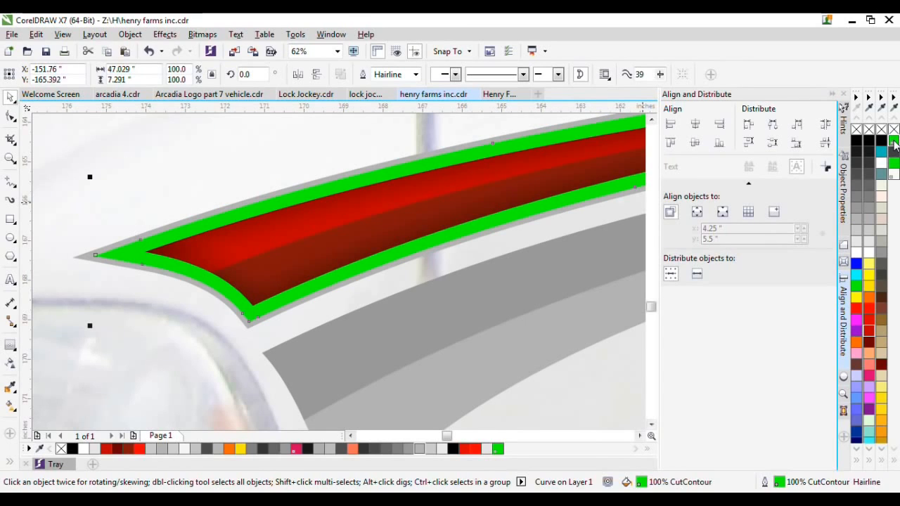
pyautogui.hotkey('ctrl', 'z')
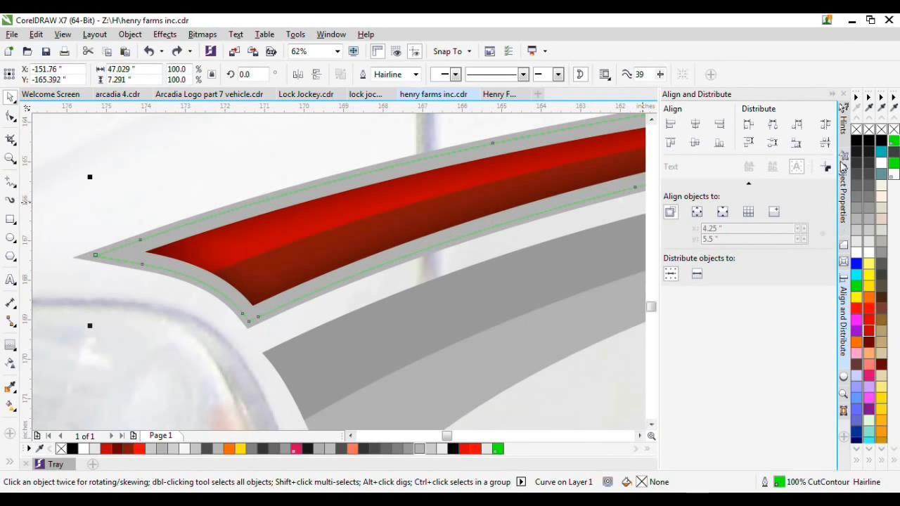
pyautogui.rightClick(893, 142)
pyautogui.click(895, 143)
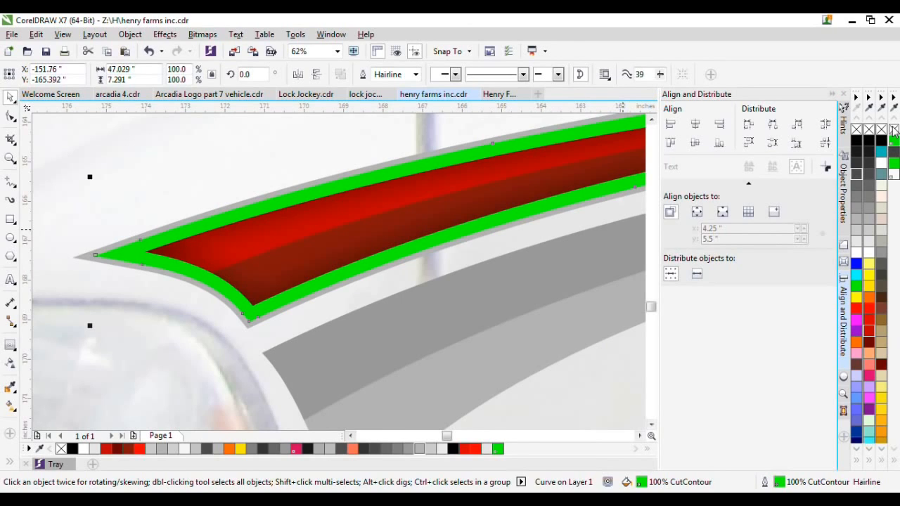
pyautogui.click(894, 129)
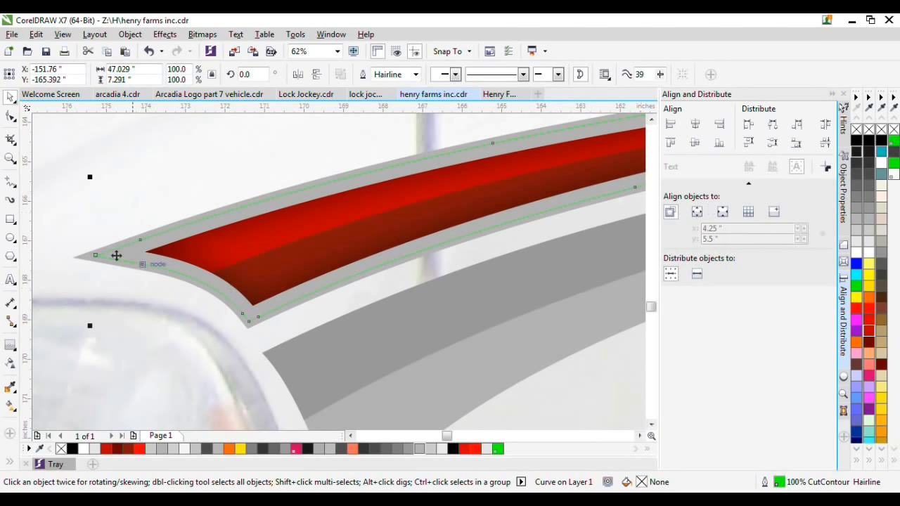
# Examine the nested layouts with and without green cut outlines, along with the side-view truck mockup
pyautogui.scroll(-2, 83, 258)
pyautogui.scroll(-8, 83, 258)
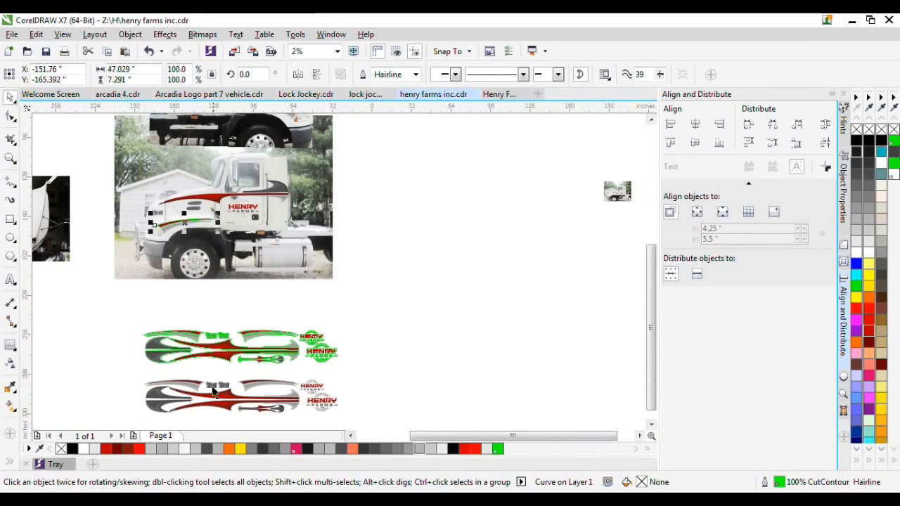
pyautogui.scroll(1, 190, 410)
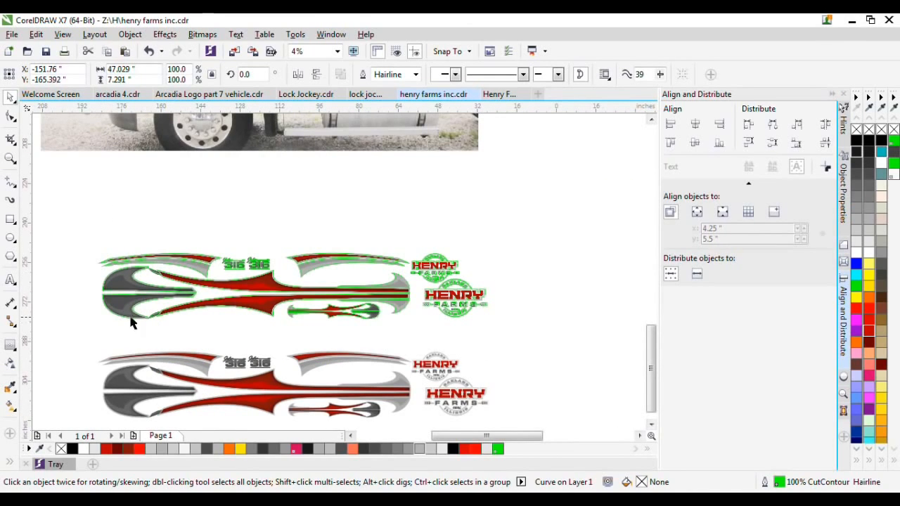
pyautogui.scroll(1, 441, 332)
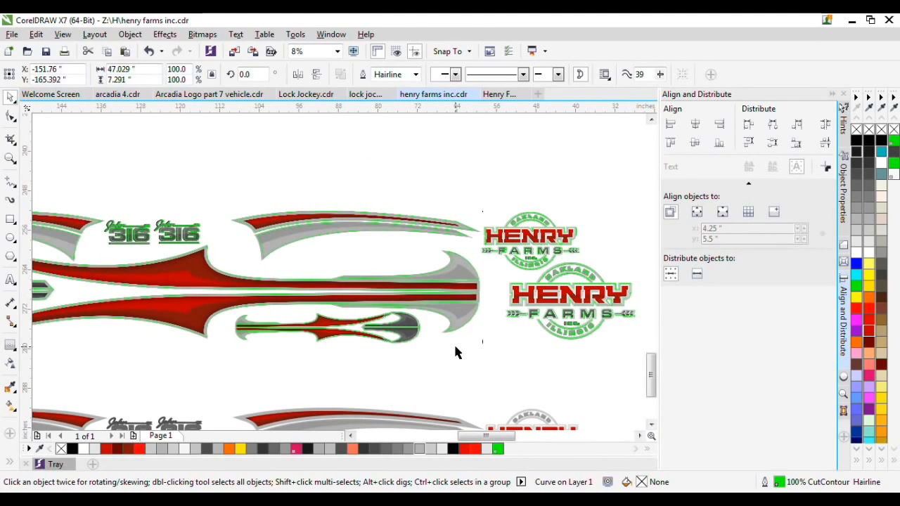
pyautogui.scroll(-1, 532, 295)
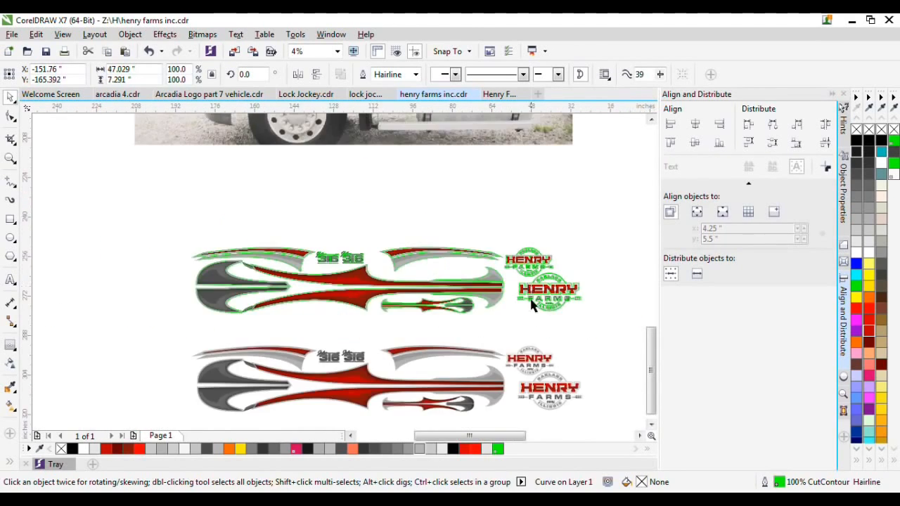
pyautogui.scroll(-1, 537, 327)
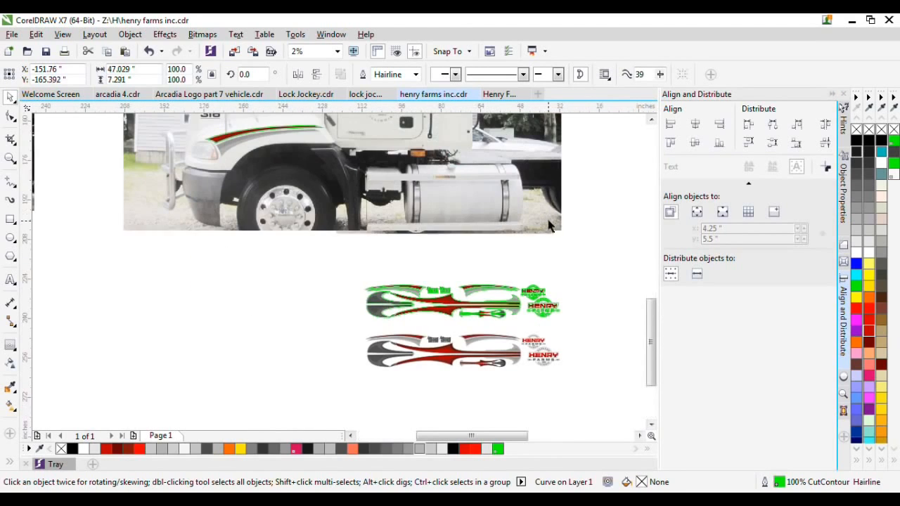
pyautogui.scroll(1, 550, 225)
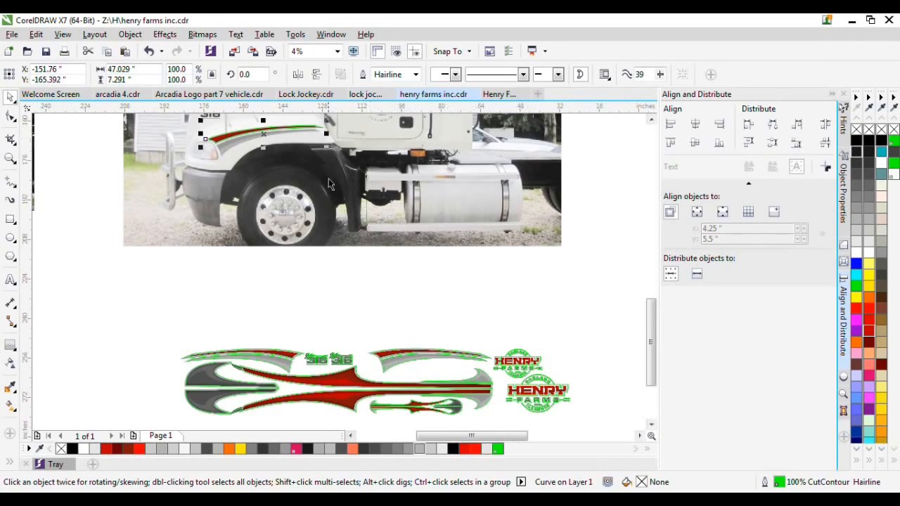
pyautogui.scroll(1, 430, 192)
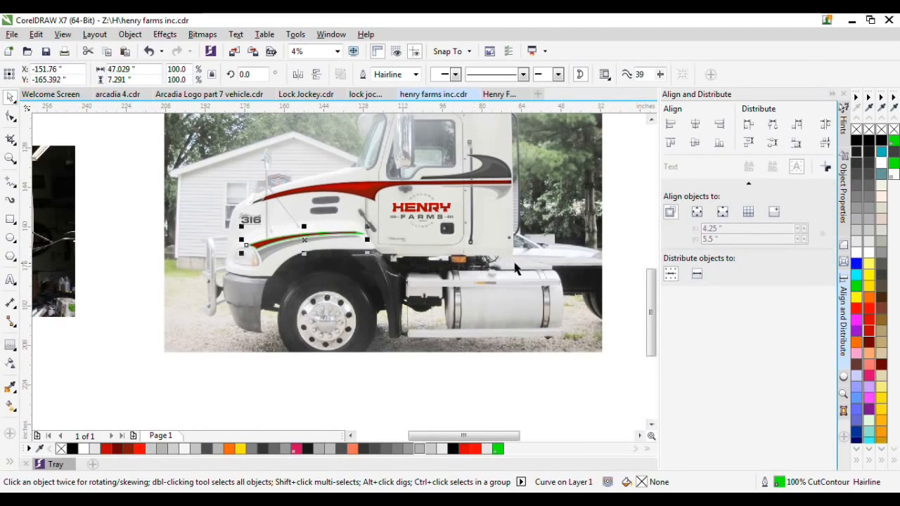
# Switch to the lock jock webinar.cdr document and examine the Lock Jockeys van mockup and the small four-view van layout
pyautogui.click(362, 97)
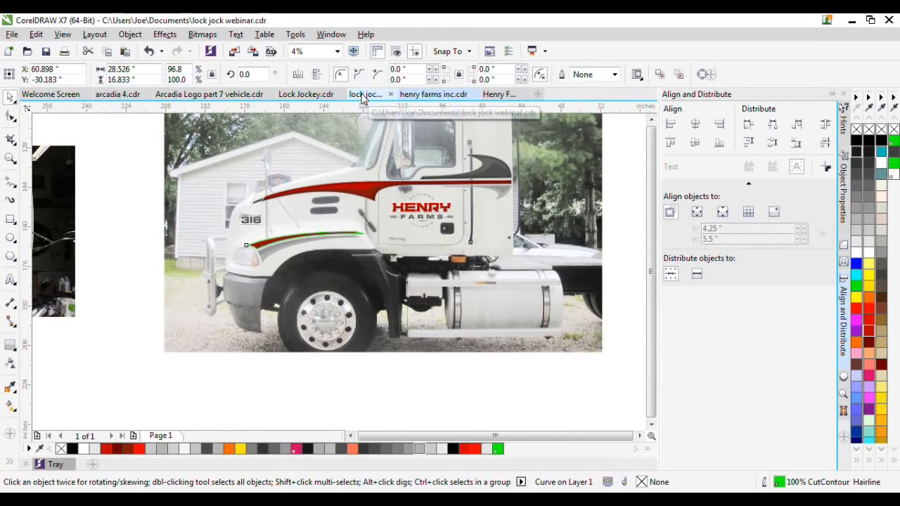
pyautogui.click(317, 97)
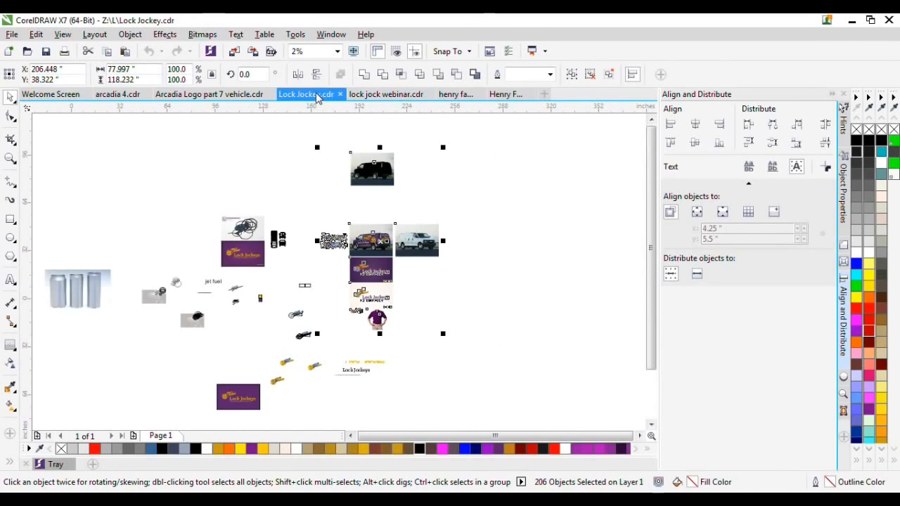
pyautogui.click(374, 97)
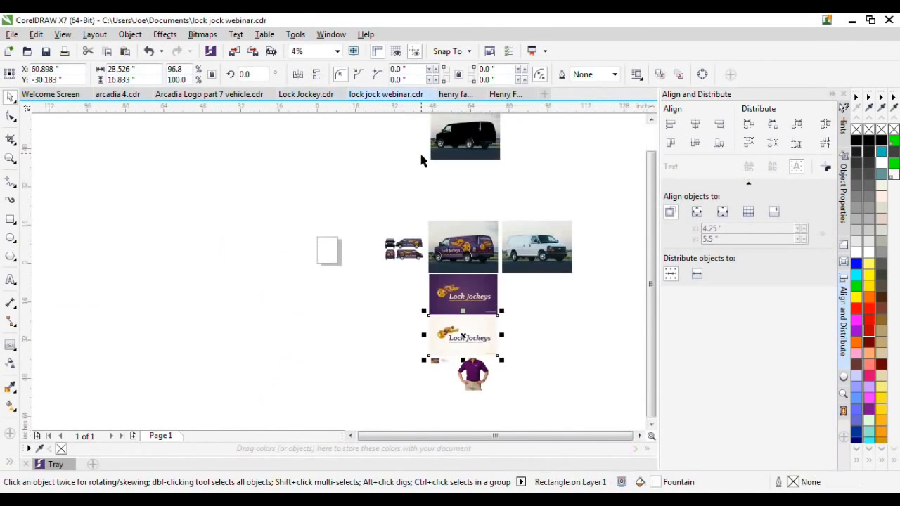
pyautogui.click(550, 321)
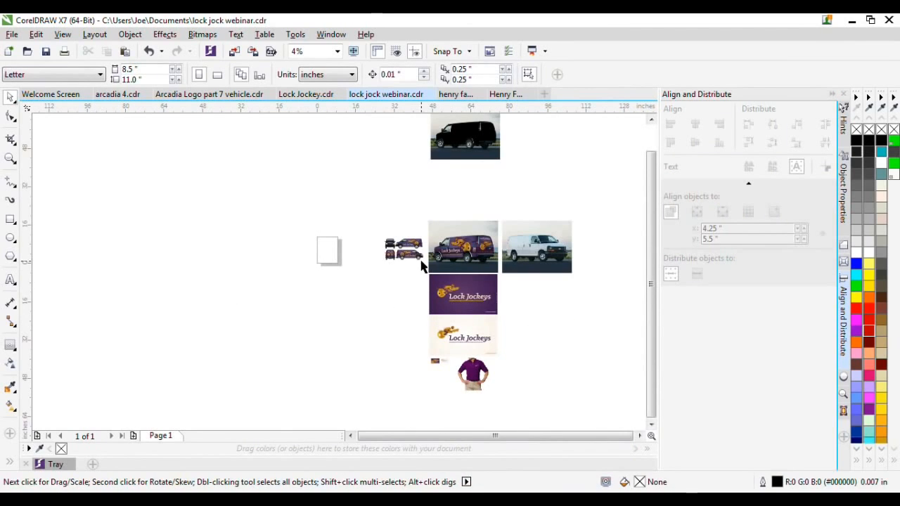
pyautogui.scroll(1, 483, 275)
pyautogui.scroll(1, 460, 213)
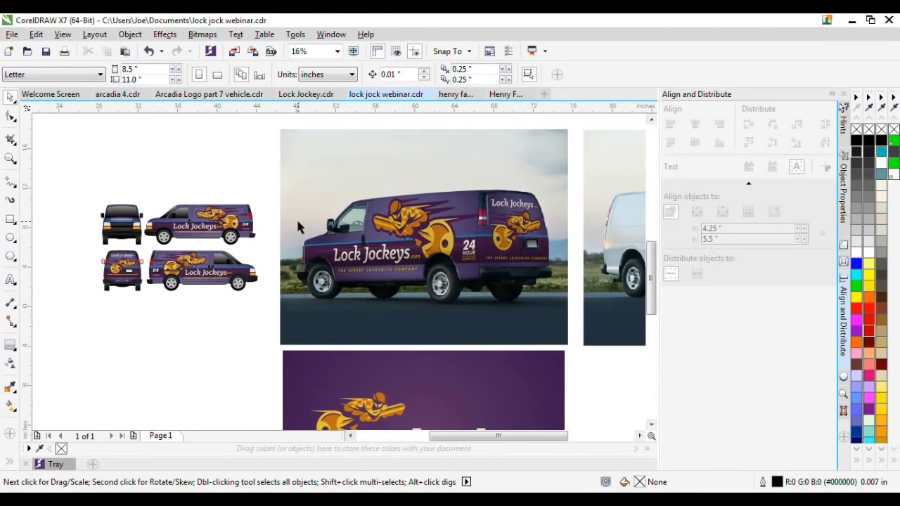
pyautogui.scroll(-1, 500, 268)
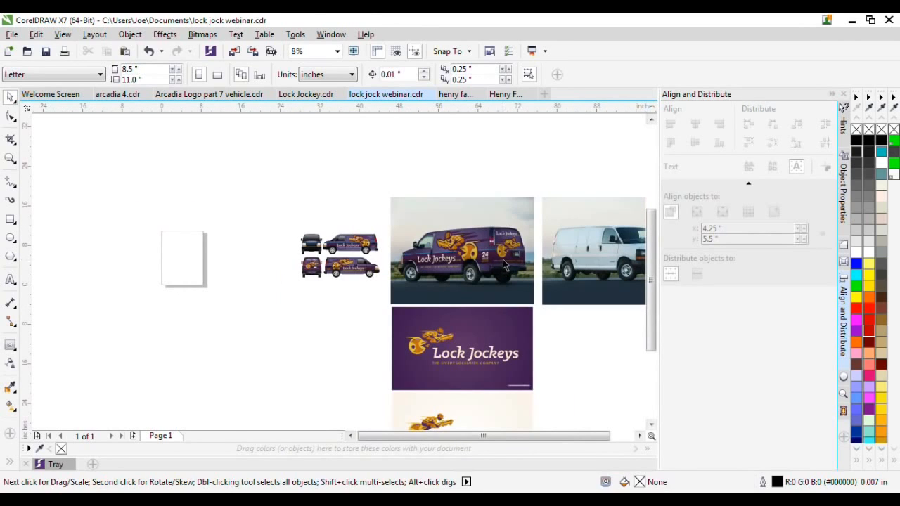
pyautogui.scroll(1, 346, 264)
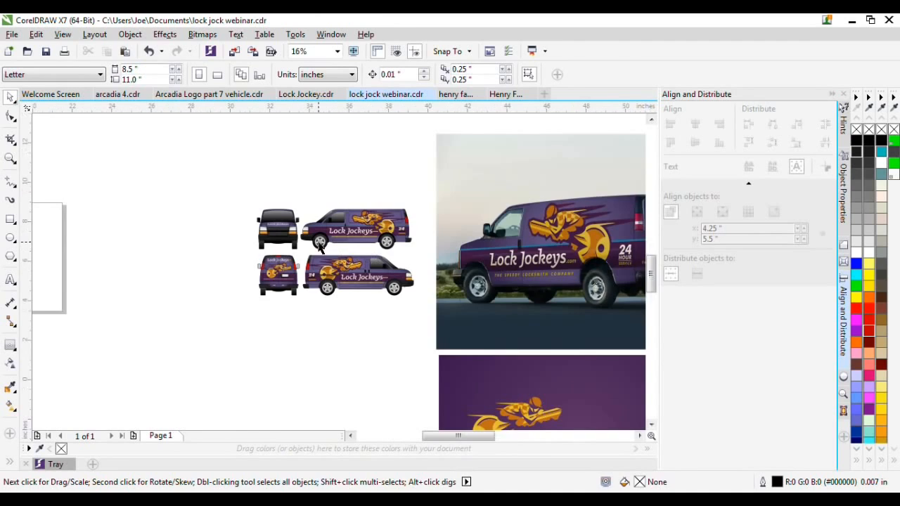
# Switch to Corel CONNECT and search the content libraries for van
pyautogui.scroll(1, 320, 248)
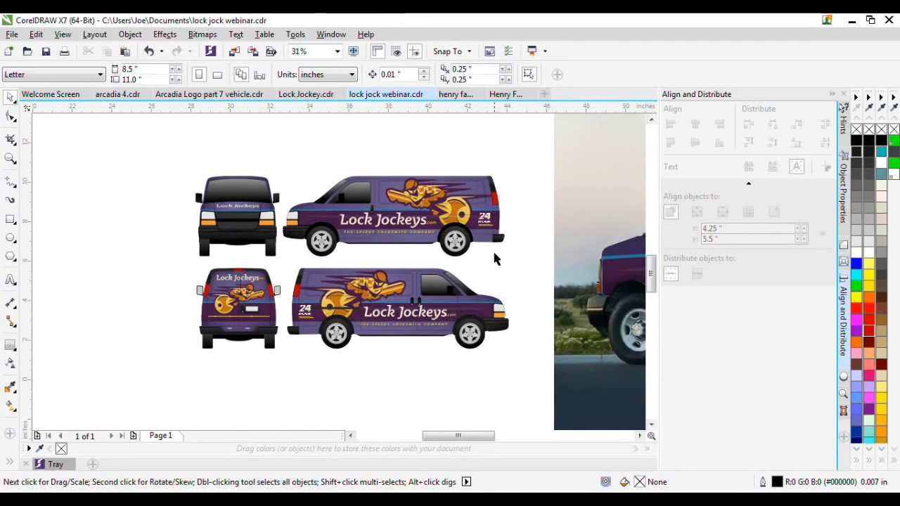
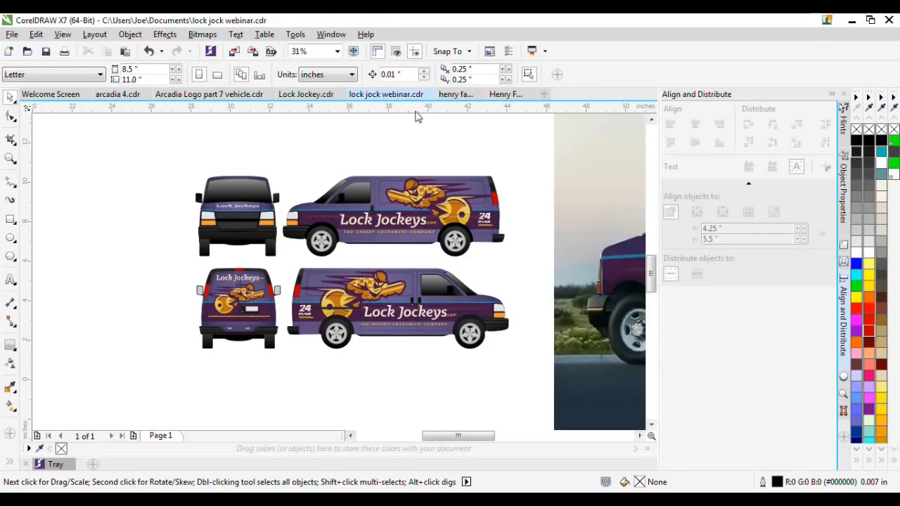
pyautogui.click(546, 53)
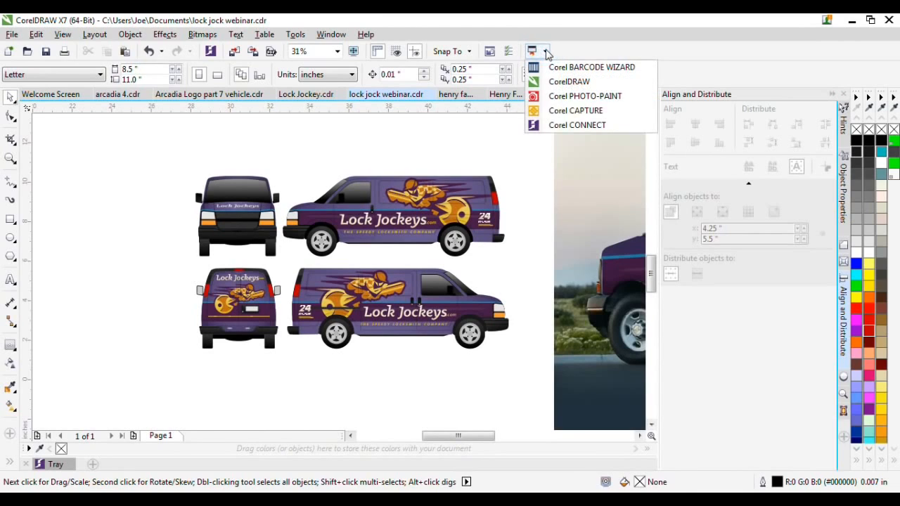
pyautogui.click(577, 126)
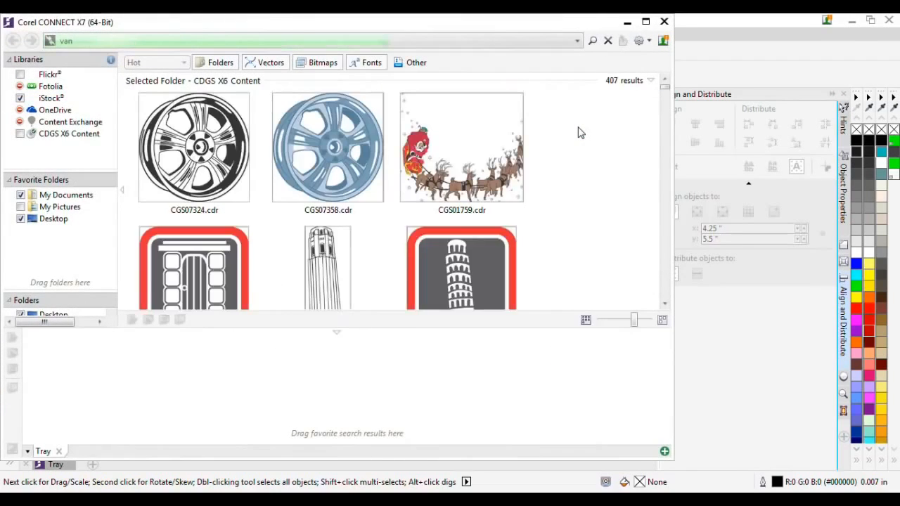
pyautogui.click(92, 43)
pyautogui.click(101, 43)
pyautogui.moveTo(84, 43); pyautogui.dragTo(2, 41)
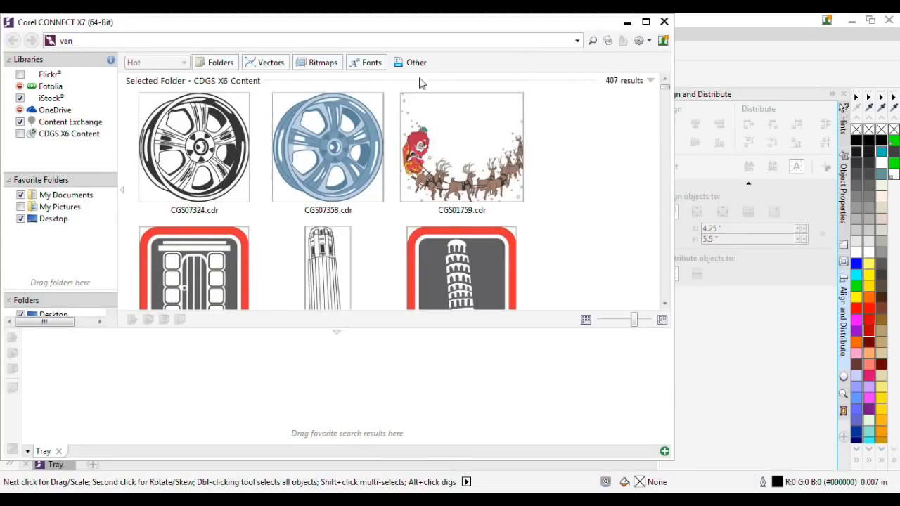
pyautogui.click(590, 42)
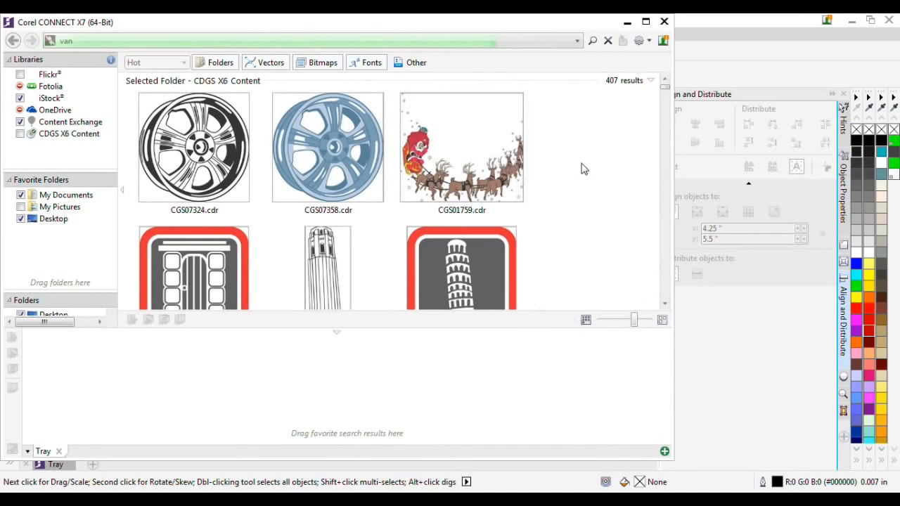
# Browse the van search results with larger thumbnails and examine the multi-view vehicle templates
pyautogui.moveTo(665, 86); pyautogui.dragTo(669, 116)
pyautogui.scroll(-1, 609, 168)
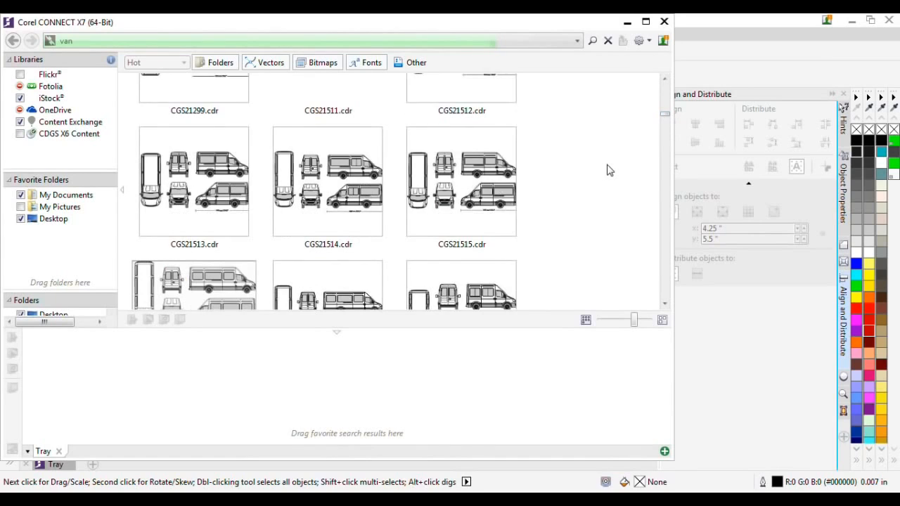
pyautogui.scroll(-1, 609, 168)
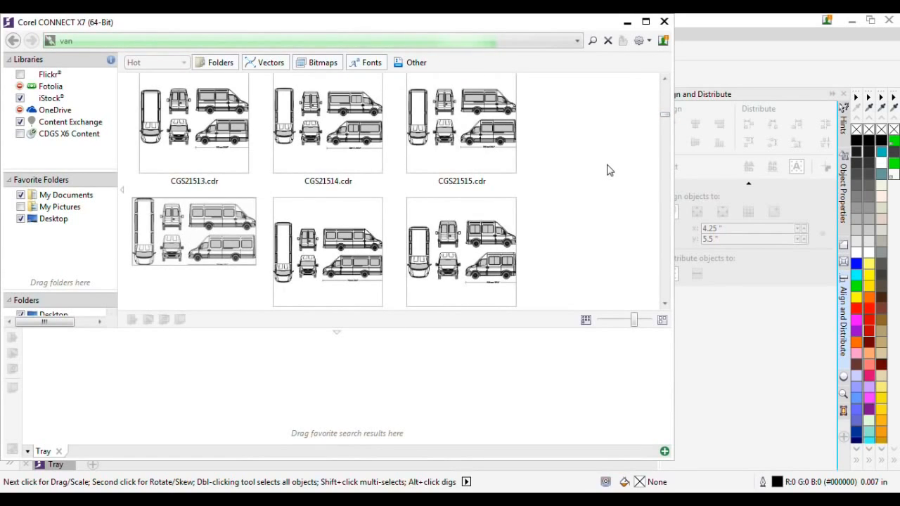
pyautogui.moveTo(632, 321)
pyautogui.mouseDown()
pyautogui.moveTo(645, 321)
pyautogui.moveTo(617, 321)
pyautogui.moveTo(646, 321)
pyautogui.mouseUp()
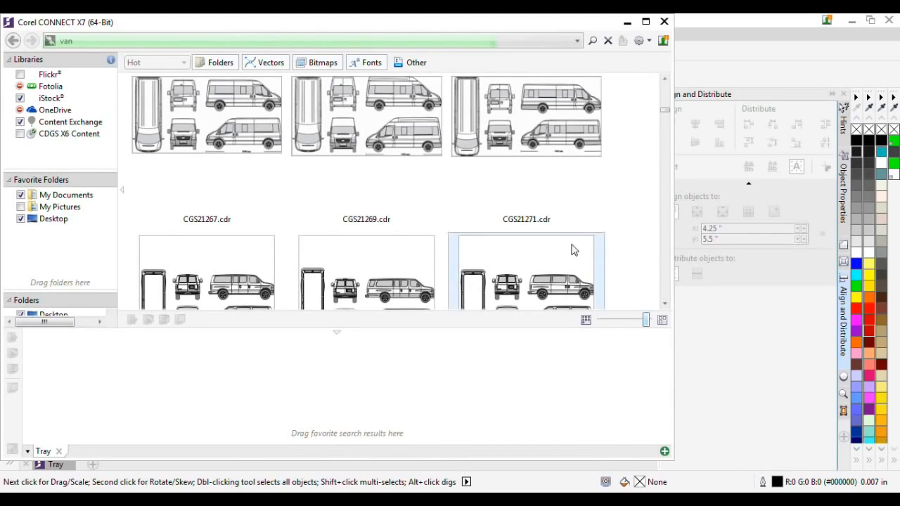
pyautogui.scroll(-2, 516, 181)
pyautogui.scroll(-8, 516, 195)
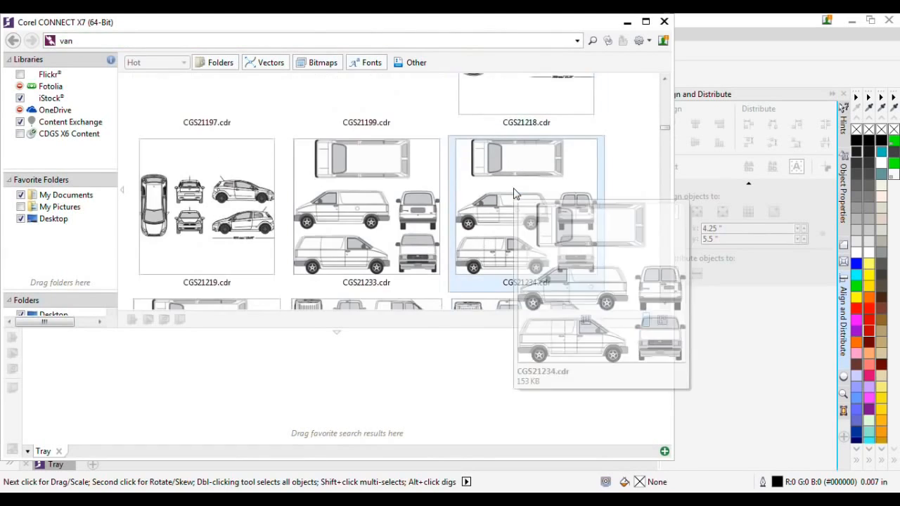
pyautogui.scroll(-10, 514, 194)
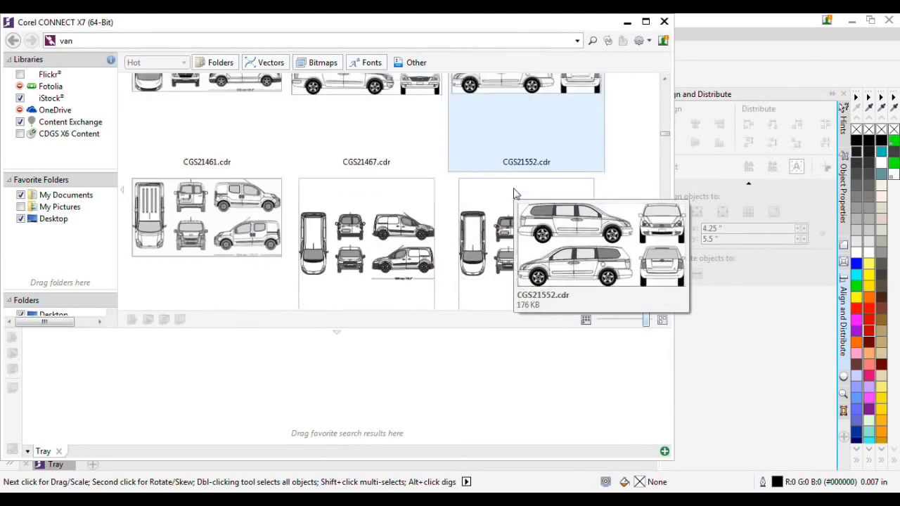
pyautogui.scroll(-8, 515, 194)
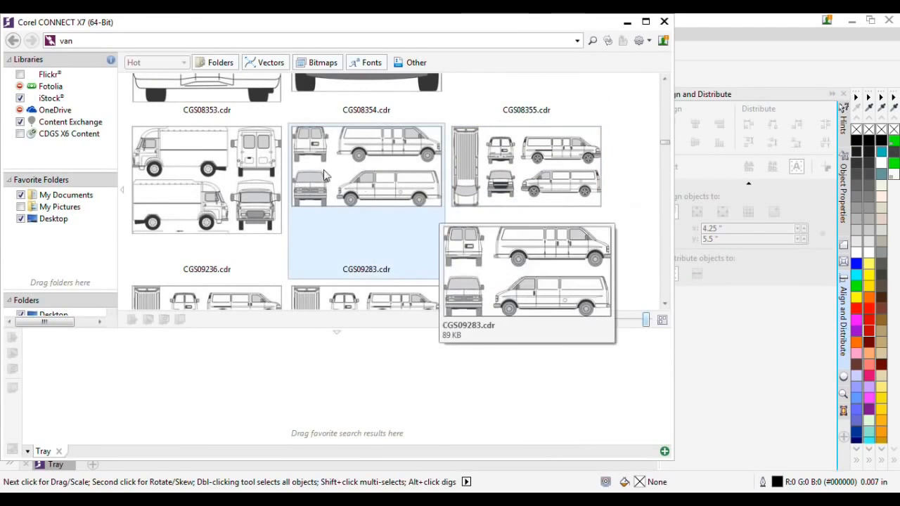
pyautogui.scroll(-1, 520, 197)
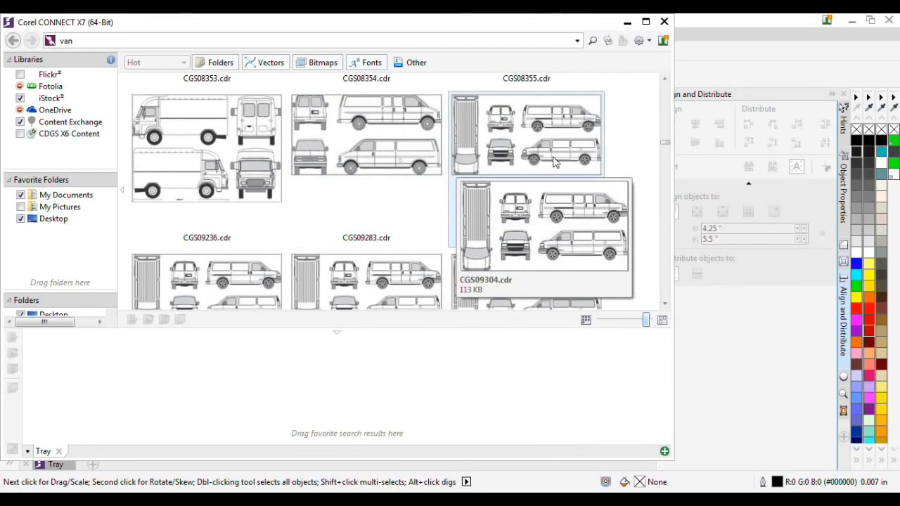
pyautogui.scroll(-2, 486, 169)
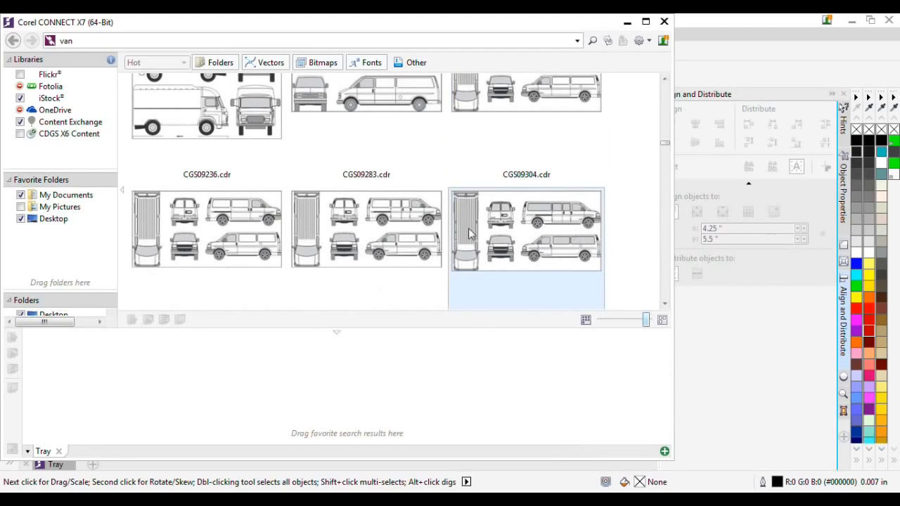
# Add the CGS09305.cdr van template to the tray and return to the Lock Jockeys drawing in CorelDRAW
pyautogui.moveTo(218, 220)
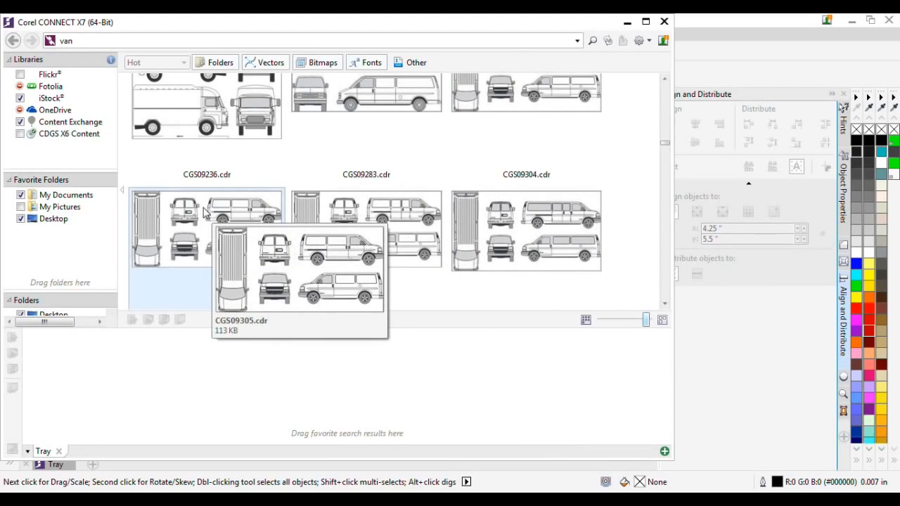
pyautogui.click(205, 213)
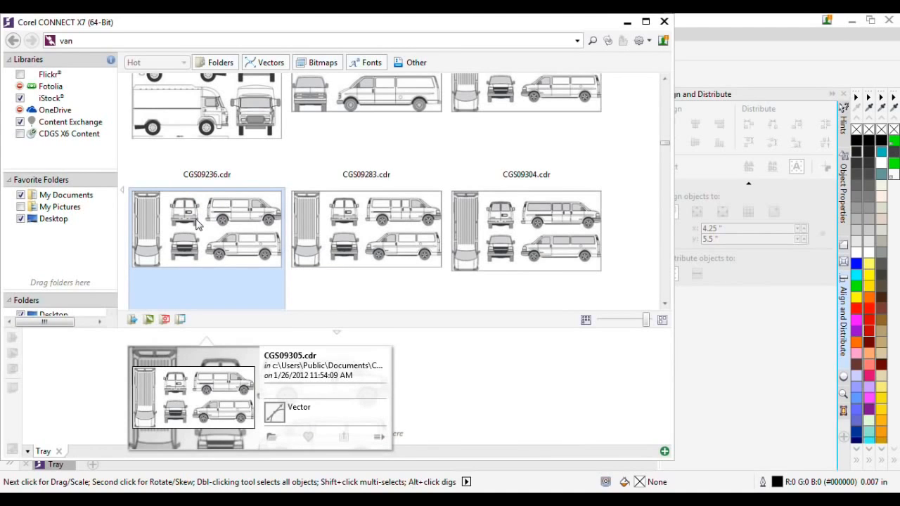
pyautogui.moveTo(197, 224); pyautogui.dragTo(118, 382)
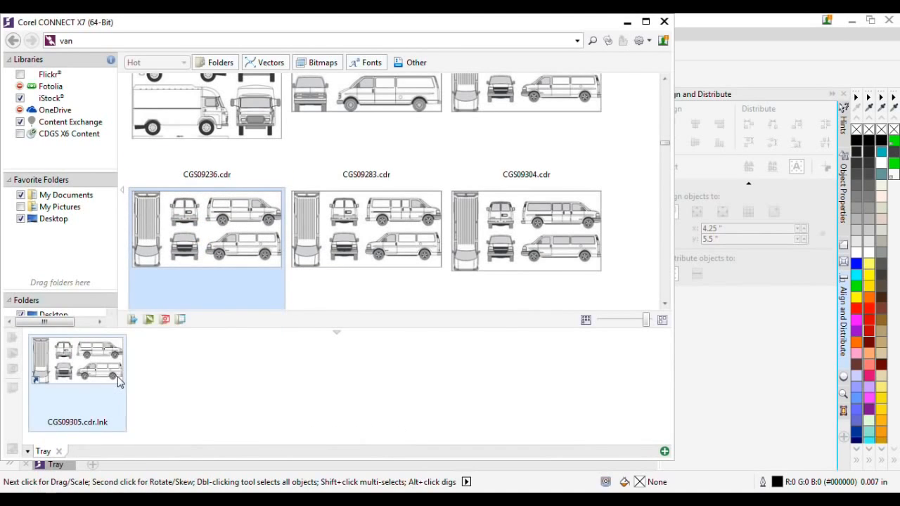
pyautogui.click(627, 24)
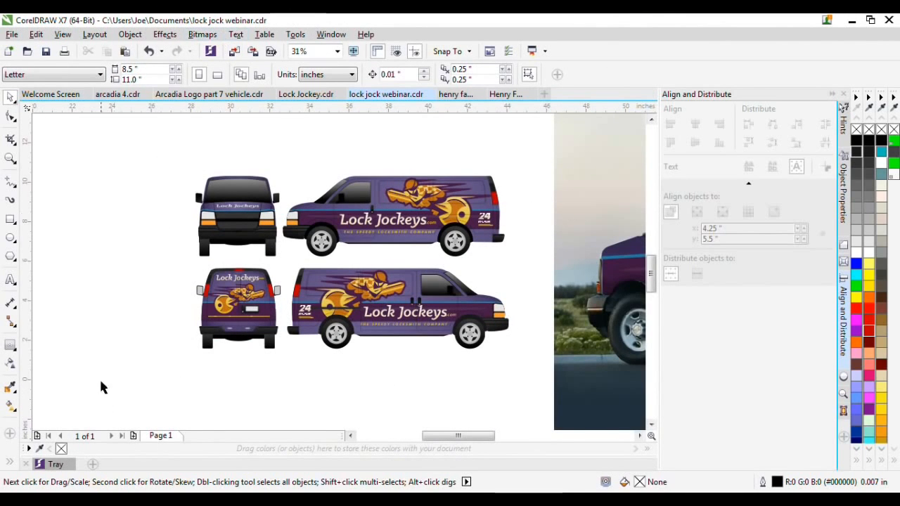
# Place the CGS09305.cdr van template from the tray into the drawing, clear of the Lock Jockeys four-view layout, and collapse the tray
pyautogui.click(56, 465)
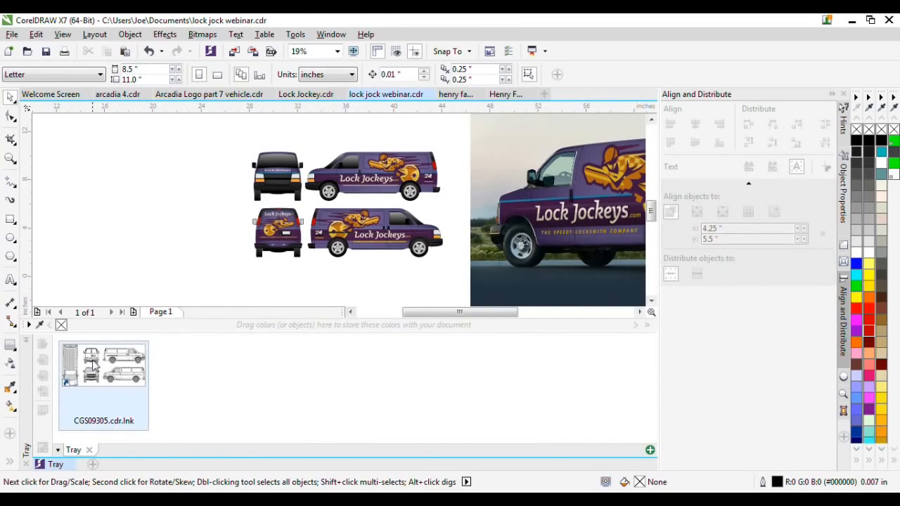
pyautogui.moveTo(109, 376)
pyautogui.moveTo(109, 376); pyautogui.dragTo(136, 198)
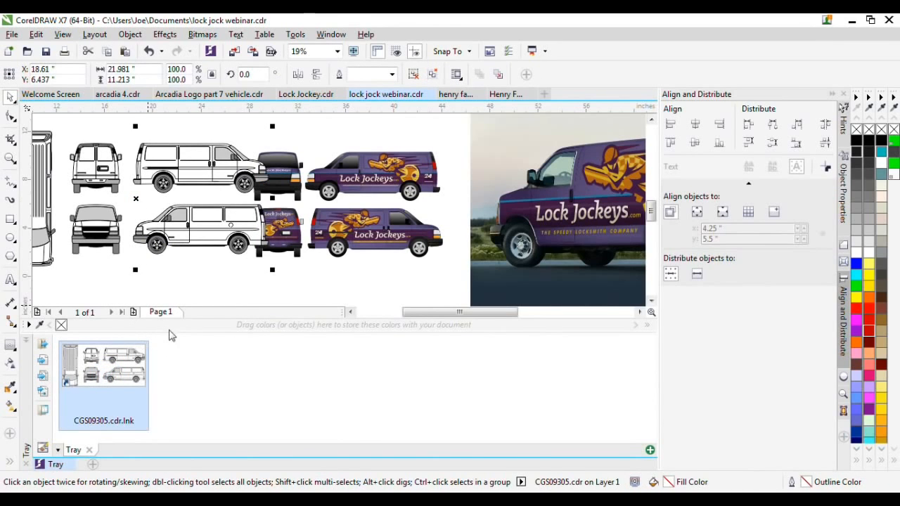
pyautogui.moveTo(202, 175); pyautogui.dragTo(140, 180)
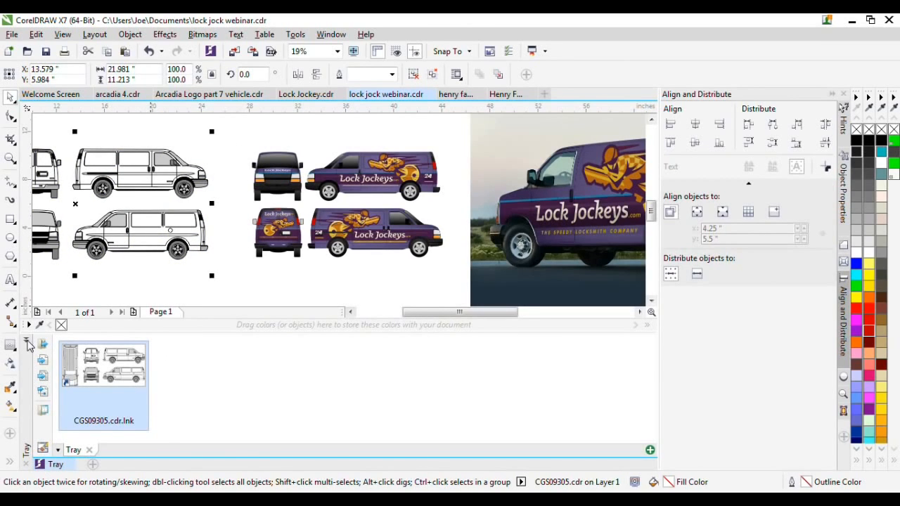
pyautogui.click(28, 344)
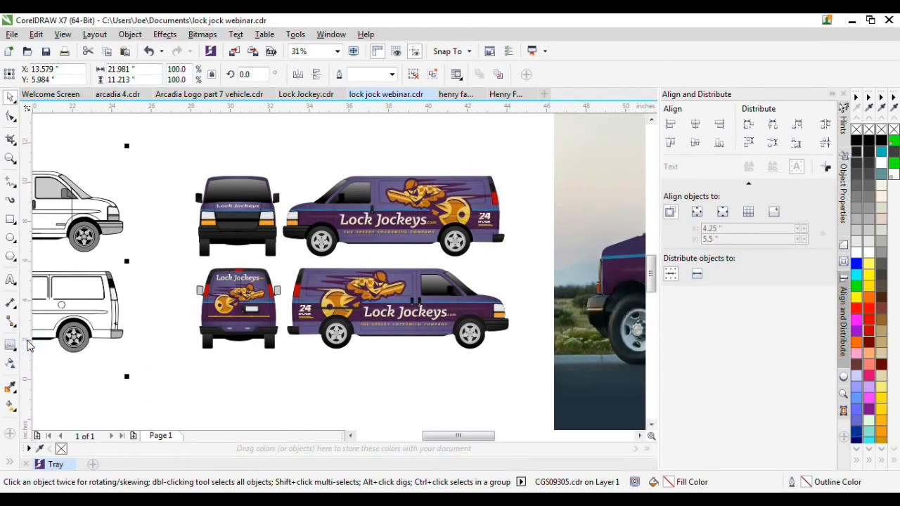
pyautogui.moveTo(441, 427); pyautogui.dragTo(395, 439)
pyautogui.moveTo(414, 157); pyautogui.dragTo(424, 241)
pyautogui.click(320, 277)
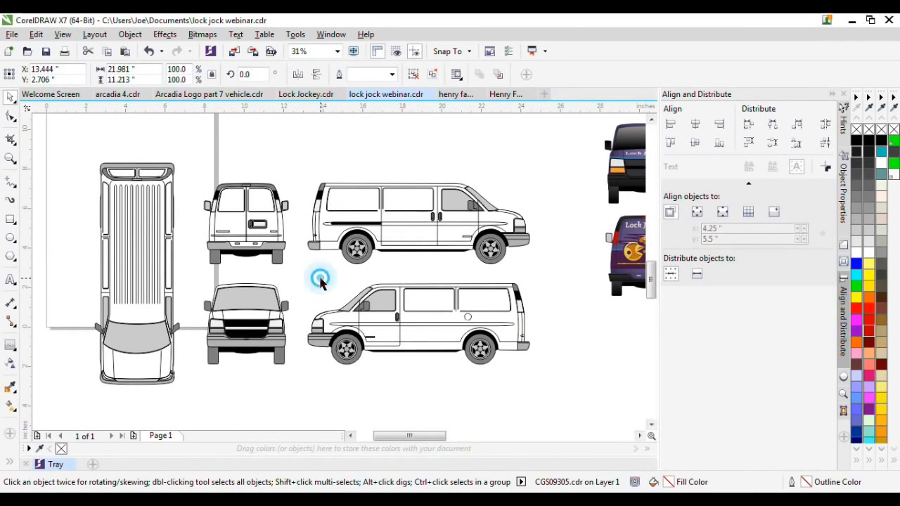
# Ungroup the imported line-art van template once and deselect its parts
pyautogui.scroll(-1, 298, 282)
pyautogui.scroll(1, 384, 237)
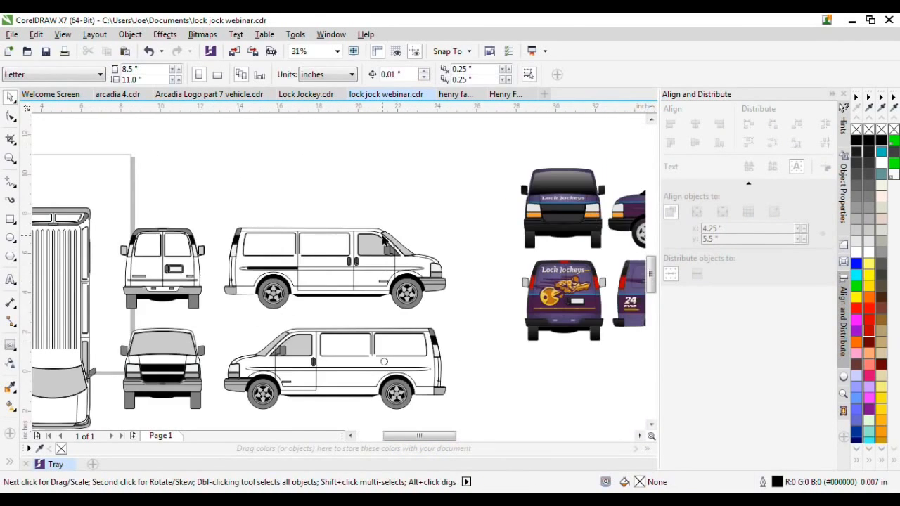
pyautogui.click(372, 229)
pyautogui.rightClick(373, 228)
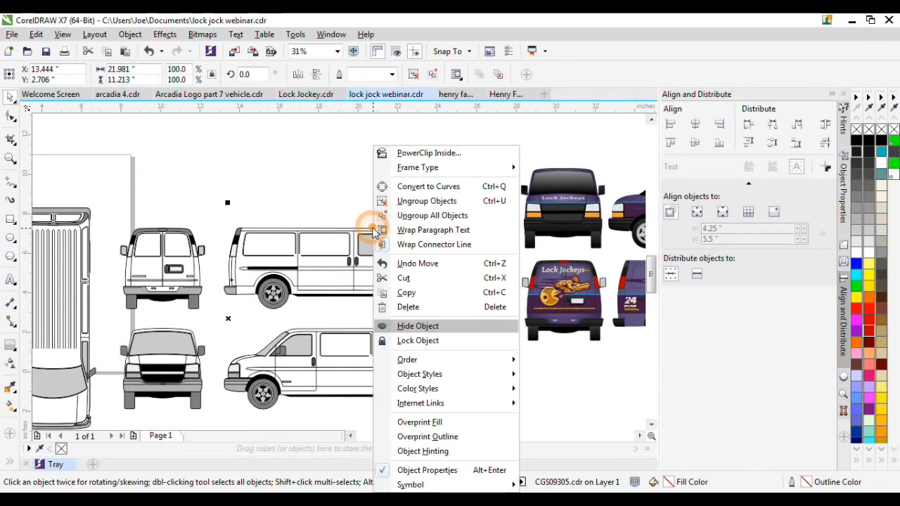
pyautogui.click(426, 204)
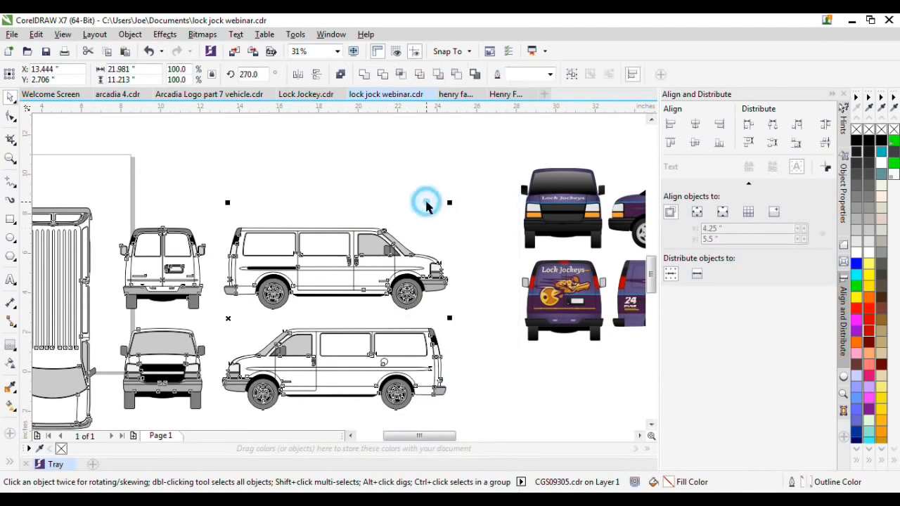
pyautogui.click(375, 188)
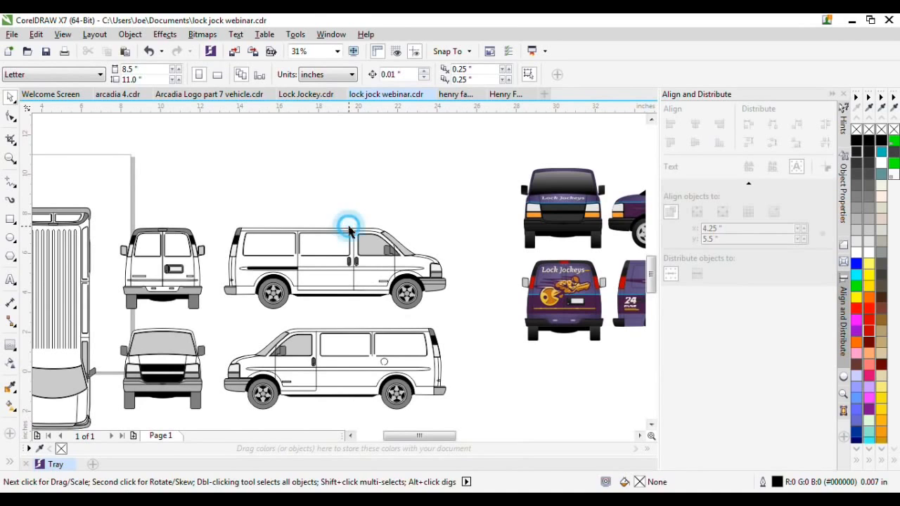
# Try moving the template's upper side-view body curve, undo the move, and fill the curve with Lemon Yellow
pyautogui.doubleClick(349, 231)
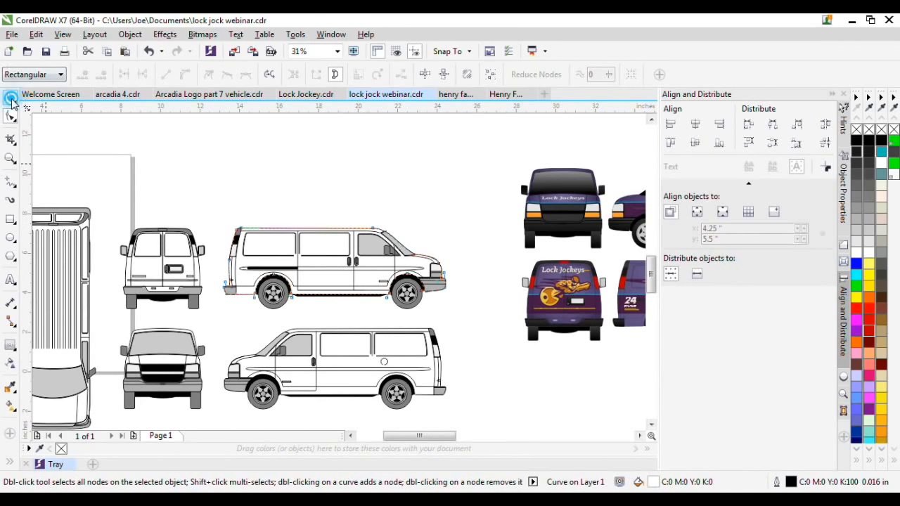
pyautogui.click(10, 96)
pyautogui.scroll(2, 305, 275)
pyautogui.click(364, 236)
pyautogui.moveTo(364, 234); pyautogui.dragTo(335, 161)
pyautogui.hotkey('ctrl', 'z')
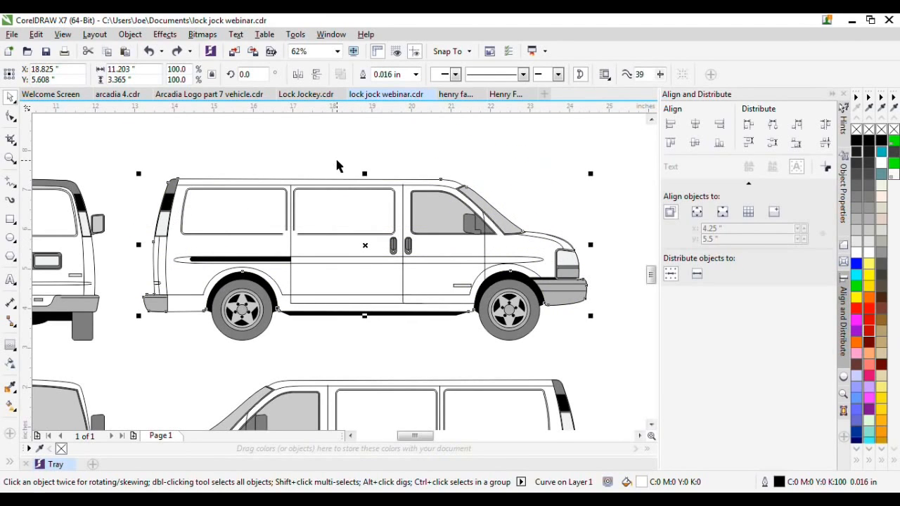
pyautogui.click(870, 278)
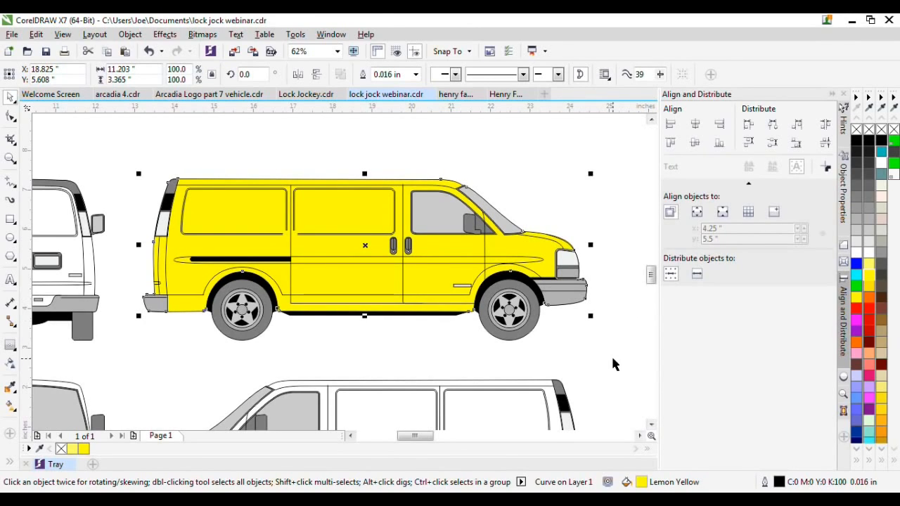
# Try grouping the detail shapes over the yellow van body and moving the group down, and undo both operations
pyautogui.moveTo(616, 353); pyautogui.dragTo(122, 139)
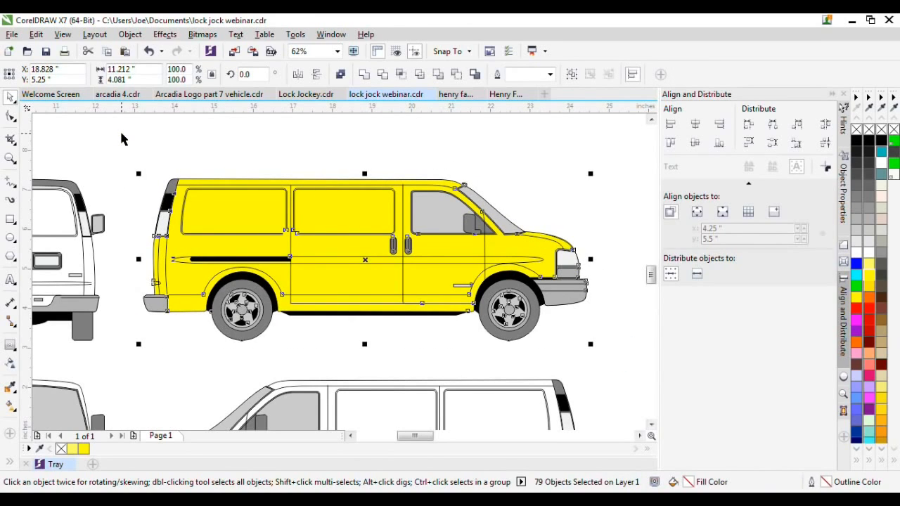
pyautogui.hotkey('ctrl', 'g')
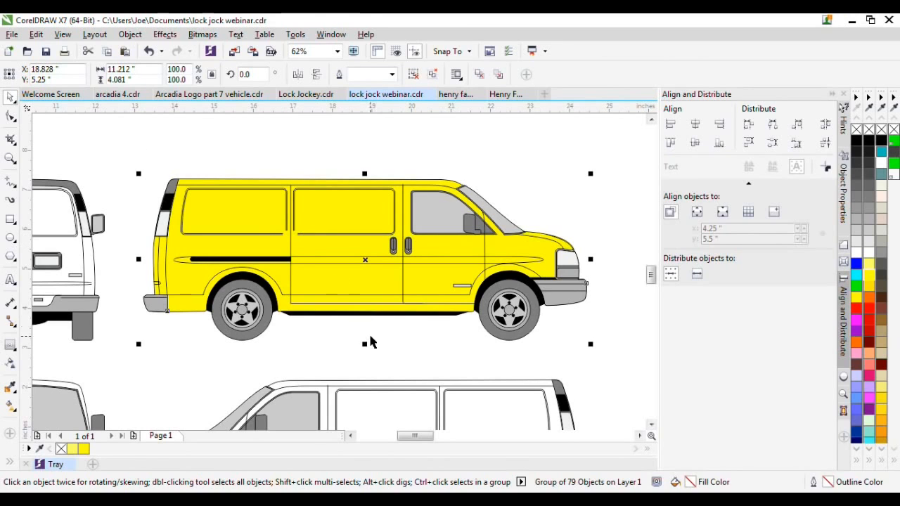
pyautogui.moveTo(367, 261); pyautogui.dragTo(382, 356)
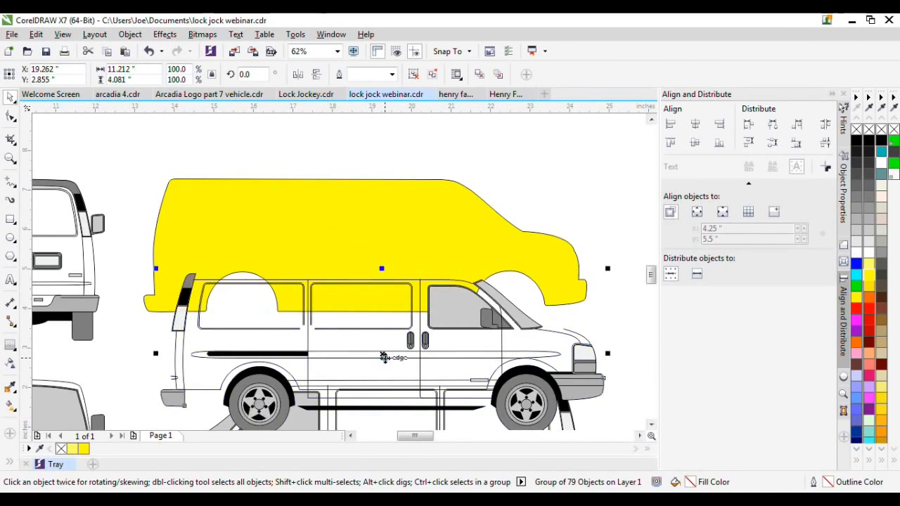
pyautogui.hotkey('ctrl', 'z')
pyautogui.hotkey('ctrl', 'z')
# Move the yellow body curve about 1.3 inches upward, off the upper side-view van's detail shapes, after undoing a first trial move
pyautogui.moveTo(307, 179); pyautogui.dragTo(316, 134)
pyautogui.hotkey('ctrl', 'z')
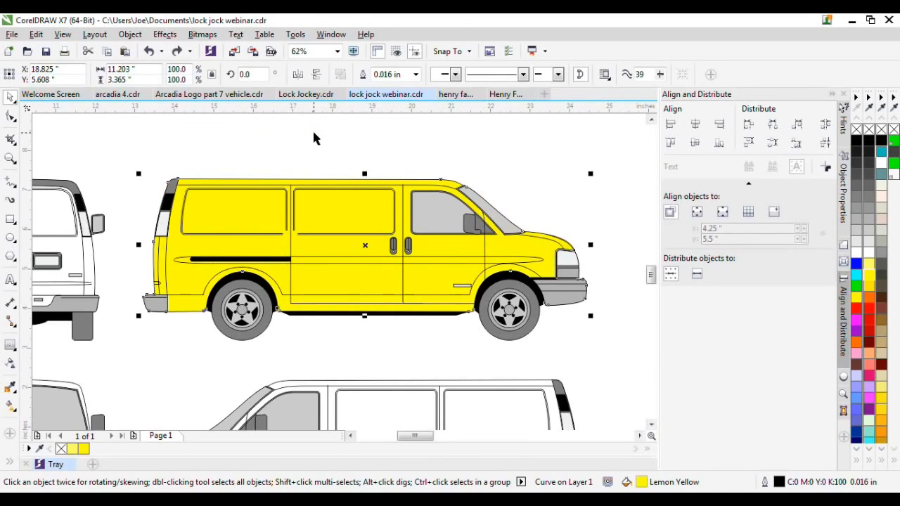
pyautogui.moveTo(319, 180); pyautogui.dragTo(314, 127)
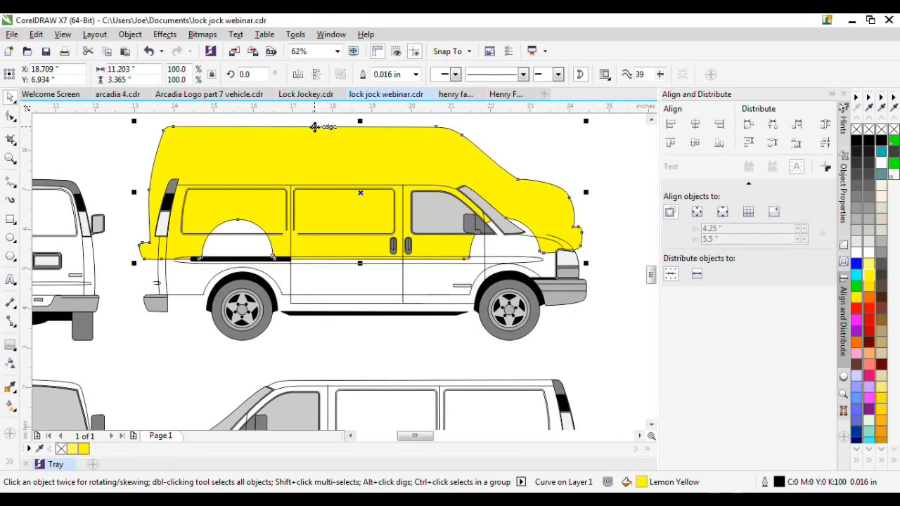
# Undo the last upward move of the yellow body curve
pyautogui.hotkey('ctrl', 'z')
pyautogui.scroll(-2, 271, 237)
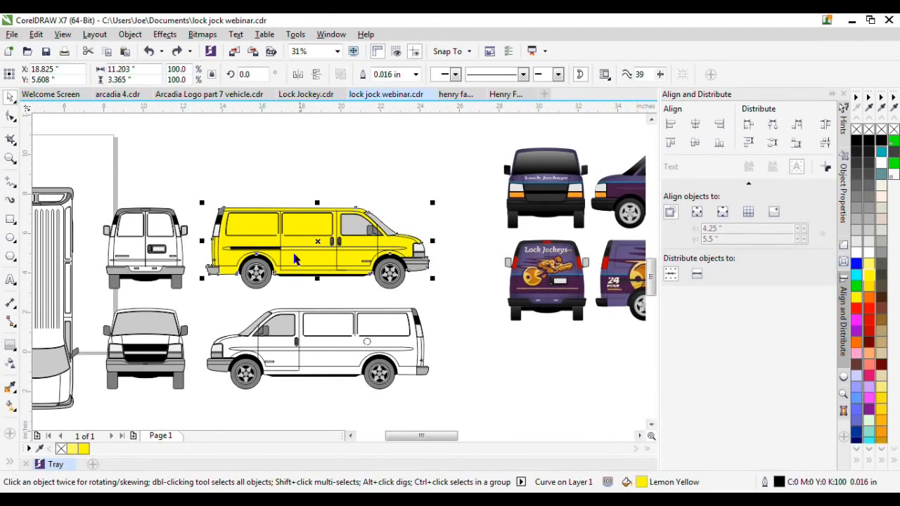
# Place a duplicate of the purple Lock Jockeys artwork above the line-art vans, and cut it from the page for pasting
pyautogui.scroll(-4, 295, 259)
pyautogui.scroll(2, 531, 385)
pyautogui.moveTo(612, 377); pyautogui.dragTo(277, 205)
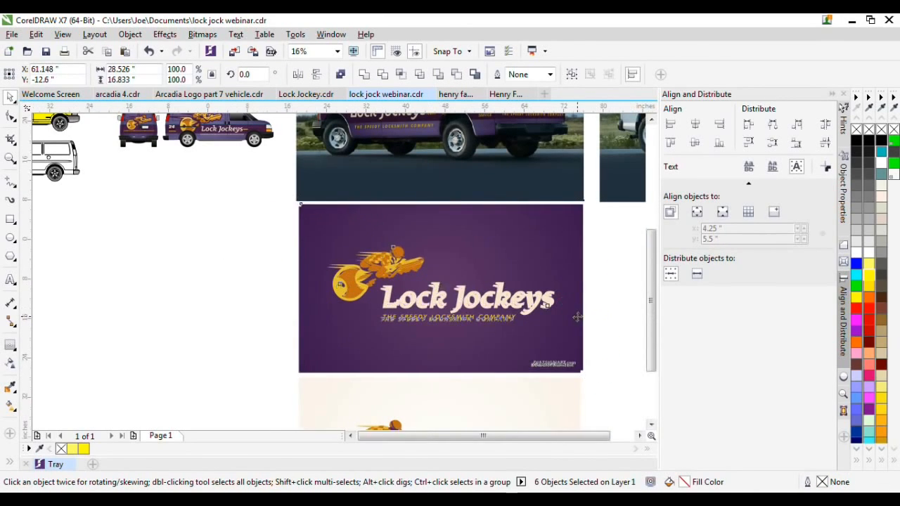
pyautogui.scroll(-2, 568, 312)
pyautogui.moveTo(523, 278); pyautogui.dragTo(279, 129)
pyautogui.scroll(2, 280, 129)
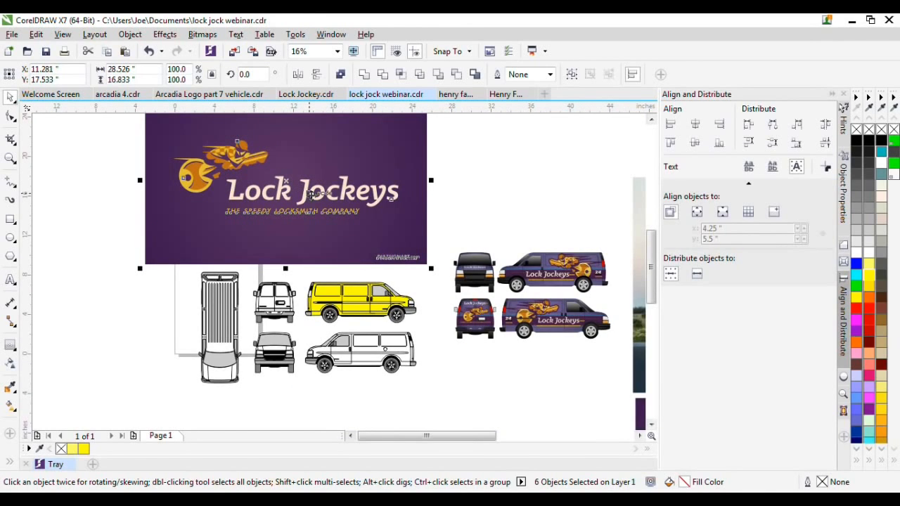
pyautogui.press('Delete')
# Convert the upper side-view van's yellow body curve into an empty PowerClip frame and deselect it
pyautogui.scroll(4, 355, 290)
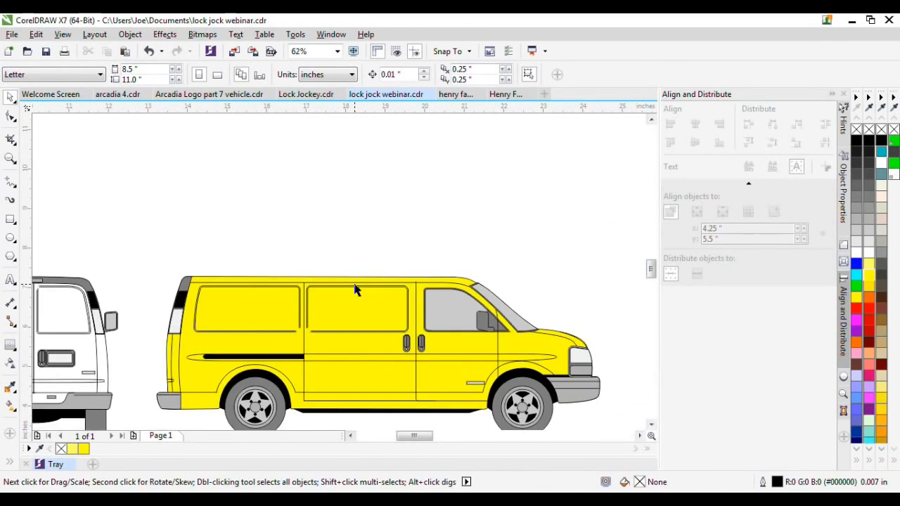
pyautogui.click(11, 221)
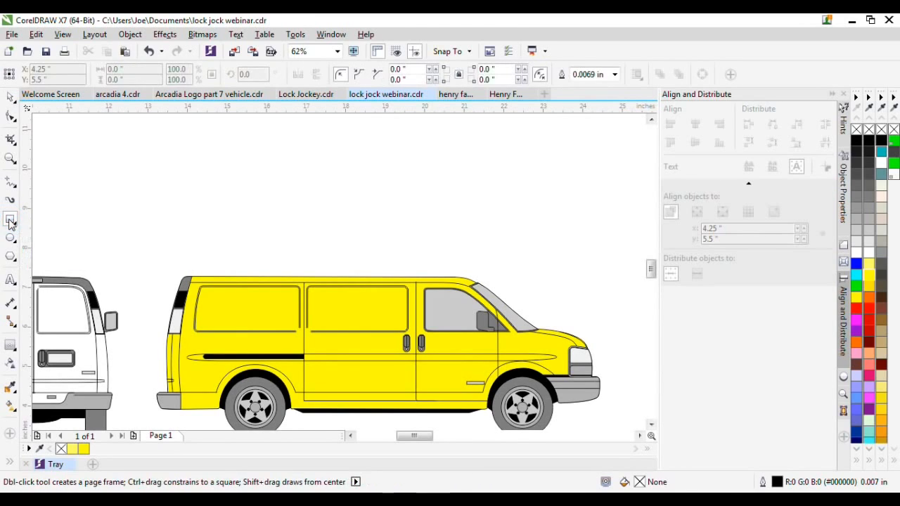
pyautogui.click(10, 97)
pyautogui.click(245, 282)
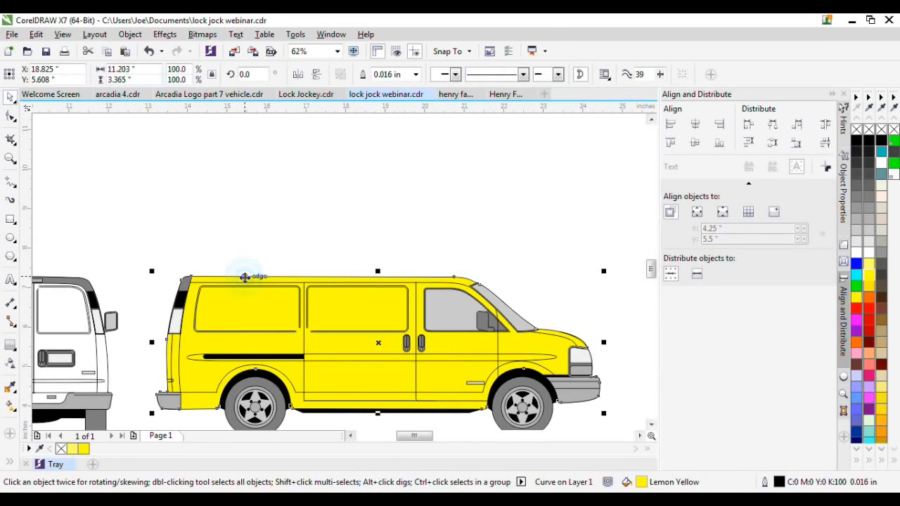
pyautogui.rightClick(244, 278)
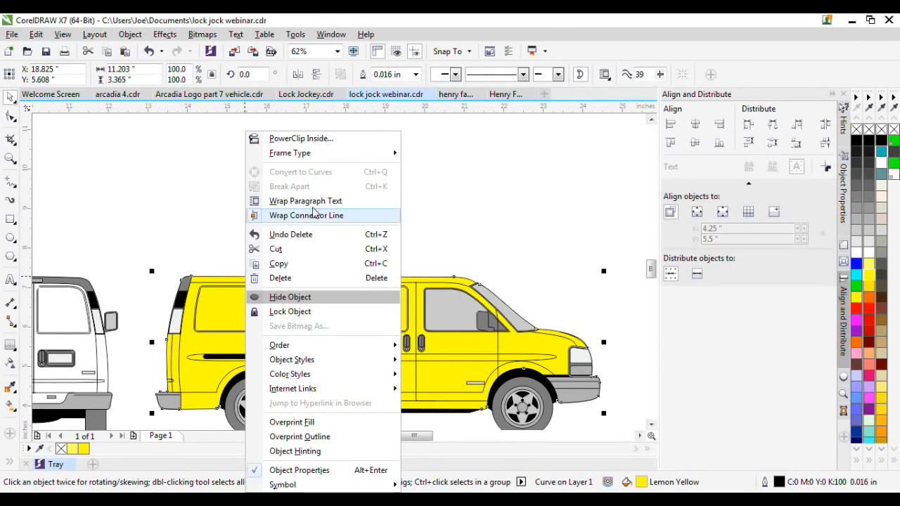
pyautogui.moveTo(327, 161)
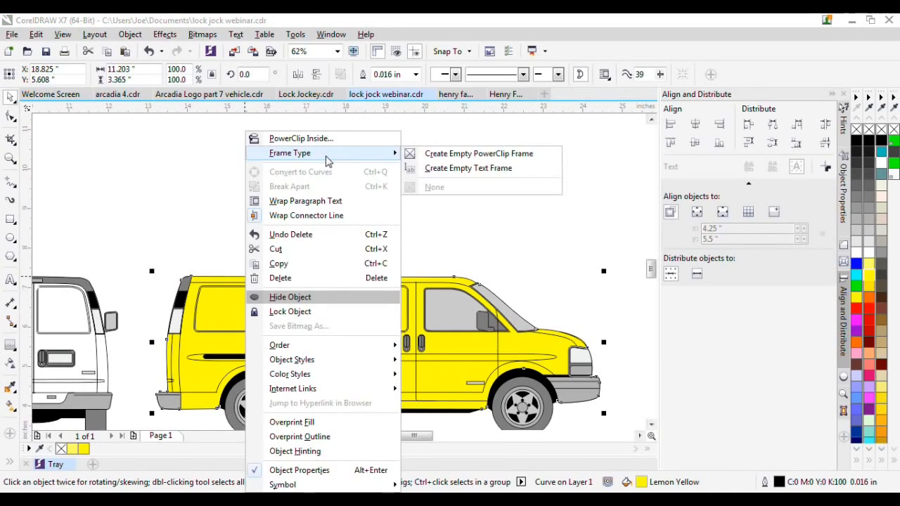
pyautogui.click(464, 154)
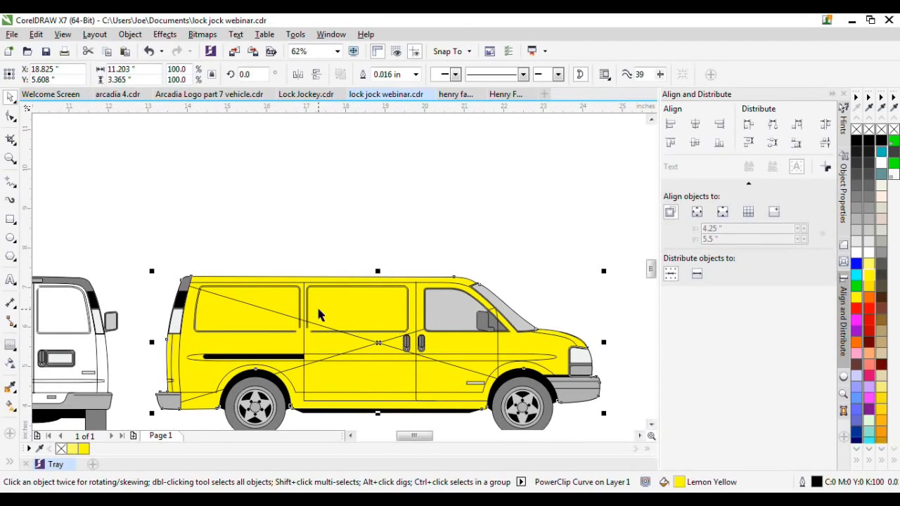
pyautogui.click(322, 245)
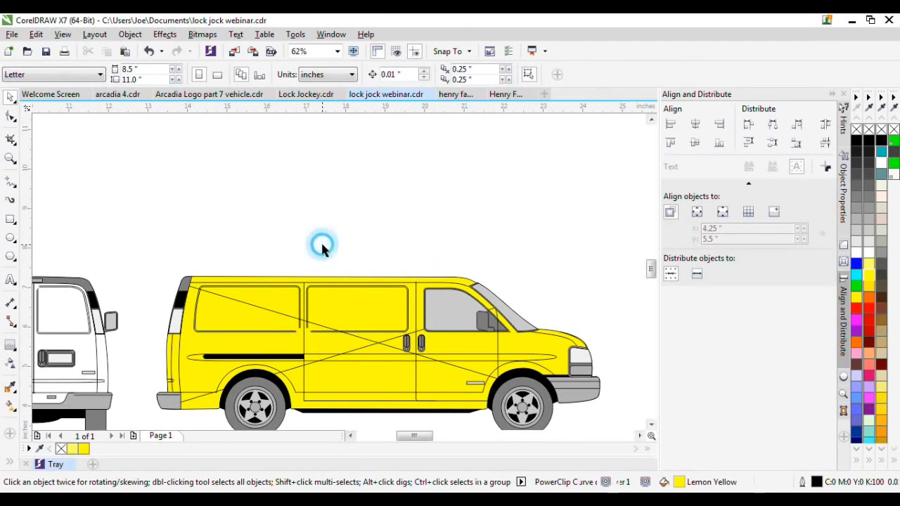
# Open the van body's PowerClip for editing, and paste the purple Lock Jockeys artwork just above the van
pyautogui.click(304, 280)
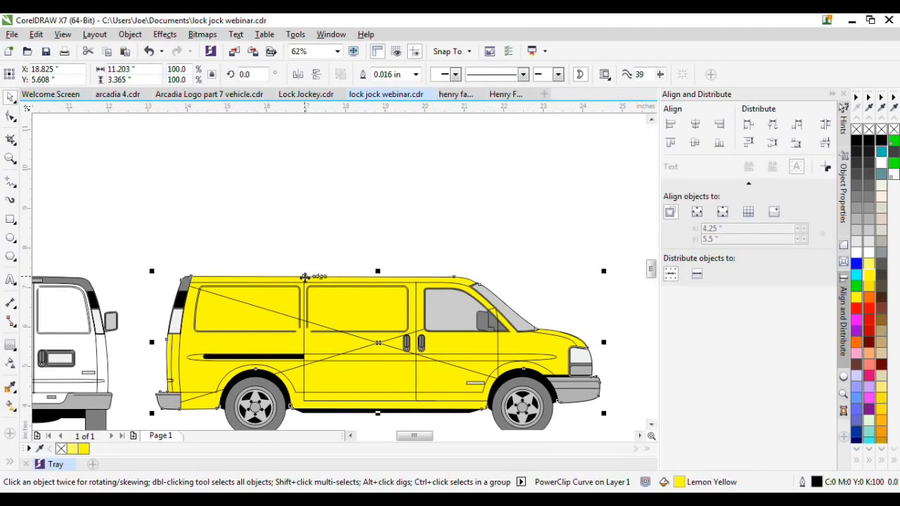
pyautogui.doubleClick(305, 278)
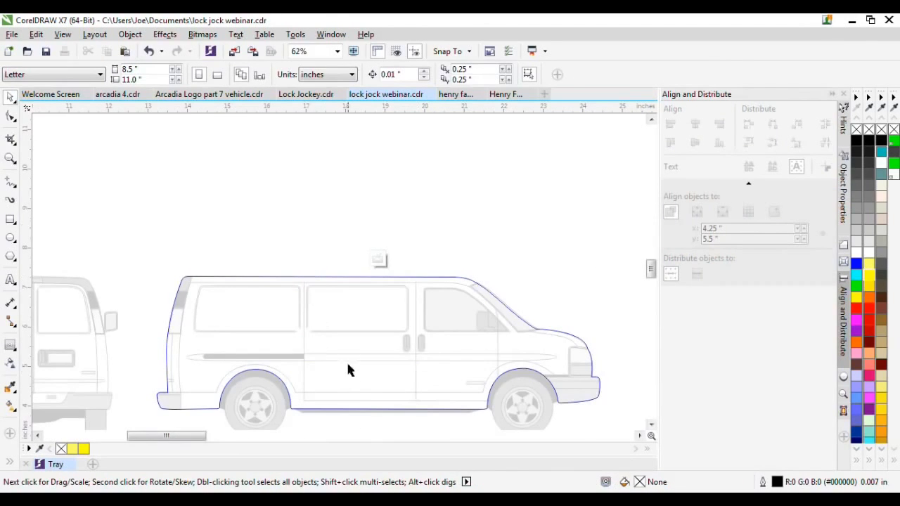
pyautogui.scroll(-7, 348, 371)
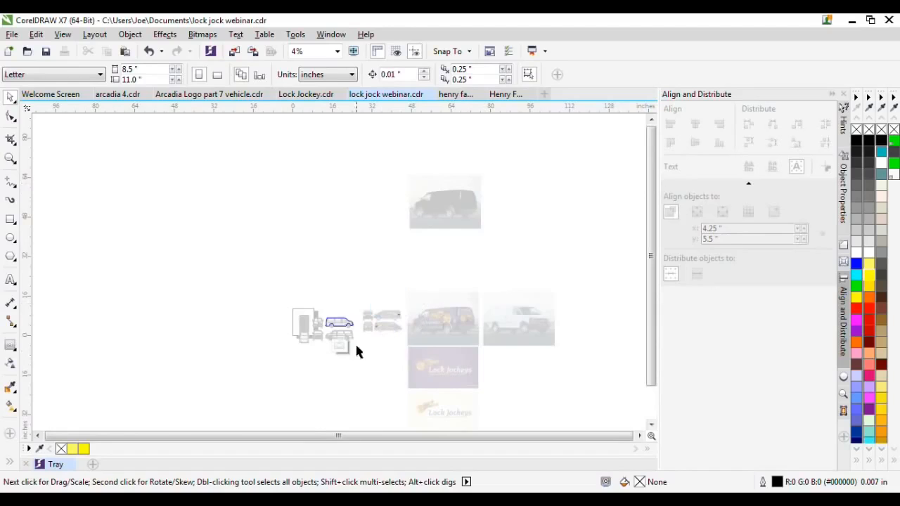
pyautogui.scroll(5, 328, 341)
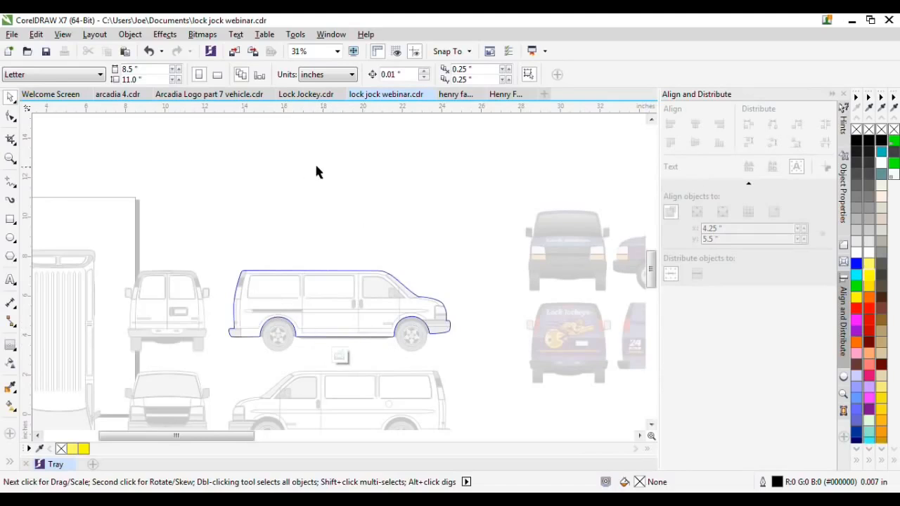
pyautogui.rightClick(233, 178)
pyautogui.click(284, 262)
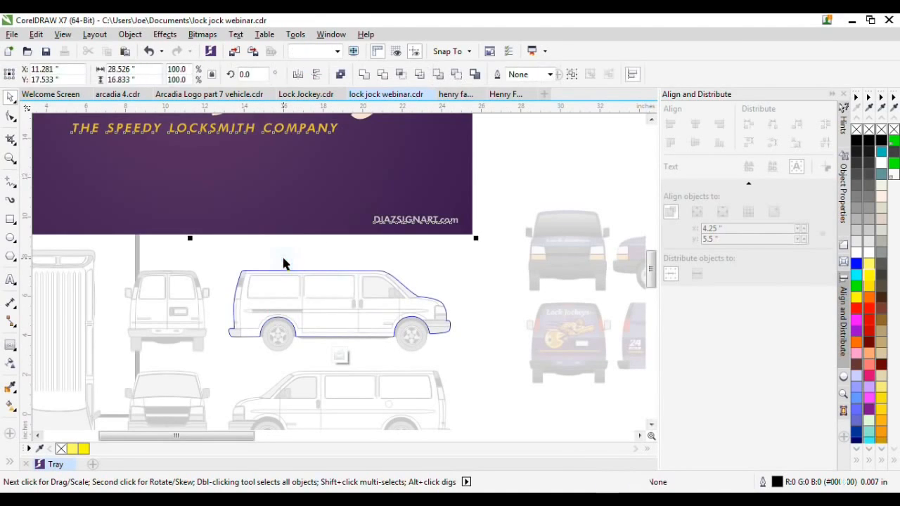
pyautogui.moveTo(295, 182); pyautogui.dragTo(372, 200)
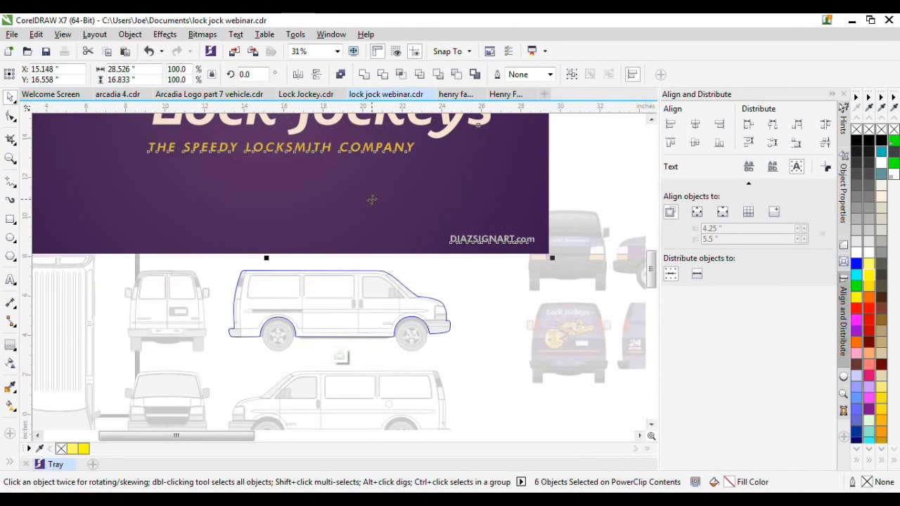
pyautogui.click(456, 294)
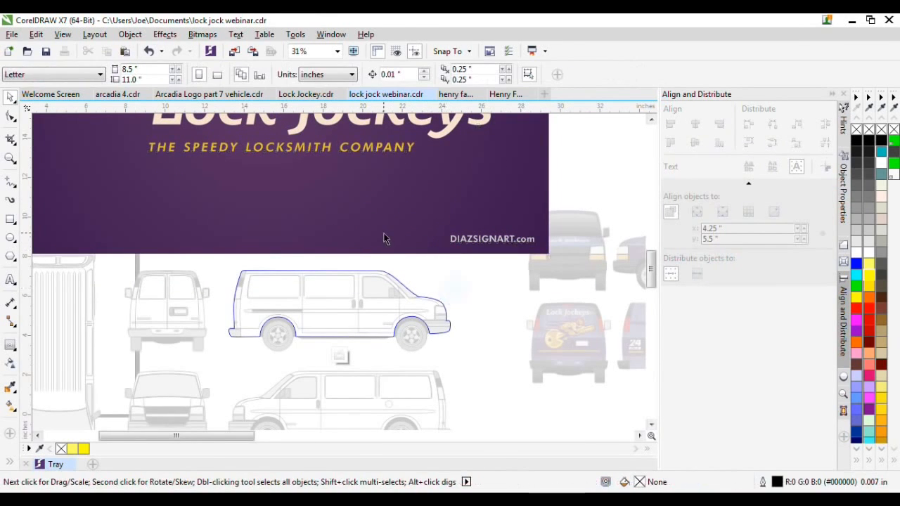
# Draw a rectangle about 12.467 by 4.2 inches around the van body outline inside the PowerClip
pyautogui.scroll(-2, 384, 237)
pyautogui.scroll(2, 374, 238)
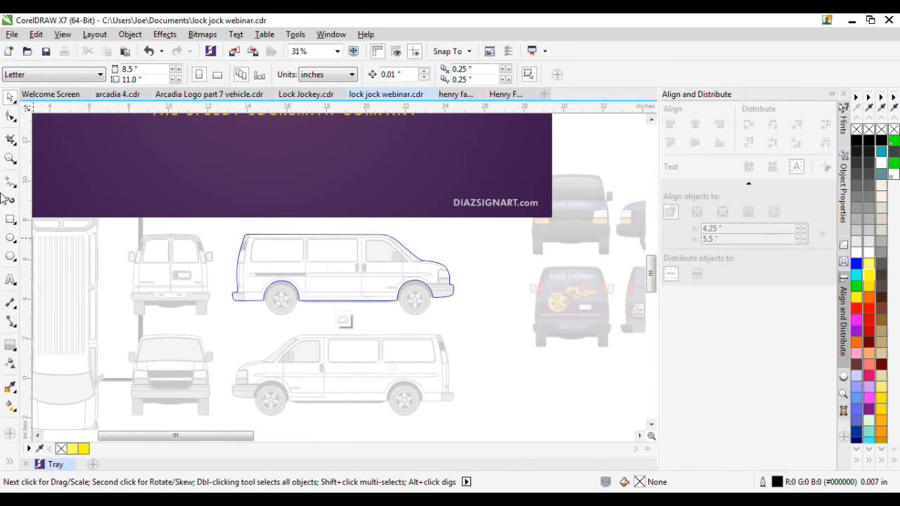
pyautogui.click(11, 220)
pyautogui.moveTo(215, 226); pyautogui.dragTo(462, 310)
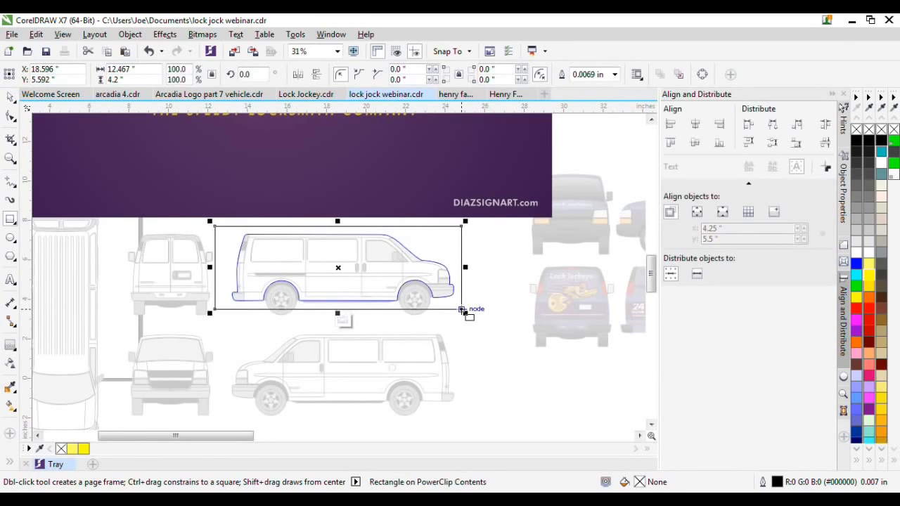
pyautogui.scroll(2, 311, 285)
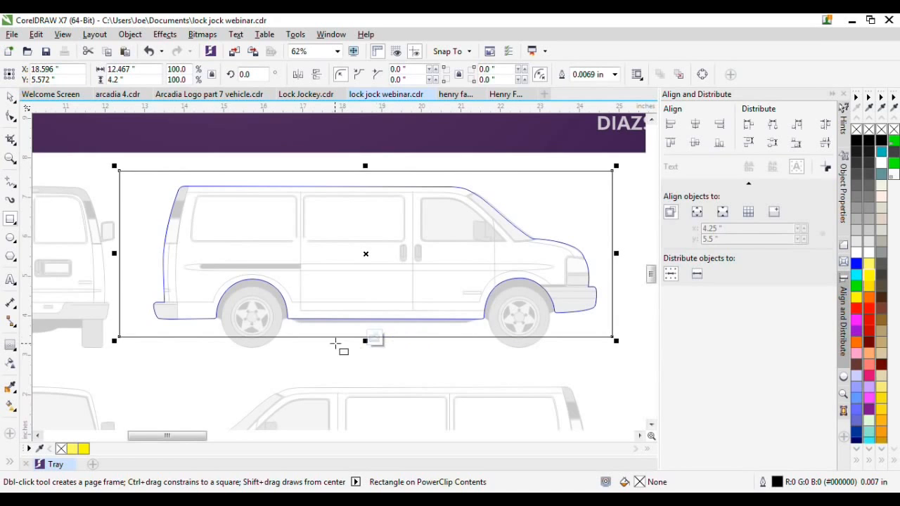
# Fill the rectangle with the dark purple sampled from the lower edge of the Lock Jockeys artwork
pyautogui.scroll(-1, 438, 323)
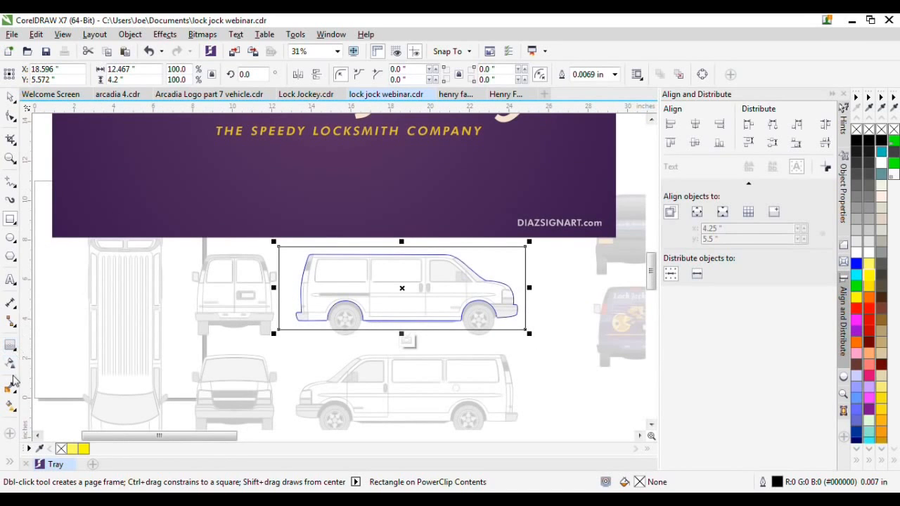
pyautogui.click(11, 386)
pyautogui.click(289, 213)
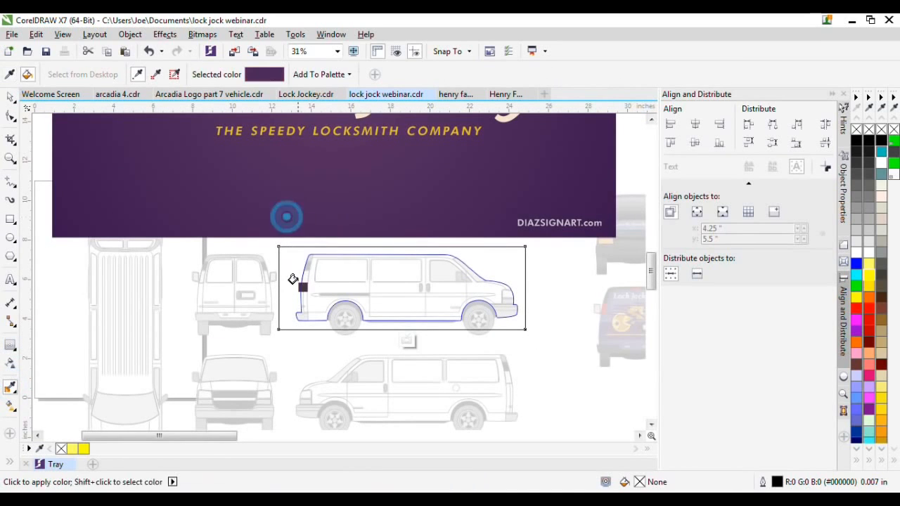
pyautogui.click(294, 281)
pyautogui.scroll(1, 476, 328)
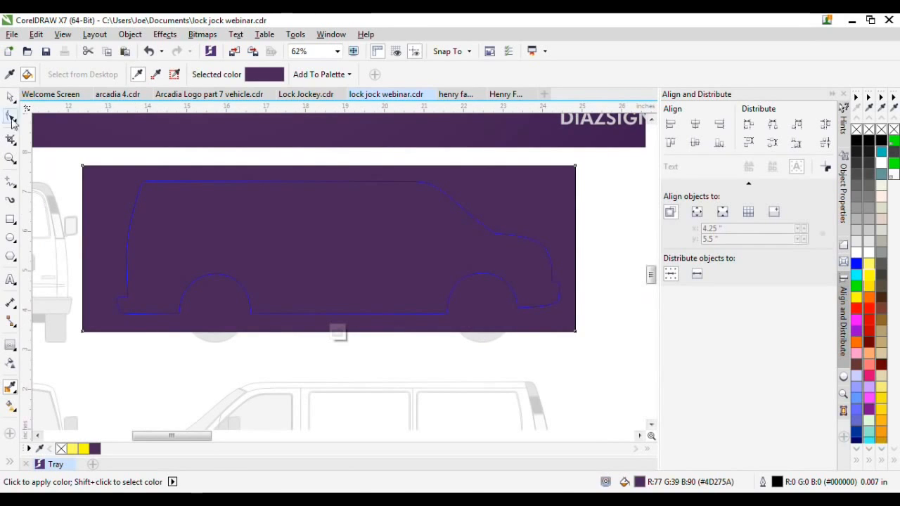
# Reduce the purple rectangle's height to about 3.727 inches from its center, and finish editing the PowerClip
pyautogui.click(11, 96)
pyautogui.moveTo(338, 331); pyautogui.dragTo(328, 327)
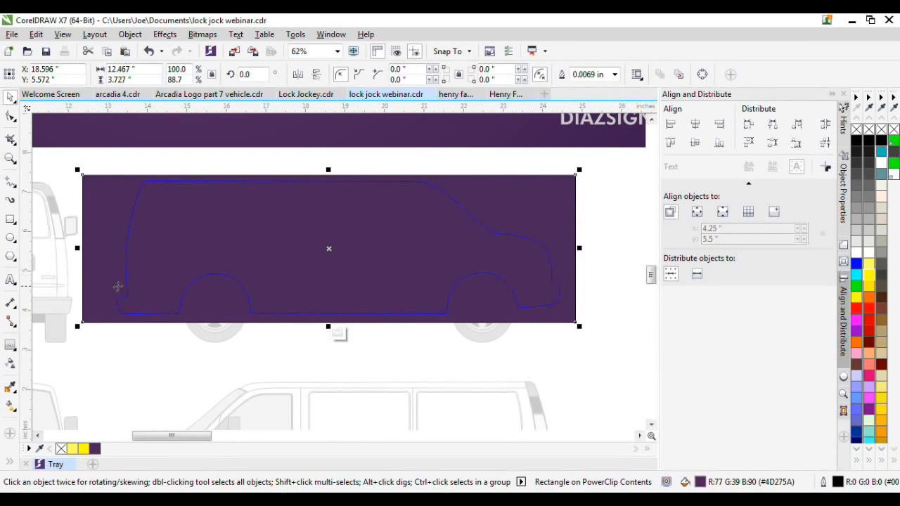
pyautogui.click(339, 334)
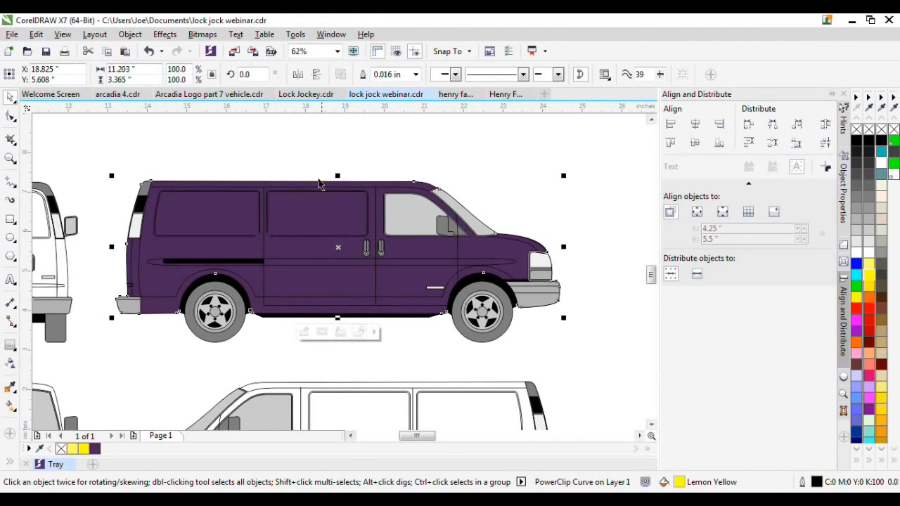
pyautogui.click(354, 146)
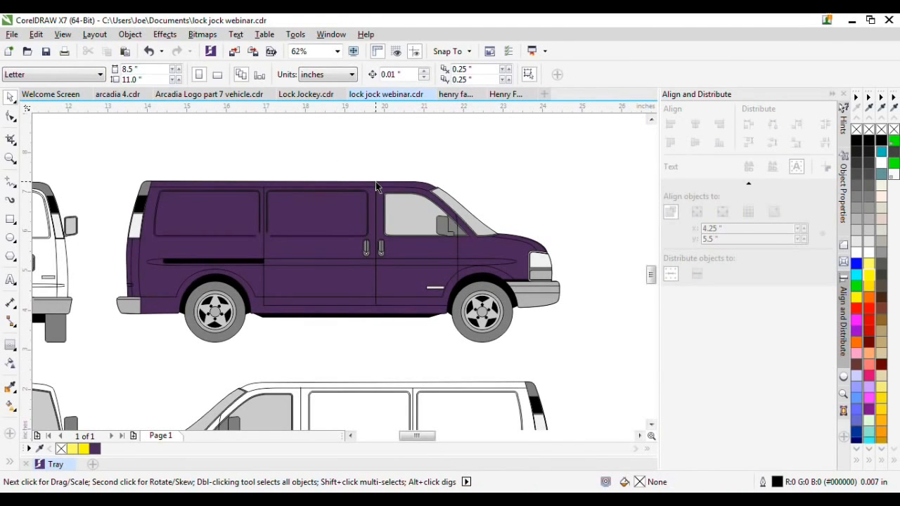
# Reopen the van body's PowerClip contents, and move the purple rectangle off the outline to just below the van
pyautogui.click(375, 181)
pyautogui.doubleClick(375, 182)
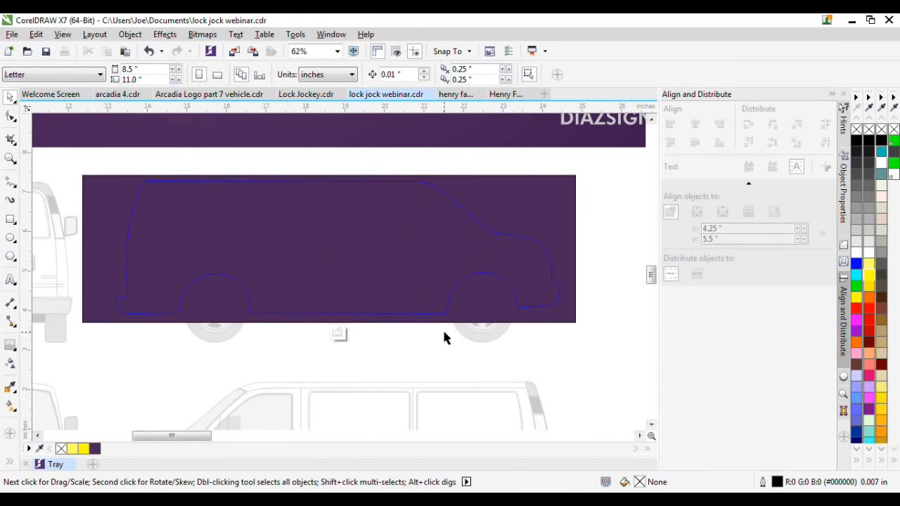
pyautogui.scroll(-2, 558, 324)
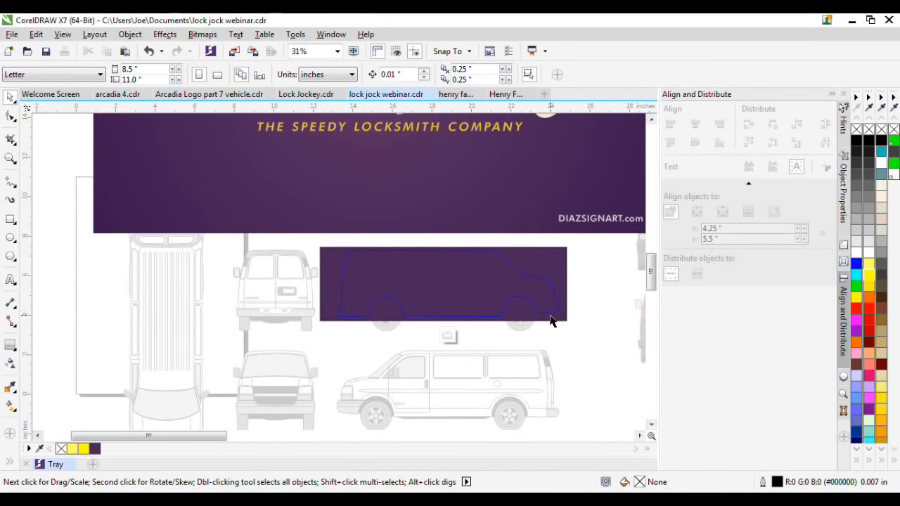
pyautogui.scroll(2, 554, 325)
pyautogui.click(562, 327)
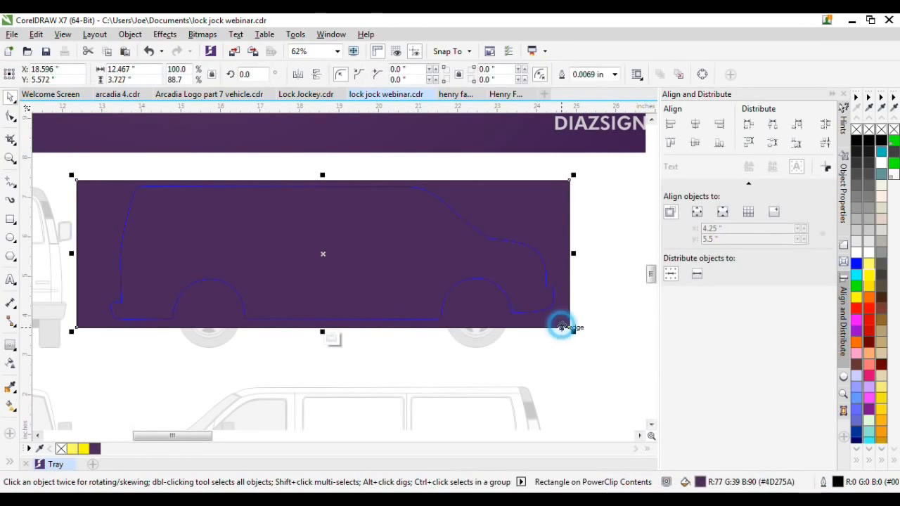
pyautogui.moveTo(339, 218); pyautogui.dragTo(321, 367)
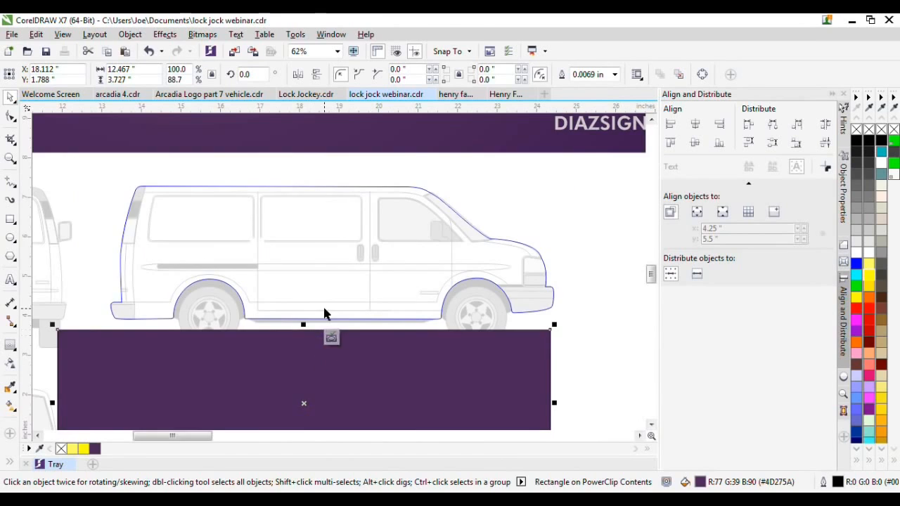
# Draw a thin rectangular stripe about 11.025 by 0.042 inches across the van's side, from front to rear below the windows
pyautogui.scroll(-2, 325, 311)
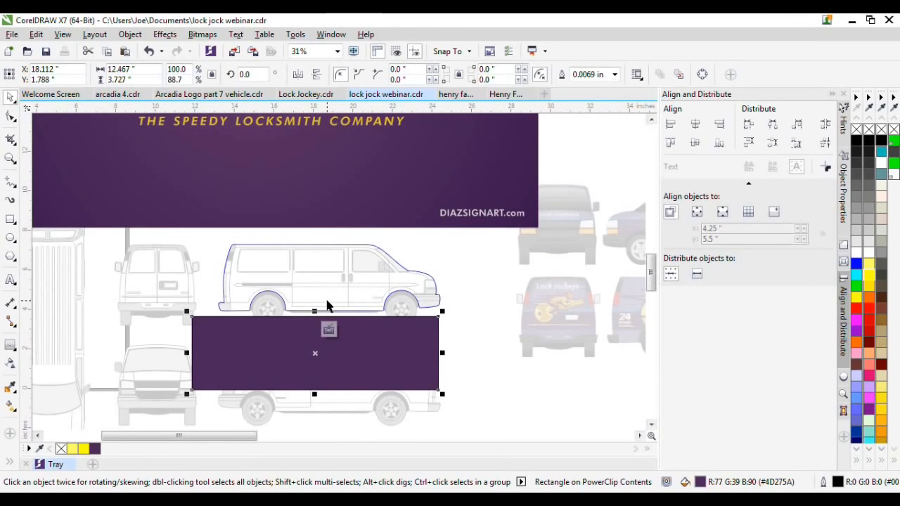
pyautogui.scroll(2, 341, 277)
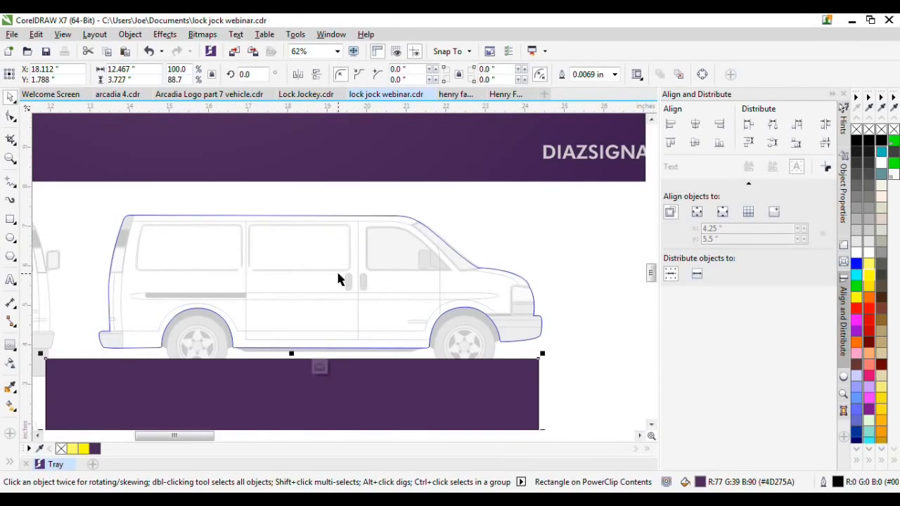
pyautogui.scroll(-2, 338, 279)
pyautogui.scroll(2, 337, 279)
pyautogui.click(10, 181)
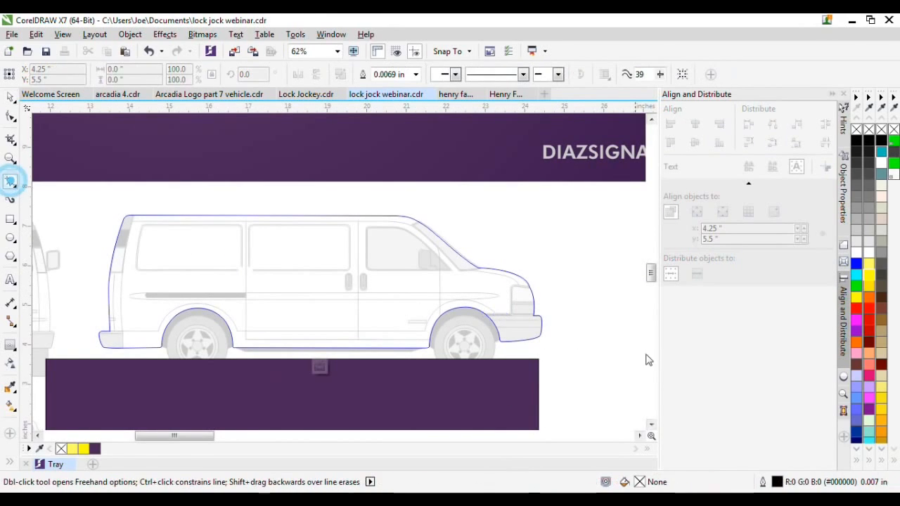
pyautogui.click(11, 219)
pyautogui.scroll(2, 563, 288)
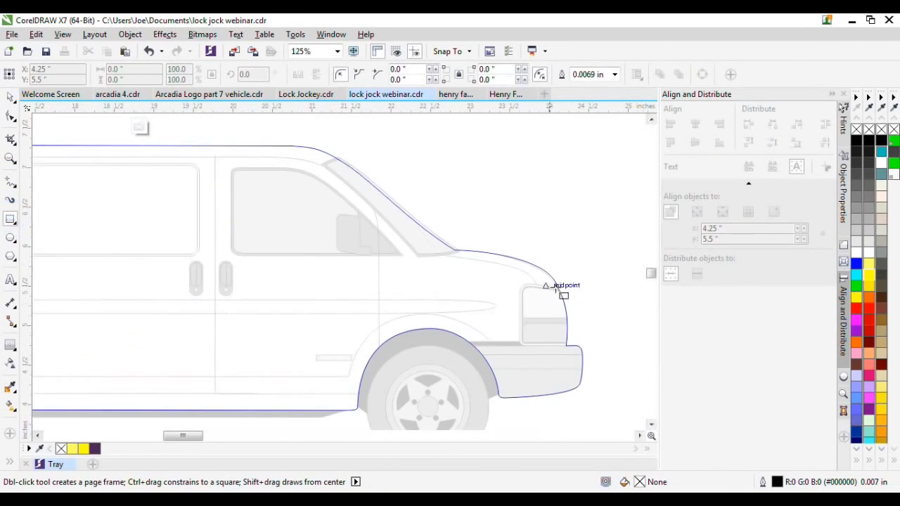
pyautogui.moveTo(573, 283); pyautogui.dragTo(55, 303)
pyautogui.moveTo(4, 276); pyautogui.dragTo(51, 284)
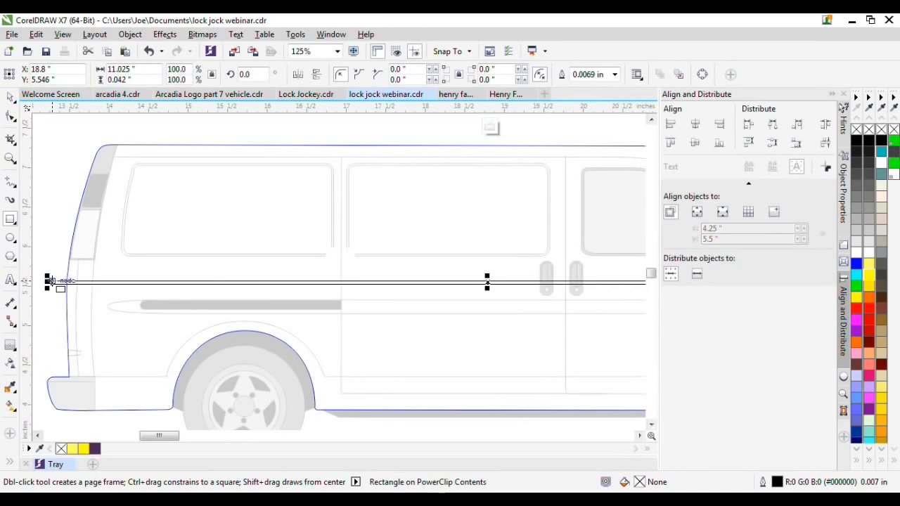
# Draw a second thin rectangular stripe about 12.7 by 0.067 inches across the van's lower side, through the wheel arches
pyautogui.scroll(-1, 51, 285)
pyautogui.scroll(-1, 377, 300)
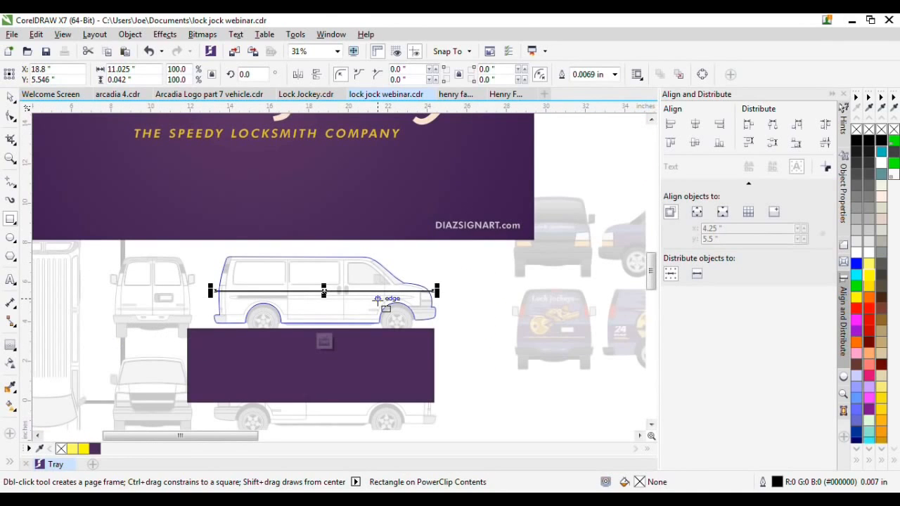
pyautogui.moveTo(207, 308); pyautogui.dragTo(458, 310)
pyautogui.scroll(1, 311, 316)
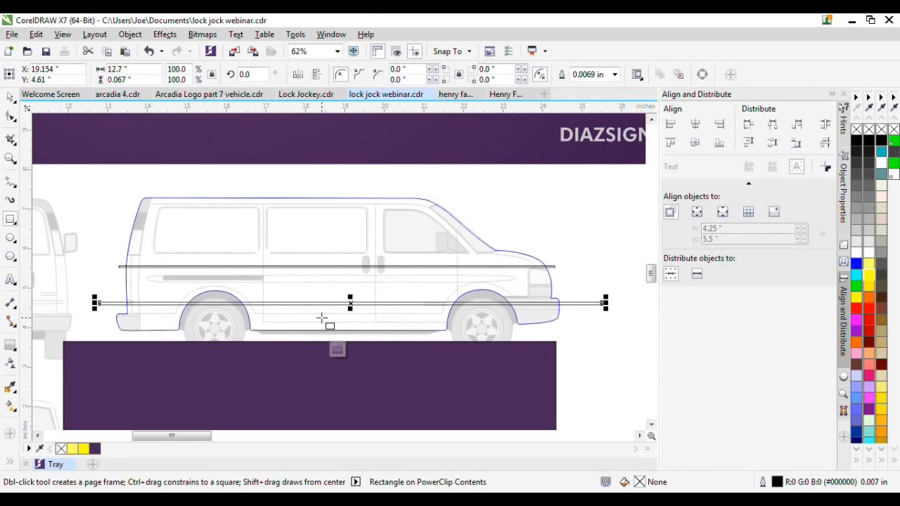
pyautogui.scroll(2, 320, 316)
pyautogui.scroll(-1, 382, 301)
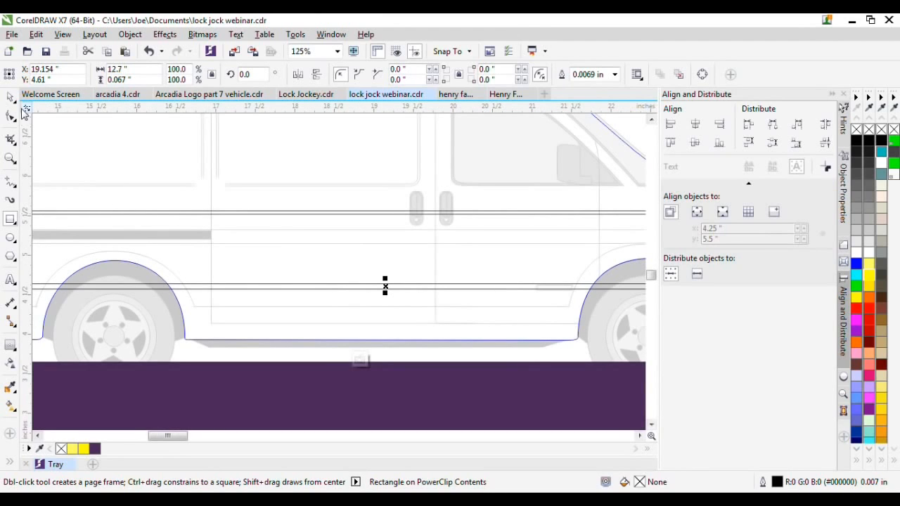
# Duplicate the stripe below the windows, move the copy down to the lower stripe's position, and delete the thicker hand-drawn stripe there
pyautogui.press('space')
pyautogui.click(279, 214)
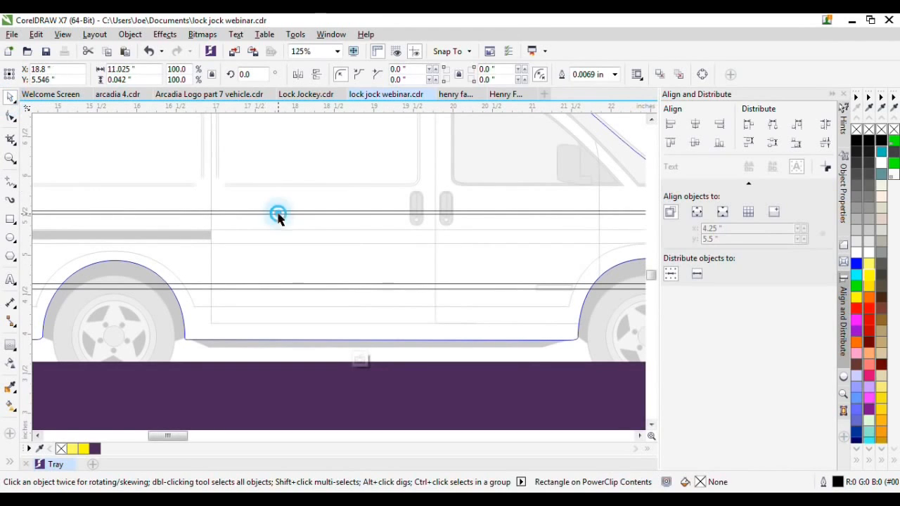
pyautogui.hotkey('ctrl', 'd')
pyautogui.moveTo(388, 193); pyautogui.dragTo(372, 290)
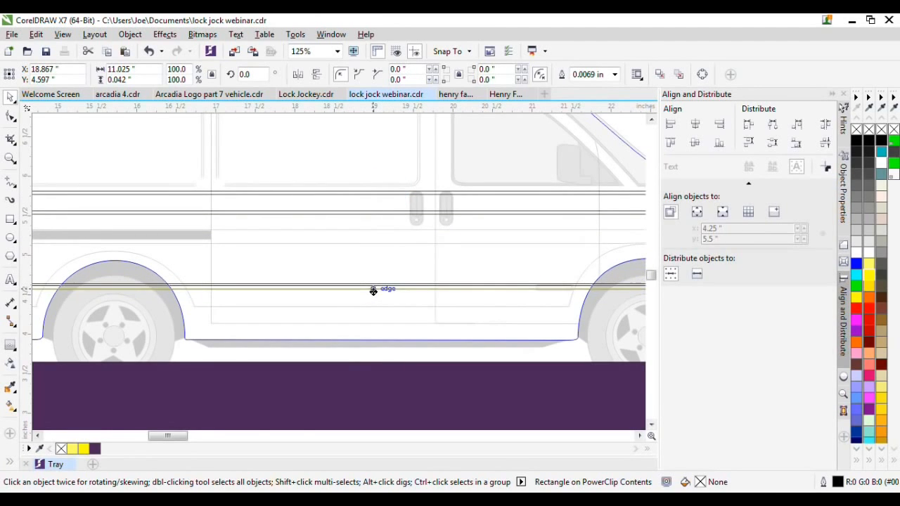
pyautogui.scroll(2, 378, 291)
pyautogui.click(375, 285)
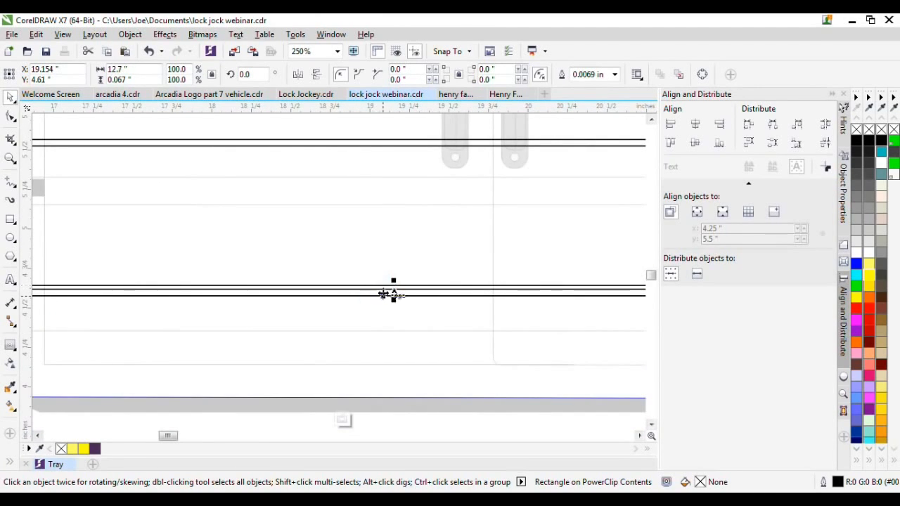
pyautogui.press('Delete')
# Draw a rectangle about 11.147 by 0.892 inches that fills the gap between the two stripes along the van's side
pyautogui.scroll(-1, 362, 288)
pyautogui.scroll(-1, 339, 258)
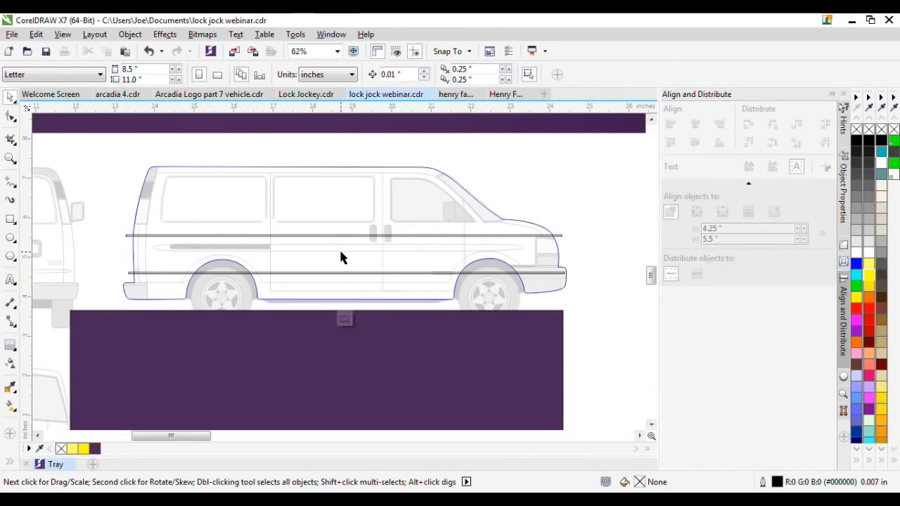
pyautogui.click(11, 219)
pyautogui.moveTo(125, 236); pyautogui.dragTo(567, 271)
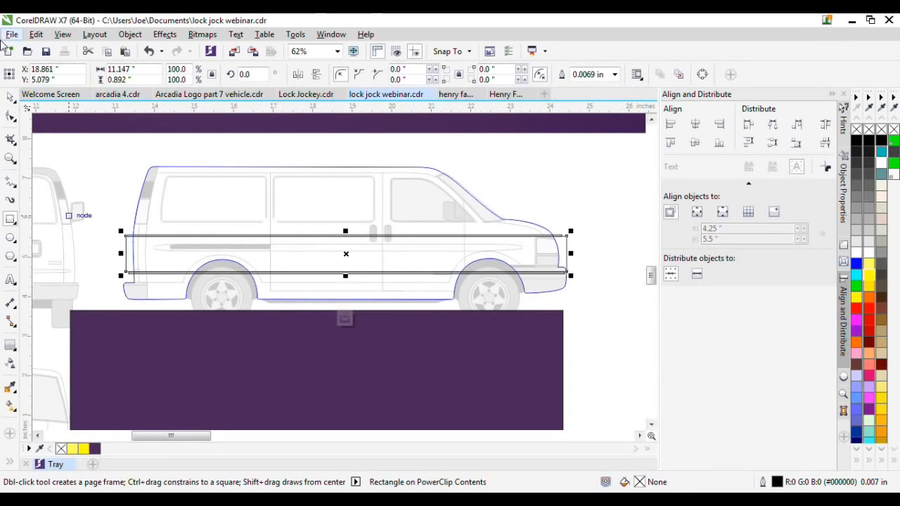
# Move the large purple rectangle from below the van back up so it covers the whole van body outline
pyautogui.click(11, 96)
pyautogui.moveTo(280, 353); pyautogui.dragTo(314, 203)
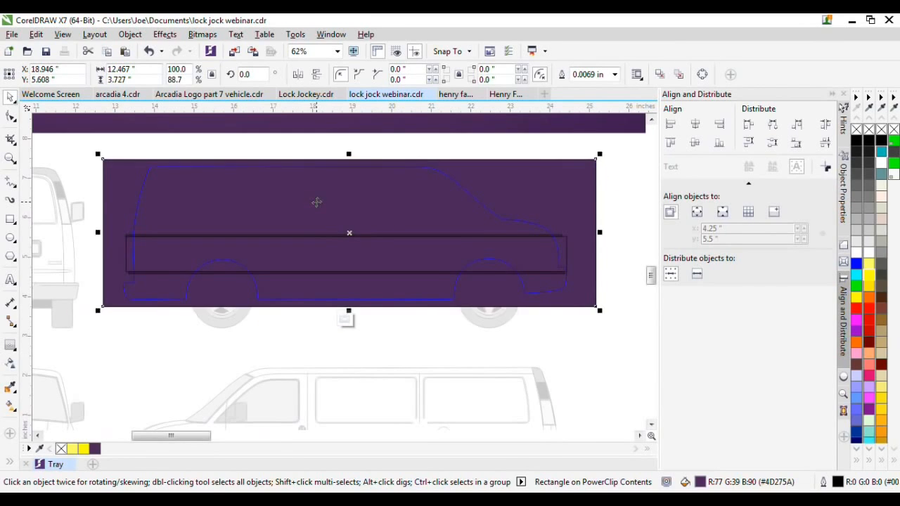
pyautogui.scroll(-1, 222, 223)
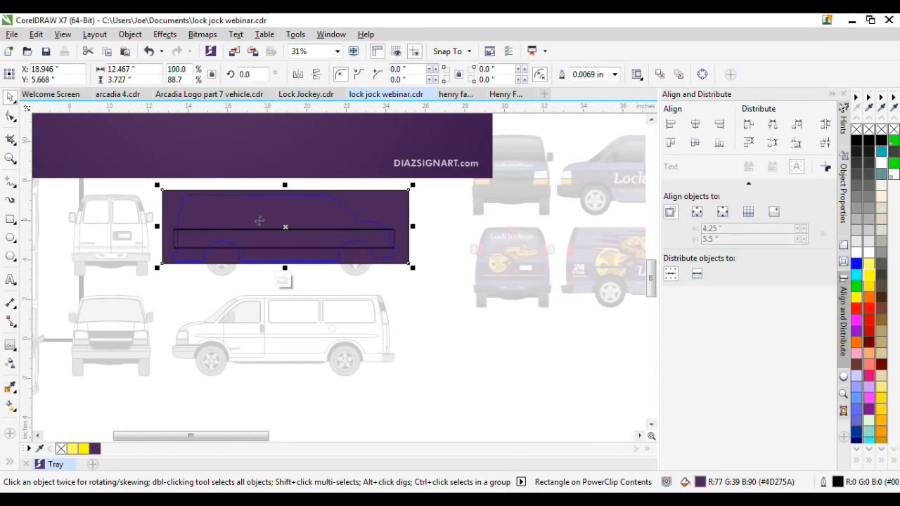
pyautogui.scroll(1, 209, 243)
# Fill the rectangle between the two stripes with the dark purple sampled from the large rectangle behind it
pyautogui.click(168, 241)
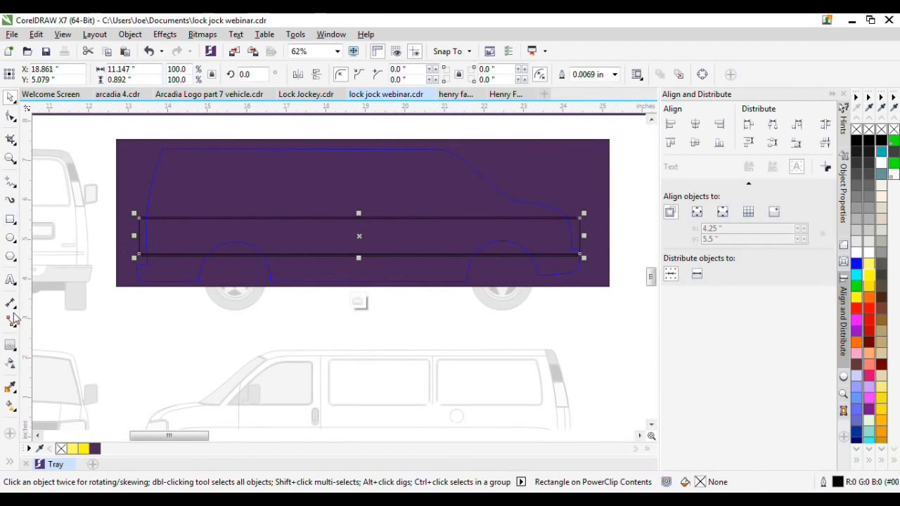
pyautogui.click(11, 387)
pyautogui.click(209, 180)
pyautogui.scroll(2, 136, 238)
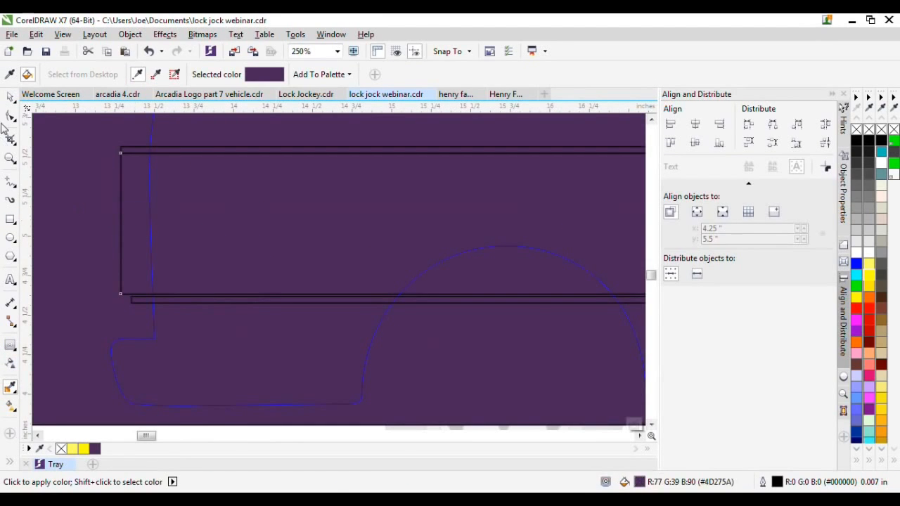
# Darken the wide band's purple fill by mixing in small amounts of black until it reaches #381D42
pyautogui.click(9, 96)
pyautogui.scroll(-1, 139, 269)
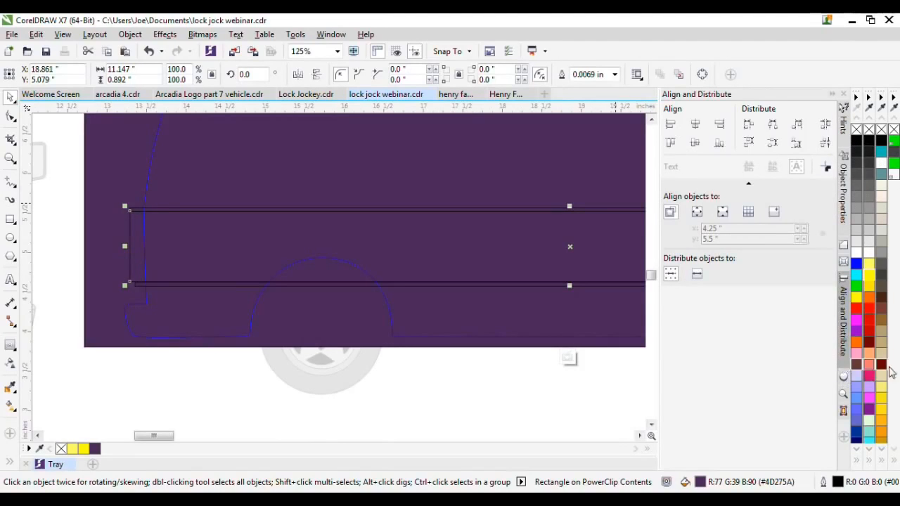
pyautogui.keyDown('ctrl'); pyautogui.click(857, 145); pyautogui.keyUp('ctrl')
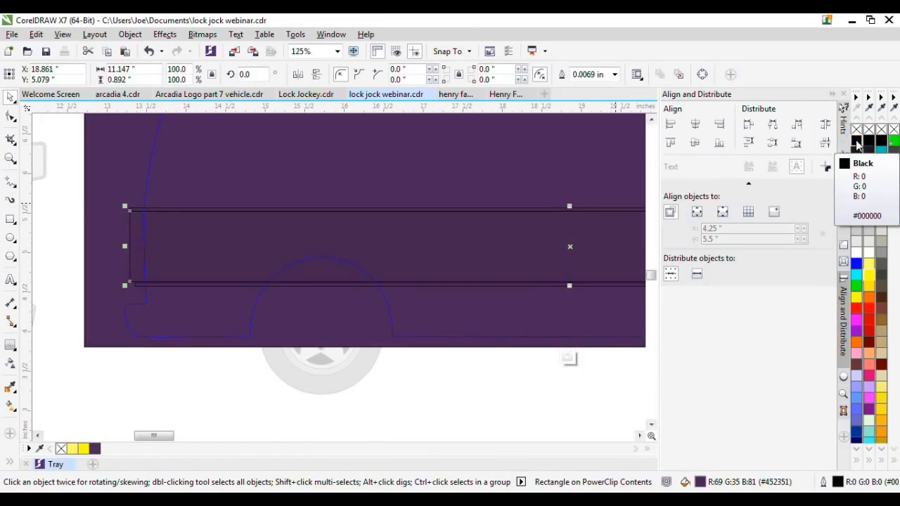
pyautogui.keyDown('ctrl'); pyautogui.click(857, 145); pyautogui.keyUp('ctrl')
pyautogui.keyDown('ctrl'); pyautogui.click(857, 145); pyautogui.keyUp('ctrl')
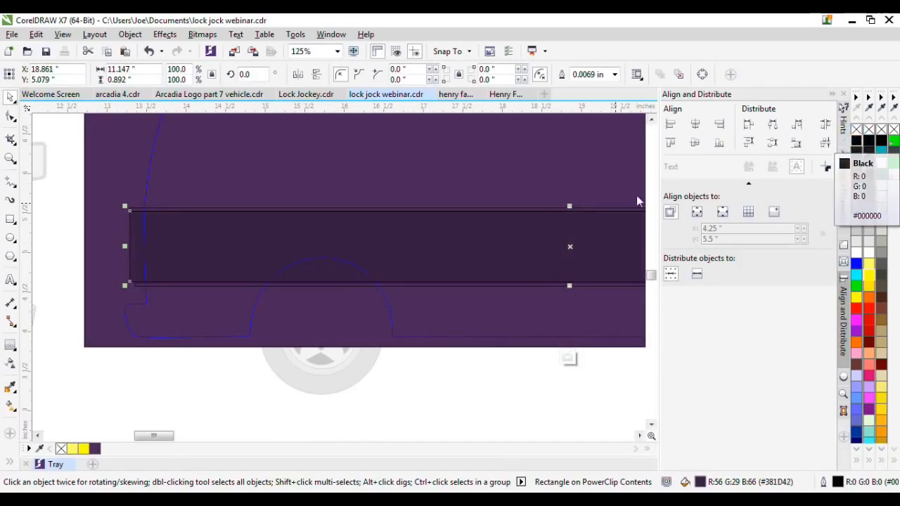
# Extend the dark band's lower edge down to the top edge of the thin lower stripe, making it about 0.957 in tall
pyautogui.scroll(1, 568, 288)
pyautogui.scroll(1, 568, 294)
pyautogui.moveTo(565, 278); pyautogui.dragTo(562, 261)
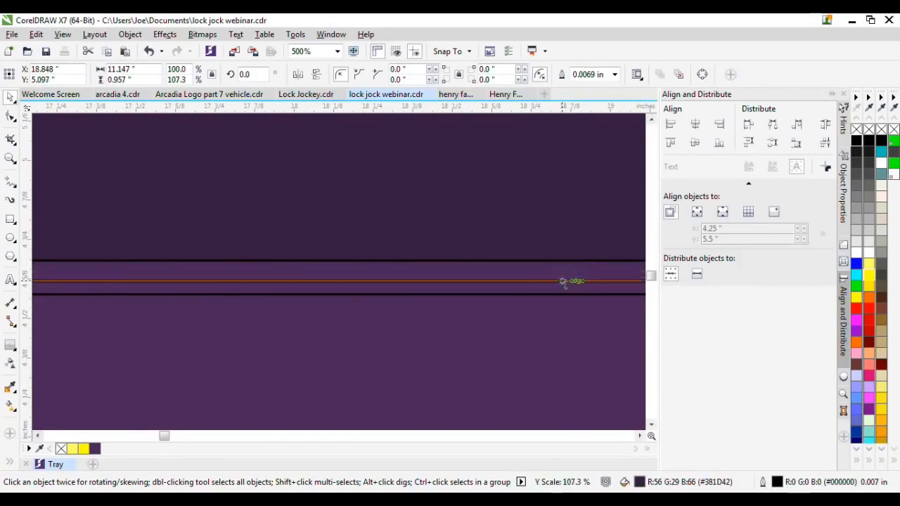
pyautogui.scroll(-3, 325, 274)
# Fill the thin stripe below the dark band with light blue #CCCCFF and mix in blue until it reaches #A6A6FF
pyautogui.click(444, 328)
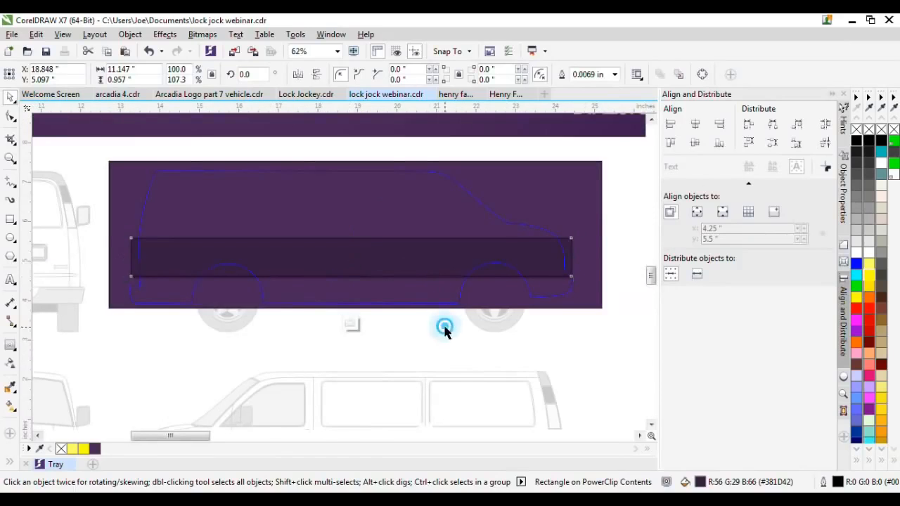
pyautogui.scroll(1, 402, 279)
pyautogui.click(403, 282)
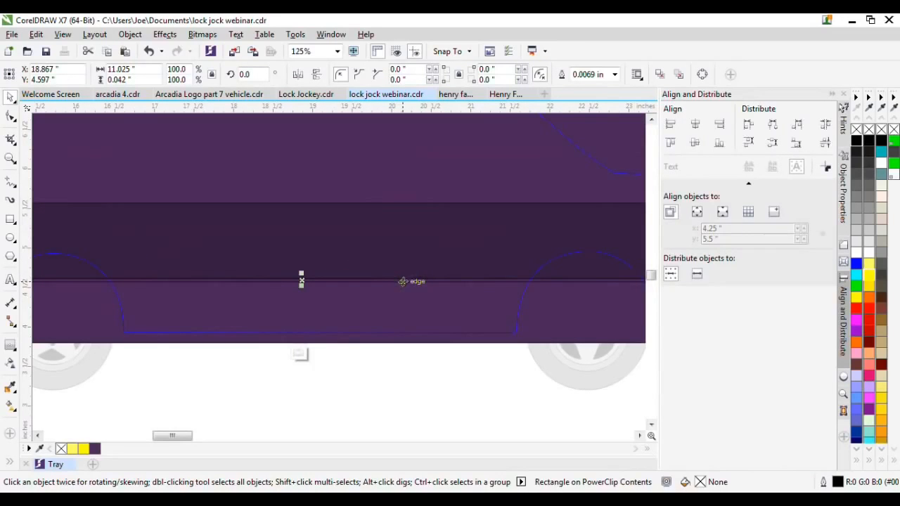
pyautogui.click(857, 380)
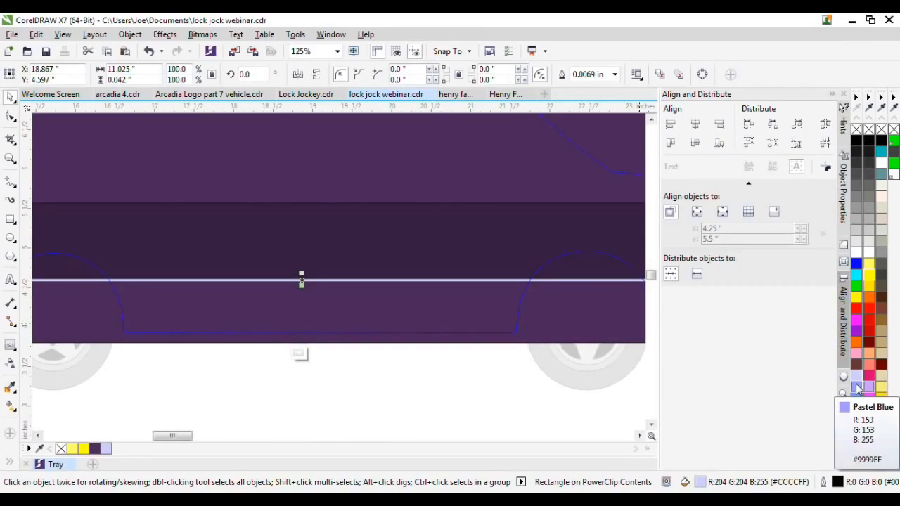
pyautogui.click(856, 267)
pyautogui.keyDown('ctrl'); pyautogui.click(855, 266); pyautogui.keyUp('ctrl')
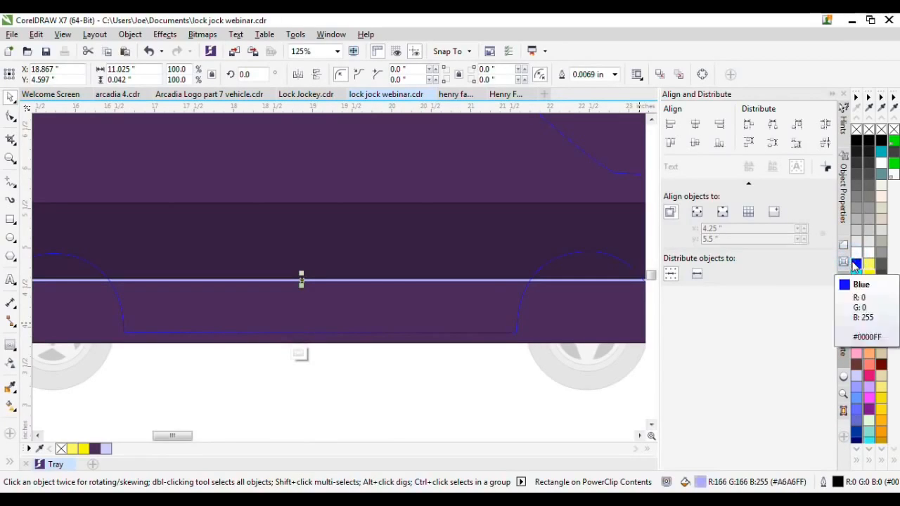
# Tone down the lower stripe's blue fill by mixing in black, ending at #8686CF
pyautogui.keyDown('ctrl'); pyautogui.click(856, 143); pyautogui.keyUp('ctrl')
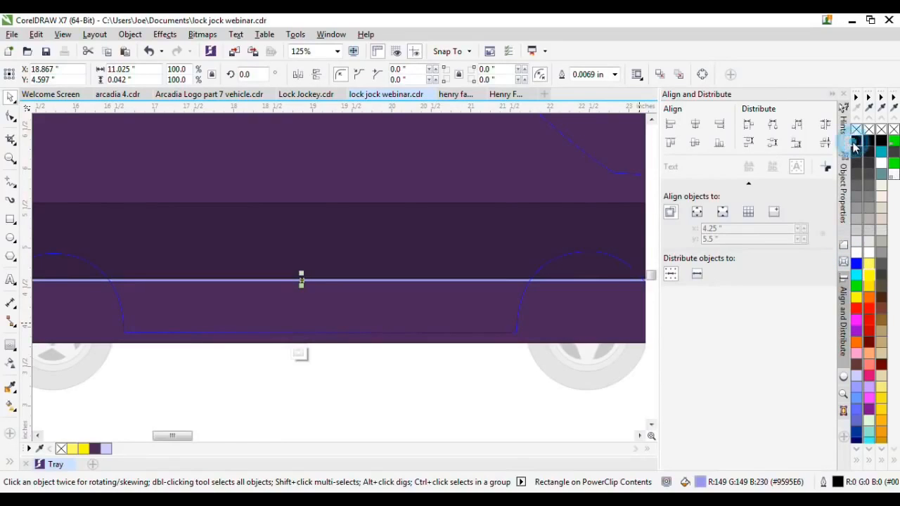
pyautogui.keyDown('ctrl'); pyautogui.click(855, 142); pyautogui.keyUp('ctrl')
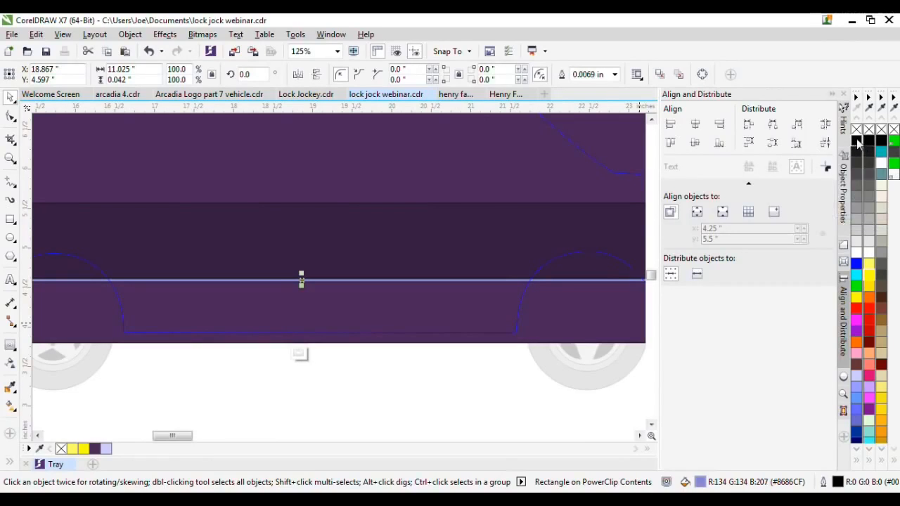
pyautogui.keyDown('ctrl'); pyautogui.click(856, 143); pyautogui.keyUp('ctrl')
pyautogui.hotkey('ctrl', 'z')
# Sample the #8686CF fill from the thin lower stripe with the Color Eyedropper
pyautogui.click(10, 387)
pyautogui.scroll(2, 204, 262)
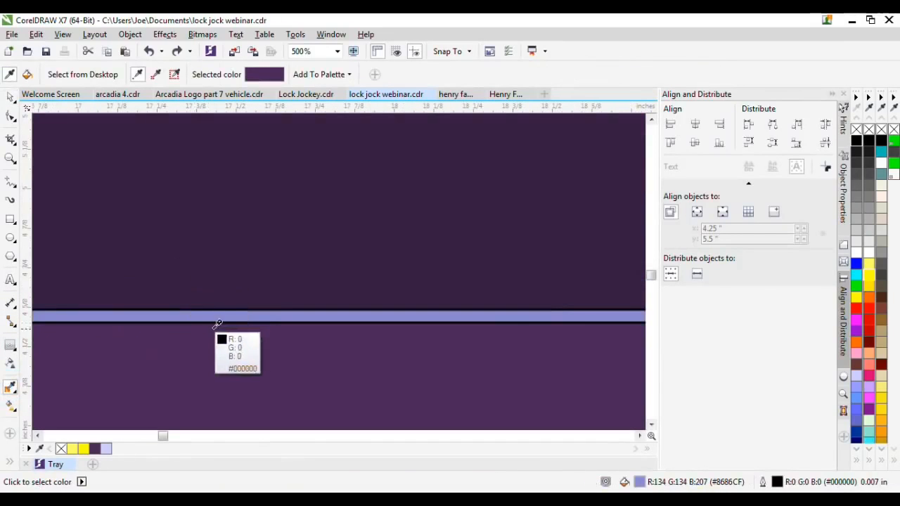
pyautogui.click(225, 314)
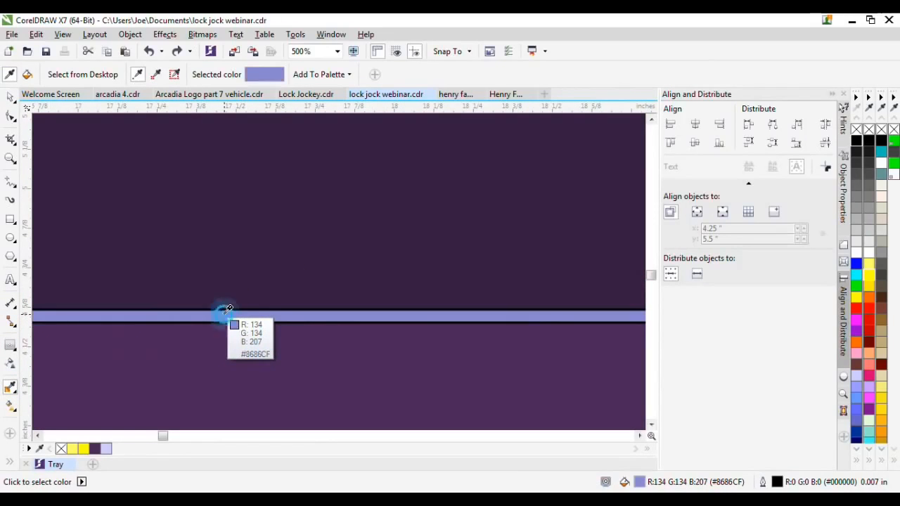
pyautogui.scroll(-1, 315, 337)
pyautogui.scroll(2, 237, 154)
pyautogui.scroll(-1, 405, 291)
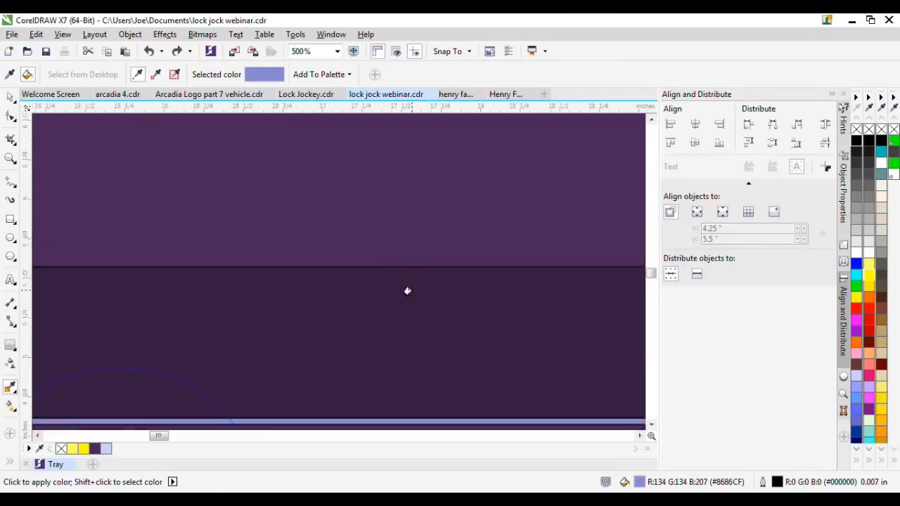
pyautogui.scroll(-2, 96, 297)
# Fill the thin stripe along the dark band's upper edge with the sampled #8686CF blue
pyautogui.click(13, 97)
pyautogui.scroll(-1, 278, 277)
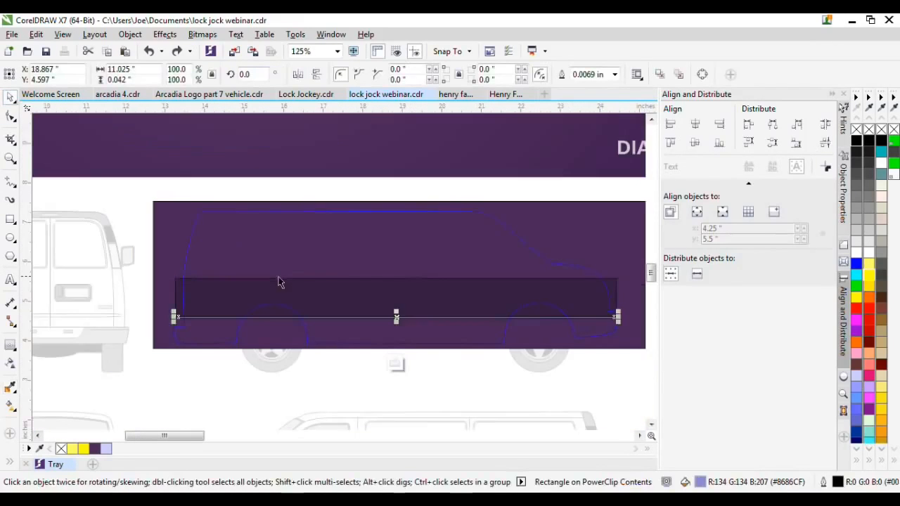
pyautogui.moveTo(119, 268); pyautogui.dragTo(571, 296)
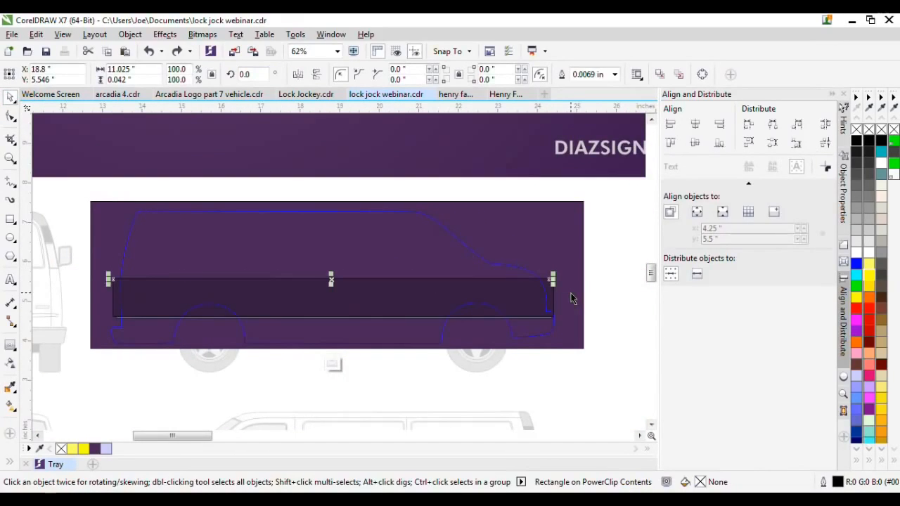
pyautogui.scroll(2, 161, 291)
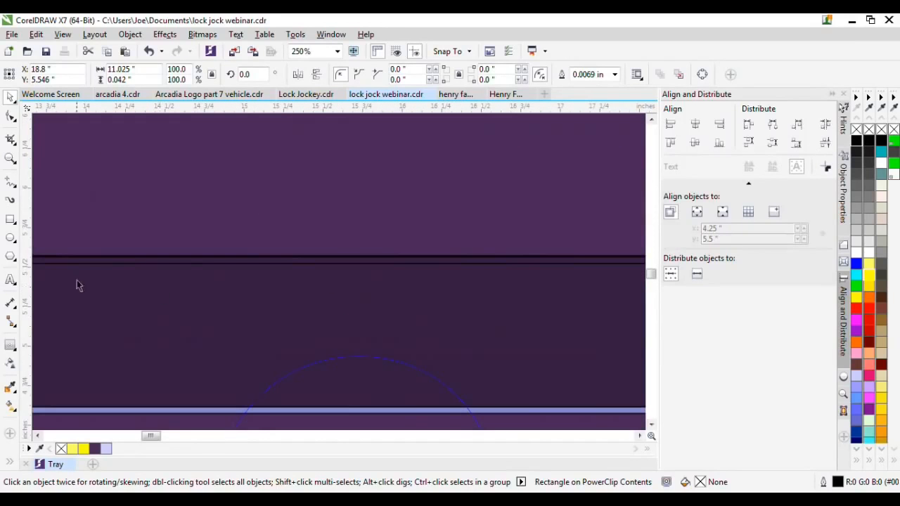
pyautogui.click(10, 388)
pyautogui.scroll(1, 187, 260)
pyautogui.keyDown('shift'); pyautogui.click(190, 257); pyautogui.keyUp('shift')
pyautogui.scroll(-2, 187, 254)
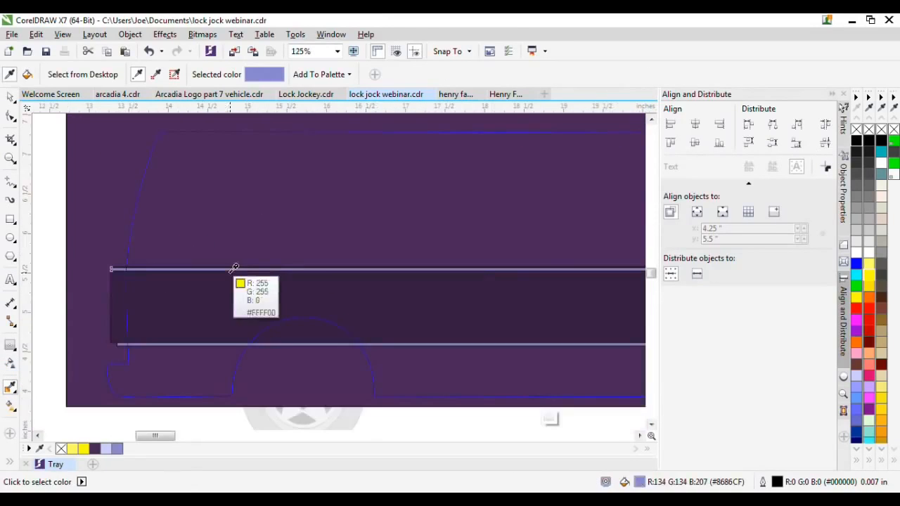
# Lower the dark band's top edge to the upper stripe's bottom edge, leaving the band about 0.907 in tall and meeting both stripes
pyautogui.click(9, 99)
pyautogui.click(114, 299)
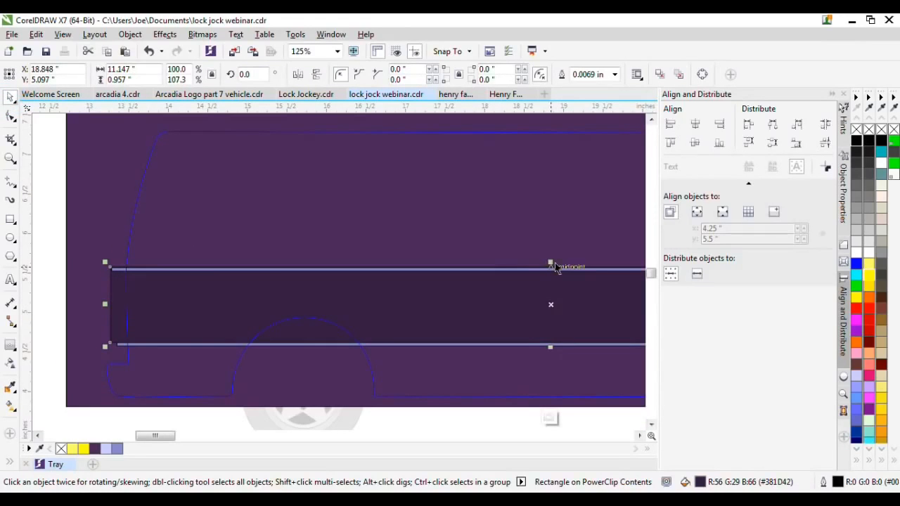
pyautogui.moveTo(552, 264); pyautogui.dragTo(550, 266)
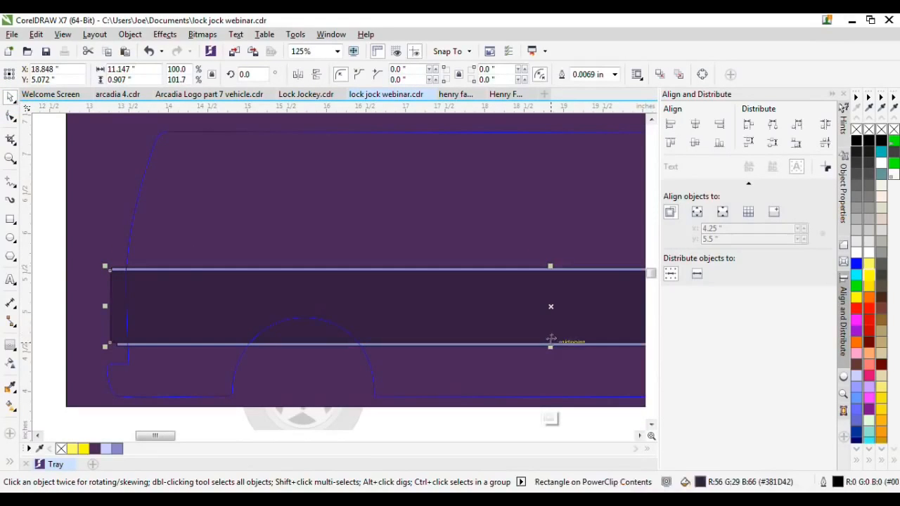
pyautogui.moveTo(551, 346)
pyautogui.mouseDown()
pyautogui.moveTo(551, 328)
pyautogui.moveTo(552, 348)
pyautogui.mouseUp()
pyautogui.scroll(4, 368, 324)
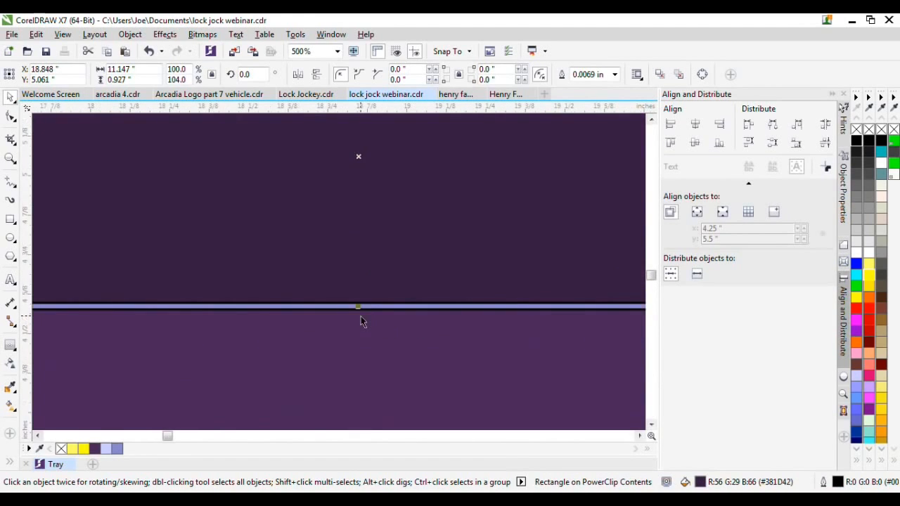
pyautogui.moveTo(359, 307); pyautogui.dragTo(363, 297)
pyautogui.scroll(-6, 412, 326)
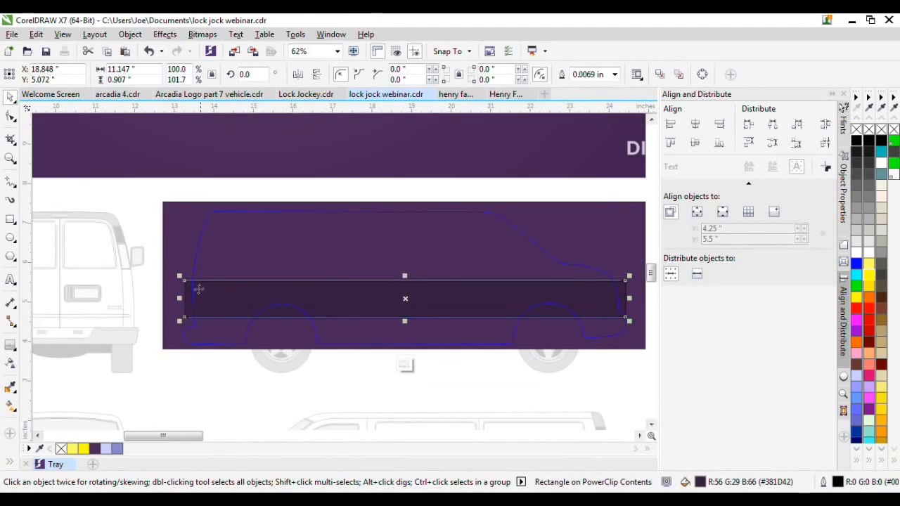
# Remove the outlines from the dark band and both thin stripes, and finish editing the van's PowerClip contents
pyautogui.moveTo(126, 258); pyautogui.dragTo(648, 345)
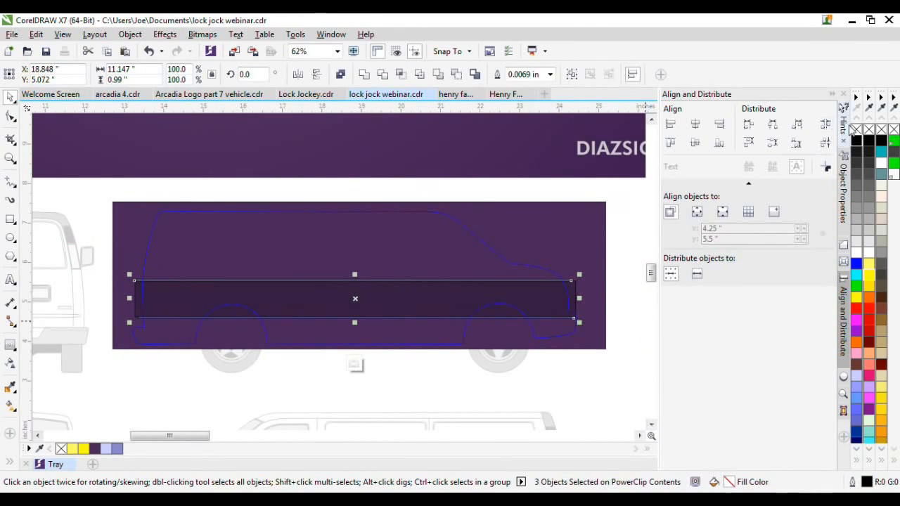
pyautogui.scroll(2, 323, 299)
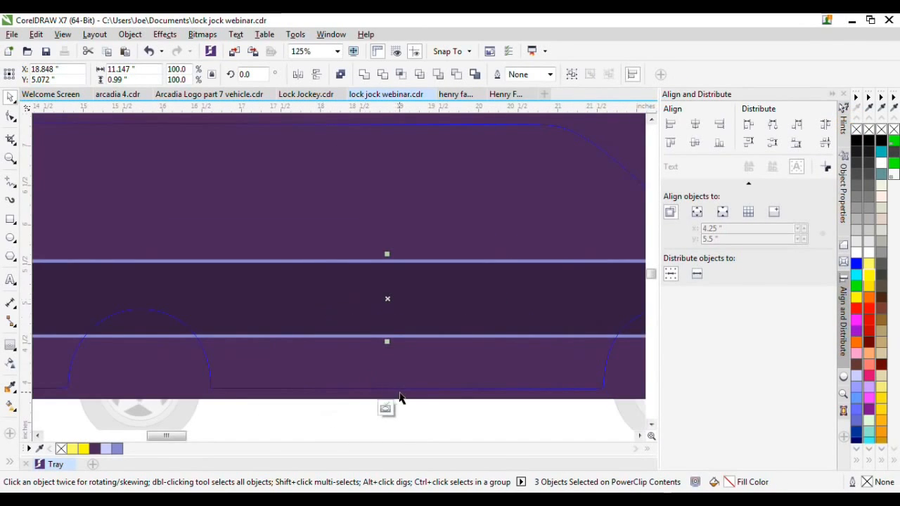
pyautogui.scroll(-2, 391, 406)
pyautogui.click(383, 405)
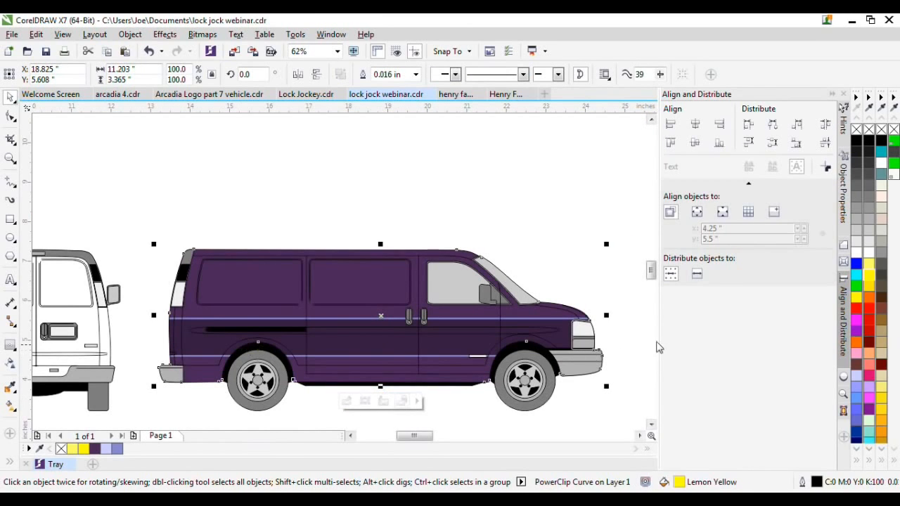
# Compare the striped van with the finished Lock Jockeys van mockups, examining their logo and stripe layout
pyautogui.scroll(-1, 144, 313)
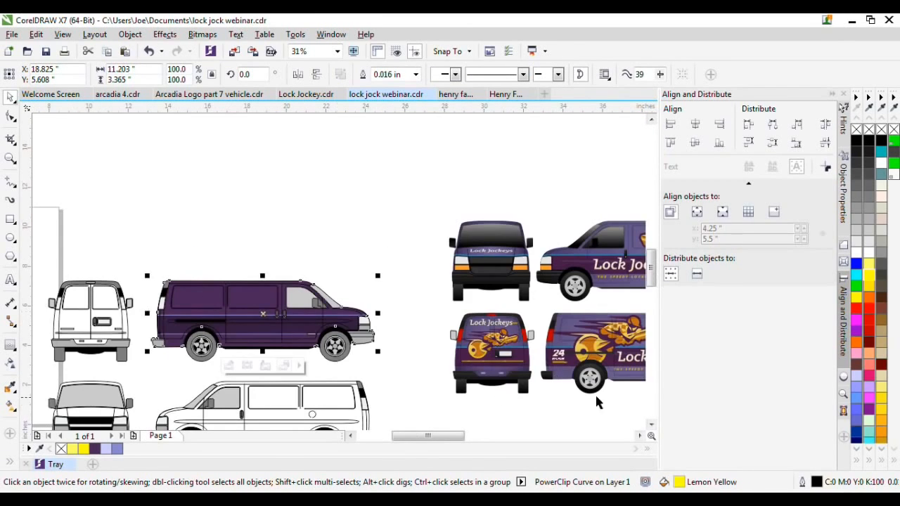
pyautogui.scroll(2, 597, 399)
pyautogui.scroll(-2, 520, 276)
pyautogui.scroll(1, 520, 277)
pyautogui.scroll(-1, 560, 275)
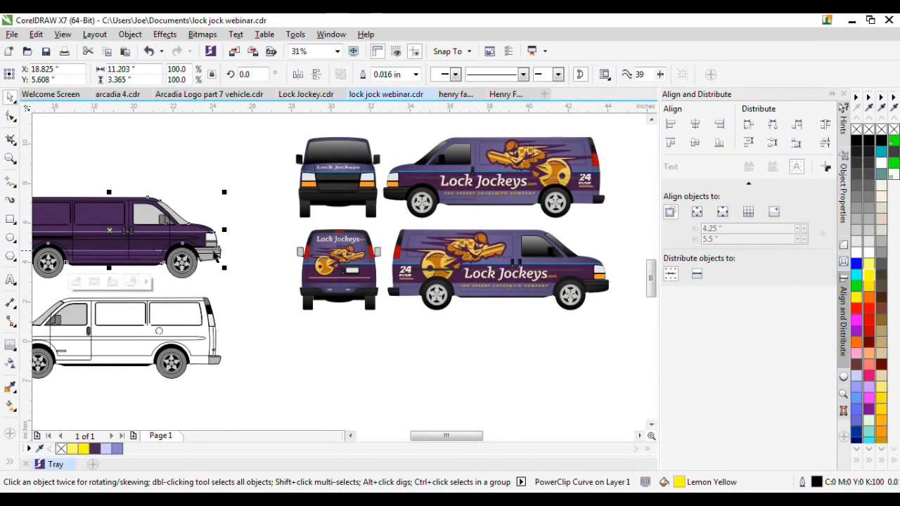
pyautogui.scroll(-1, 556, 313)
pyautogui.scroll(1, 342, 280)
pyautogui.scroll(1, 342, 281)
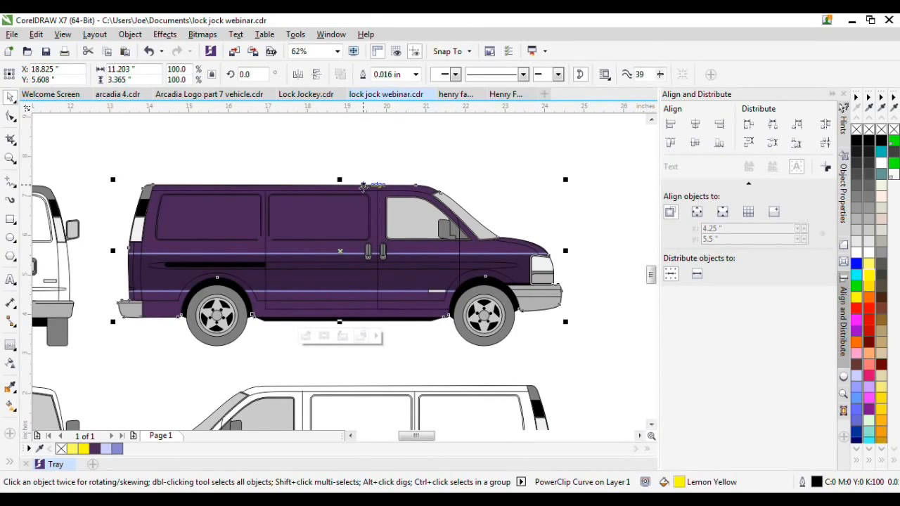
# Reopen the van's PowerClip contents and place a copy of the logo's flying jockey and lock graphic over the van
pyautogui.keyDown('ctrl'); pyautogui.click(362, 186); pyautogui.keyUp('ctrl')
pyautogui.scroll(-2, 481, 331)
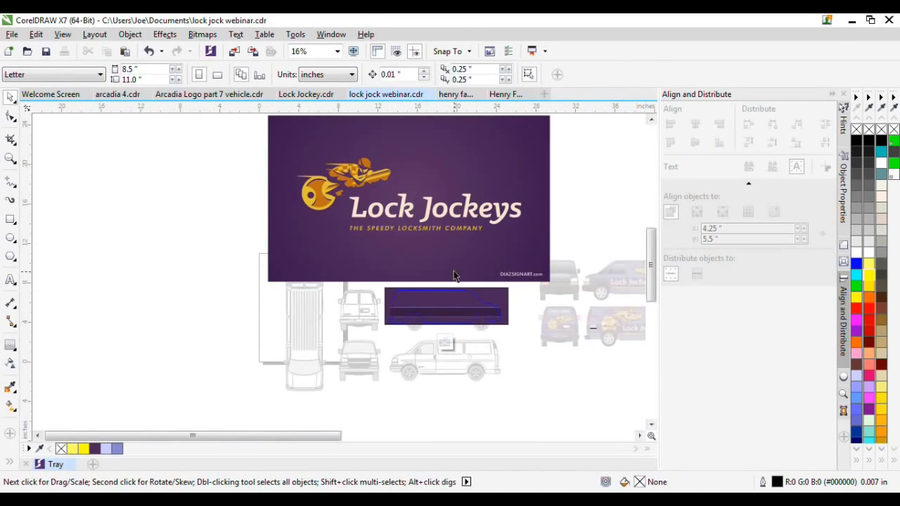
pyautogui.scroll(1, 394, 220)
pyautogui.moveTo(158, 211); pyautogui.dragTo(407, 135)
pyautogui.scroll(-1, 302, 180)
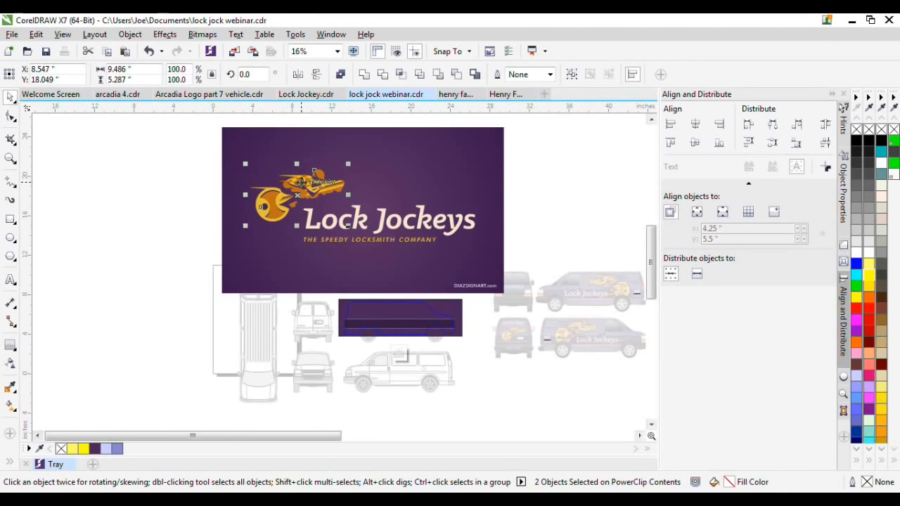
pyautogui.moveTo(302, 182); pyautogui.dragTo(369, 313)
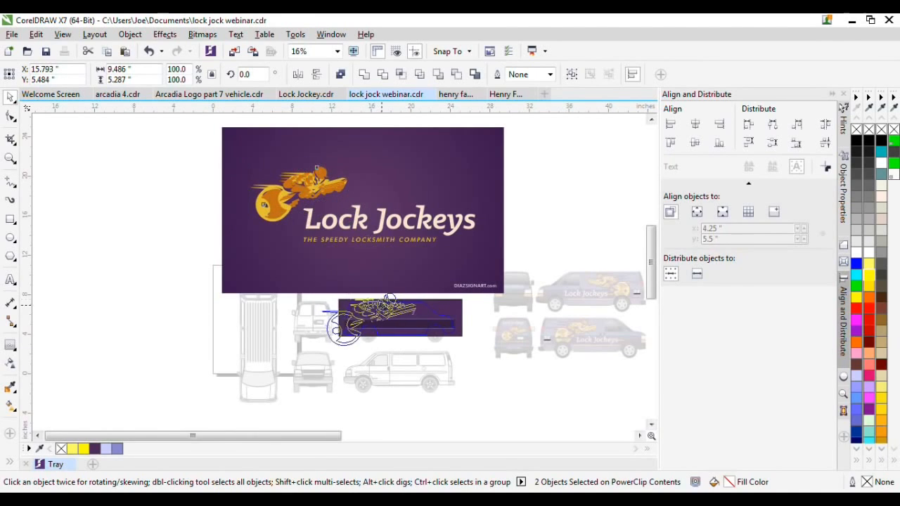
# Scale the copied jockey graphic down to about 4.747 by 2.646 in and position it on the van's rear side
pyautogui.scroll(1, 415, 332)
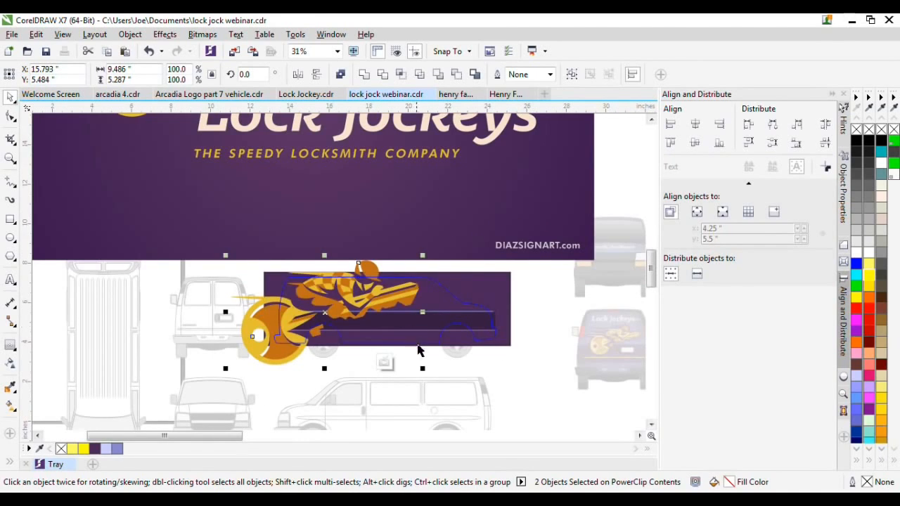
pyautogui.moveTo(425, 370); pyautogui.dragTo(374, 348)
pyautogui.moveTo(328, 308); pyautogui.dragTo(332, 301)
# Nudge the jockey graphic right and down to about X 16.227 in, Y 5.79 in on the van's side
pyautogui.scroll(-1, 292, 299)
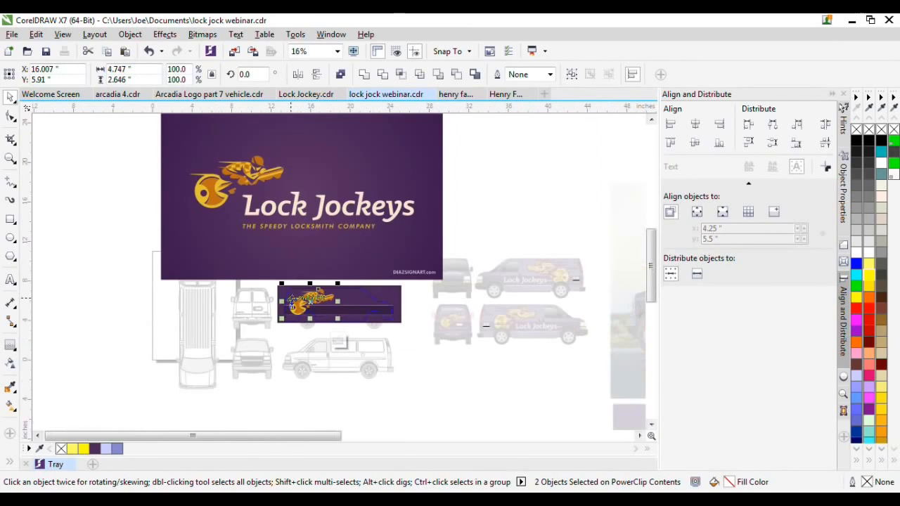
pyautogui.scroll(1, 336, 311)
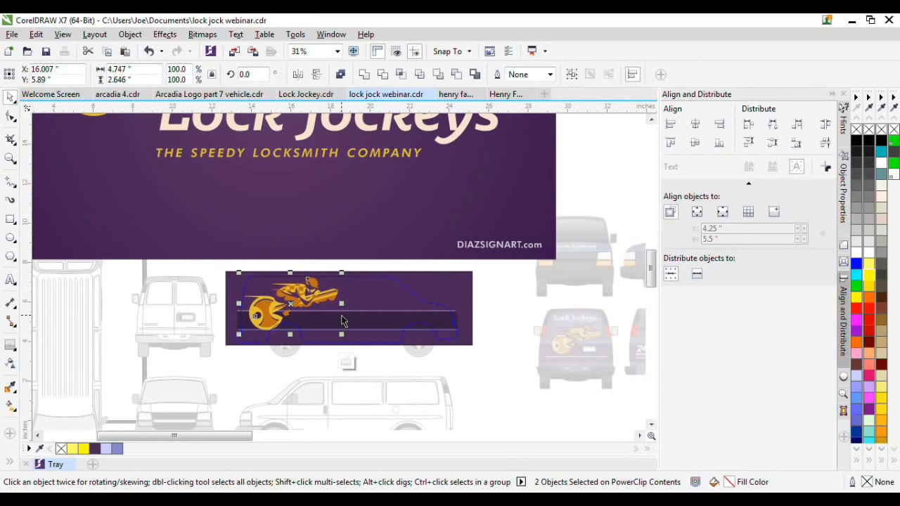
pyautogui.press('Right')
pyautogui.press('Right')
pyautogui.press('Right')
pyautogui.press('Right')
pyautogui.press('Right')
pyautogui.press('Right')
pyautogui.press('Right')
pyautogui.press('Right')
pyautogui.press('Right')
pyautogui.press('Right')
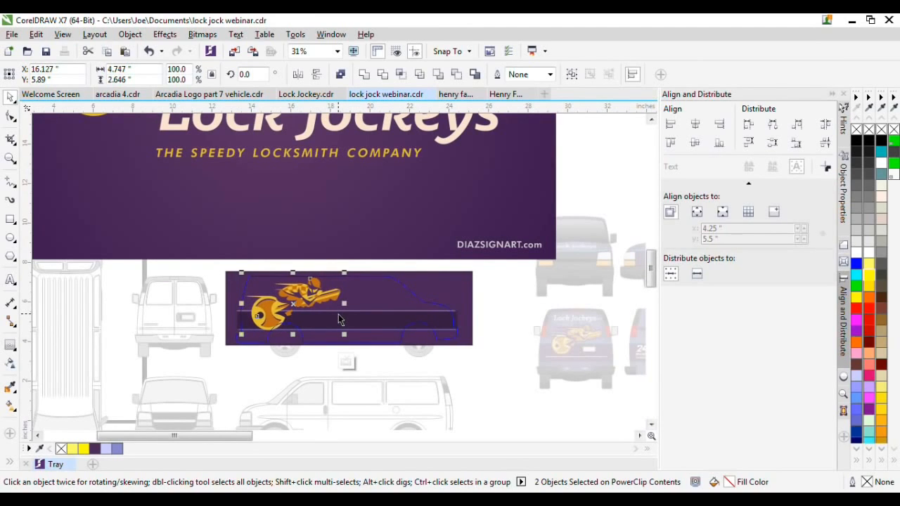
pyautogui.press('Right')
pyautogui.press('Down')
pyautogui.press('Down')
pyautogui.press('Down')
pyautogui.press('Down')
pyautogui.press('Down')
pyautogui.press('Down')
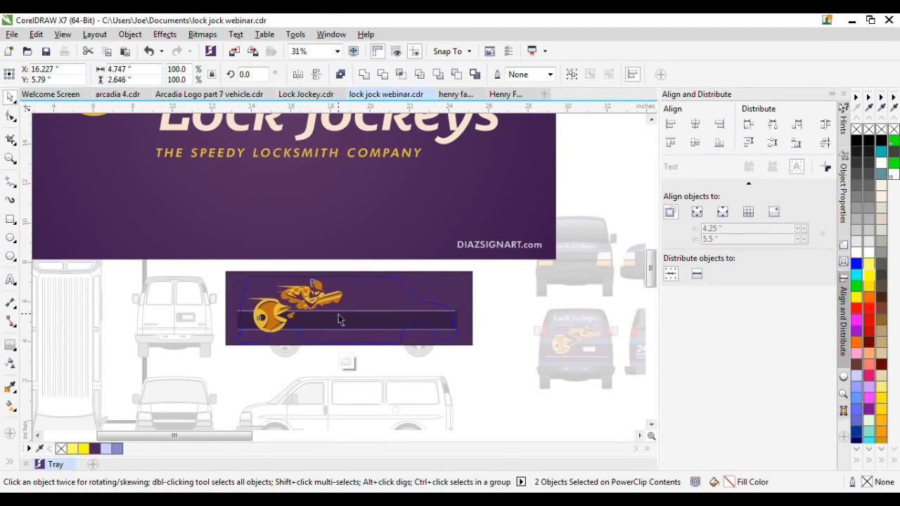
# Enlarge the jockey graphic to about 5.126 by 2.857 in and position it at about X 16.267 in, Y 5.73 in
pyautogui.press('Right')
pyautogui.press('Right')
pyautogui.press('Right')
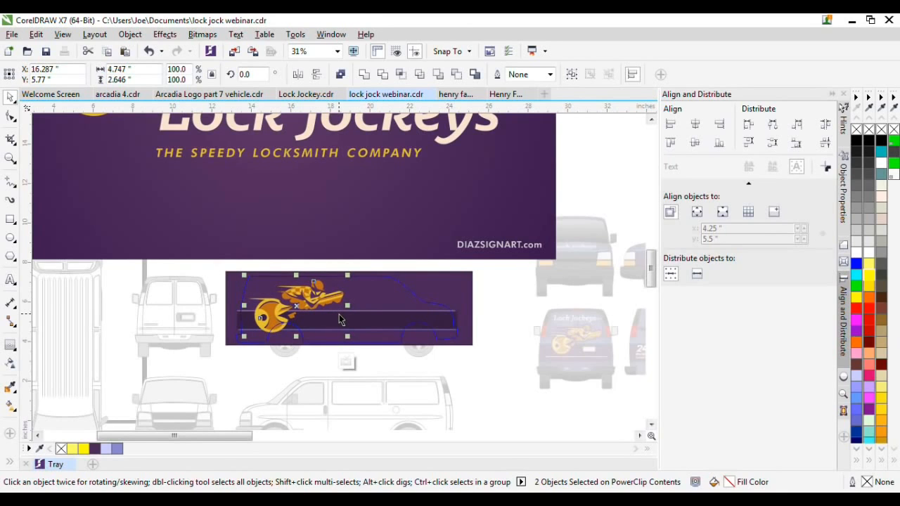
pyautogui.scroll(1, 339, 320)
pyautogui.press('Down')
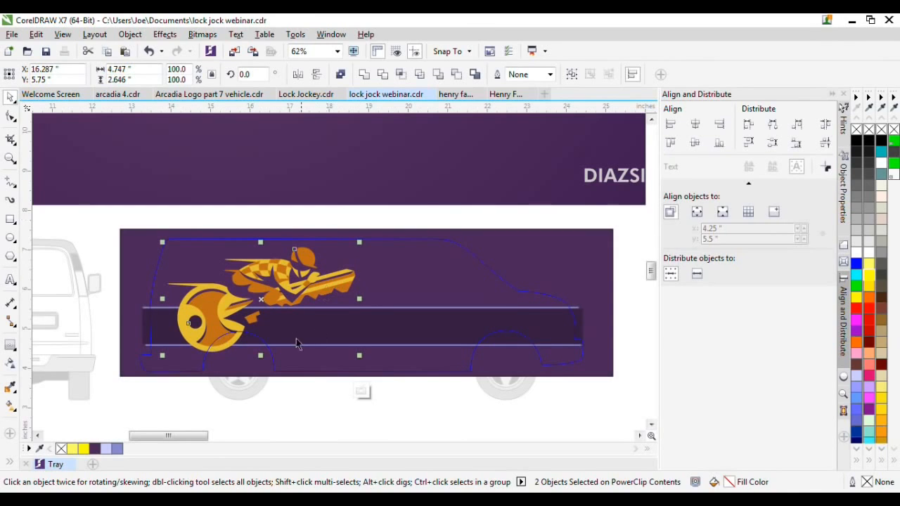
pyautogui.moveTo(359, 241); pyautogui.dragTo(385, 227)
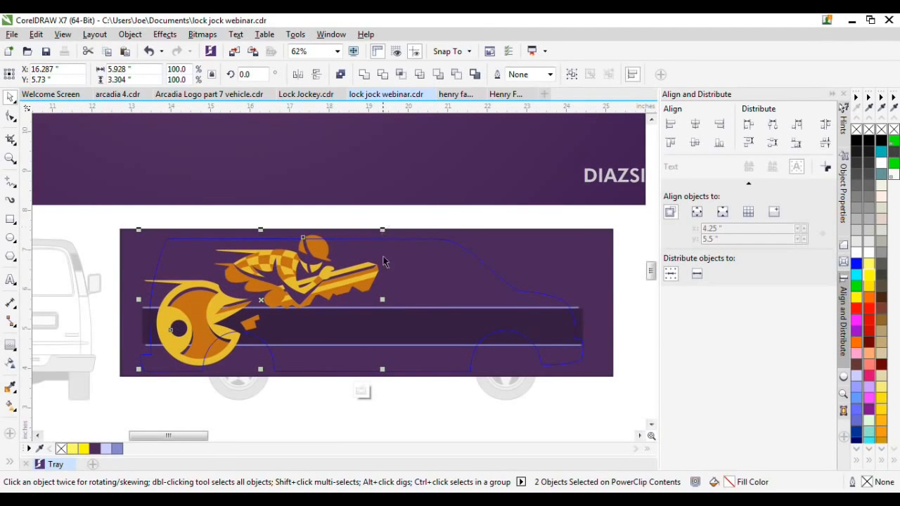
pyautogui.moveTo(381, 370)
pyautogui.mouseDown()
pyautogui.moveTo(364, 365)
pyautogui.moveTo(365, 373)
pyautogui.mouseUp()
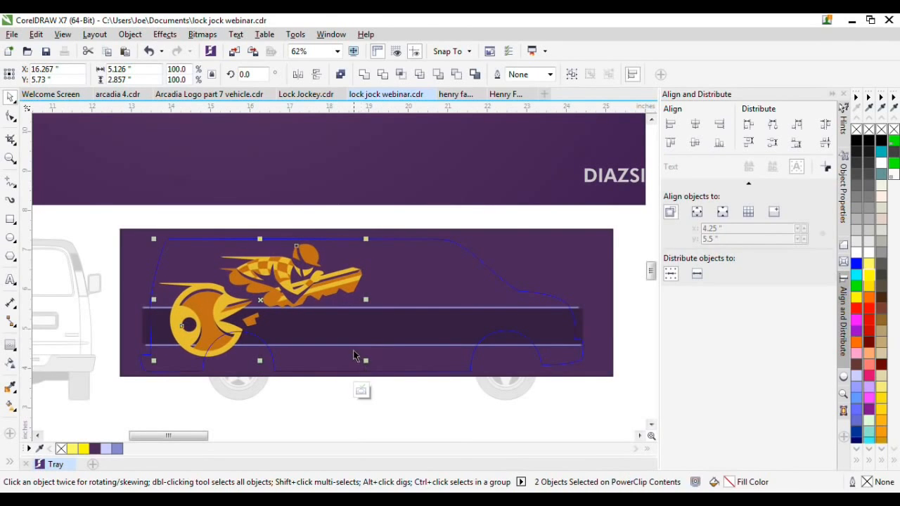
# Place a copy of the Lock Jockeys lettering on the van's dark band, scaled to about 4.397 by 0.779 in
pyautogui.scroll(-2, 353, 350)
pyautogui.scroll(-2, 353, 348)
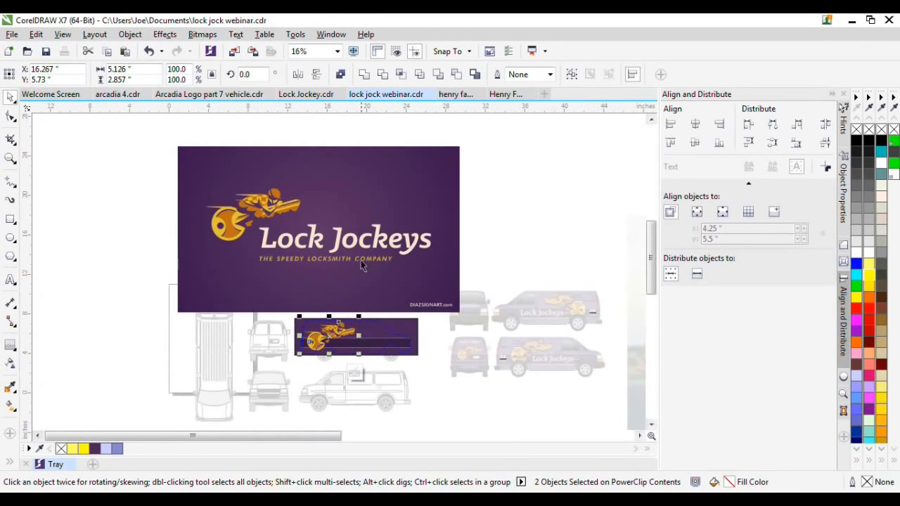
pyautogui.click(358, 242)
pyautogui.moveTo(358, 243); pyautogui.dragTo(374, 365)
pyautogui.scroll(2, 374, 365)
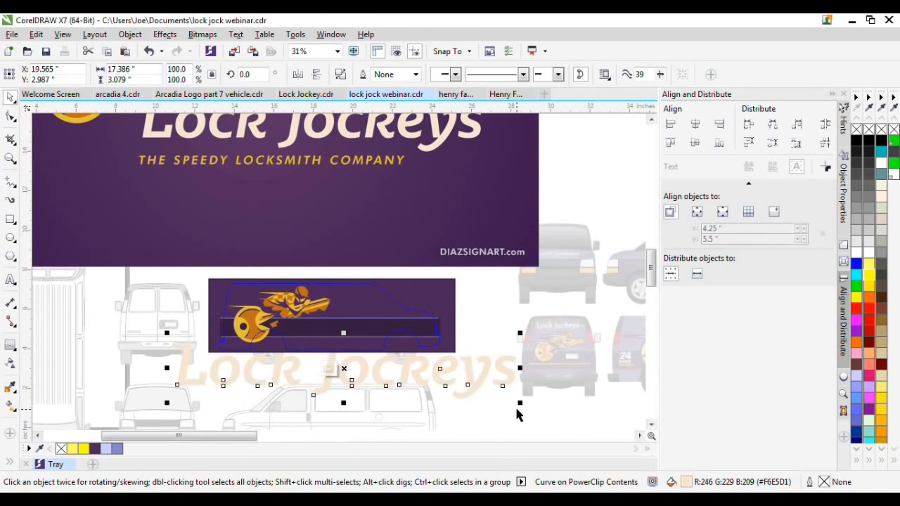
pyautogui.moveTo(520, 403); pyautogui.dragTo(348, 332)
pyautogui.scroll(-1, 339, 333)
pyautogui.scroll(2, 340, 333)
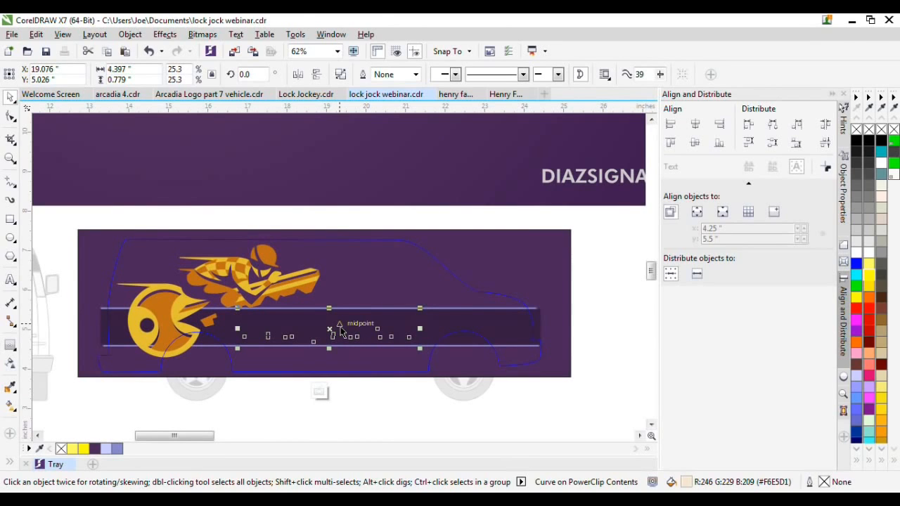
# Order the copied Lock Jockeys lettering in front of the van's dark band
pyautogui.rightClick(331, 334)
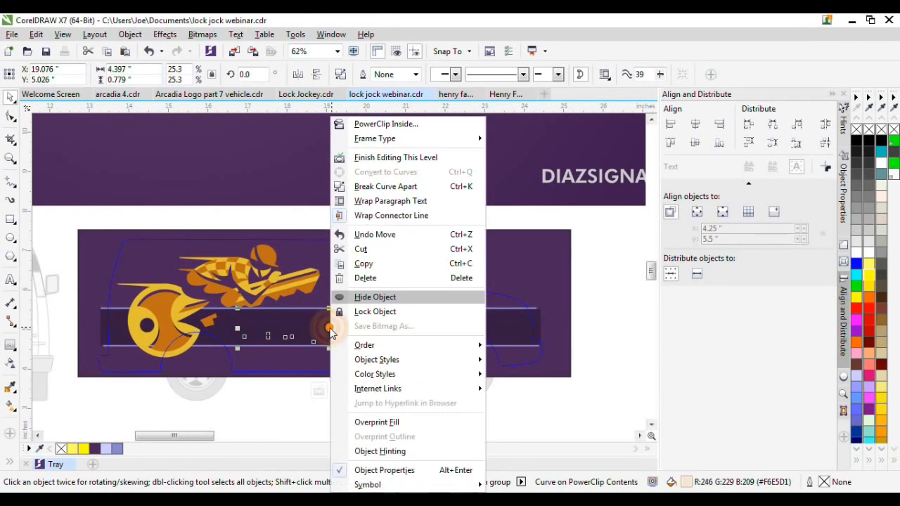
pyautogui.moveTo(372, 345)
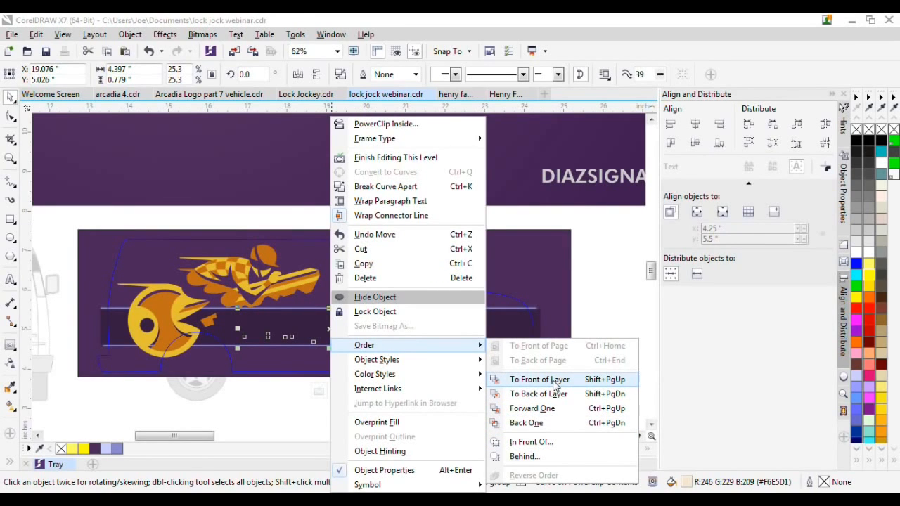
pyautogui.click(546, 443)
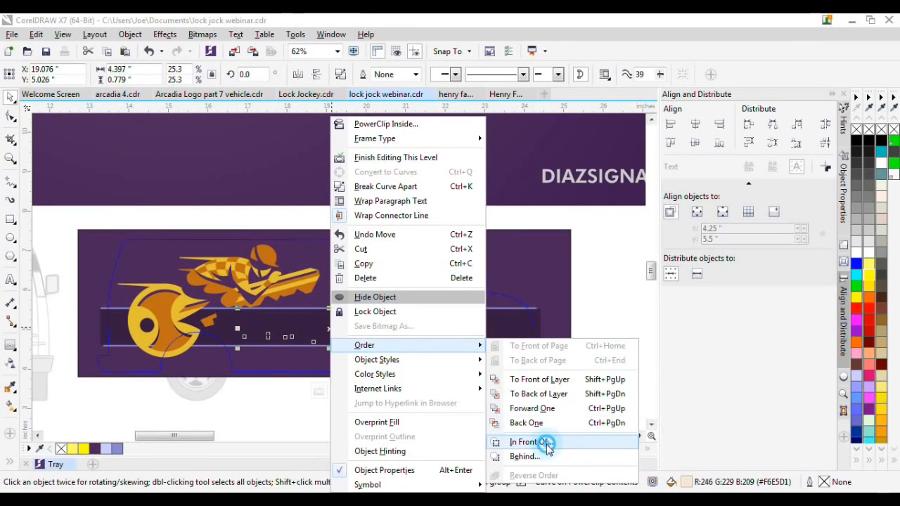
pyautogui.click(484, 328)
pyautogui.click(424, 426)
# Copy the tagline "THE SPEEDY LOCKSMITH COMPANY" beneath the van's lettering and scale it to about 4.62 by 0.158 in
pyautogui.scroll(-1, 429, 422)
pyautogui.click(355, 205)
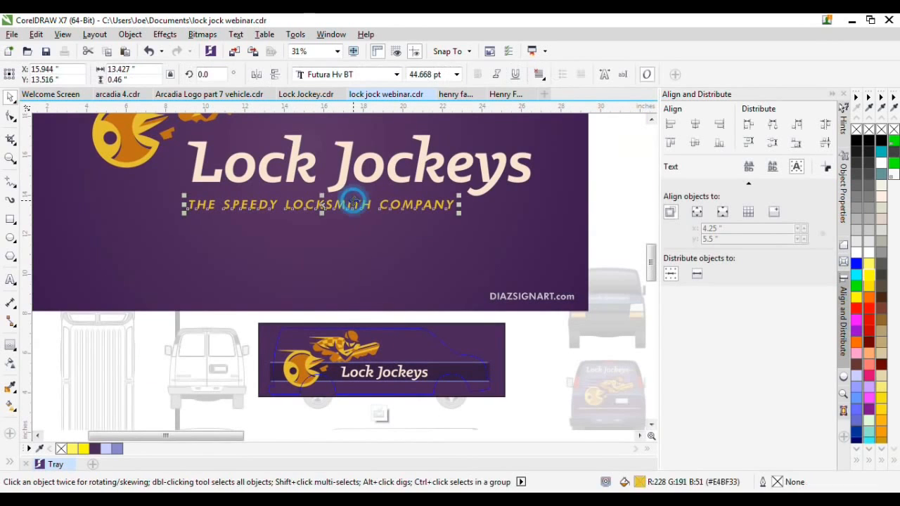
pyautogui.moveTo(354, 202); pyautogui.dragTo(471, 396)
pyautogui.scroll(1, 462, 392)
pyautogui.moveTo(540, 398); pyautogui.dragTo(373, 387)
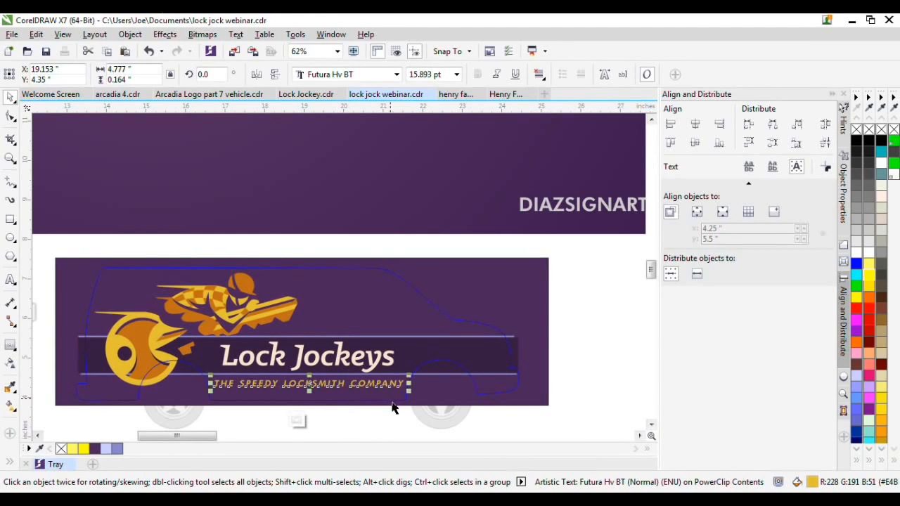
pyautogui.scroll(-5, 388, 422)
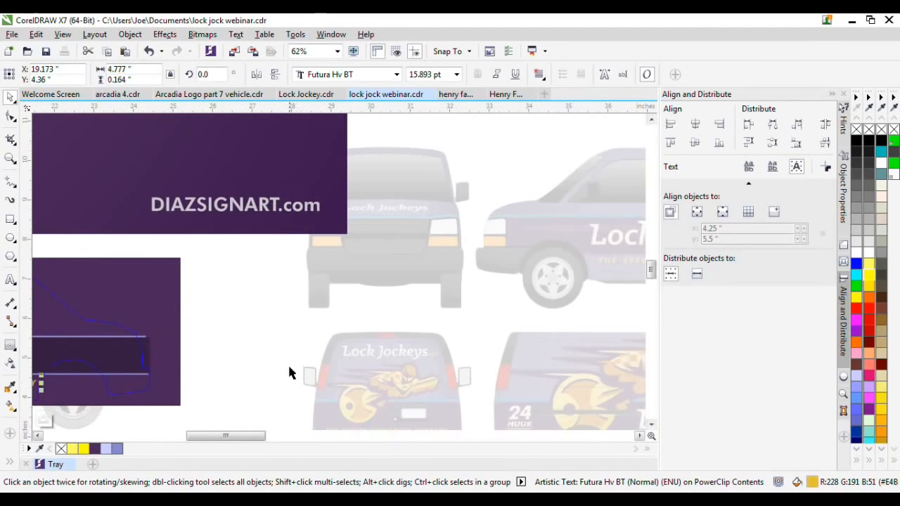
pyautogui.scroll(7, 296, 314)
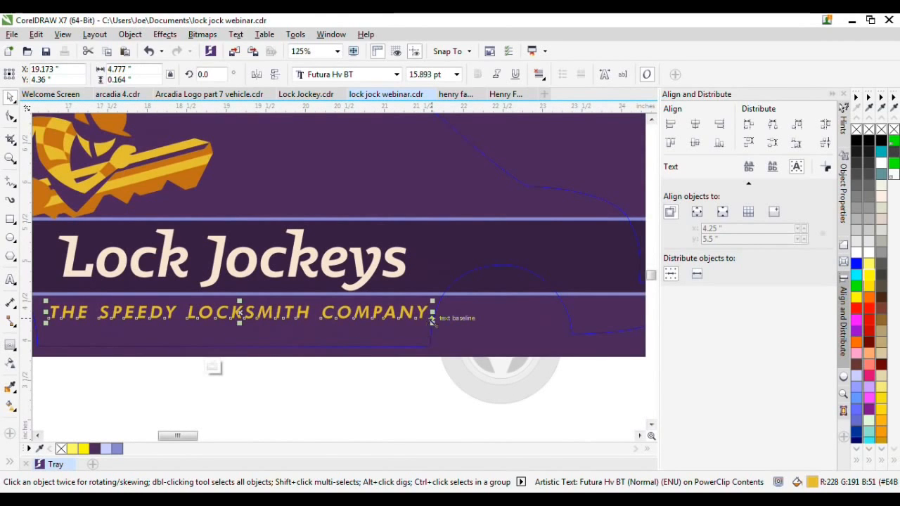
pyautogui.click(431, 330)
pyautogui.scroll(-2, 430, 329)
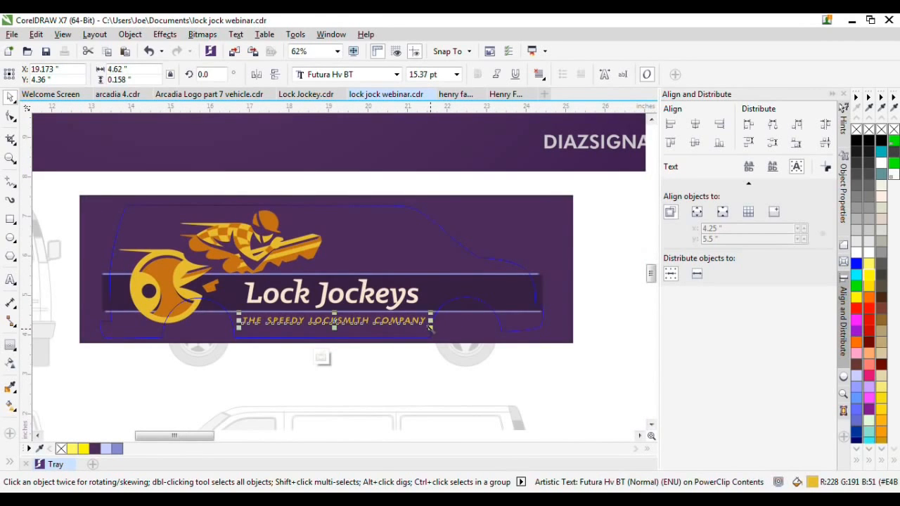
# Finish editing the van's PowerClip contents and deselect the van
pyautogui.click(327, 368)
pyautogui.click(321, 356)
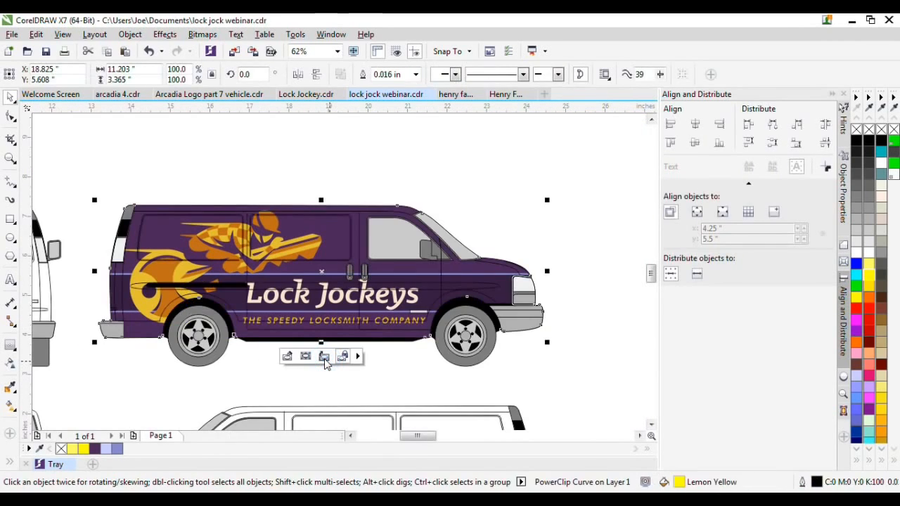
pyautogui.scroll(-2, 269, 314)
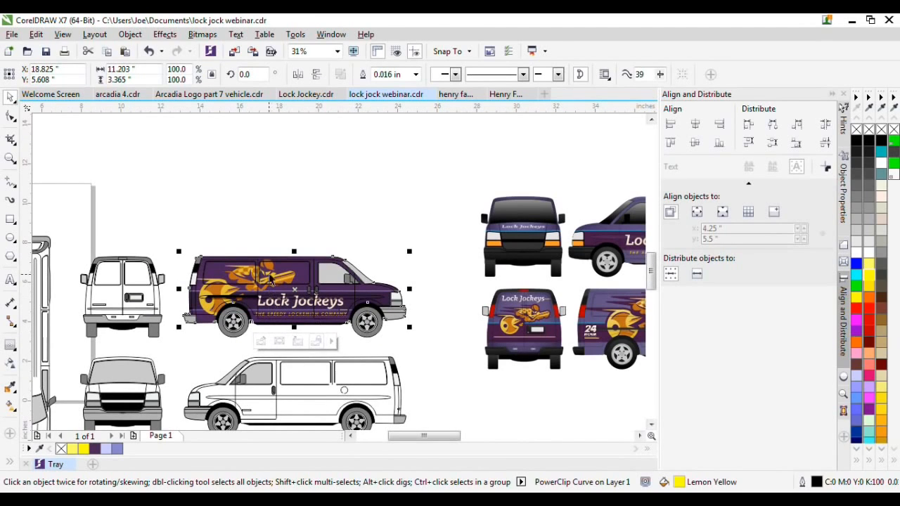
pyautogui.click(312, 211)
# Apply a uniform transparency of 73 to the outer outline of the side door panel over the jockey graphic
pyautogui.scroll(1, 309, 290)
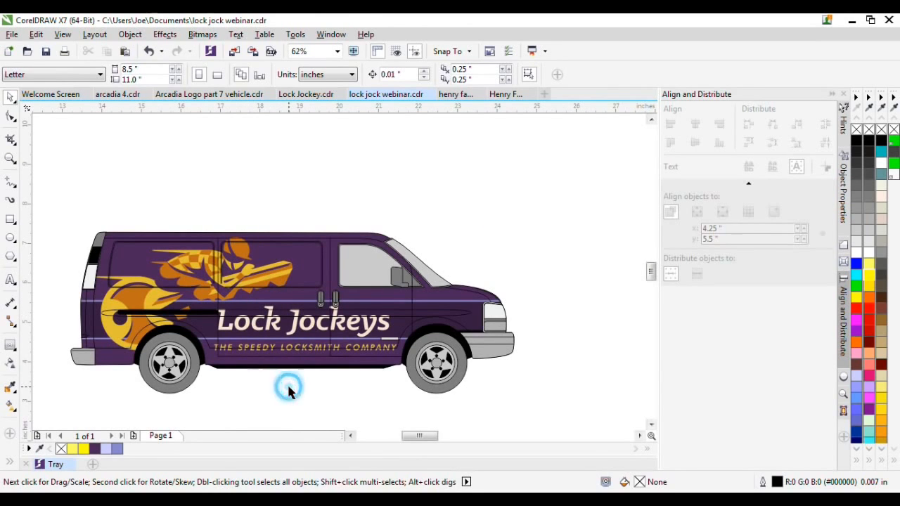
pyautogui.scroll(1, 225, 293)
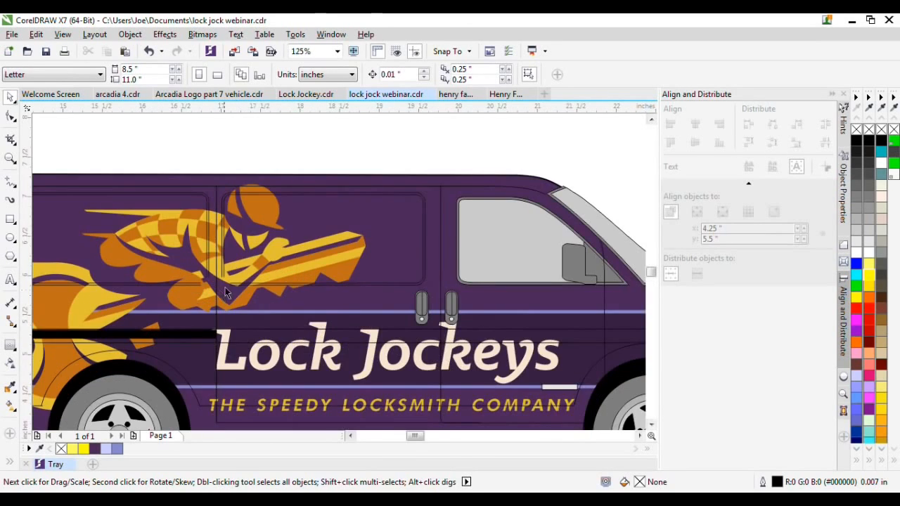
pyautogui.scroll(1, 384, 283)
pyautogui.keyDown('ctrl'); pyautogui.click(388, 293); pyautogui.keyUp('ctrl')
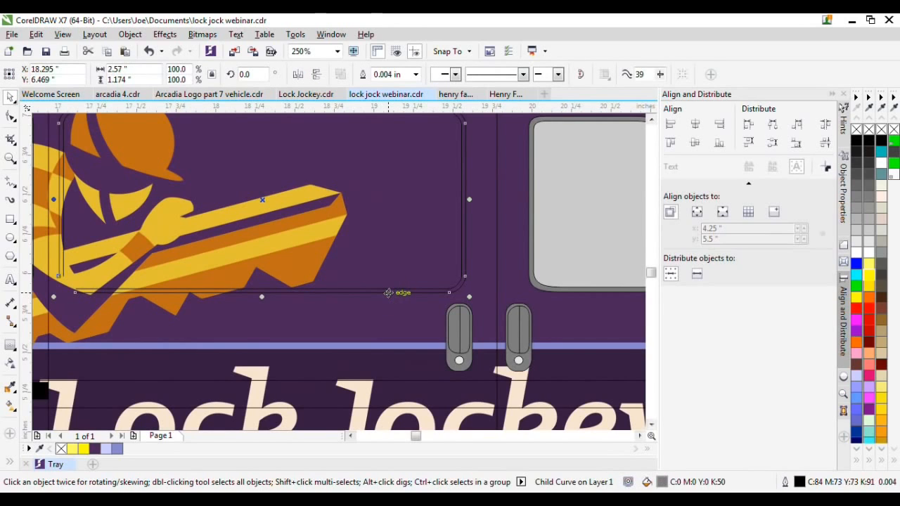
pyautogui.click(10, 364)
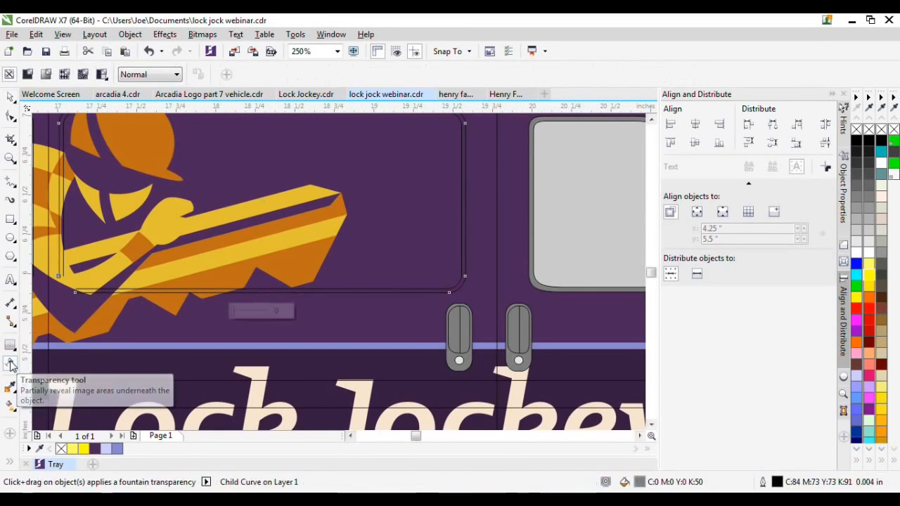
pyautogui.click(160, 76)
pyautogui.click(27, 74)
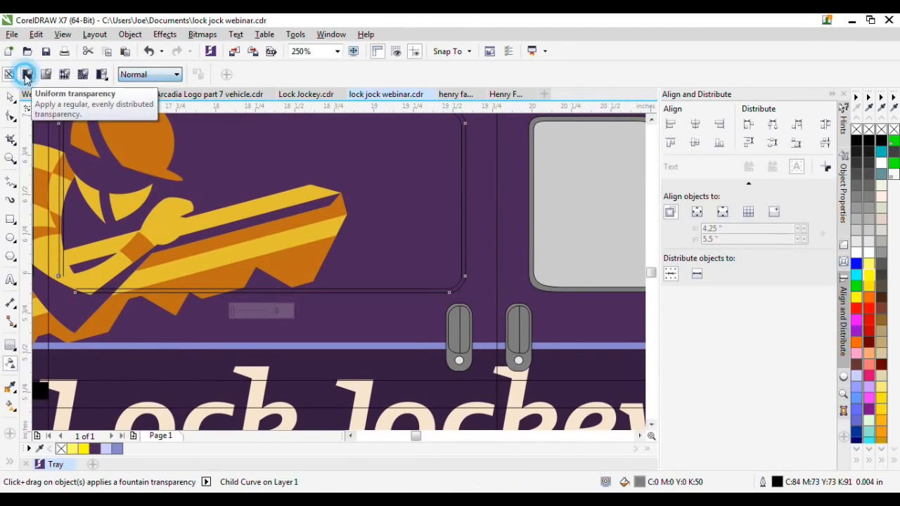
pyautogui.click(27, 74)
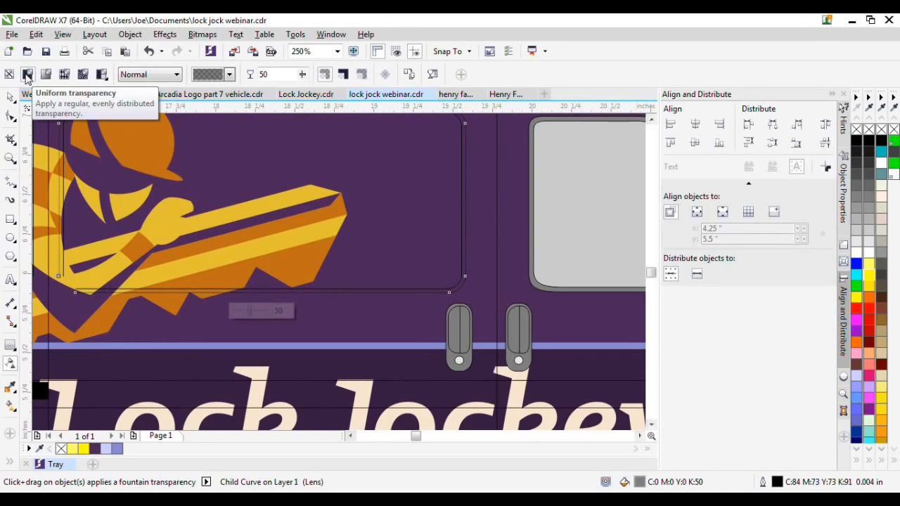
pyautogui.moveTo(303, 76); pyautogui.dragTo(317, 83)
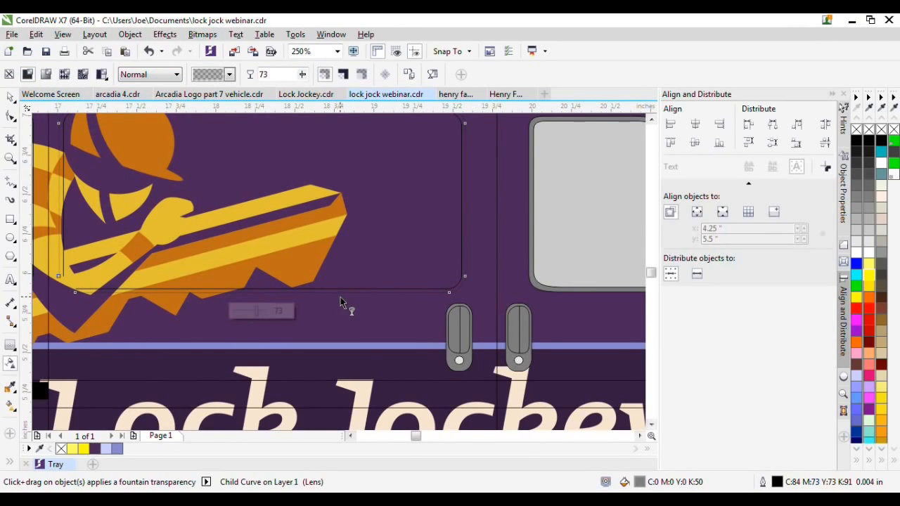
# Examine the transparent panel outline up close and compare it with the panel lines and shading on the finished van mockups
pyautogui.scroll(2, 101, 294)
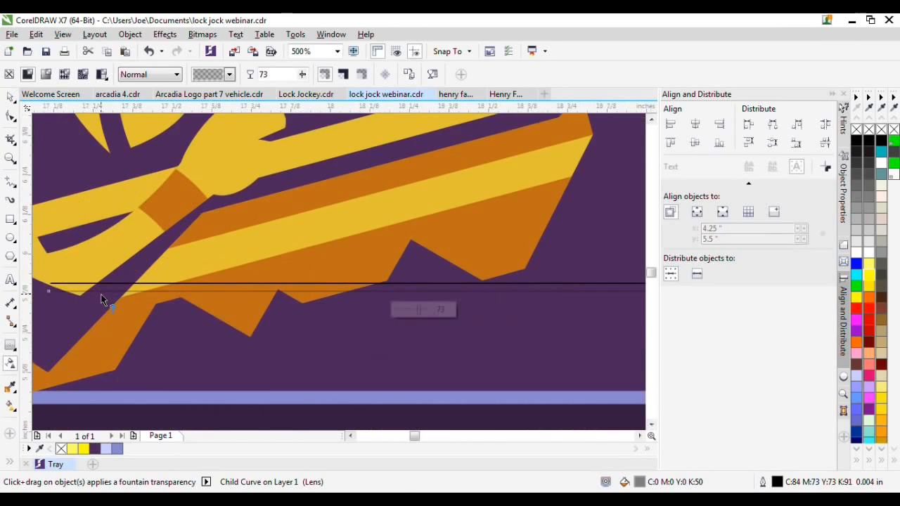
pyautogui.scroll(2, 101, 294)
pyautogui.scroll(4, 529, 281)
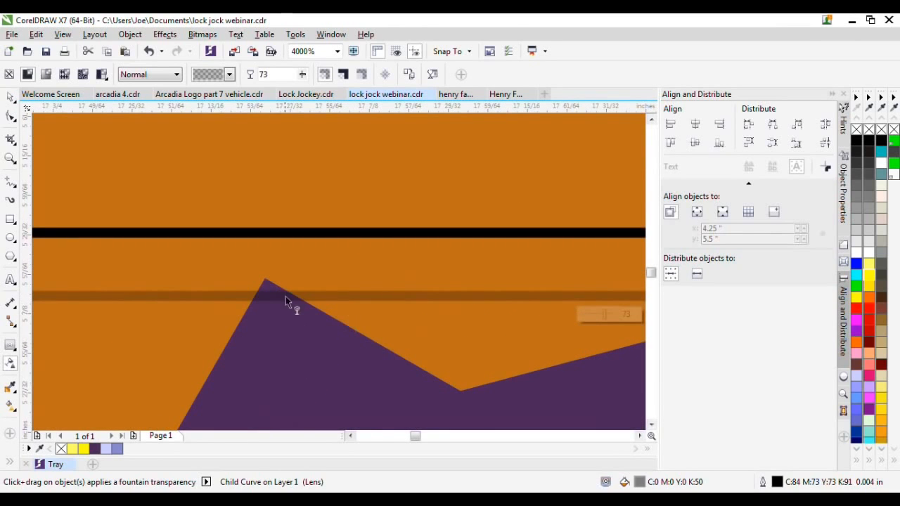
pyautogui.scroll(-6, 372, 320)
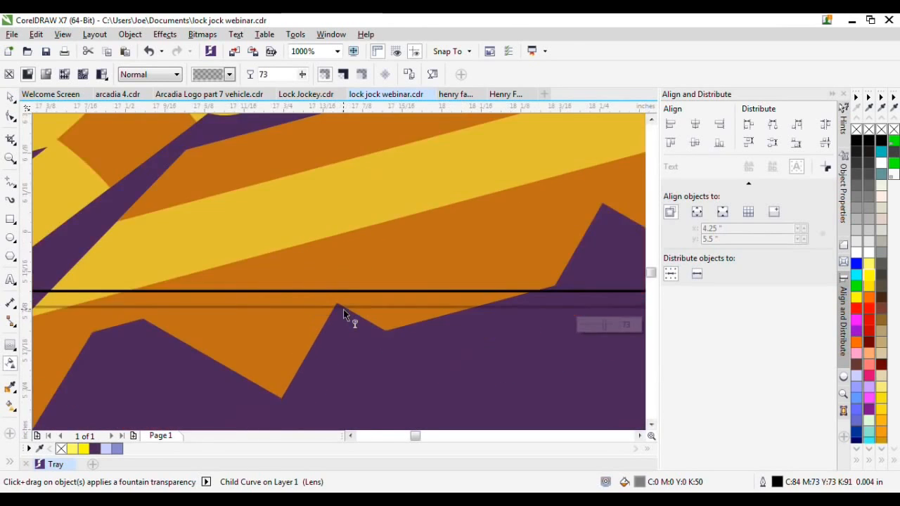
pyautogui.scroll(-5, 313, 301)
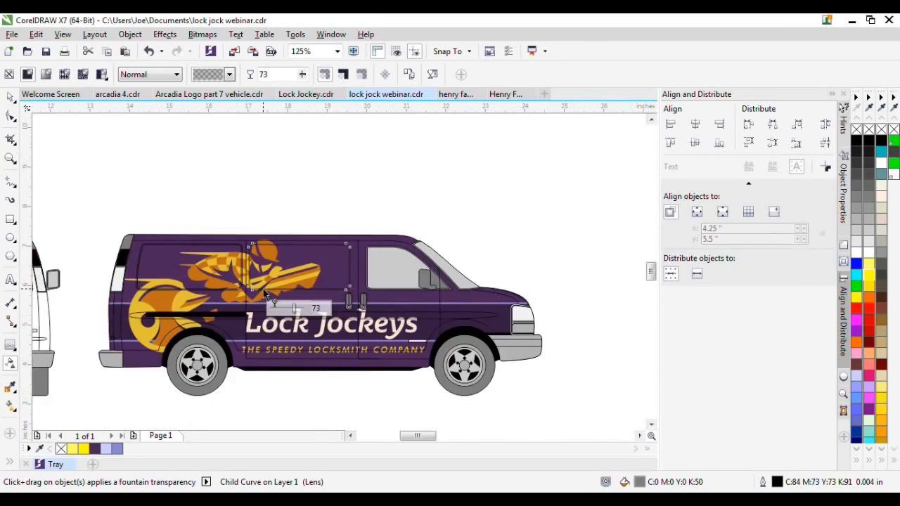
pyautogui.scroll(-2, 263, 291)
pyautogui.scroll(5, 492, 338)
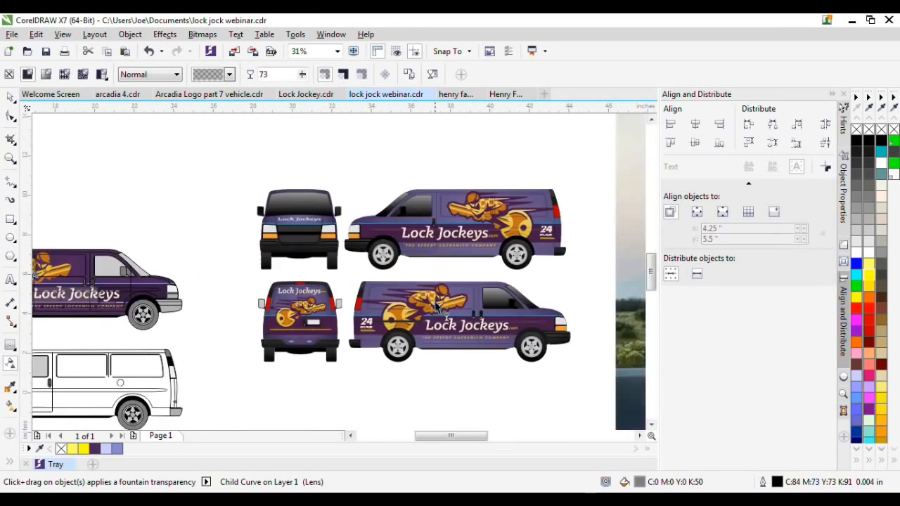
pyautogui.scroll(6, 376, 337)
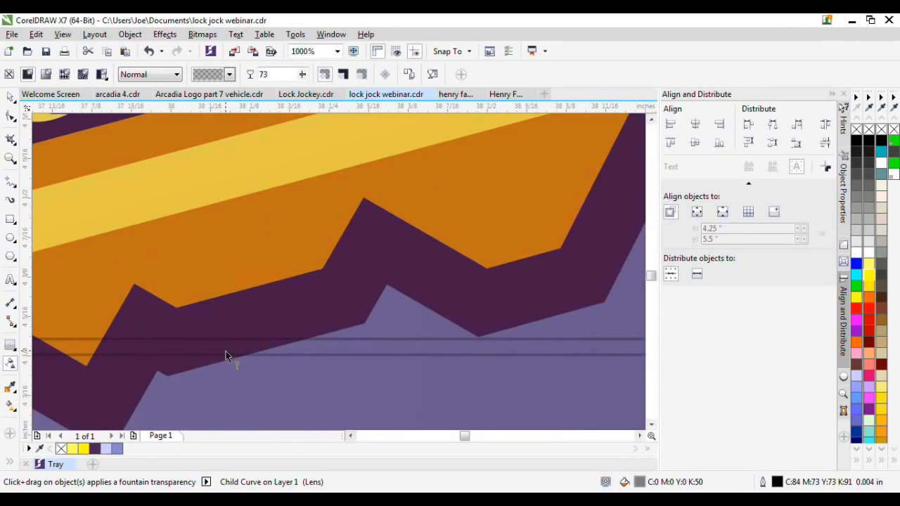
pyautogui.scroll(-5, 301, 317)
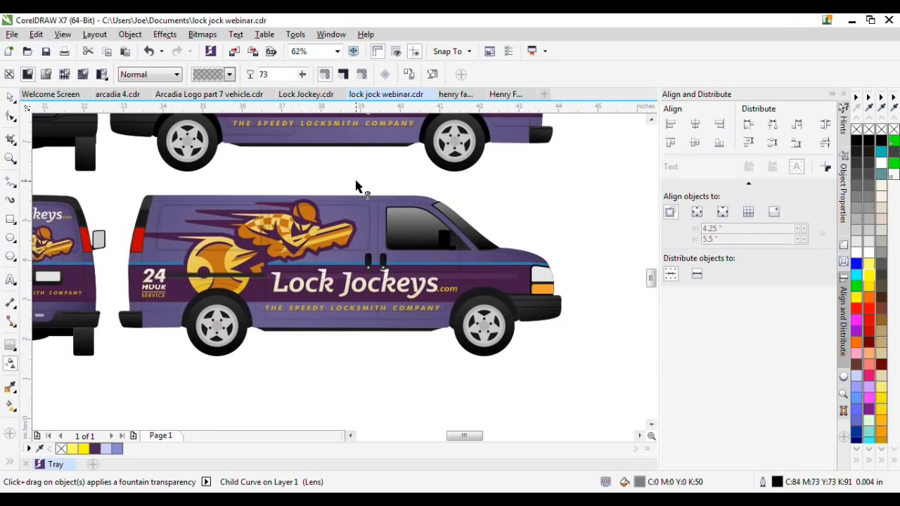
pyautogui.scroll(2, 495, 327)
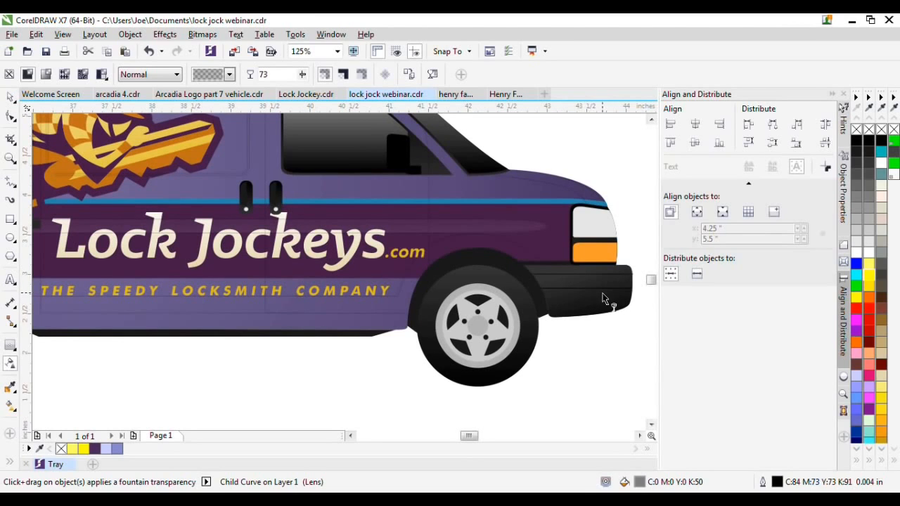
pyautogui.scroll(-4, 602, 298)
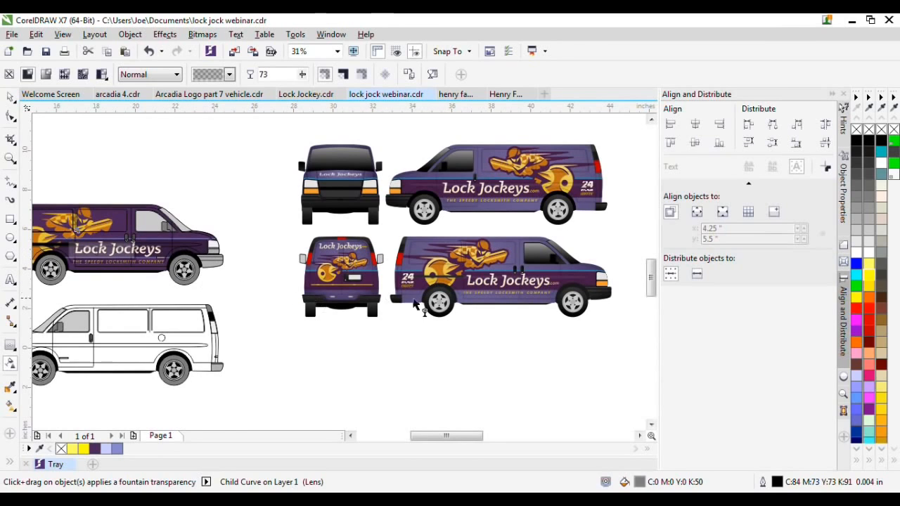
pyautogui.scroll(2, 415, 304)
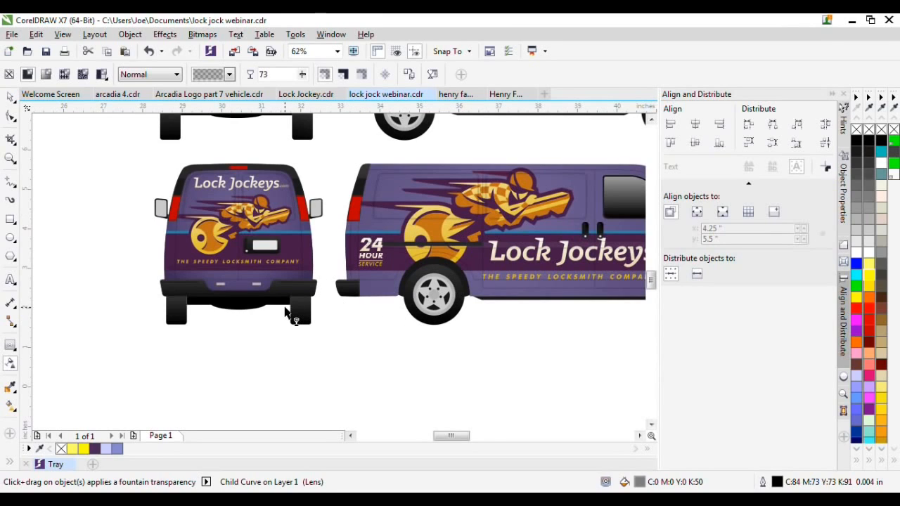
pyautogui.scroll(-2, 286, 312)
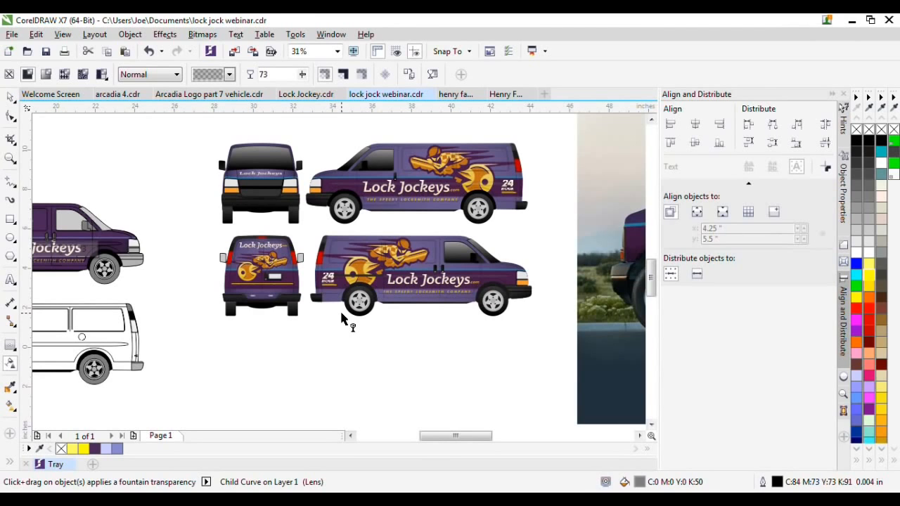
# Compare the panel lines and artwork colours on the finished van mockups with the purple work-in-progress van
pyautogui.scroll(2, 376, 256)
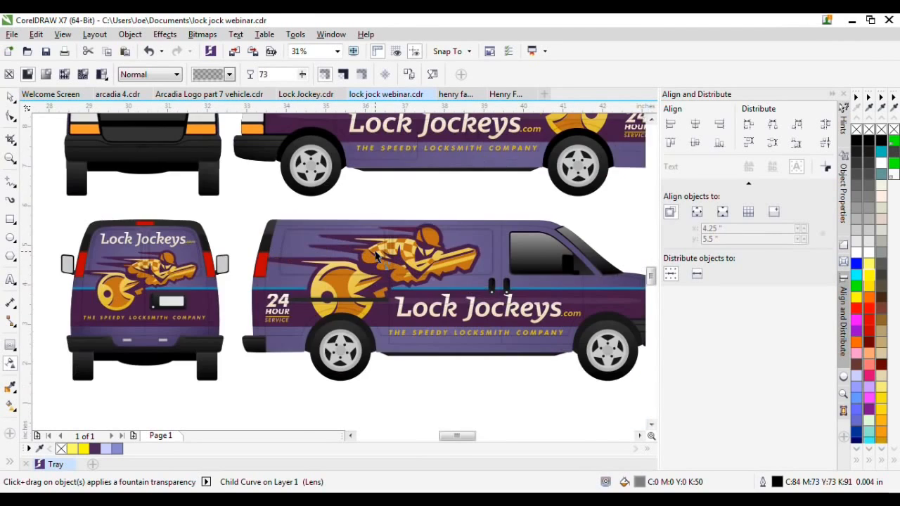
pyautogui.scroll(3, 376, 257)
pyautogui.scroll(-5, 566, 251)
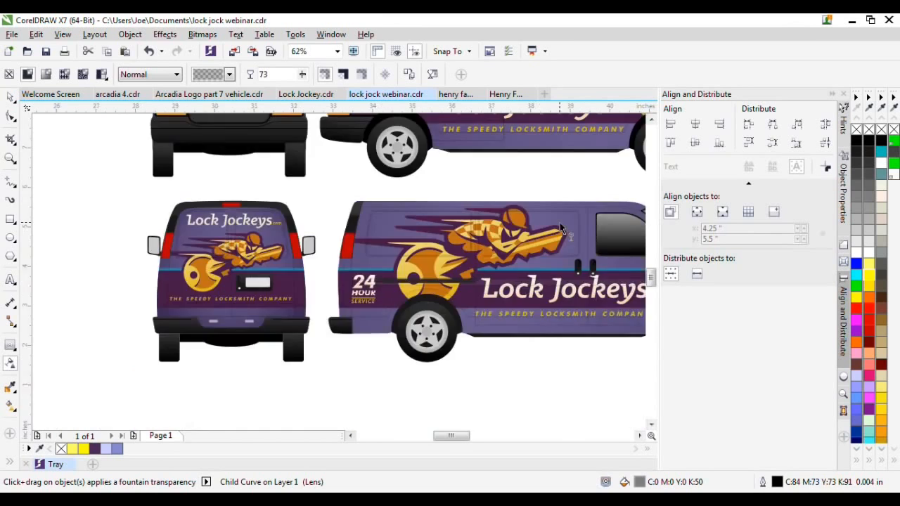
pyautogui.scroll(2, 359, 229)
pyautogui.scroll(3, 346, 211)
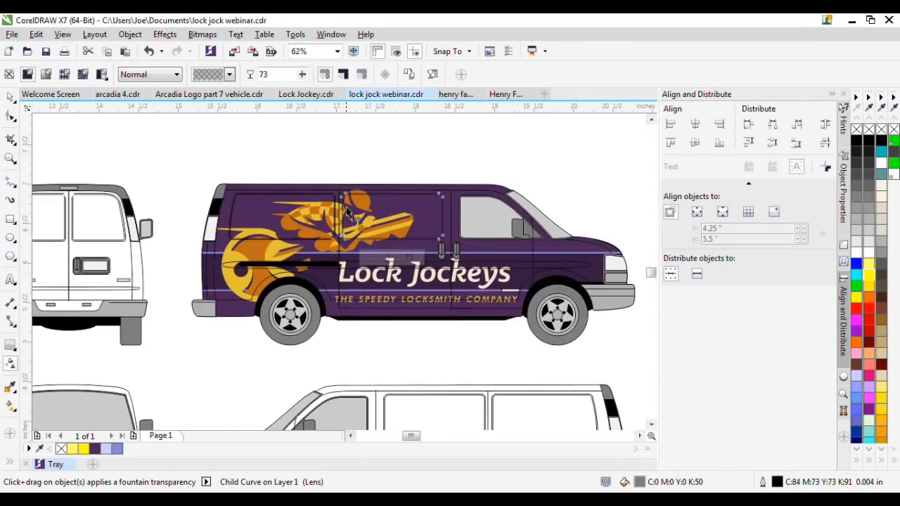
pyautogui.scroll(-5, 286, 225)
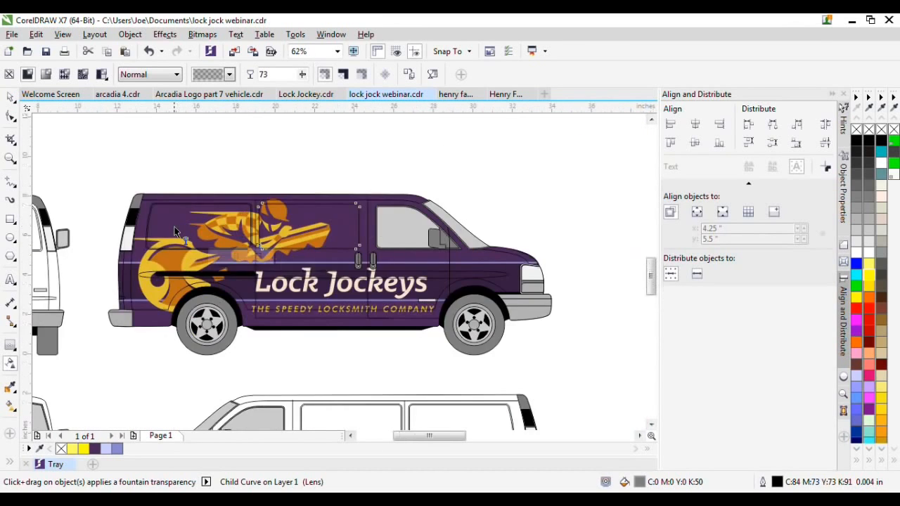
pyautogui.scroll(1, 414, 253)
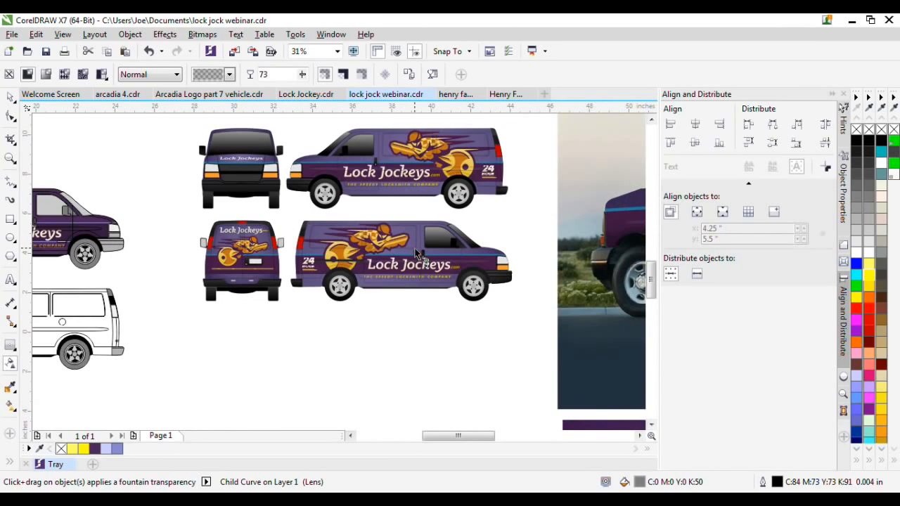
pyautogui.scroll(-1, 421, 245)
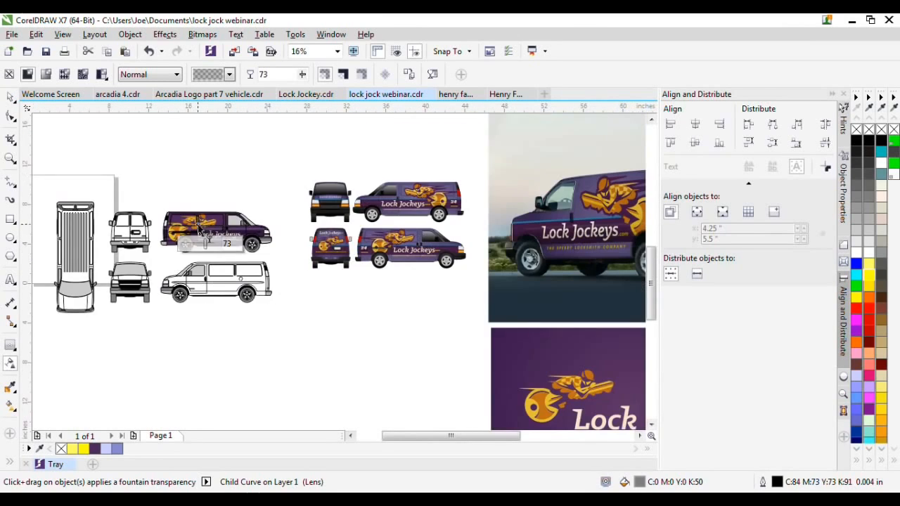
pyautogui.scroll(1, 199, 230)
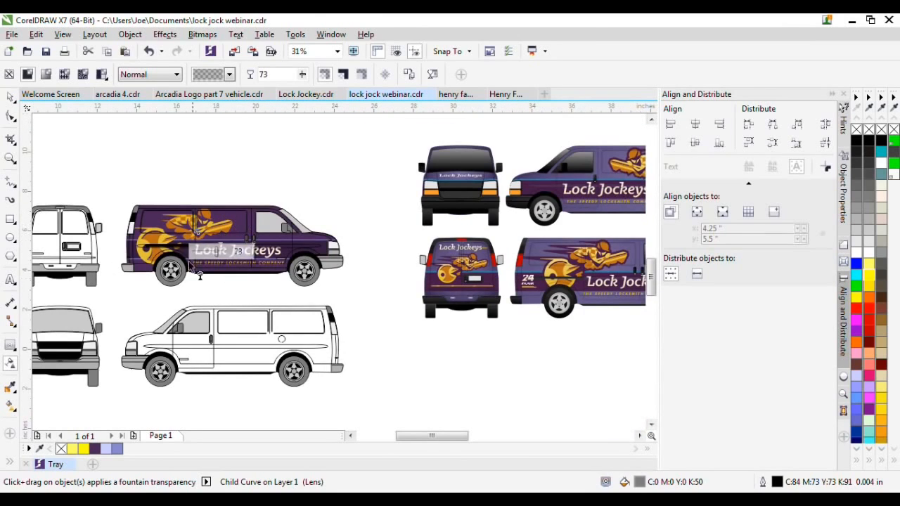
pyautogui.scroll(-1, 412, 243)
pyautogui.scroll(1, 419, 243)
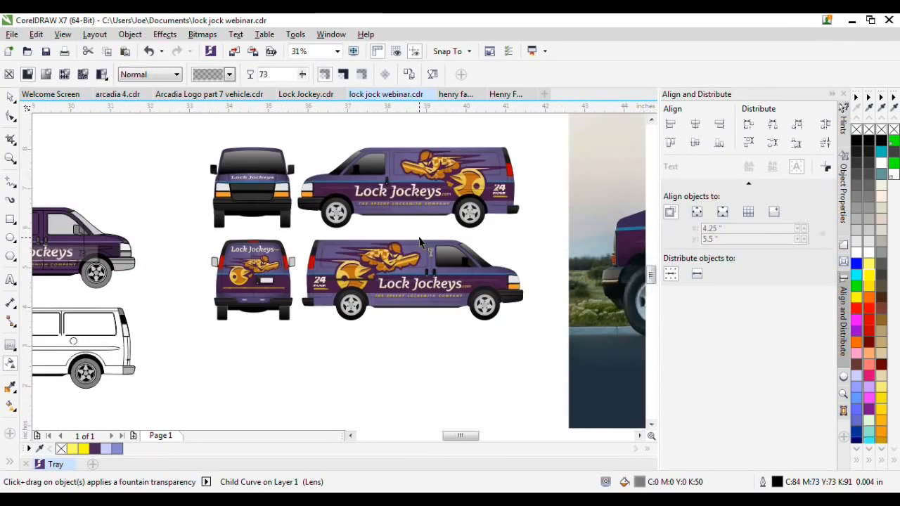
# Examine the full artwork inside the PowerClip of the lower finished side-view van, and close the PowerClip
pyautogui.scroll(1, 419, 240)
pyautogui.click(10, 97)
pyautogui.click(517, 230)
pyautogui.click(450, 243)
pyautogui.keyDown('ctrl'); pyautogui.click(451, 243); pyautogui.keyUp('ctrl')
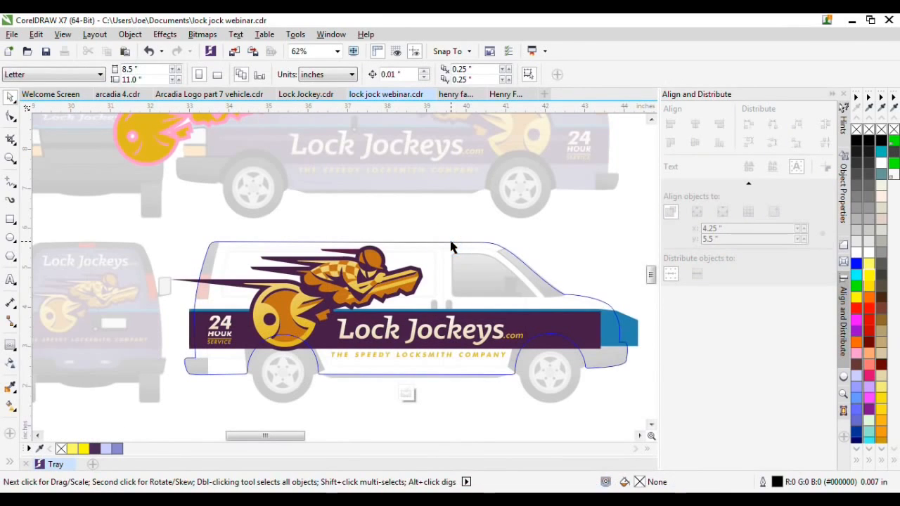
pyautogui.scroll(-1, 423, 222)
pyautogui.scroll(1, 477, 280)
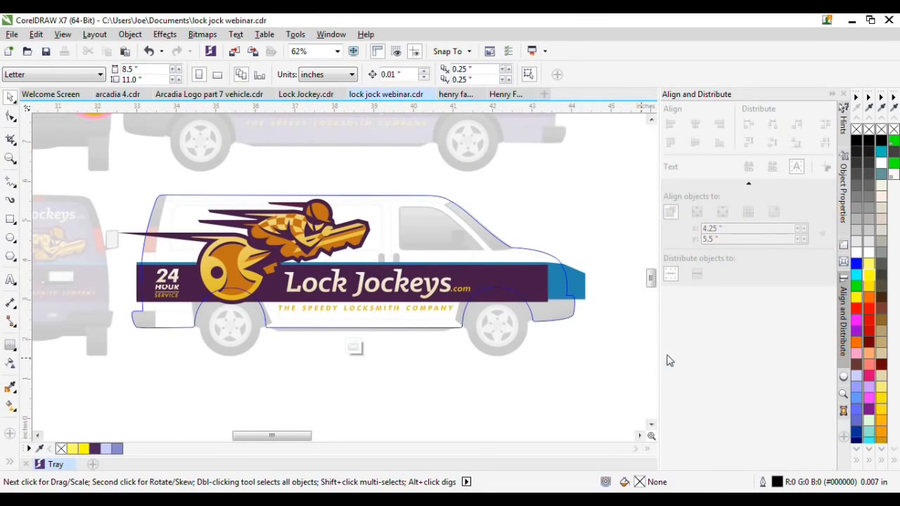
pyautogui.click(354, 347)
pyautogui.scroll(-1, 425, 296)
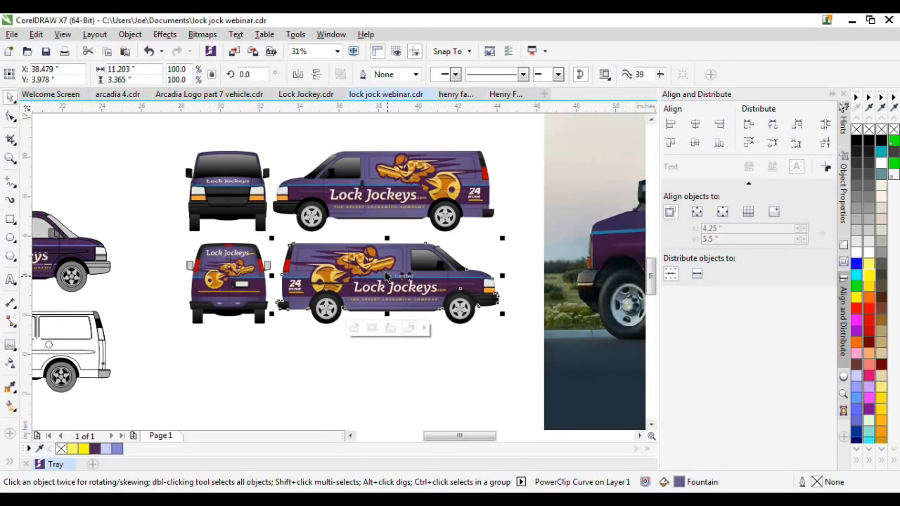
# Try moving the clipped wrap artwork below the lower finished side-view van, and undo the move
pyautogui.moveTo(388, 275); pyautogui.dragTo(374, 378)
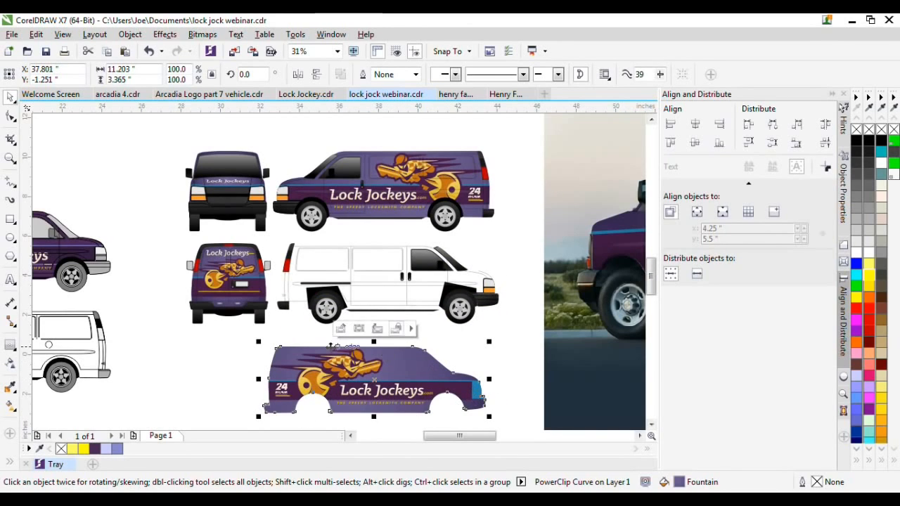
pyautogui.hotkey('ctrl', 'z')
# Try moving all PowerClip contents out of the purple work-in-progress van, undo the move, and finish editing the contents
pyautogui.scroll(-2, 415, 285)
pyautogui.scroll(2, 285, 278)
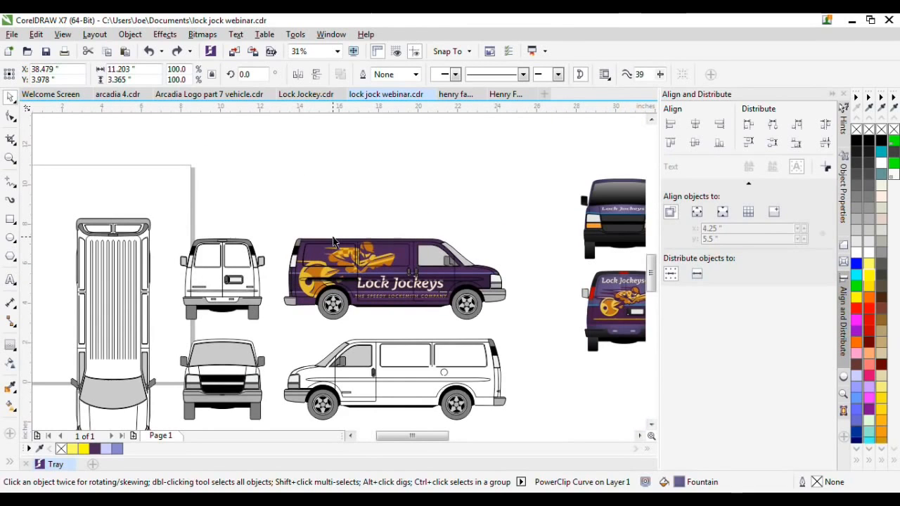
pyautogui.doubleClick(334, 240)
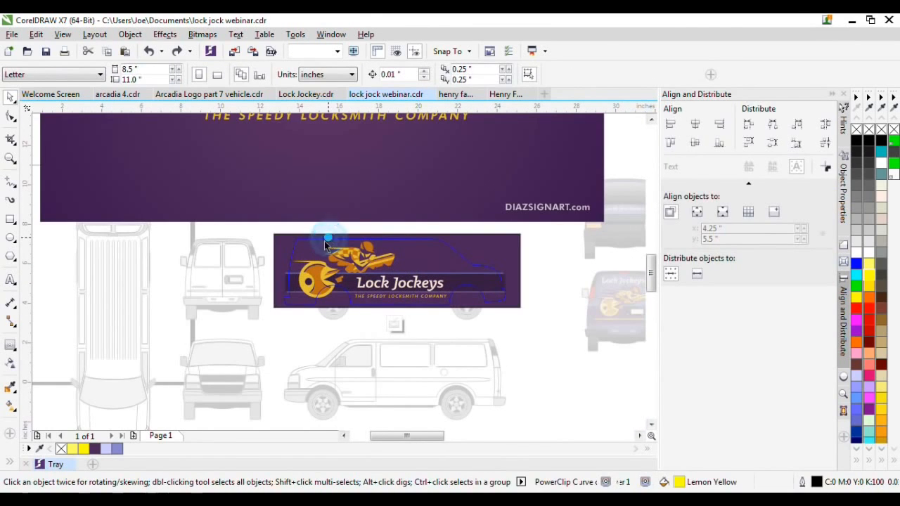
pyautogui.hotkey('ctrl', 'a')
pyautogui.moveTo(507, 250); pyautogui.dragTo(265, 363)
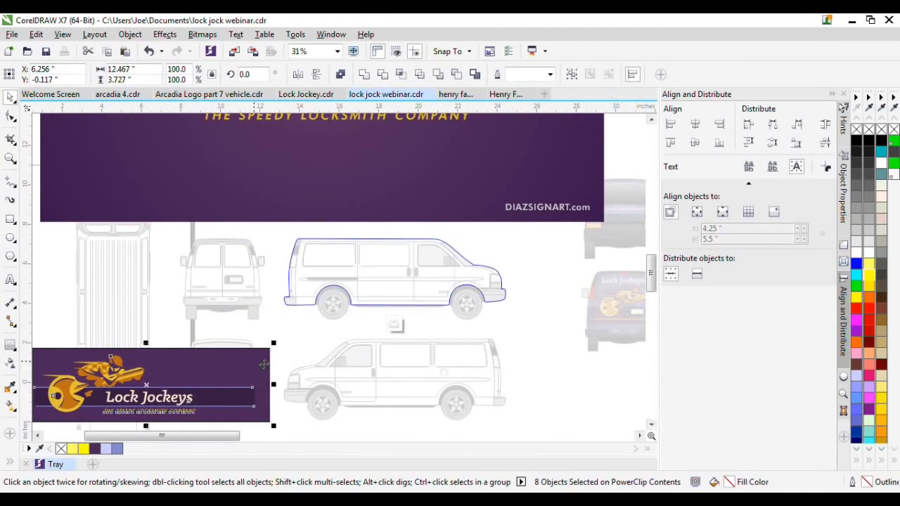
pyautogui.hotkey('ctrl', 'z')
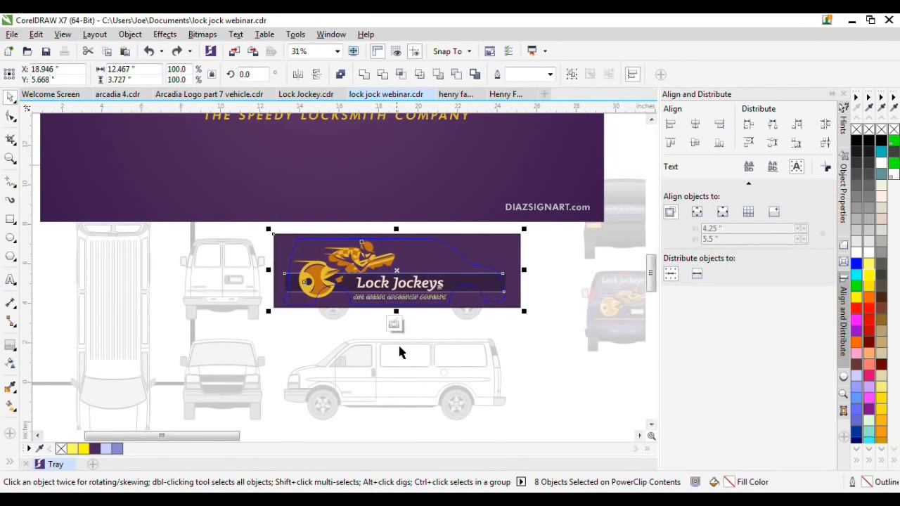
pyautogui.click(394, 324)
# Examine the finished van mockups and the wrap as rendered on the photographed van, including its rear doors
pyautogui.scroll(-3, 487, 302)
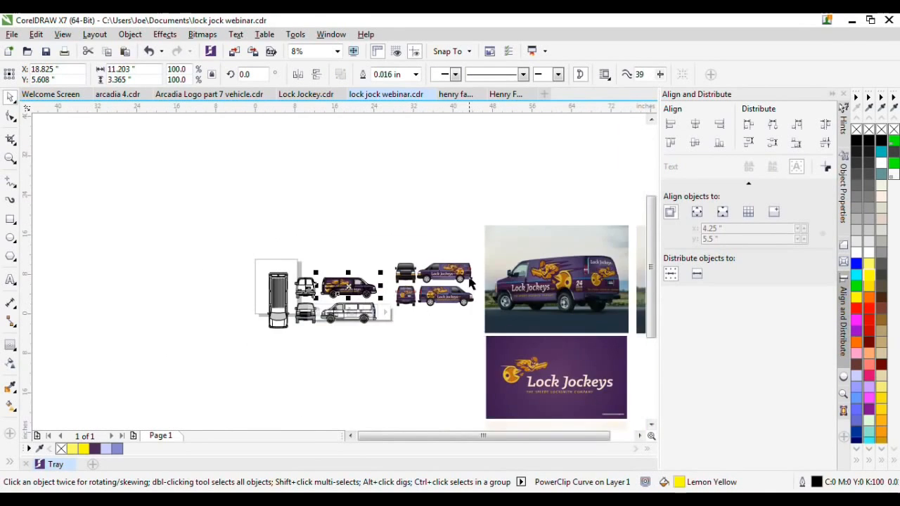
pyautogui.scroll(3, 490, 303)
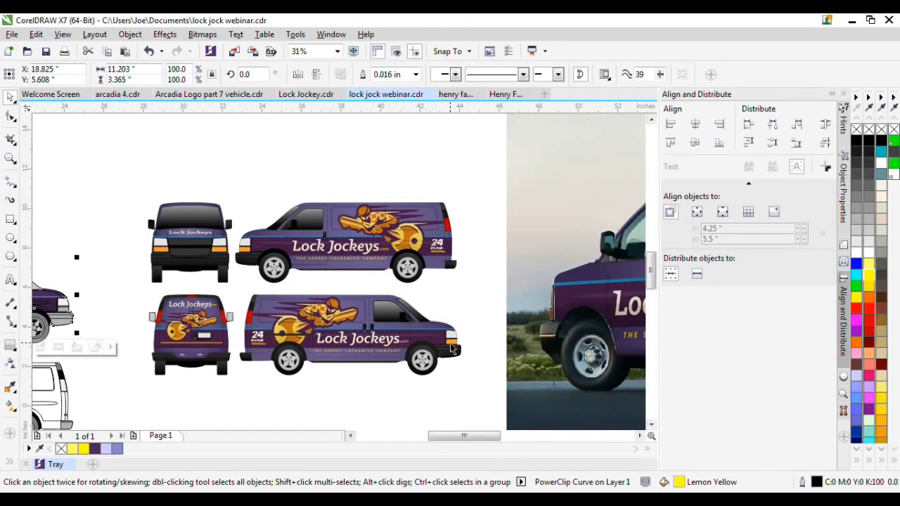
pyautogui.scroll(-2, 488, 315)
pyautogui.scroll(1, 489, 315)
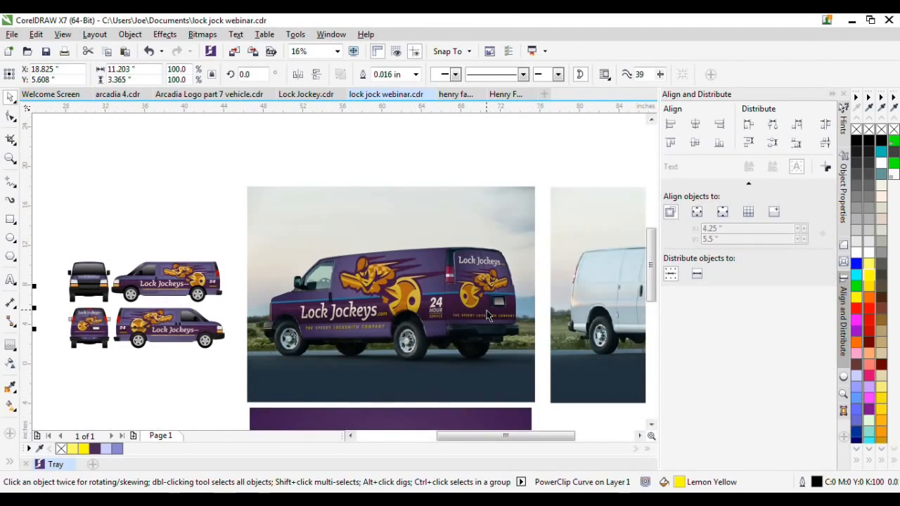
pyautogui.scroll(-1, 489, 315)
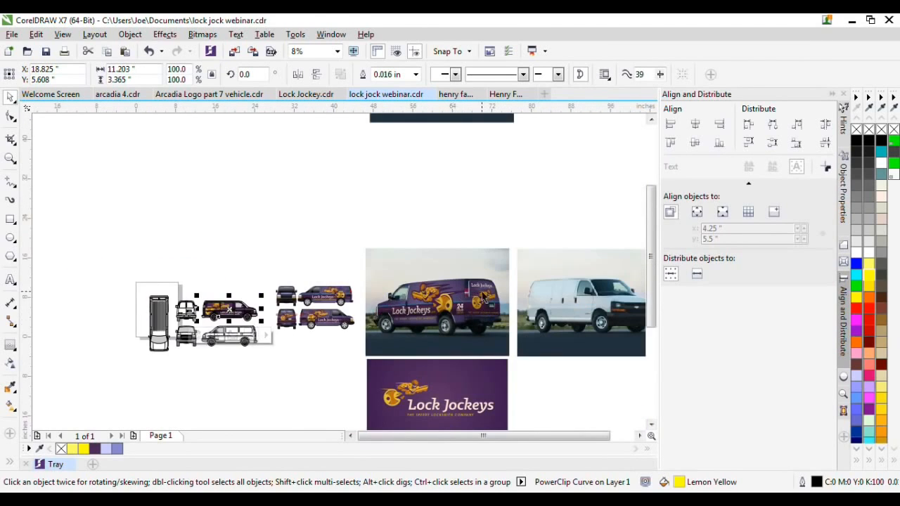
pyautogui.scroll(2, 477, 355)
pyautogui.scroll(-1, 477, 355)
pyautogui.scroll(1, 333, 330)
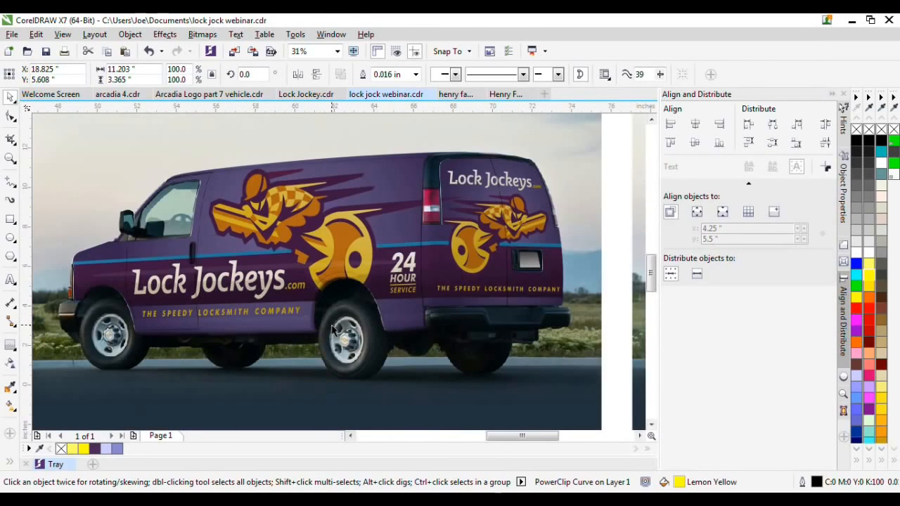
# Try shifting the clipped wrap artwork on the photographed van slightly, and clear the selection
pyautogui.click(300, 280)
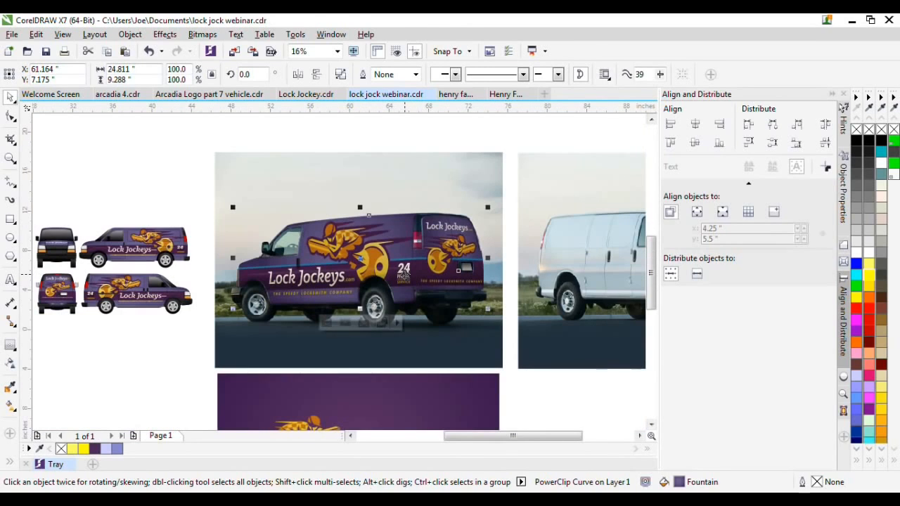
pyautogui.scroll(-1, 394, 262)
pyautogui.moveTo(404, 280)
pyautogui.mouseDown()
pyautogui.moveTo(379, 201)
pyautogui.moveTo(403, 285)
pyautogui.mouseUp()
pyautogui.click(359, 138)
pyautogui.scroll(2, 418, 257)
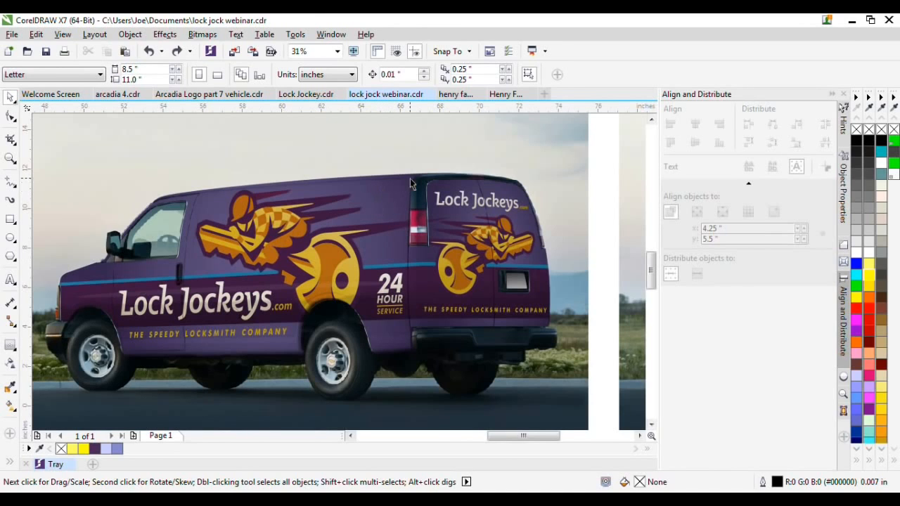
# Open the PowerClip contents of the upper finished side-view van for editing
pyautogui.scroll(-2, 524, 234)
pyautogui.scroll(2, 239, 224)
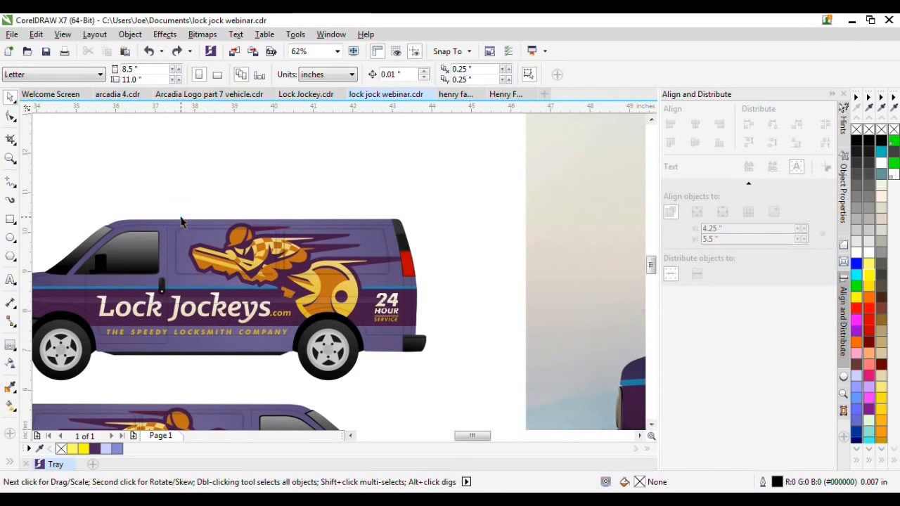
pyautogui.click(179, 222)
pyautogui.keyDown('ctrl'); pyautogui.click(179, 220); pyautogui.keyUp('ctrl')
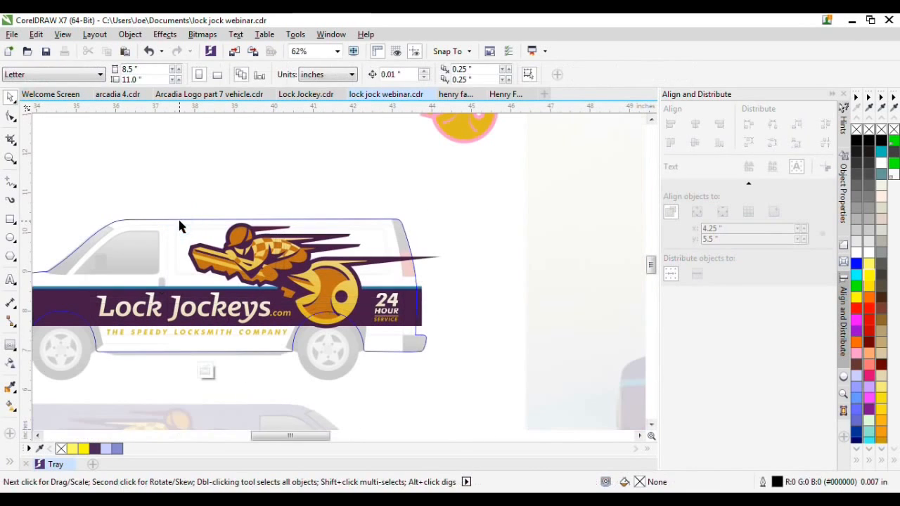
pyautogui.scroll(-1, 442, 297)
pyautogui.scroll(1, 328, 276)
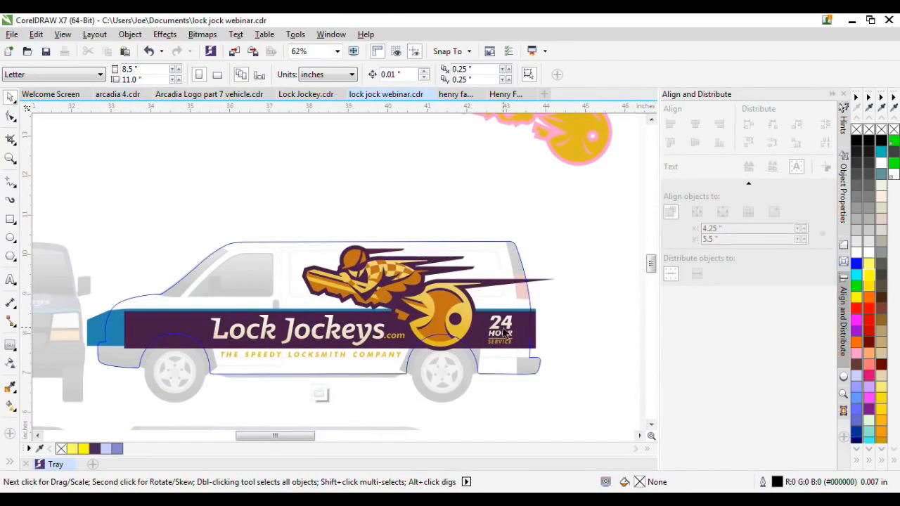
# Add the text line "Laundry list of services - Here is a service - This is a thing we do" above the upper side-view van
pyautogui.click(10, 282)
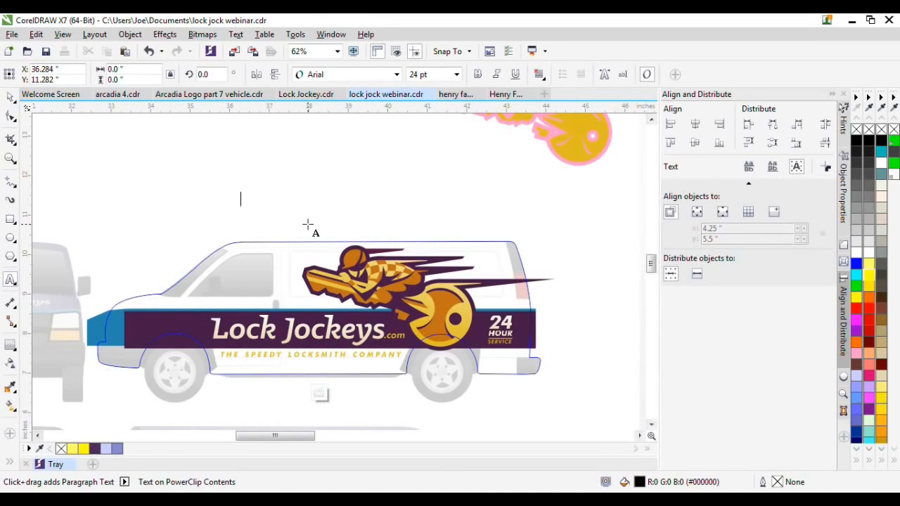
pyautogui.write('Laundr')
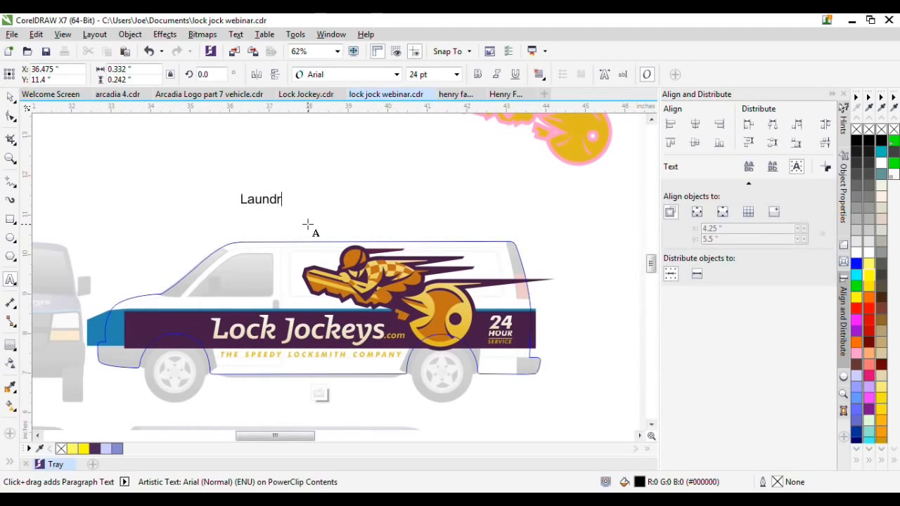
pyautogui.write('y list o')
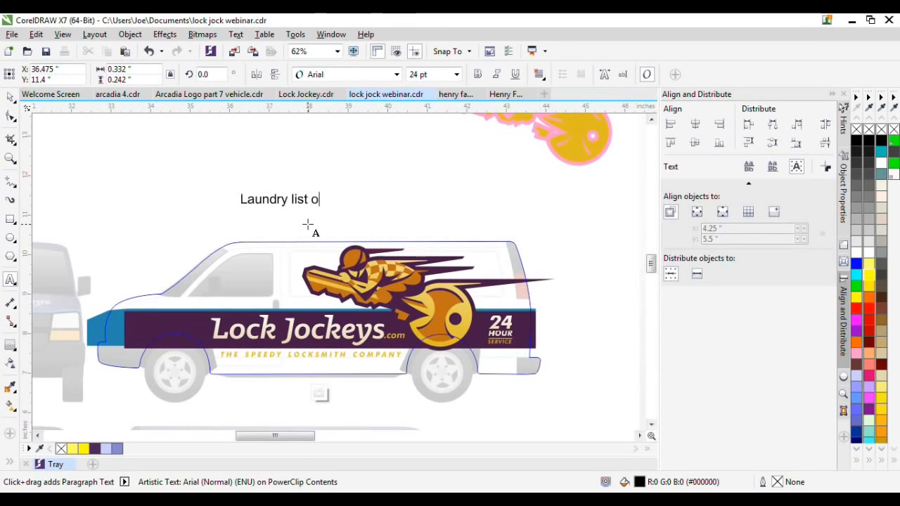
pyautogui.write('f services.')
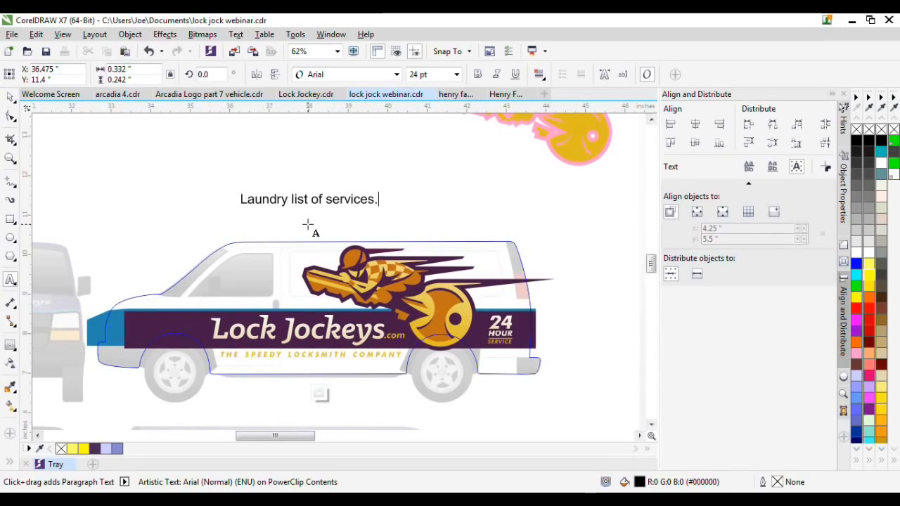
pyautogui.press('BackSpace')
pyautogui.write('-  Here is a')
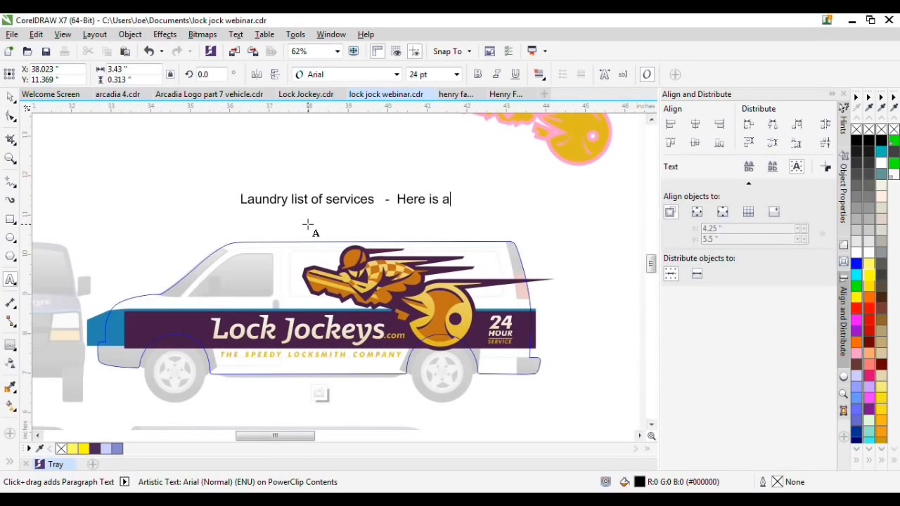
pyautogui.write(' service')
pyautogui.press('Return')
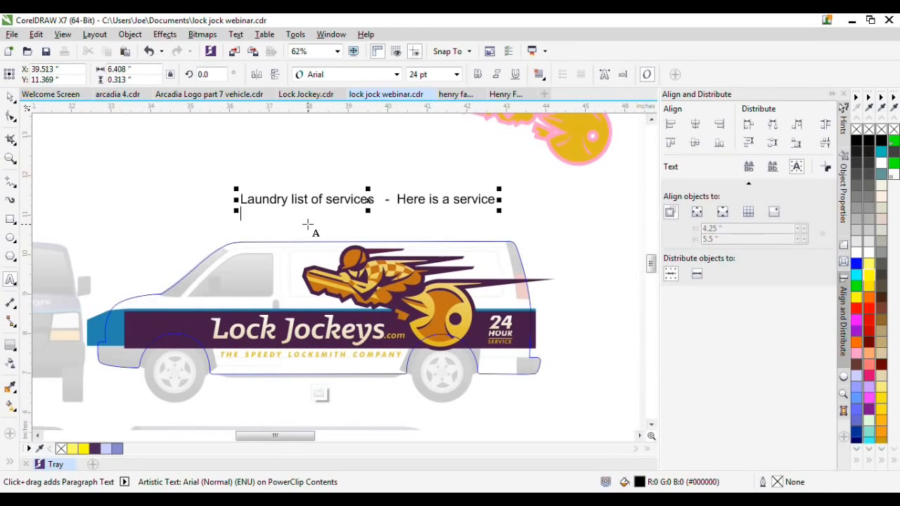
pyautogui.write('-')
pyautogui.write(' T')
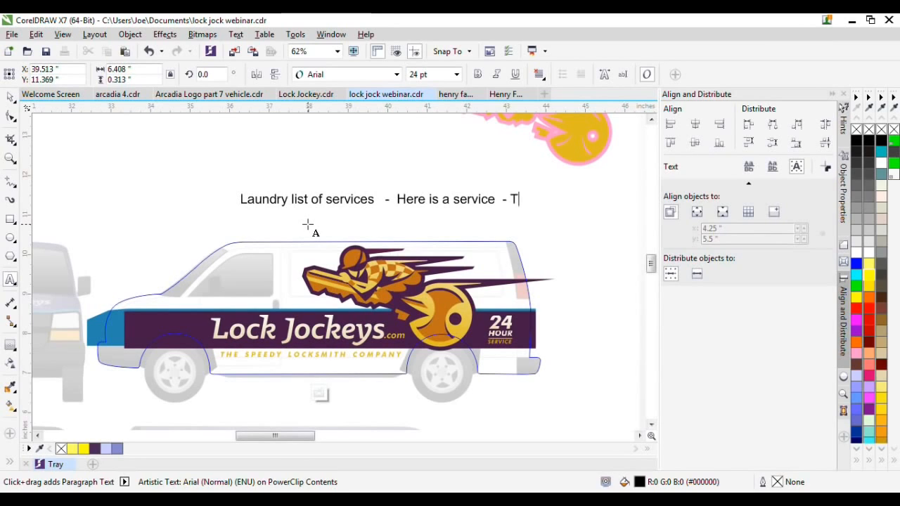
pyautogui.write('his is a t')
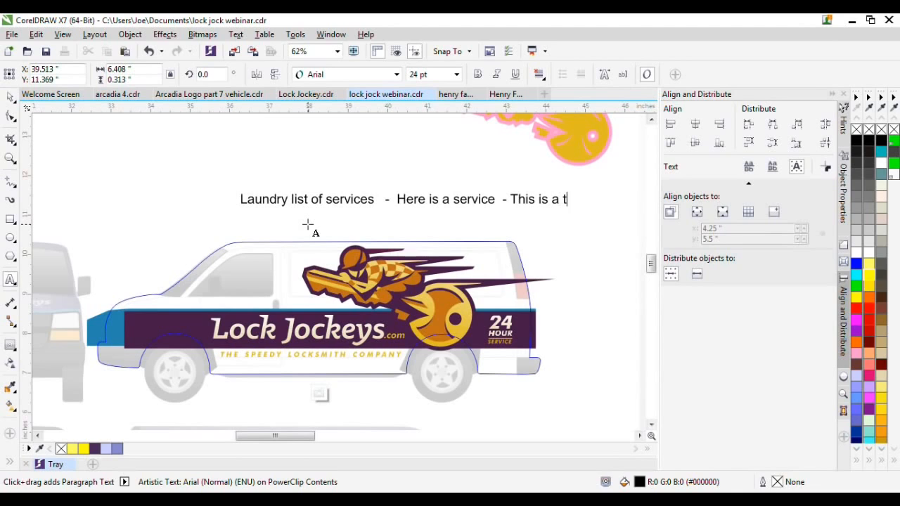
pyautogui.write('hing we do')
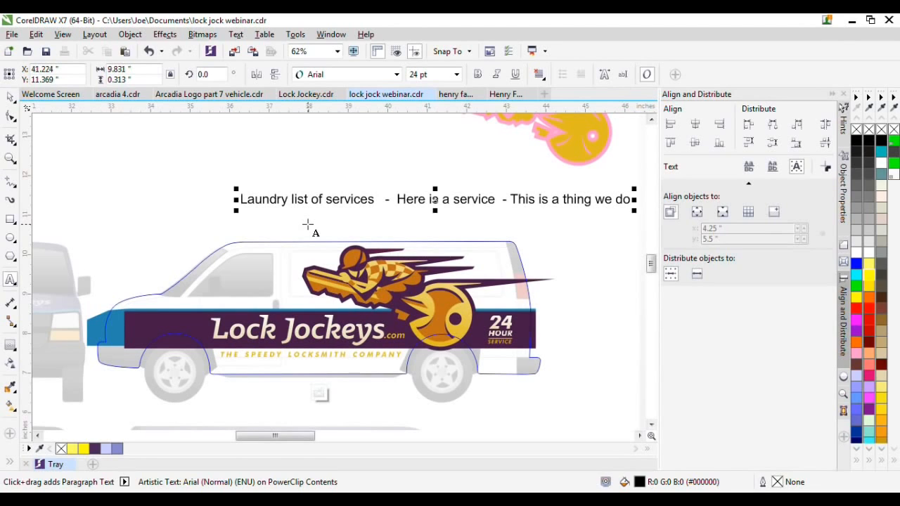
# Even out the spaces around the two hyphens in the services text line
pyautogui.scroll(2, 508, 200)
pyautogui.click(504, 208)
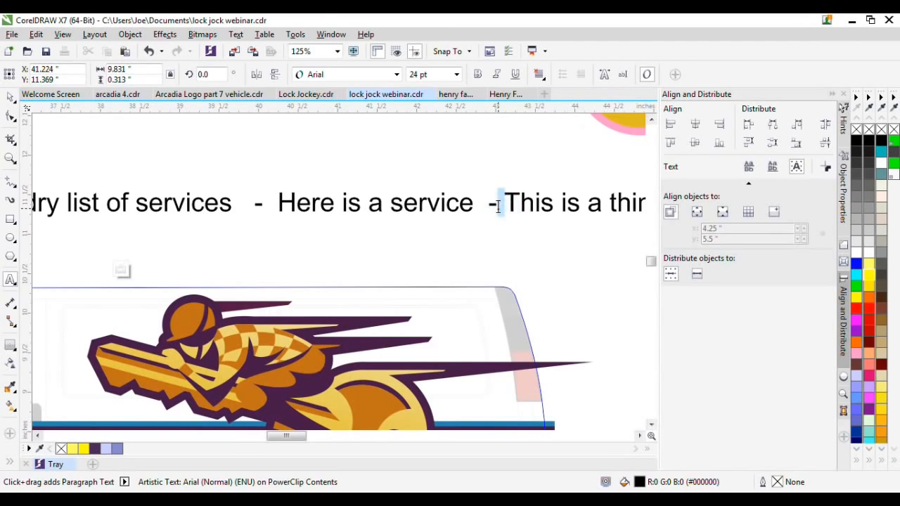
pyautogui.doubleClick(490, 205)
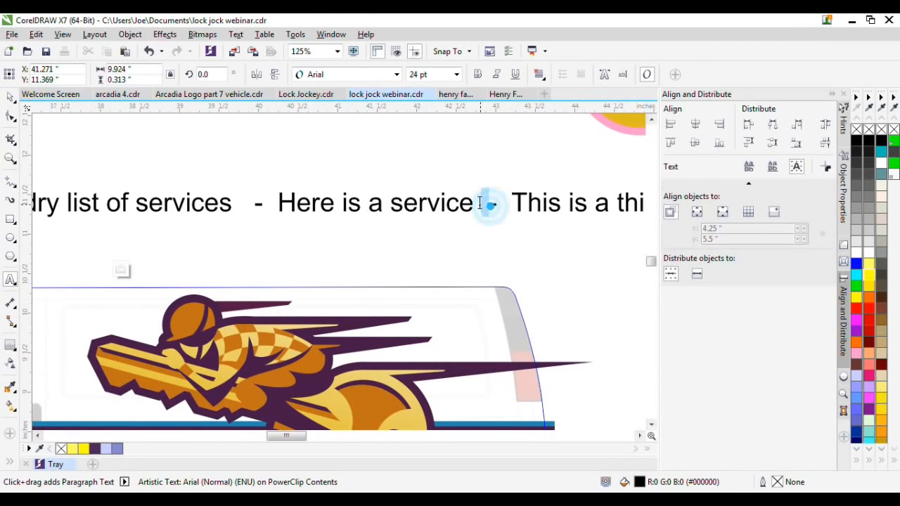
pyautogui.doubleClick(251, 206)
pyautogui.doubleClick(258, 205)
pyautogui.click(9, 97)
pyautogui.scroll(-1, 338, 177)
# Change the entire services text line to uppercase and shift it back so it sits above the van
pyautogui.doubleClick(381, 194)
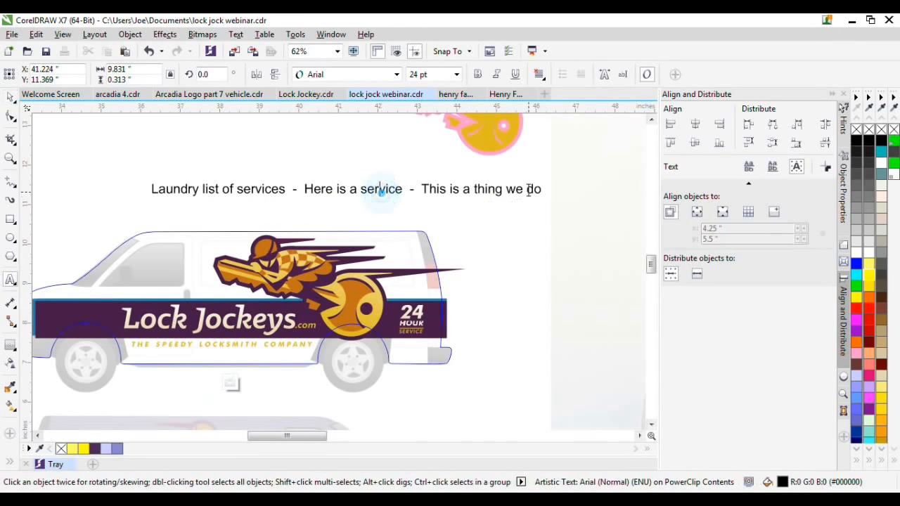
pyautogui.moveTo(538, 189); pyautogui.dragTo(150, 187)
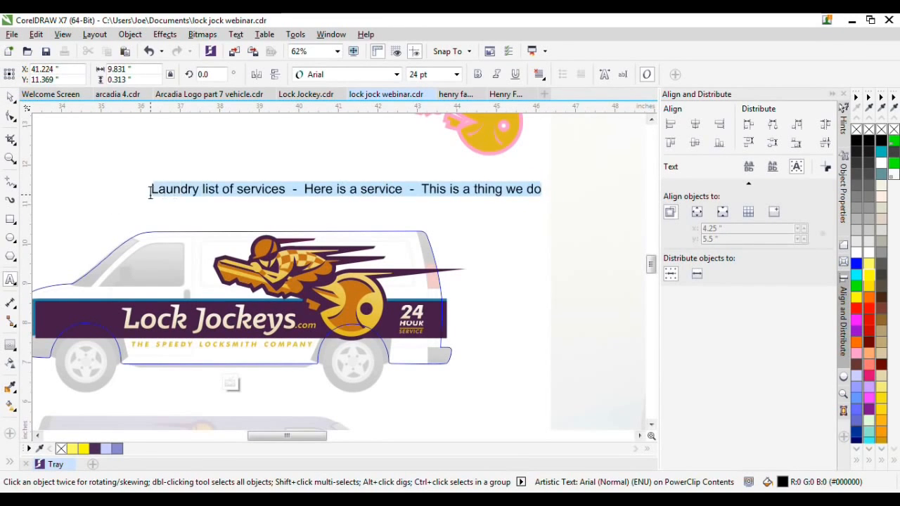
pyautogui.rightClick(166, 189)
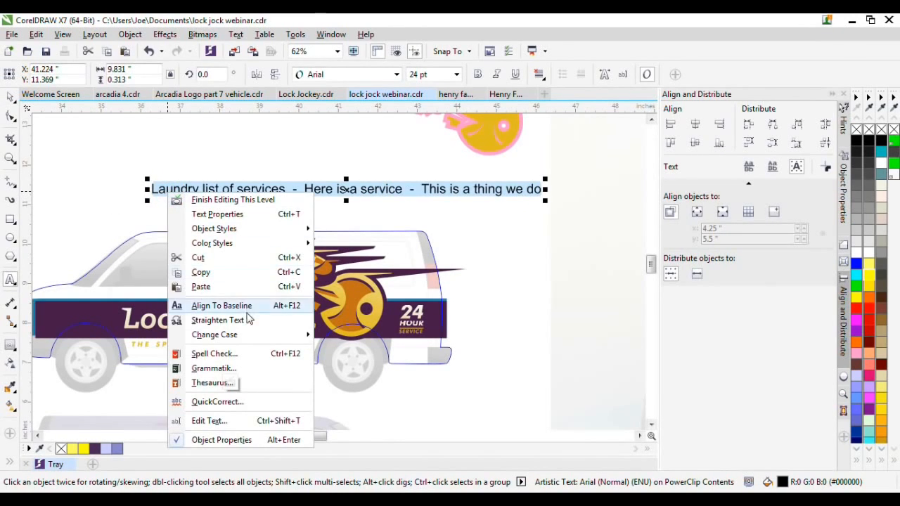
pyautogui.moveTo(250, 335)
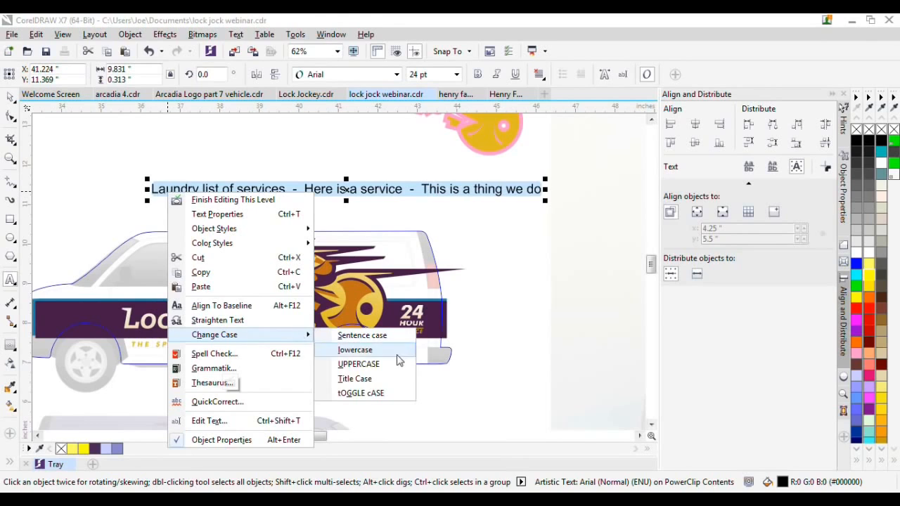
pyautogui.click(359, 364)
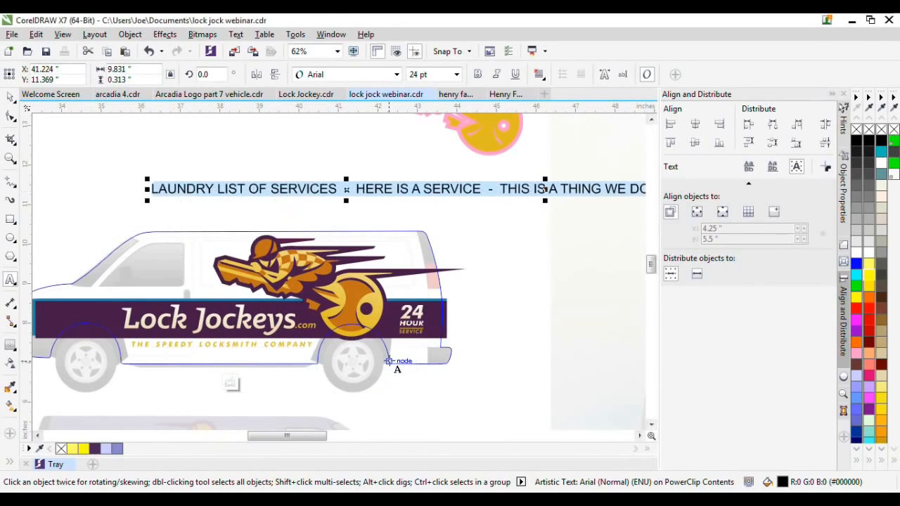
pyautogui.click(10, 96)
pyautogui.moveTo(396, 188); pyautogui.dragTo(312, 197)
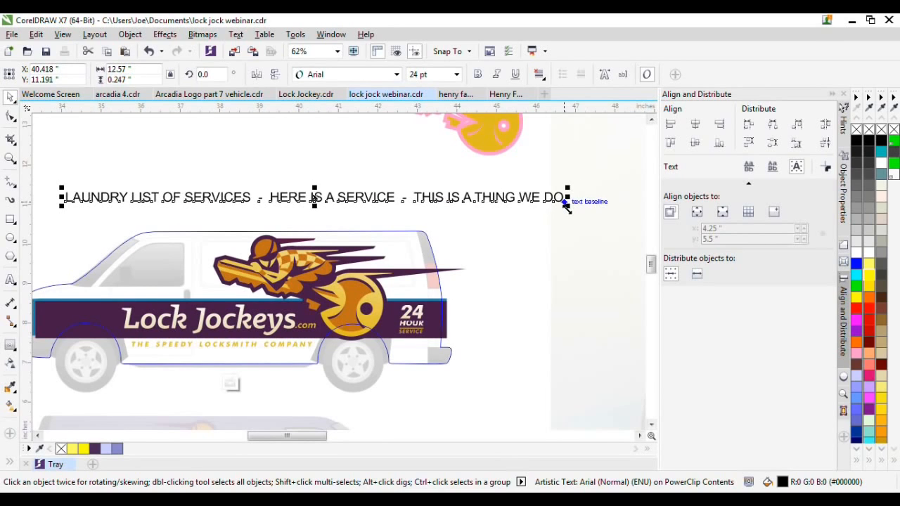
# Draw a circle about 0.112 inches wide over the hyphen after "SERVICES" and fill it black as a bullet
pyautogui.click(10, 238)
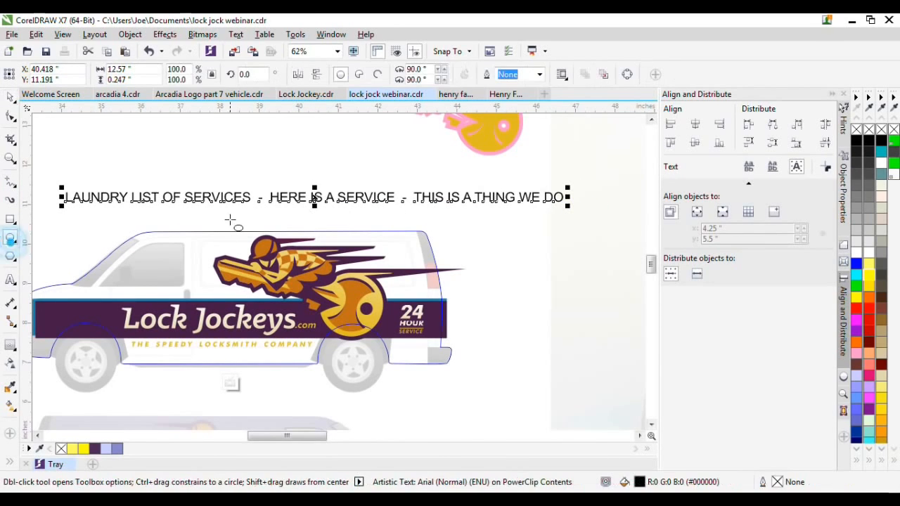
pyautogui.scroll(5, 230, 220)
pyautogui.scroll(-2, 253, 195)
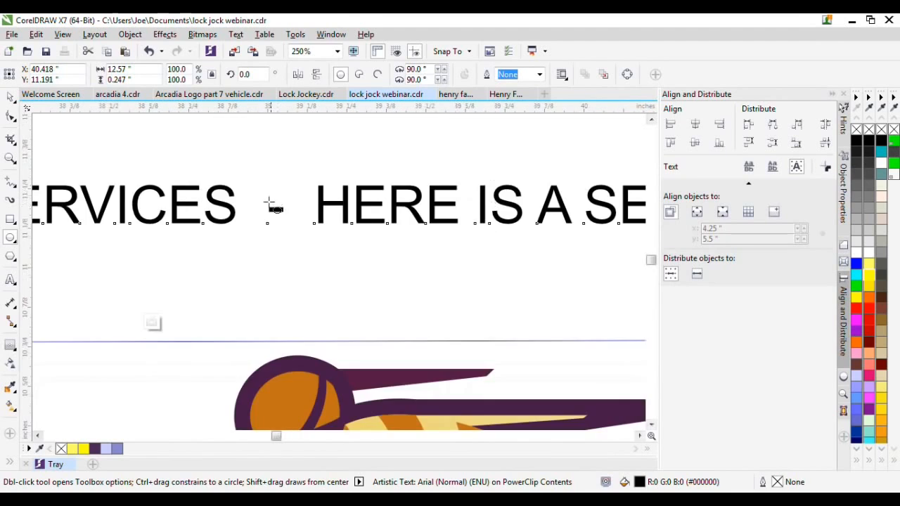
pyautogui.scroll(2, 269, 203)
pyautogui.moveTo(261, 188); pyautogui.dragTo(306, 235)
pyautogui.click(857, 145)
pyautogui.scroll(-2, 281, 209)
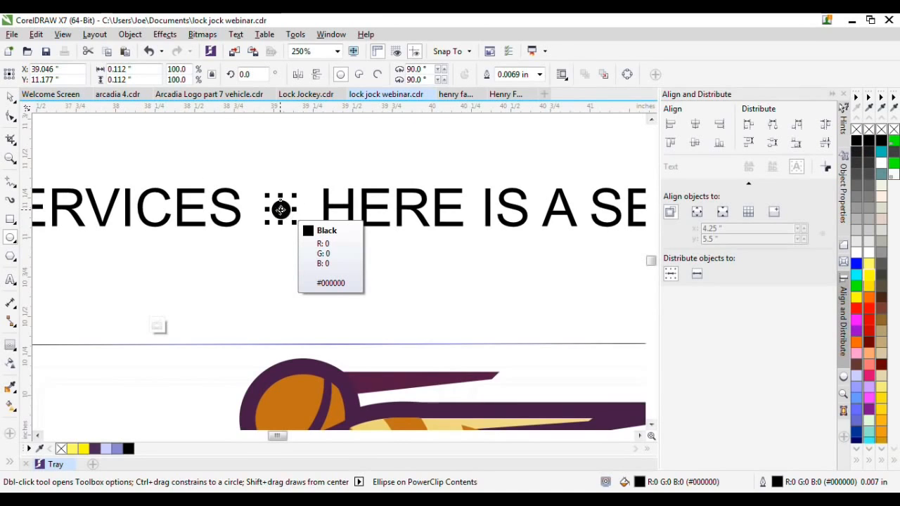
# Copy the black bullet over the second hyphen, after "HERE IS A SERVICE", and centre it on the dash
pyautogui.scroll(-2, 321, 171)
pyautogui.moveTo(324, 171); pyautogui.dragTo(581, 202)
pyautogui.scroll(2, 595, 185)
pyautogui.scroll(1, 599, 205)
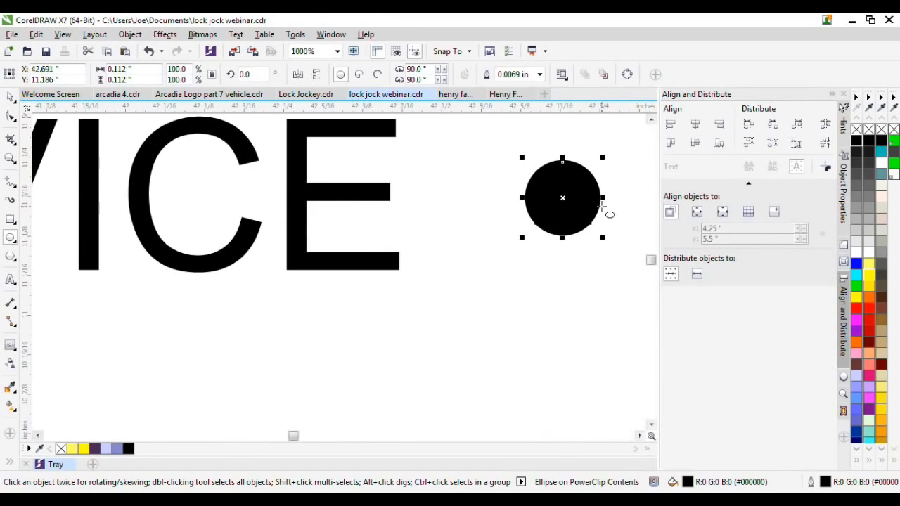
pyautogui.scroll(-2, 599, 205)
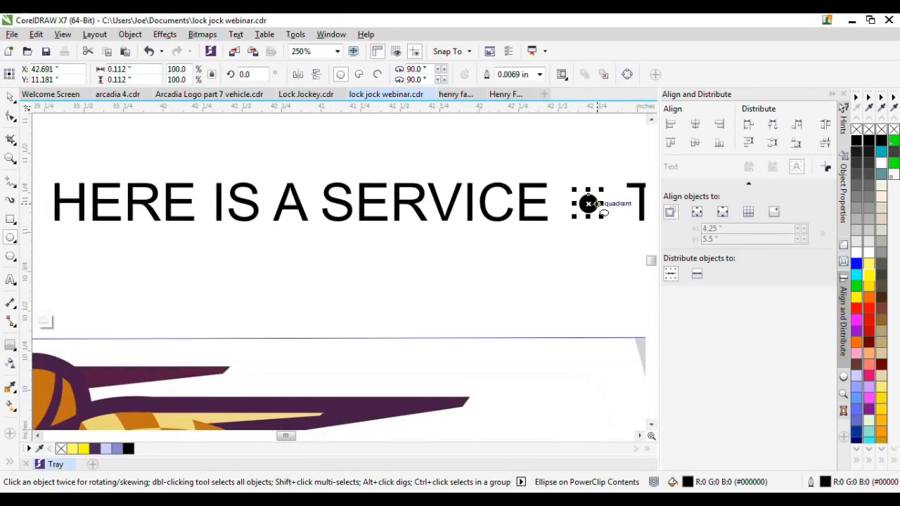
pyautogui.scroll(-1, 589, 204)
pyautogui.scroll(-1, 384, 221)
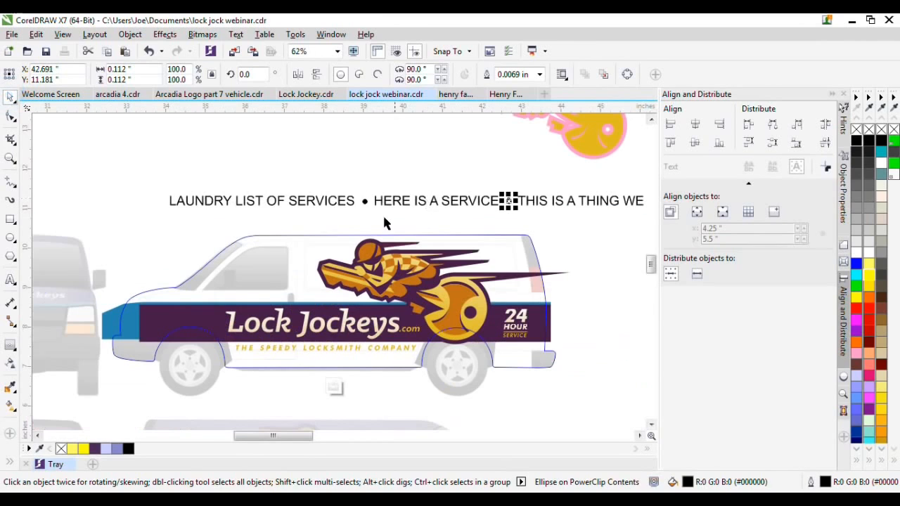
# Weld the services text and both bullets into one curve and scale it down to about 5.54 inches wide
pyautogui.moveTo(95, 179); pyautogui.dragTo(616, 226)
pyautogui.click(363, 76)
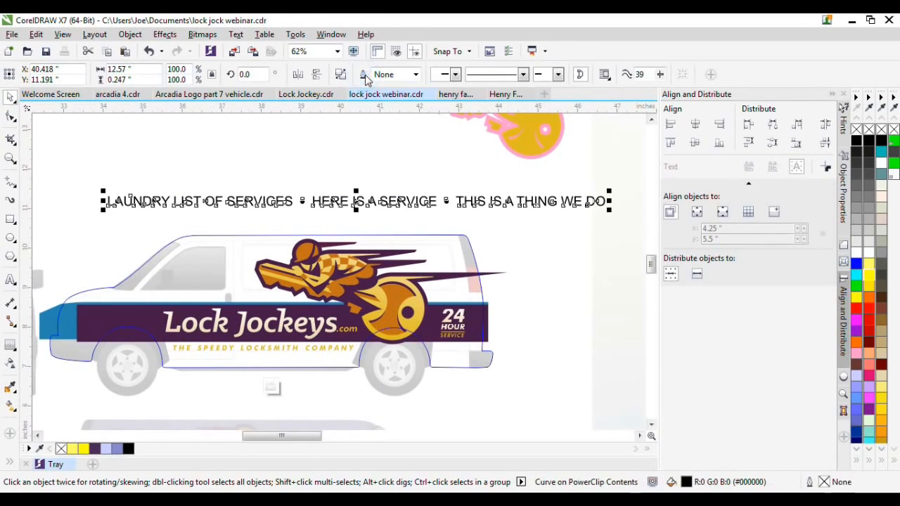
pyautogui.moveTo(535, 200); pyautogui.dragTo(421, 182)
pyautogui.moveTo(494, 193); pyautogui.dragTo(318, 203)
pyautogui.scroll(2, 186, 183)
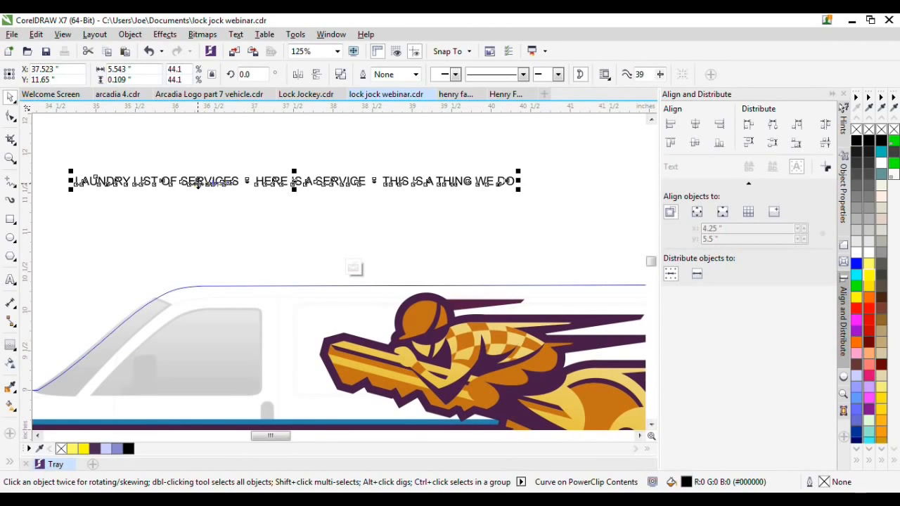
pyautogui.moveTo(200, 181); pyautogui.dragTo(217, 177)
pyautogui.moveTo(224, 167); pyautogui.dragTo(453, 173)
pyautogui.press('Delete')
pyautogui.scroll(3, 162, 170)
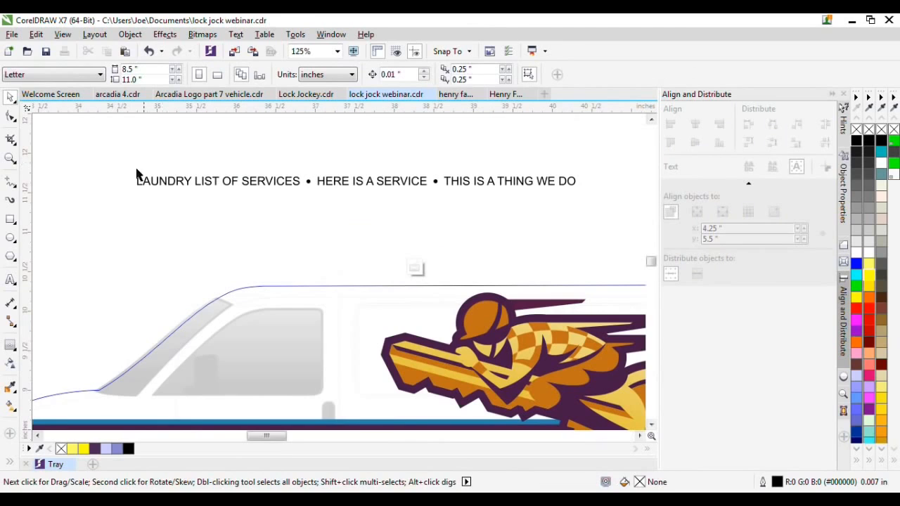
pyautogui.click(10, 238)
pyautogui.scroll(5, 360, 190)
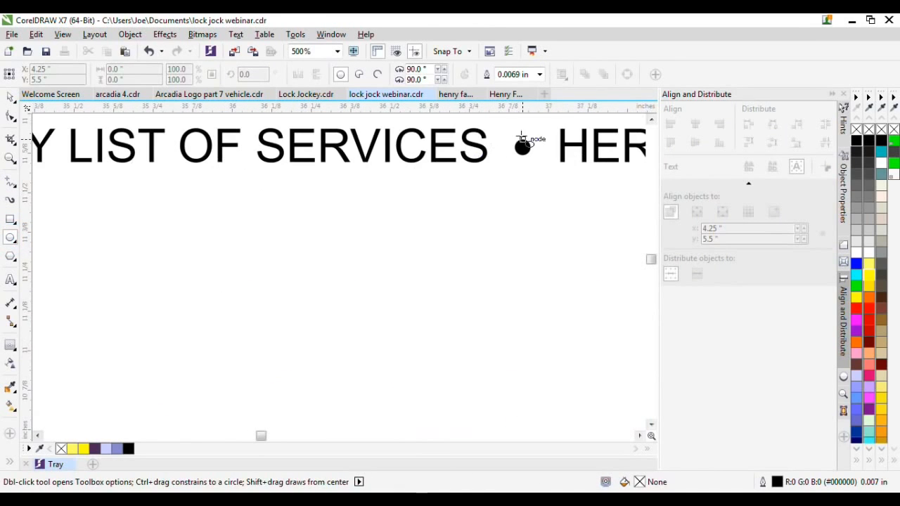
pyautogui.moveTo(524, 146)
pyautogui.mouseDown()
pyautogui.moveTo(528, 163)
pyautogui.moveTo(539, 154)
pyautogui.mouseUp()
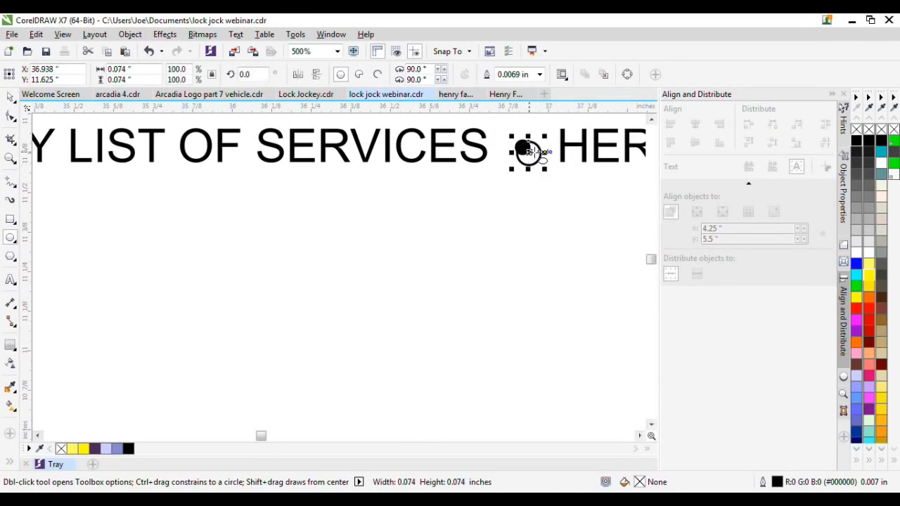
pyautogui.scroll(2, 536, 154)
pyautogui.press('Delete')
pyautogui.scroll(-2, 440, 190)
pyautogui.click(11, 97)
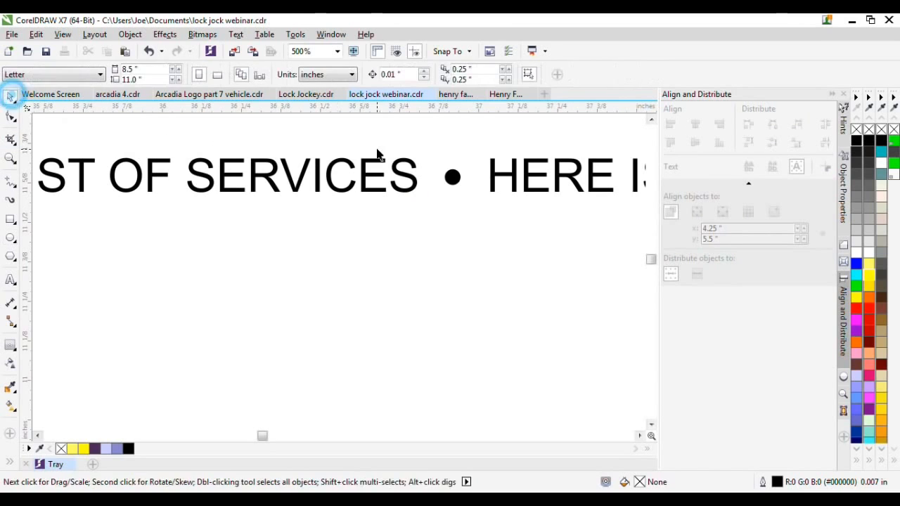
pyautogui.click(450, 176)
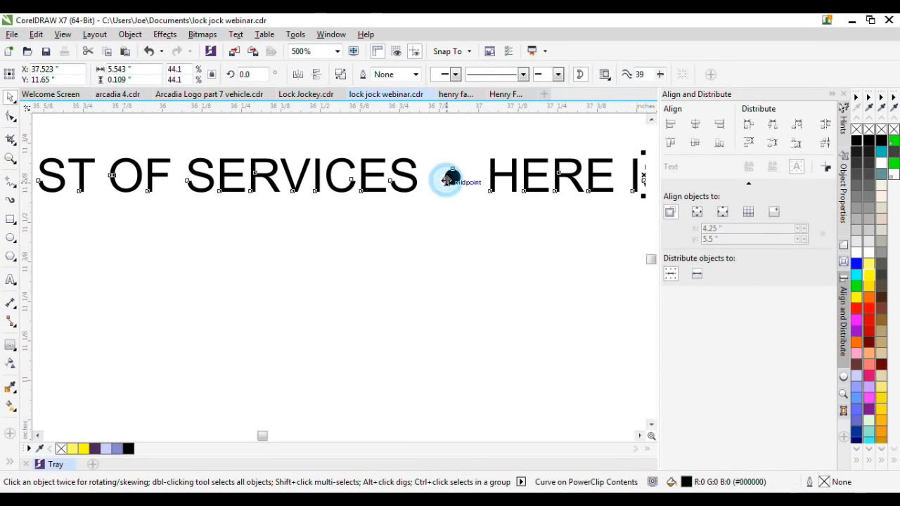
# Draw a circle about 0.051 inches wide matching the existing bullet and place it in front of "LAUNDRY"
pyautogui.click(11, 238)
pyautogui.scroll(-2, 421, 190)
pyautogui.scroll(5, 457, 176)
pyautogui.moveTo(437, 145); pyautogui.dragTo(501, 216)
pyautogui.scroll(-3, 500, 216)
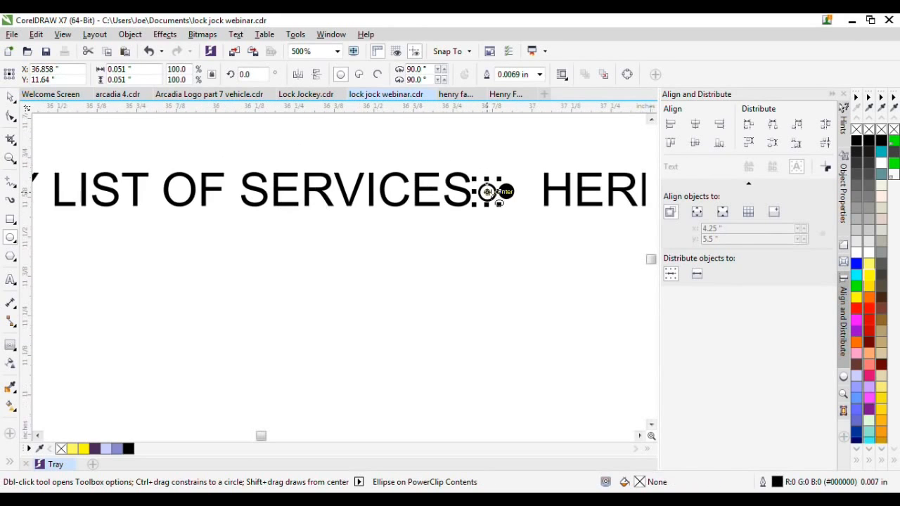
pyautogui.scroll(-1, 487, 192)
pyautogui.moveTo(489, 192); pyautogui.dragTo(136, 212)
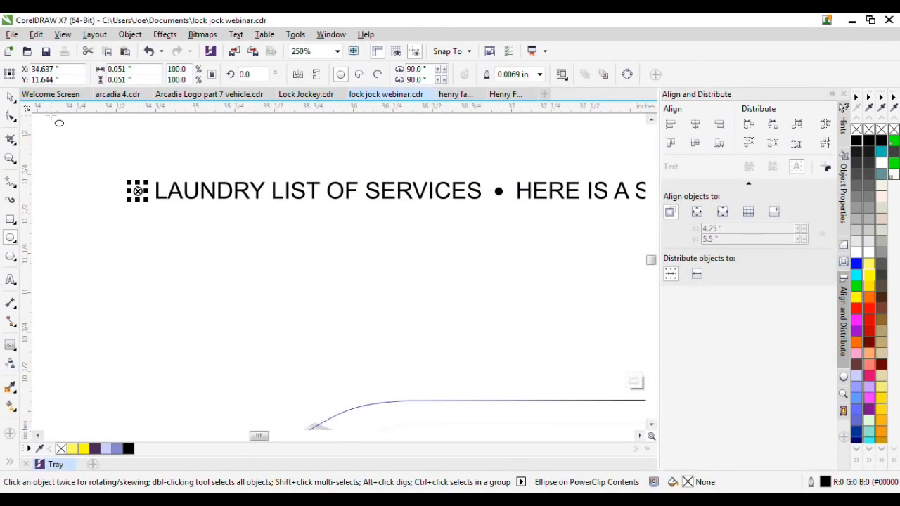
# Weld the new leading bullet and the services line into a single curve
pyautogui.click(9, 97)
pyautogui.scroll(-1, 122, 163)
pyautogui.moveTo(102, 163); pyautogui.dragTo(599, 188)
pyautogui.click(362, 74)
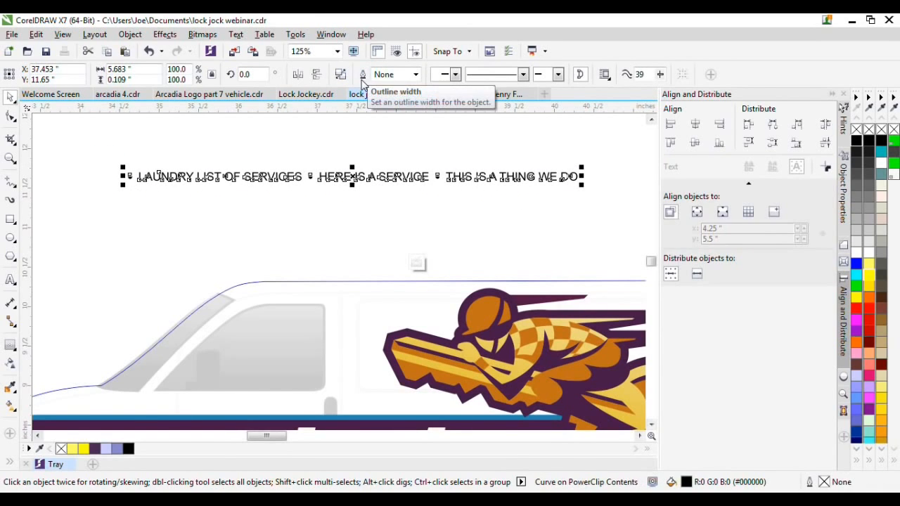
# Duplicate the services line and place the copy in the same row, directly after "THIS IS A THING WE DO"
pyautogui.hotkey('ctrl', 'd')
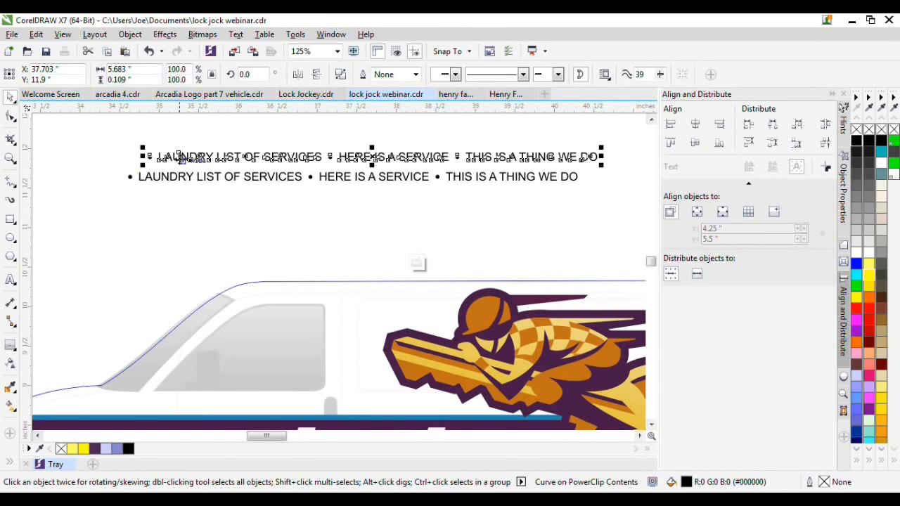
pyautogui.moveTo(167, 161); pyautogui.dragTo(160, 180)
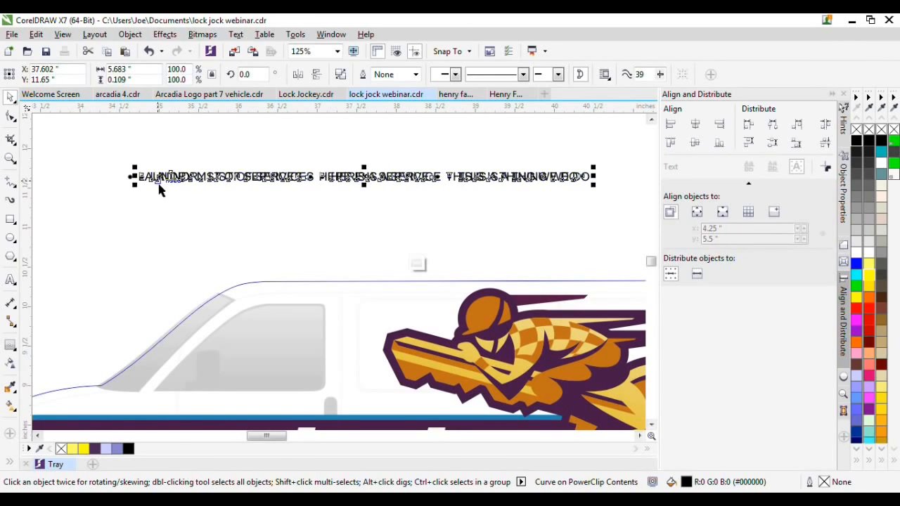
pyautogui.scroll(-1, 162, 184)
pyautogui.moveTo(281, 182); pyautogui.dragTo(517, 183)
pyautogui.scroll(1, 345, 182)
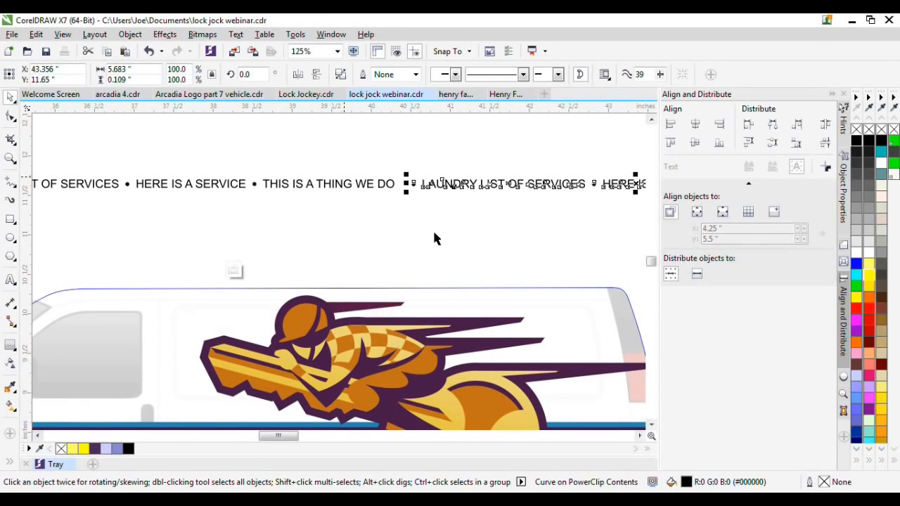
# Move the duplicated services line closer to the original so the spacing around its leading bullet matches the other bullets
pyautogui.moveTo(425, 503)
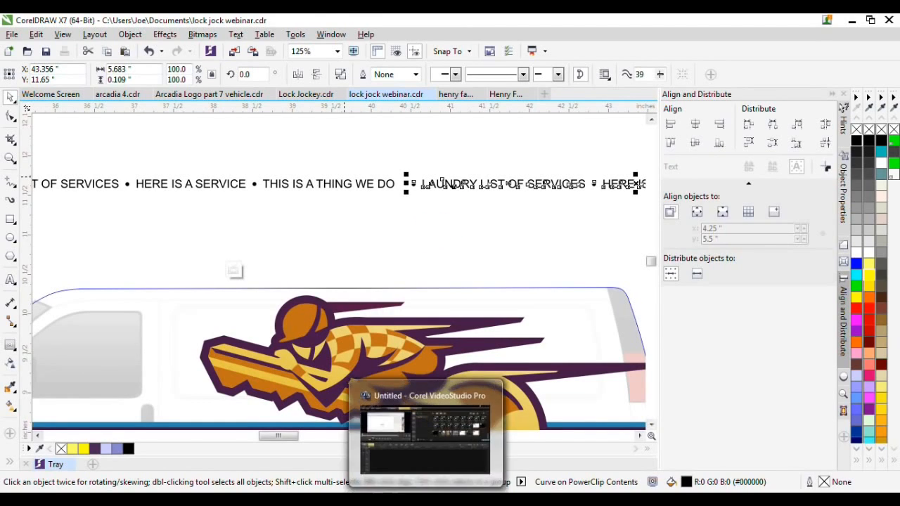
pyautogui.scroll(2, 339, 271)
pyautogui.press('Escape')
pyautogui.scroll(-3, 344, 175)
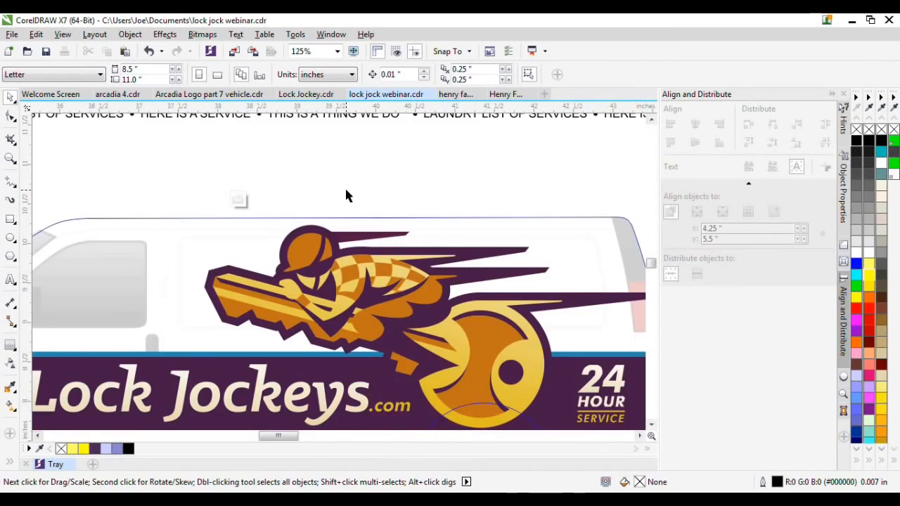
pyautogui.scroll(2, 455, 233)
pyautogui.click(440, 215)
pyautogui.scroll(2, 439, 214)
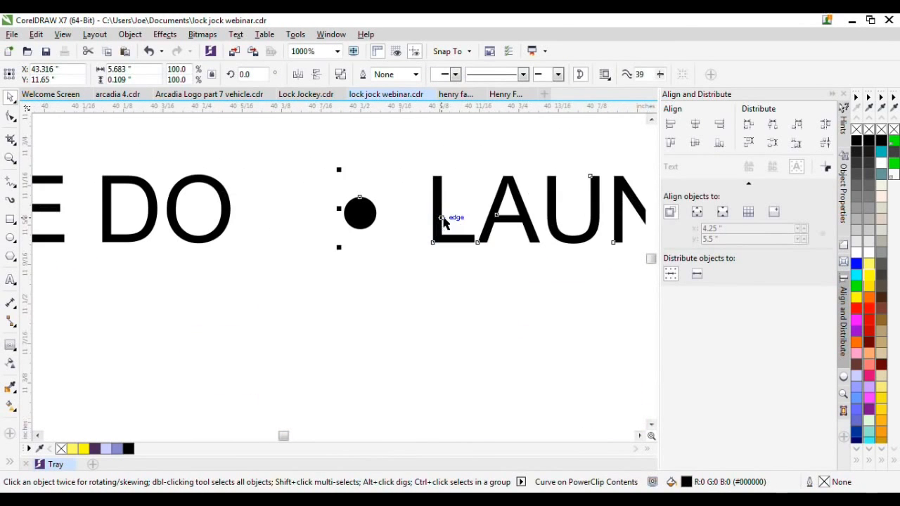
pyautogui.moveTo(438, 213); pyautogui.dragTo(386, 213)
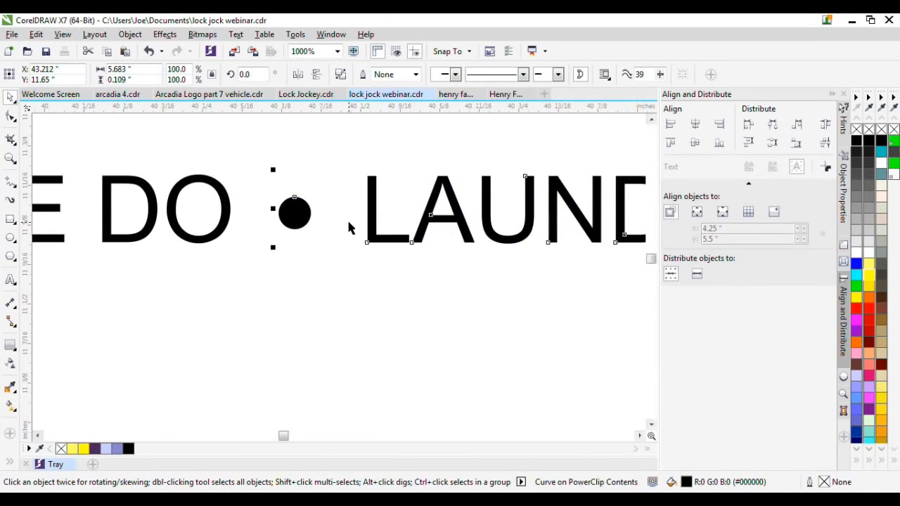
pyautogui.scroll(-5, 350, 227)
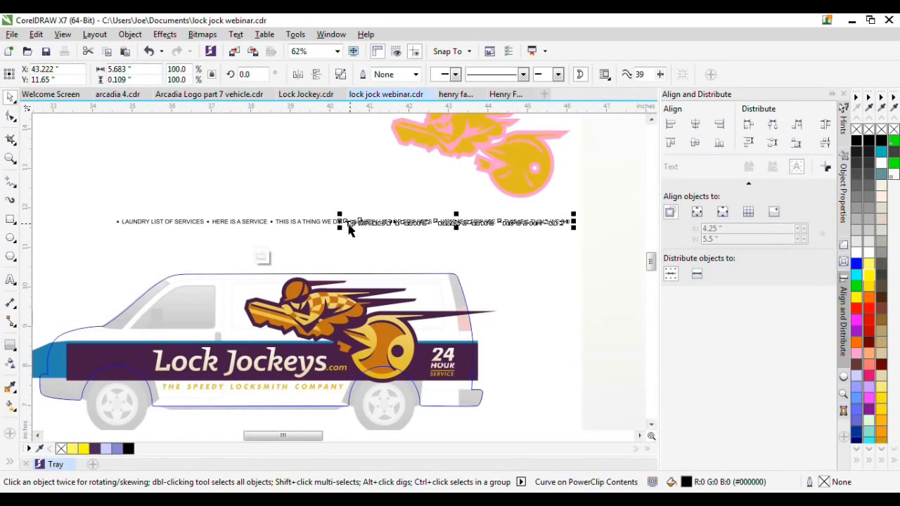
# Select both services lines and align their centres horizontally on one row
pyautogui.click(508, 249)
pyautogui.moveTo(600, 246); pyautogui.dragTo(79, 209)
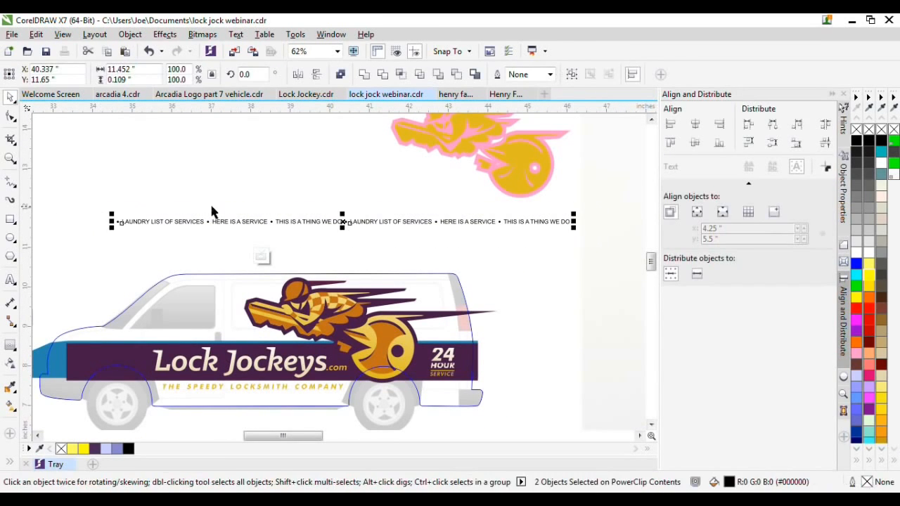
pyautogui.click(696, 143)
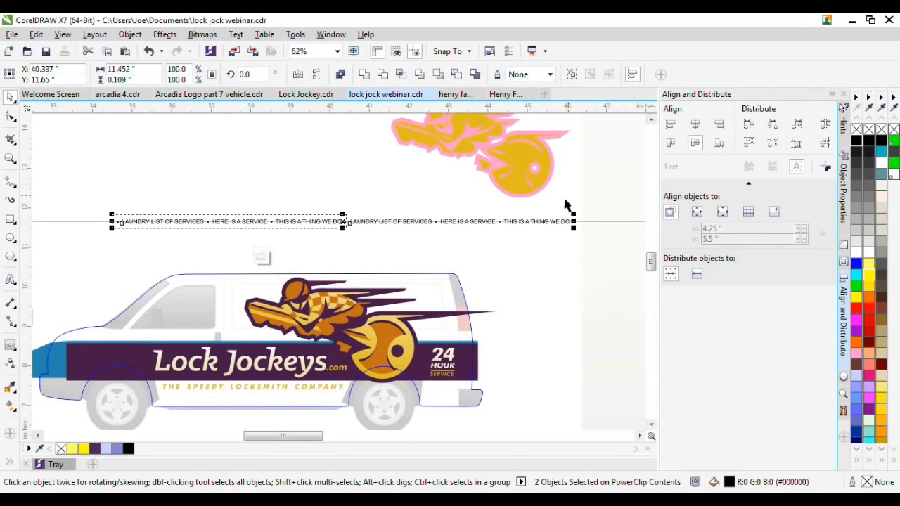
# Copy the two-part services row about 1.21" right and 0.24" down, and repeat the duplication until there are eight staggered rows
pyautogui.moveTo(589, 235); pyautogui.dragTo(87, 209)
pyautogui.moveTo(243, 222); pyautogui.dragTo(297, 232)
pyautogui.rightClick(253, 212)
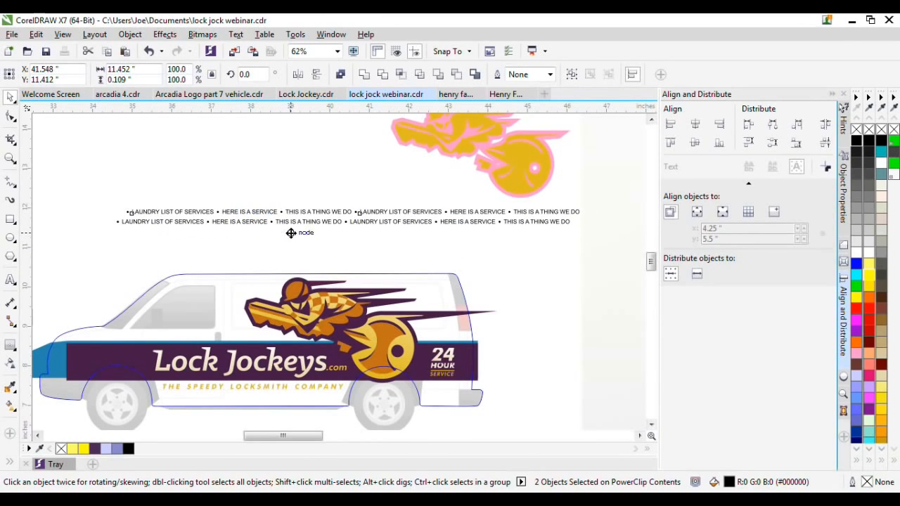
pyautogui.hotkey('ctrl', 'd')
pyautogui.hotkey('ctrl', 'd')
pyautogui.hotkey('ctrl', 'd')
pyautogui.hotkey('ctrl', 'd')
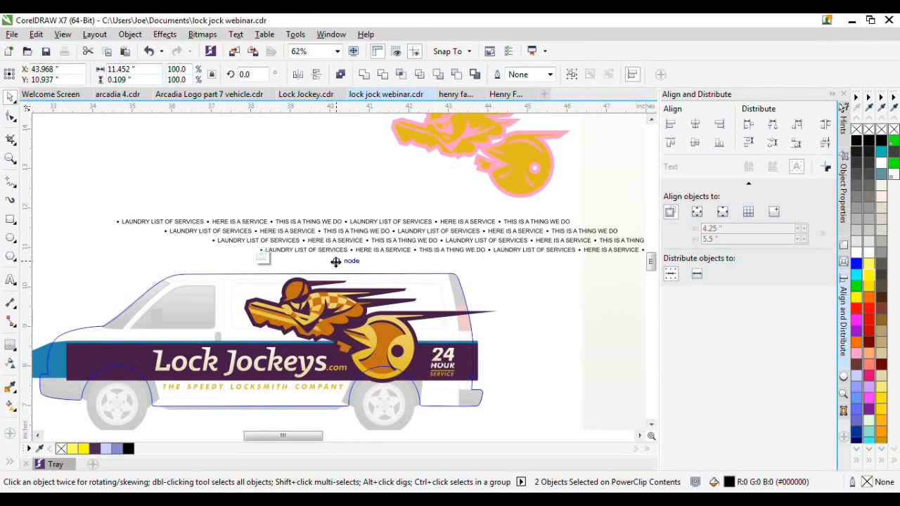
pyautogui.hotkey('ctrl', 'd')
pyautogui.hotkey('ctrl', 'd')
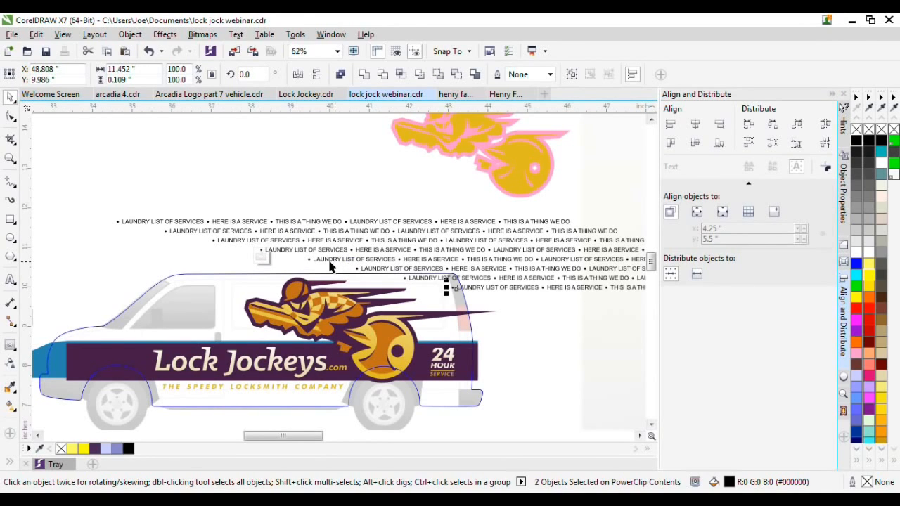
# Select all eight services rows and move them over the upper body of the side-view van, above the purple band
pyautogui.scroll(-2, 244, 239)
pyautogui.moveTo(136, 224); pyautogui.dragTo(607, 263)
pyautogui.scroll(2, 288, 273)
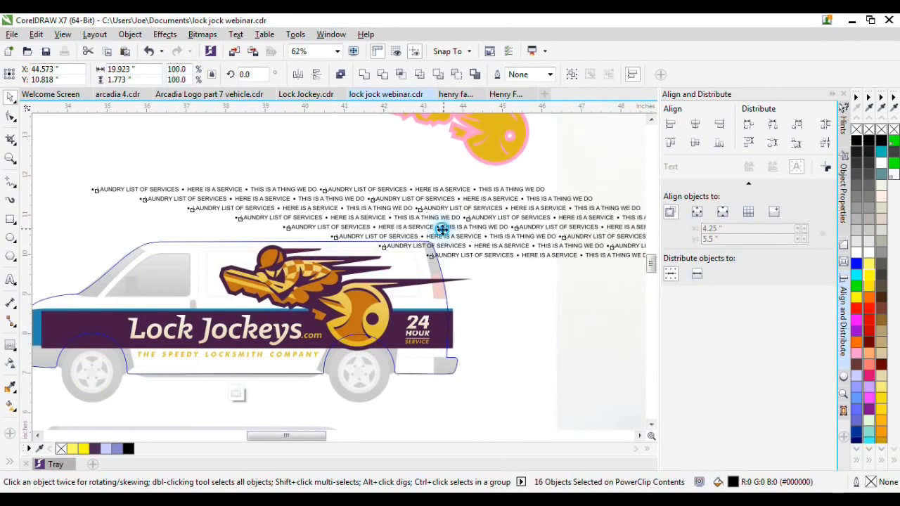
pyautogui.moveTo(442, 228); pyautogui.dragTo(284, 243)
pyautogui.moveTo(402, 232); pyautogui.dragTo(398, 258)
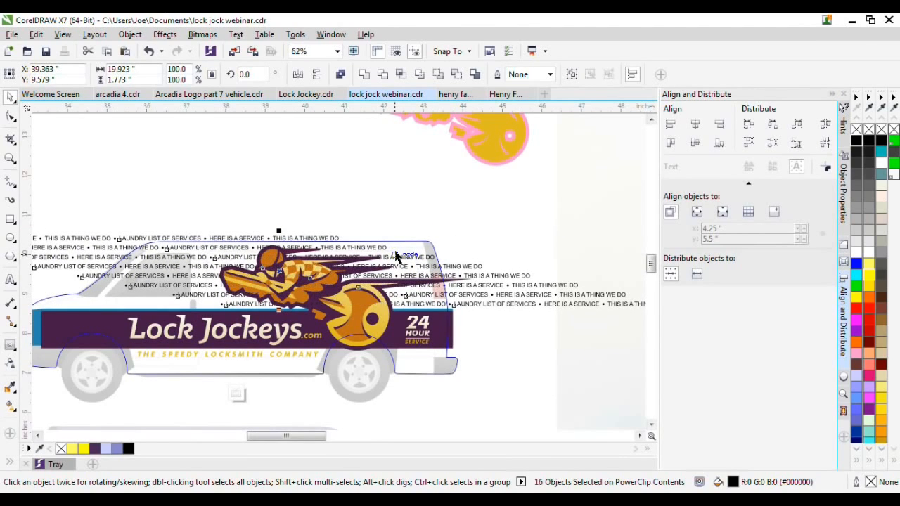
pyautogui.click(429, 224)
pyautogui.scroll(1, 296, 302)
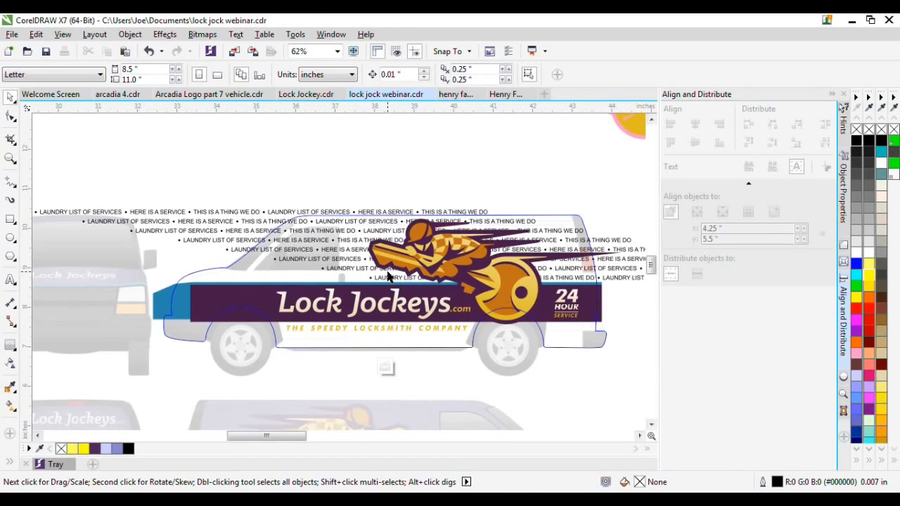
# Duplicate the first services line of the lowest row and place the copy directly before it, with matching bullet spacing
pyautogui.click(387, 276)
pyautogui.moveTo(387, 276); pyautogui.dragTo(187, 287)
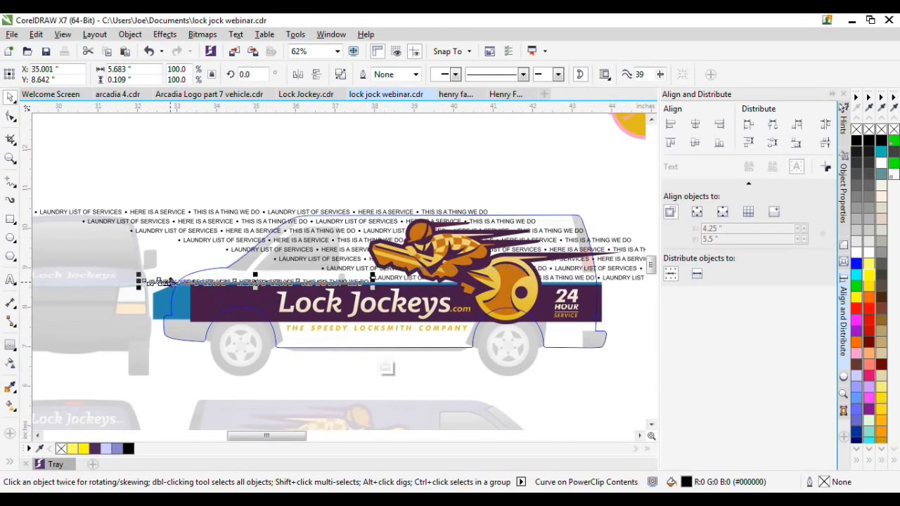
pyautogui.scroll(4, 354, 281)
pyautogui.moveTo(412, 290); pyautogui.dragTo(401, 276)
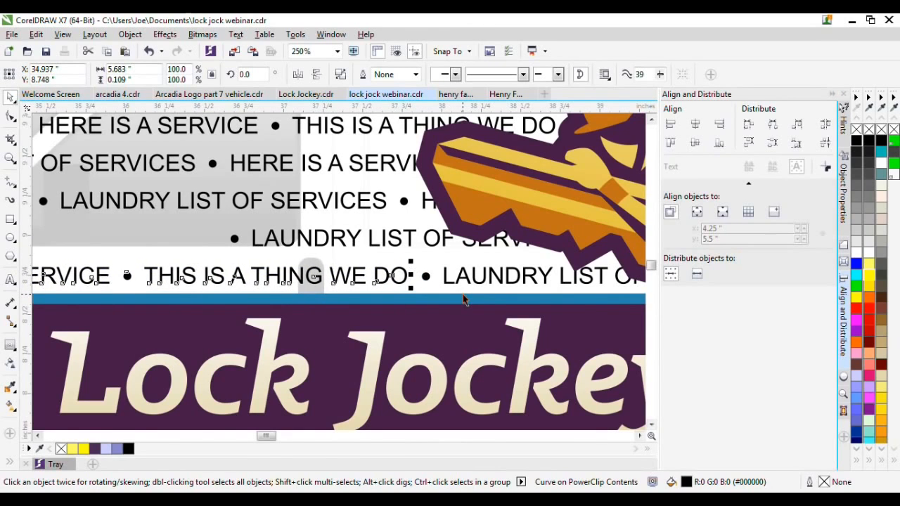
pyautogui.scroll(-4, 352, 271)
pyautogui.click(251, 167)
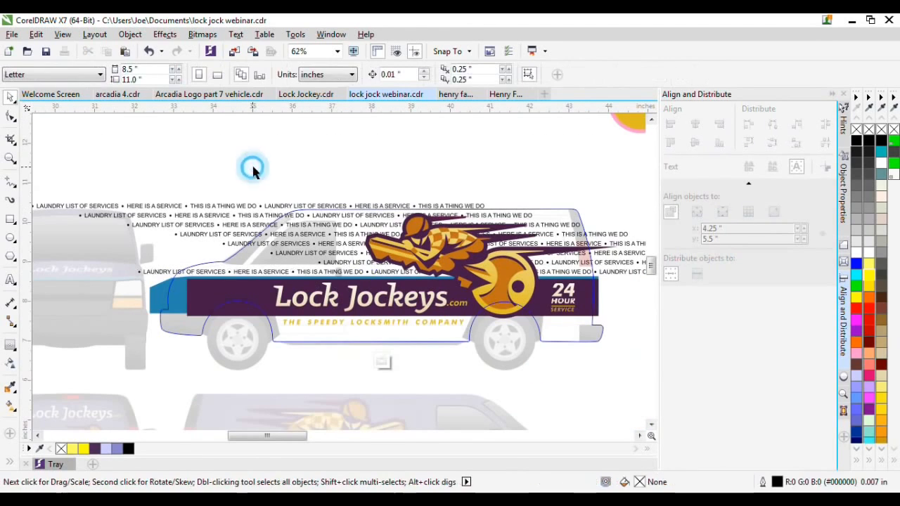
# Finish editing the side-view van's PowerClip contents so the services pattern is clipped inside the van body
pyautogui.scroll(-2, 266, 250)
pyautogui.scroll(1, 348, 257)
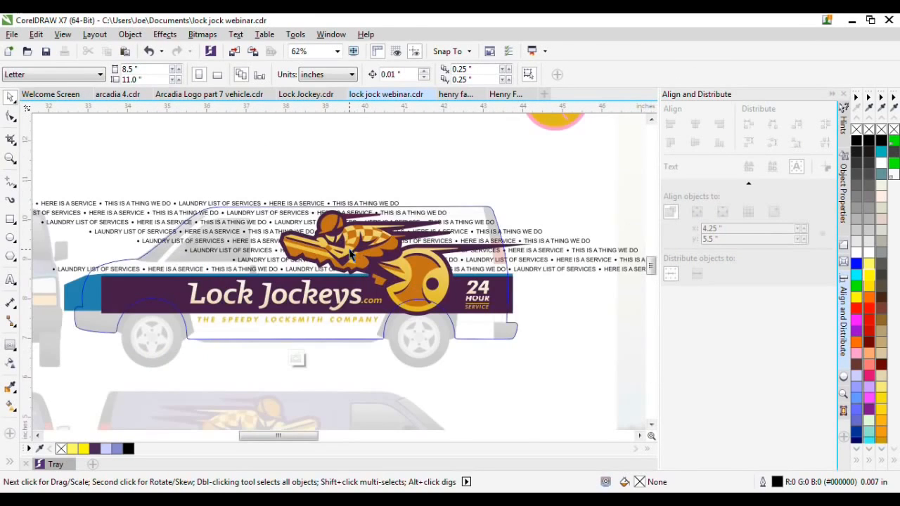
pyautogui.click(295, 360)
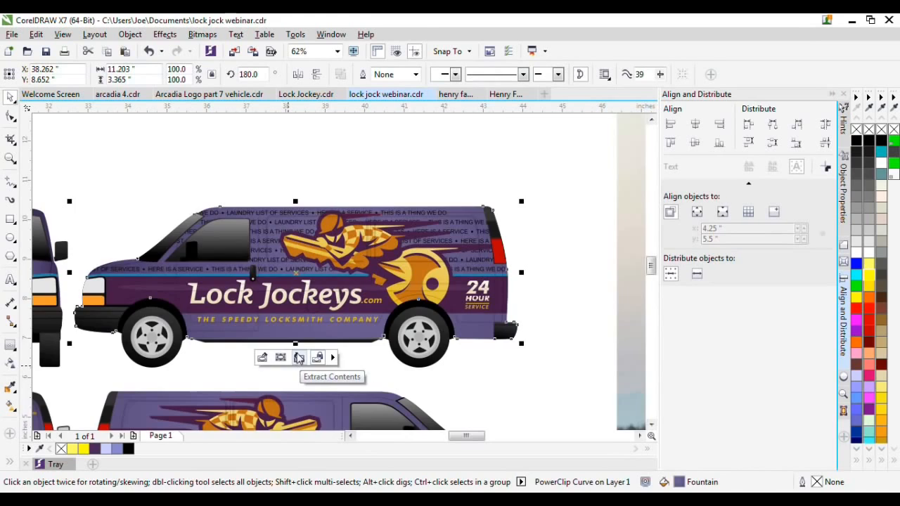
pyautogui.click(298, 358)
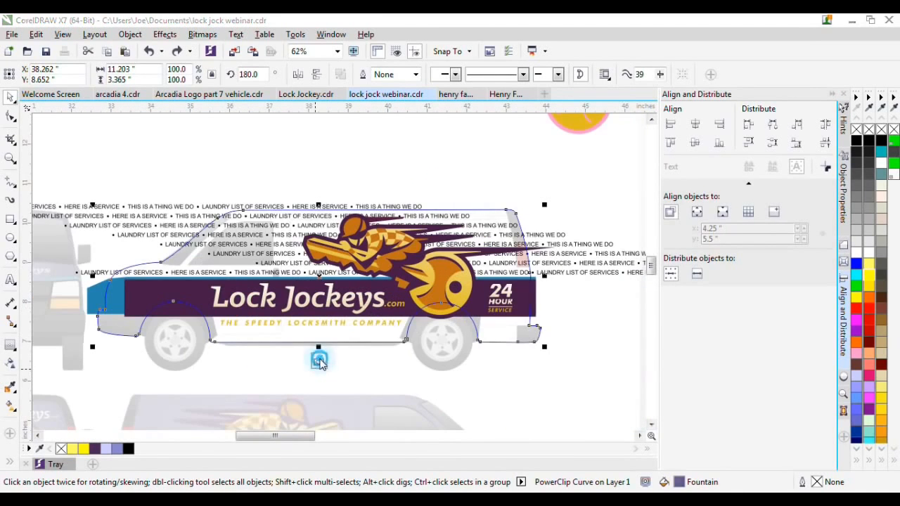
pyautogui.click(318, 361)
# Examine the services text pattern on the side-view van, around the window, mascot and lettering
pyautogui.scroll(1, 314, 226)
pyautogui.scroll(-1, 287, 307)
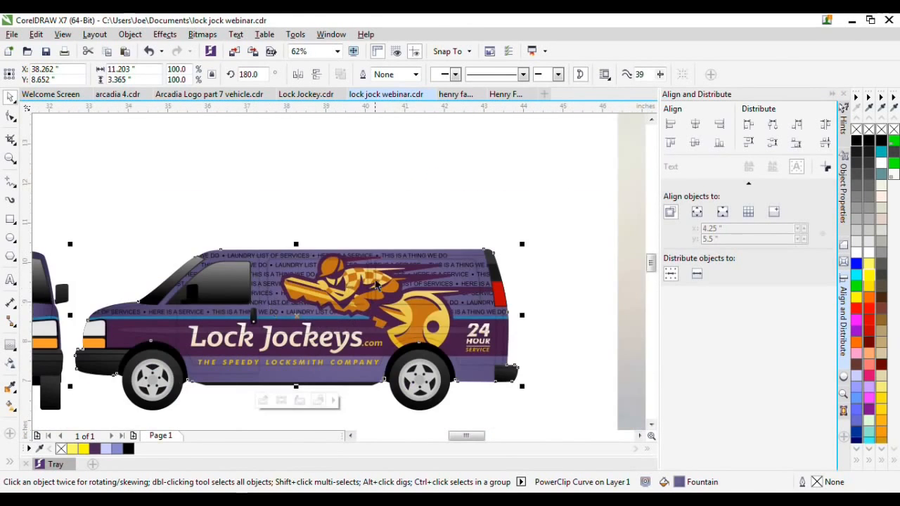
pyautogui.scroll(1, 460, 257)
pyautogui.scroll(-1, 526, 357)
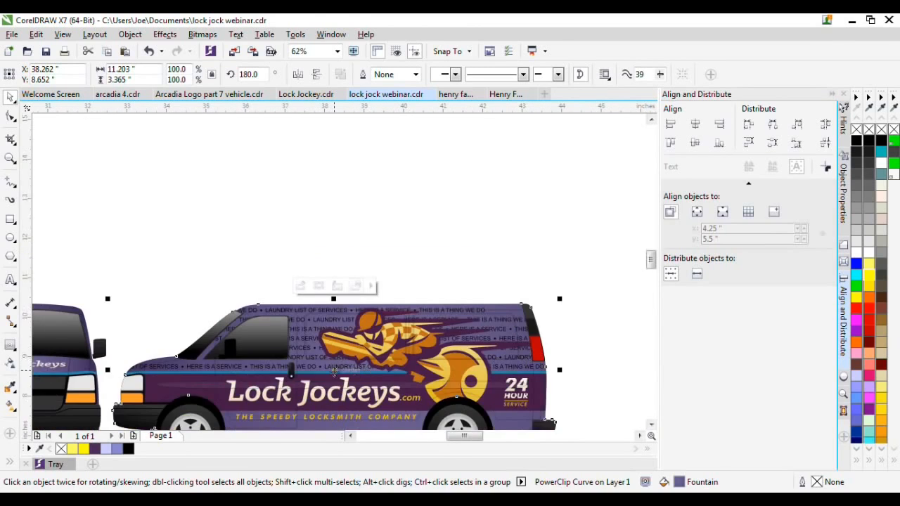
pyautogui.scroll(1, 238, 352)
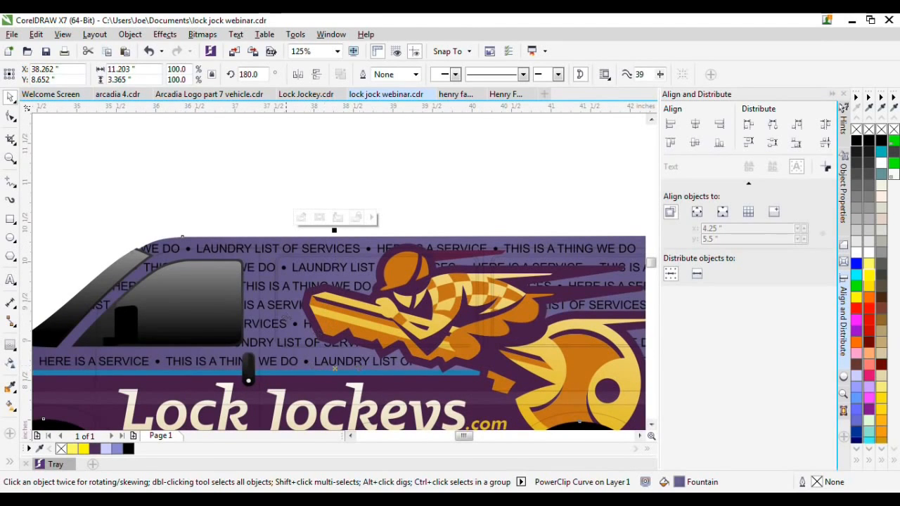
pyautogui.scroll(-1, 285, 318)
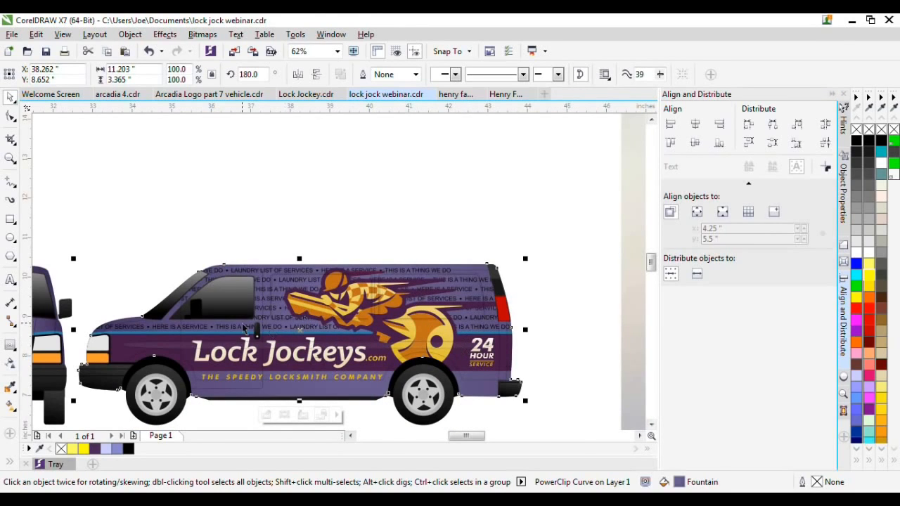
pyautogui.scroll(2, 251, 328)
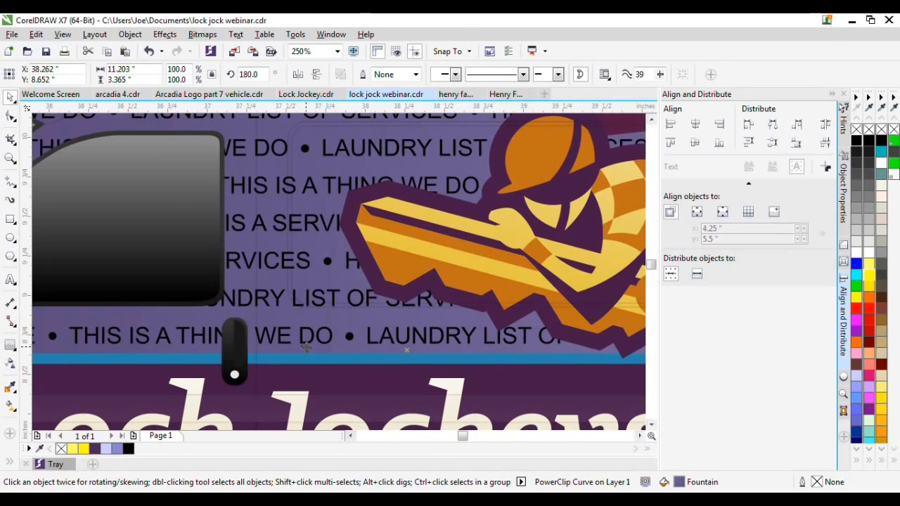
pyautogui.scroll(-1, 306, 347)
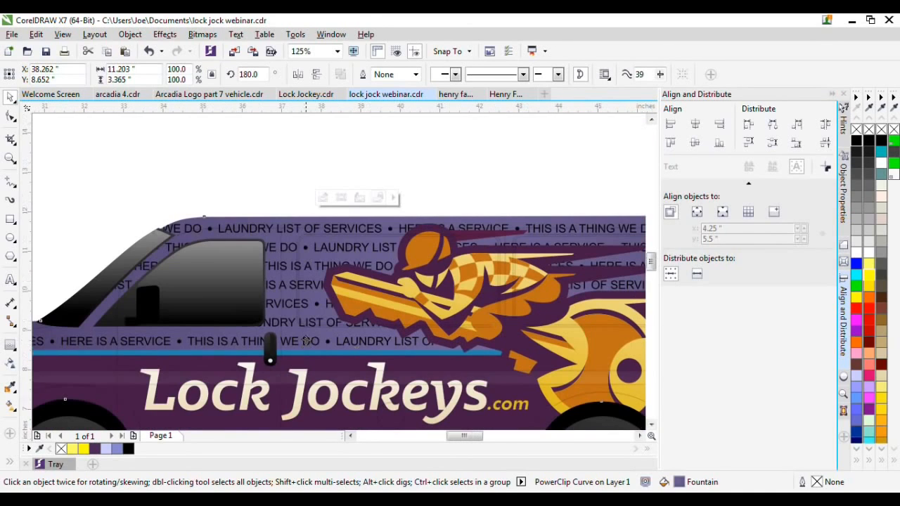
pyautogui.scroll(-1, 316, 346)
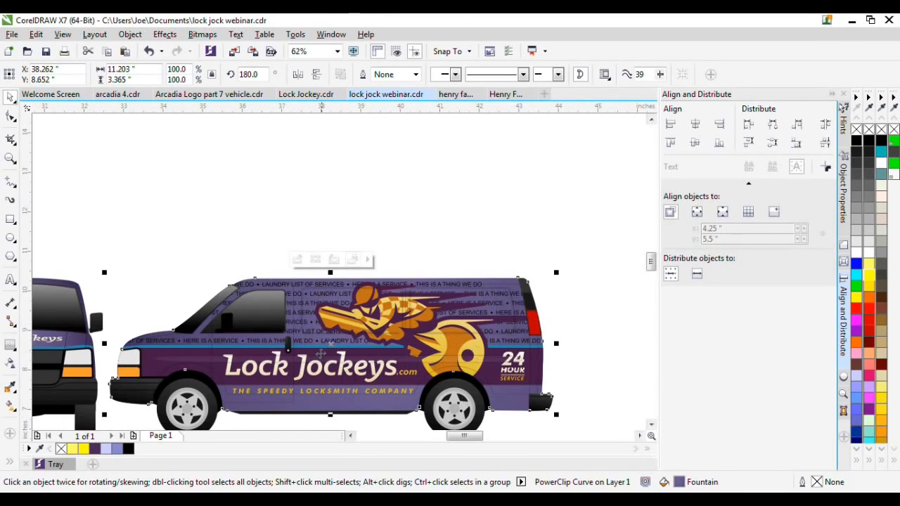
# Review the flat van views beside the wrapped-van photo mockup and the blank white van photo
pyautogui.click(424, 229)
pyautogui.scroll(-5, 281, 344)
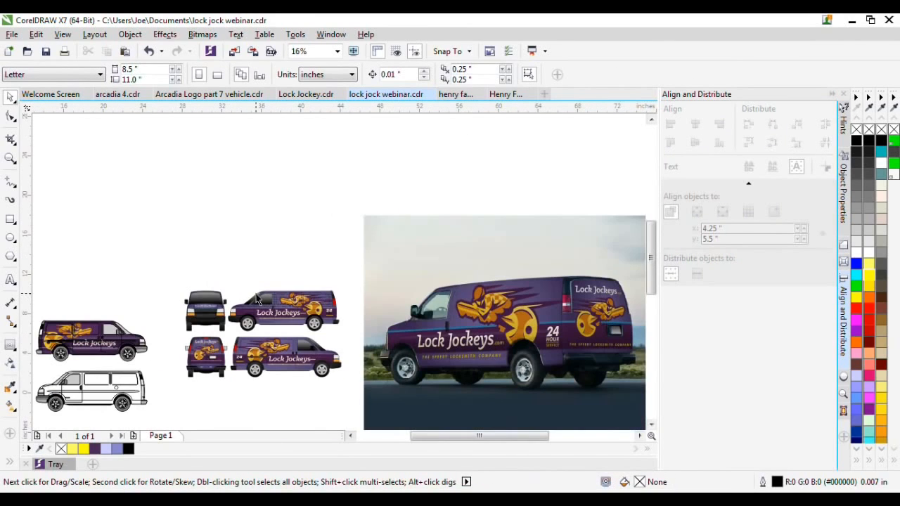
pyautogui.scroll(-2, 352, 288)
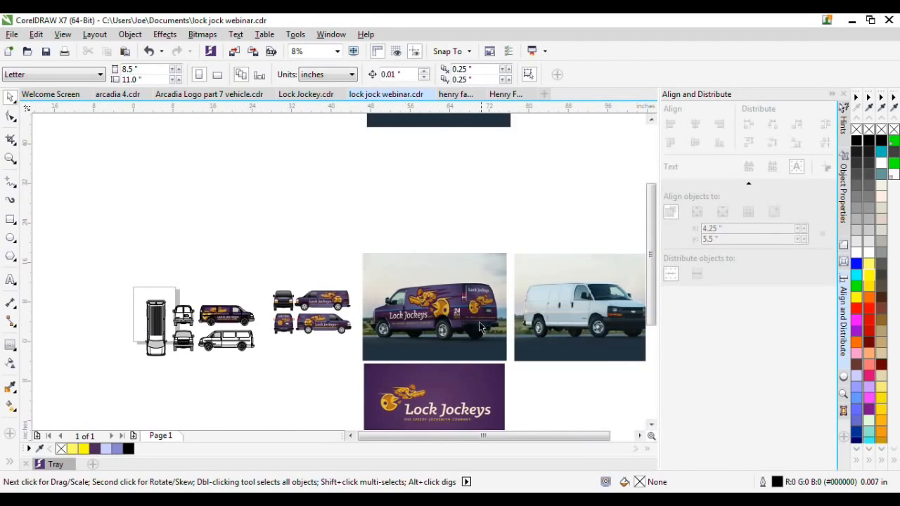
pyautogui.scroll(2, 479, 322)
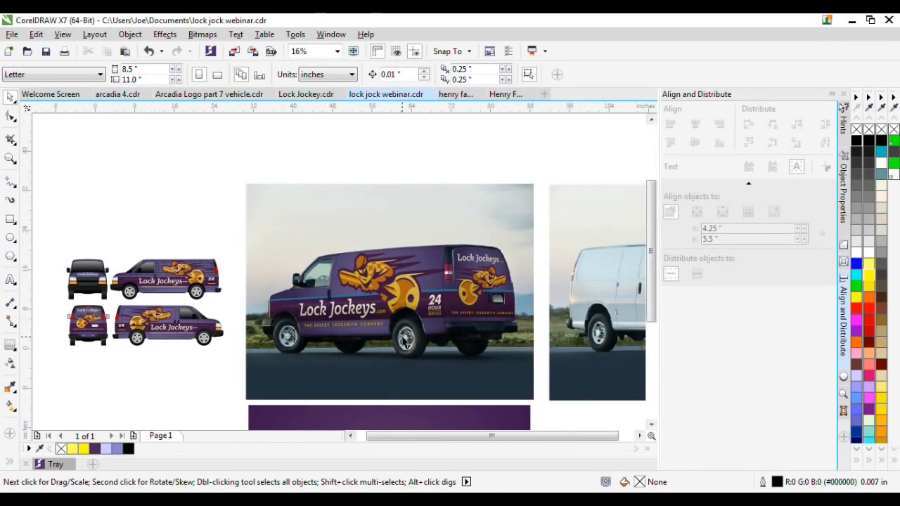
pyautogui.scroll(-1, 415, 316)
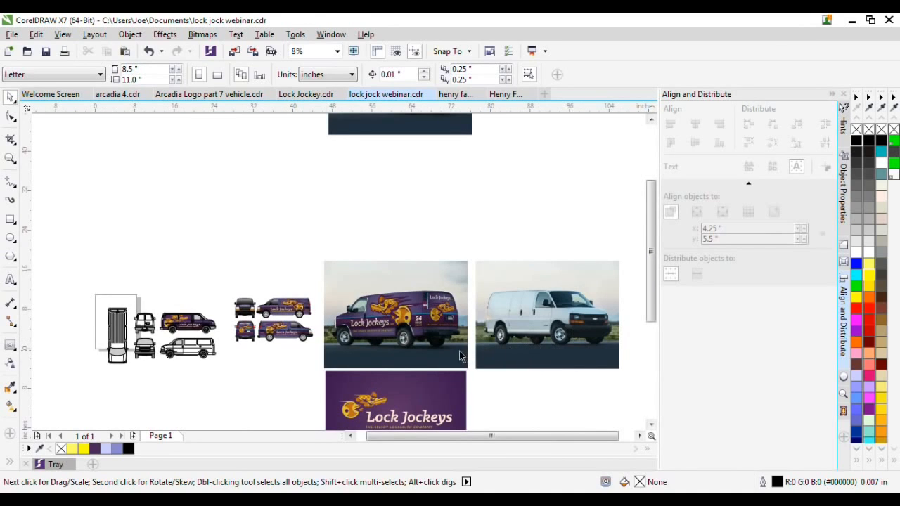
pyautogui.scroll(1, 460, 353)
pyautogui.scroll(-1, 473, 358)
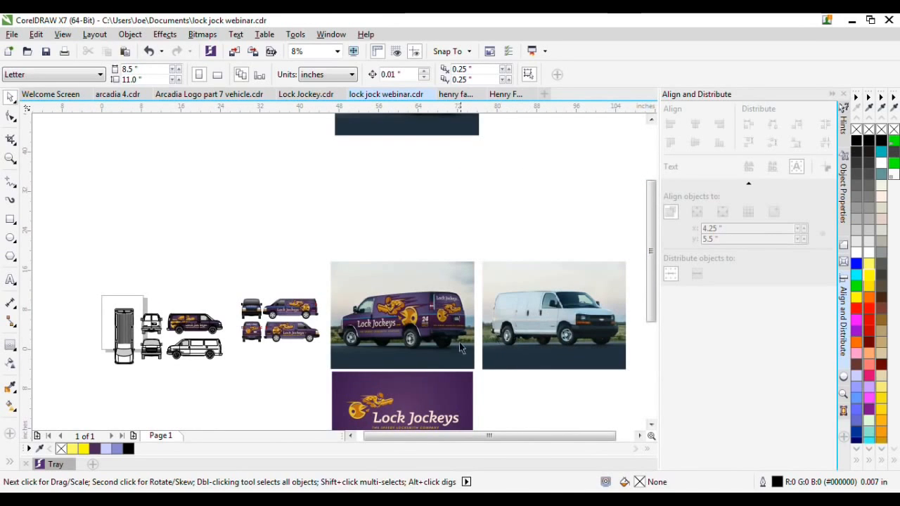
pyautogui.scroll(1, 522, 353)
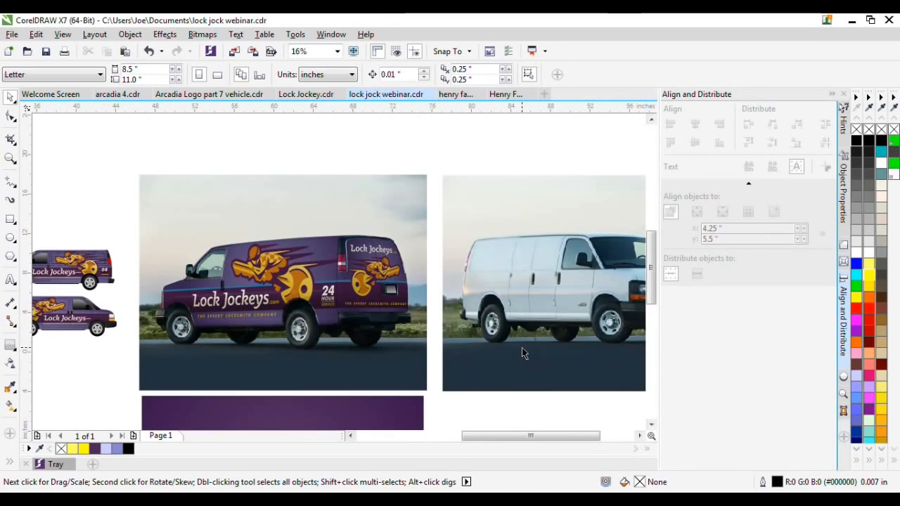
pyautogui.moveTo(563, 439); pyautogui.dragTo(587, 437)
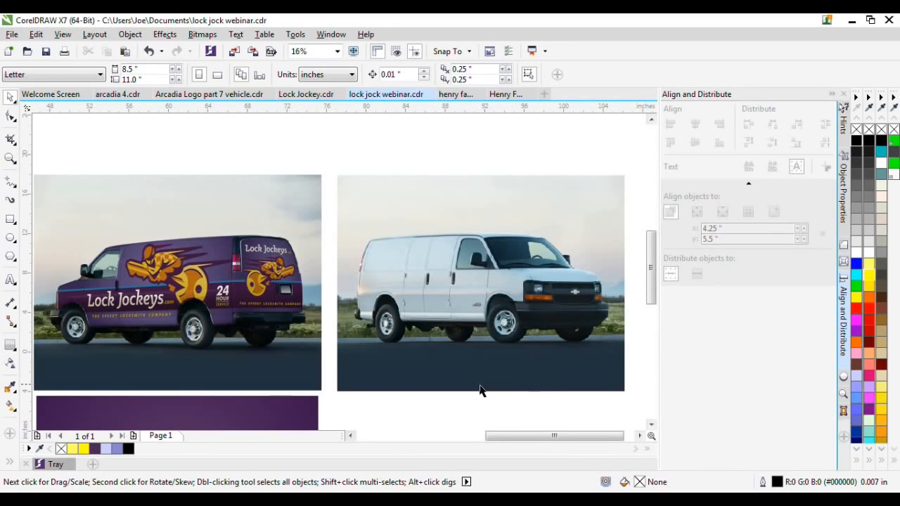
pyautogui.scroll(-1, 475, 394)
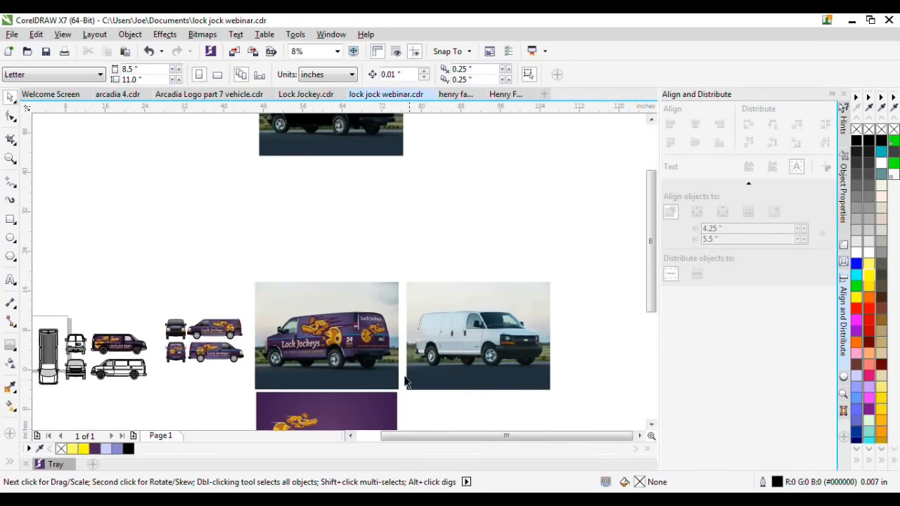
pyautogui.scroll(1, 326, 378)
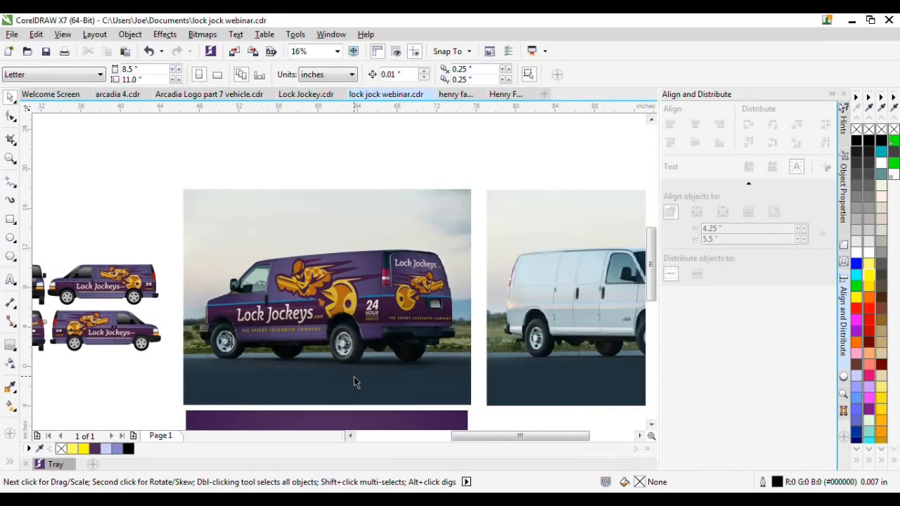
# Move the black body silhouette down off the upper van photo to uncover the white van beneath it
pyautogui.scroll(-1, 401, 391)
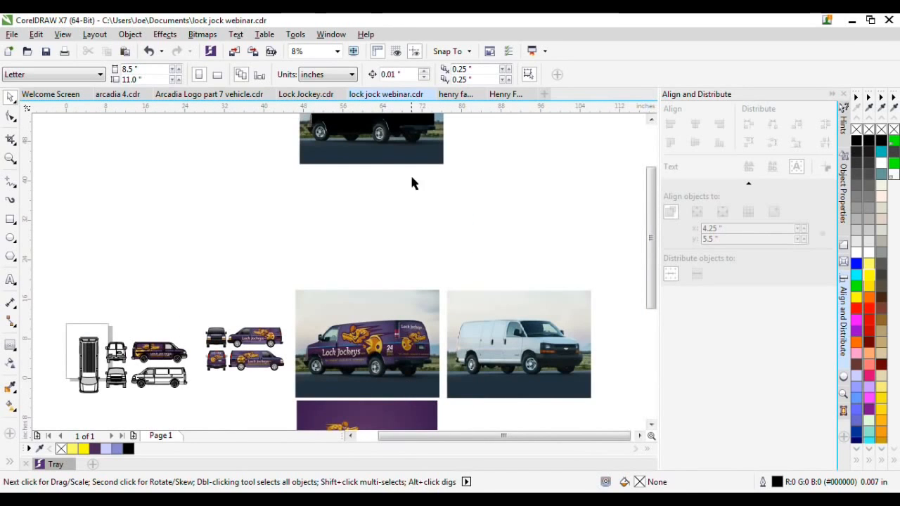
pyautogui.scroll(-1, 443, 302)
pyautogui.scroll(2, 427, 200)
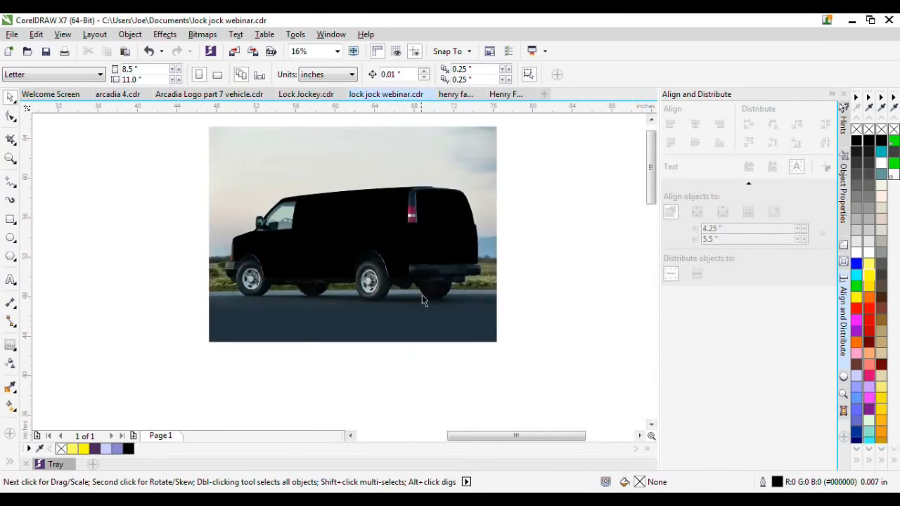
pyautogui.moveTo(344, 237); pyautogui.dragTo(381, 341)
pyautogui.scroll(1, 388, 200)
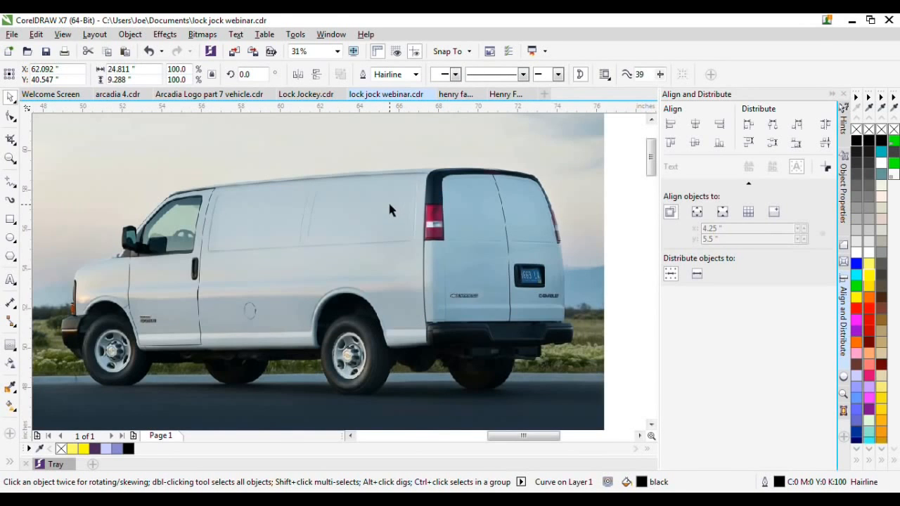
pyautogui.hotkey('ctrl', 'z')
pyautogui.hotkey('ctrl', 'shift', 'z')
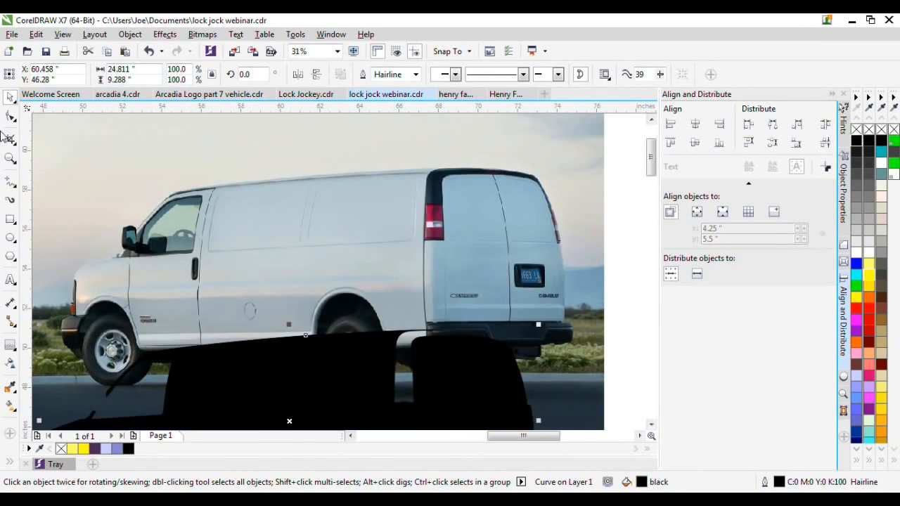
pyautogui.click(10, 181)
pyautogui.scroll(1, 246, 176)
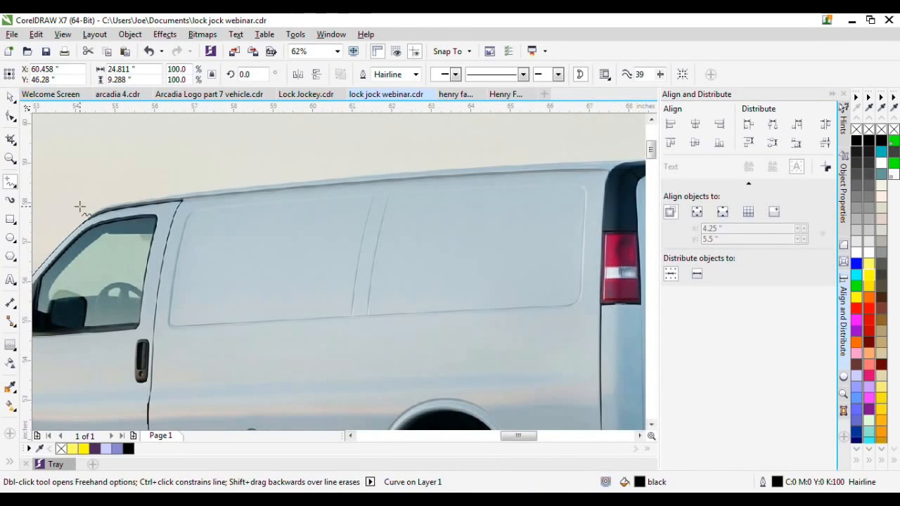
pyautogui.click(105, 204)
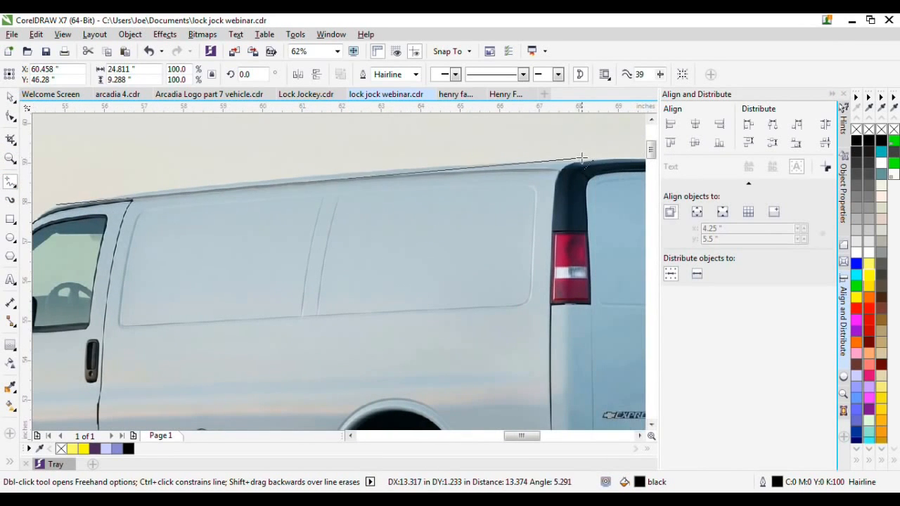
pyautogui.click(534, 200)
pyautogui.press('Escape')
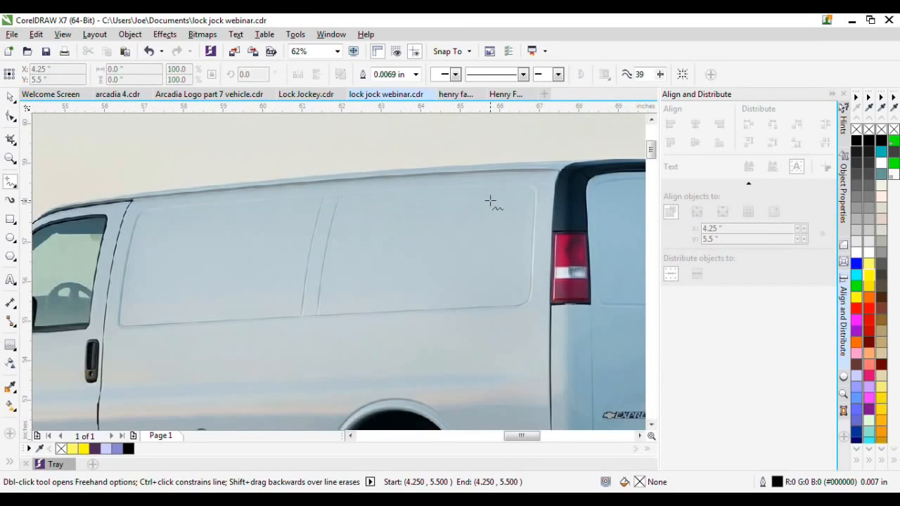
# Examine the black body silhouette lying below the white van in the upper photo
pyautogui.scroll(-2, 494, 200)
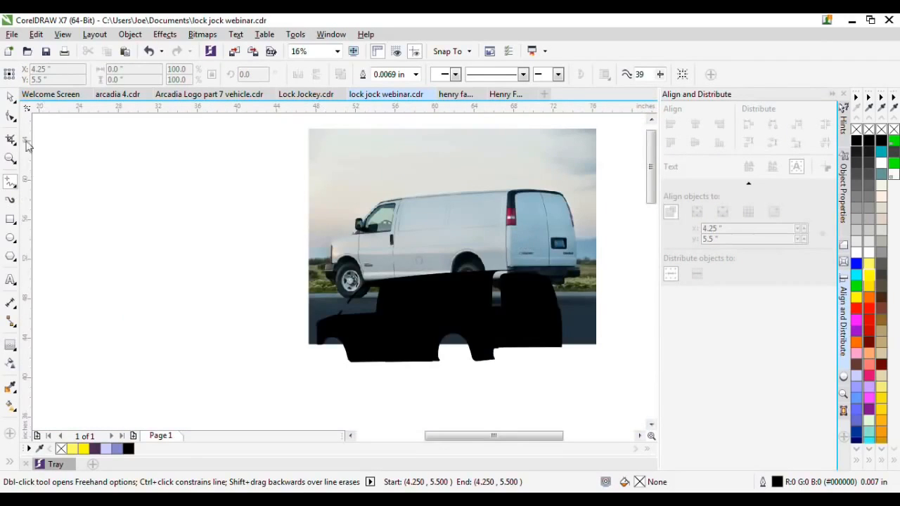
pyautogui.click(10, 97)
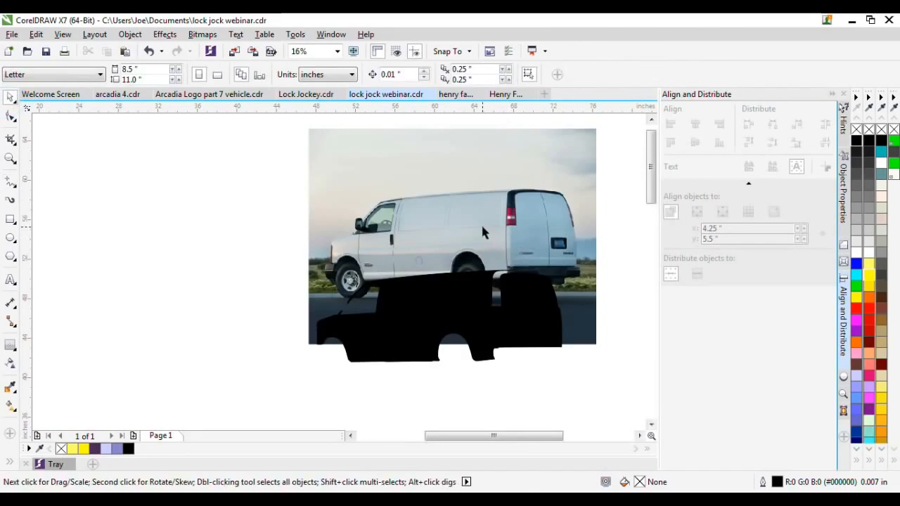
pyautogui.click(537, 281)
pyautogui.scroll(1, 493, 338)
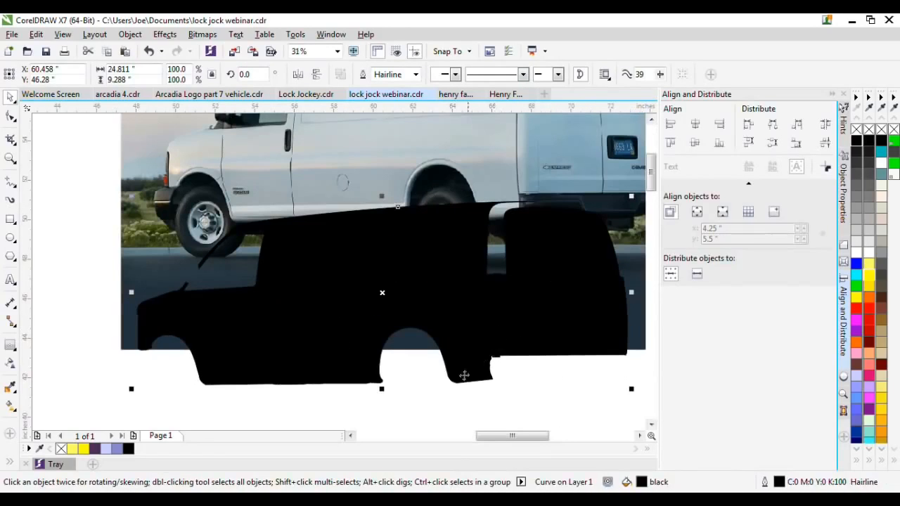
pyautogui.scroll(-1, 430, 321)
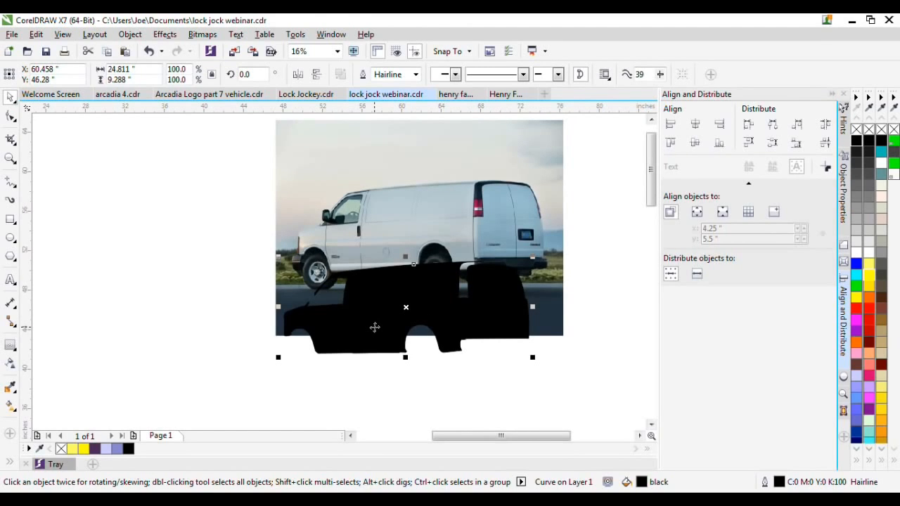
pyautogui.press('Tab')
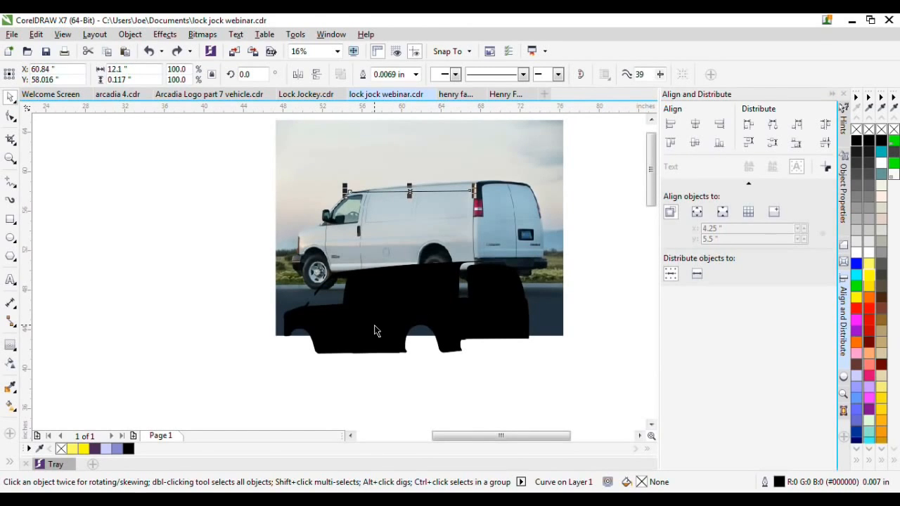
pyautogui.press('Escape')
pyautogui.click(388, 323)
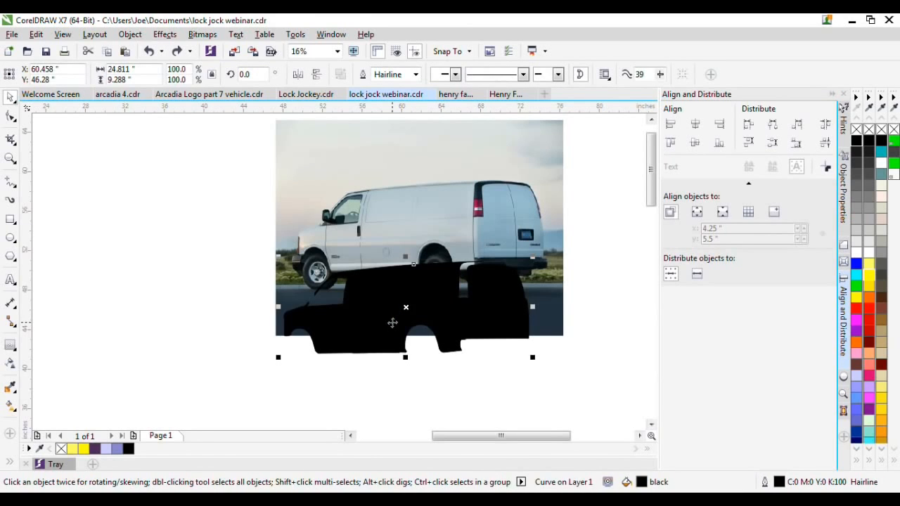
# Undo the silhouette's move so it covers the van in the upper photo again
pyautogui.hotkey('ctrl', 'z')
pyautogui.hotkey('ctrl', 'z')
pyautogui.hotkey('ctrl', 'z')
pyautogui.click(400, 363)
pyautogui.scroll(-1, 341, 245)
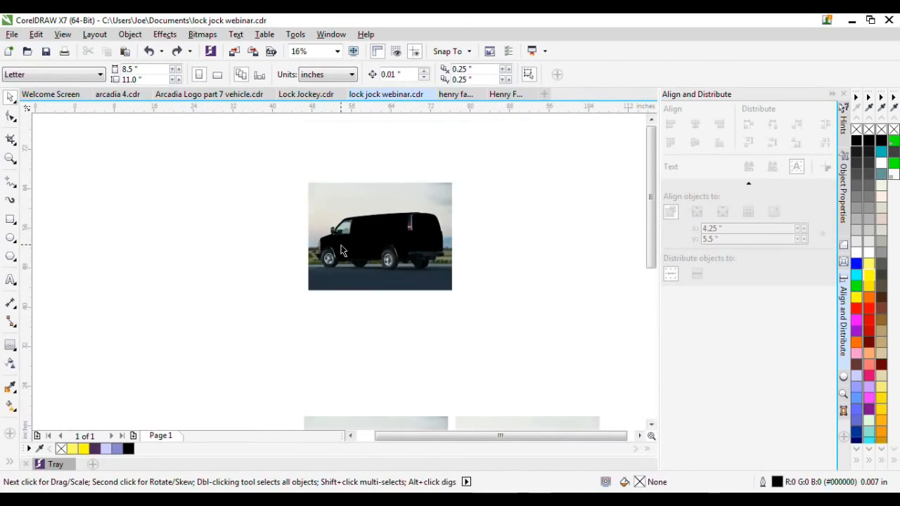
# Move the upper van photo together with its black silhouette down to just above the wrapped-van mockup
pyautogui.scroll(-1, 341, 250)
pyautogui.click(356, 303)
pyautogui.moveTo(302, 305); pyautogui.dragTo(413, 199)
pyautogui.moveTo(375, 251); pyautogui.dragTo(376, 308)
pyautogui.scroll(1, 372, 329)
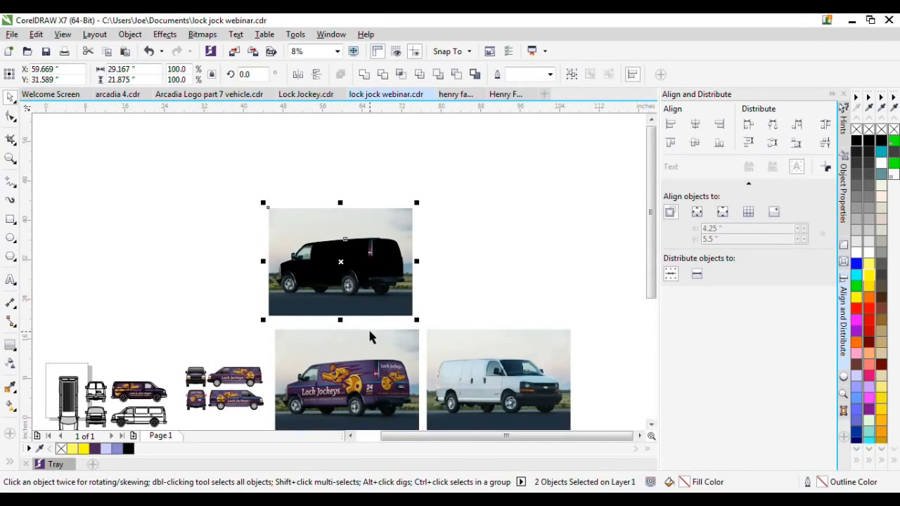
pyautogui.click(446, 298)
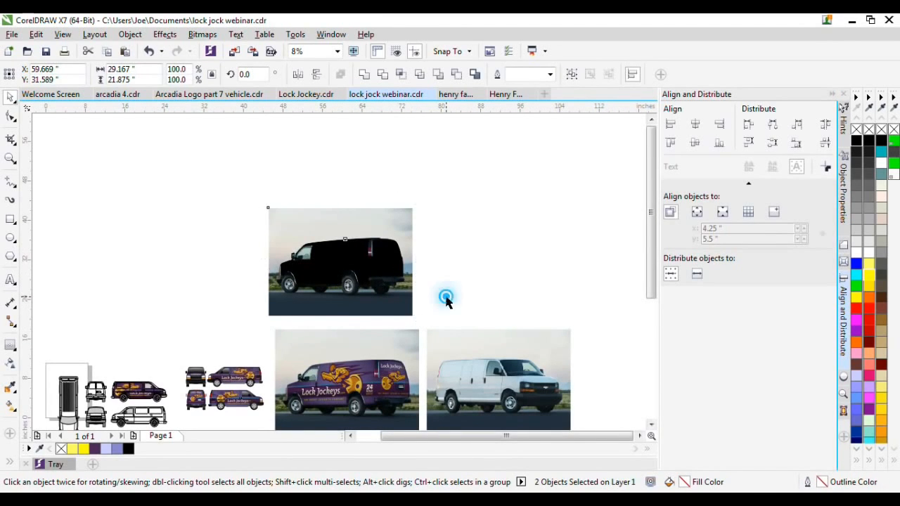
# Duplicate the four wrapped flat van views and place the copy above the originals, beside the silhouette photo
pyautogui.moveTo(240, 418); pyautogui.dragTo(271, 417)
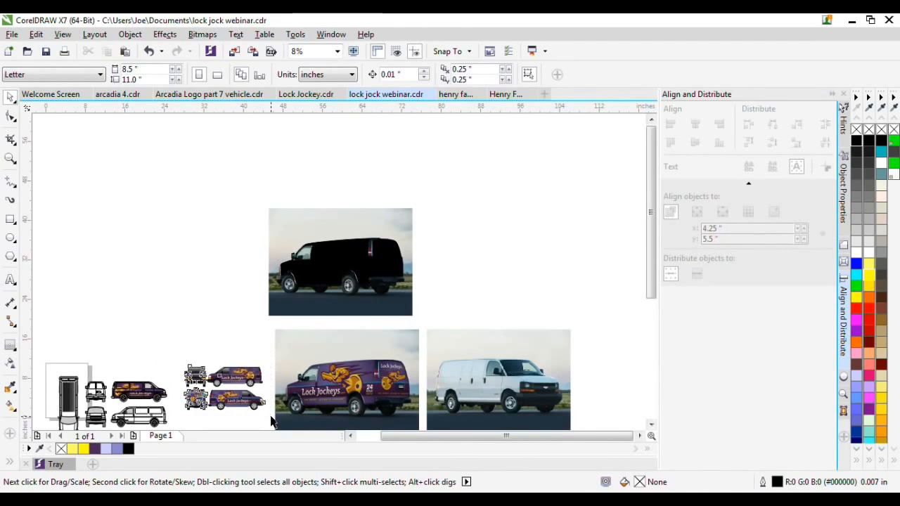
pyautogui.scroll(1, 244, 425)
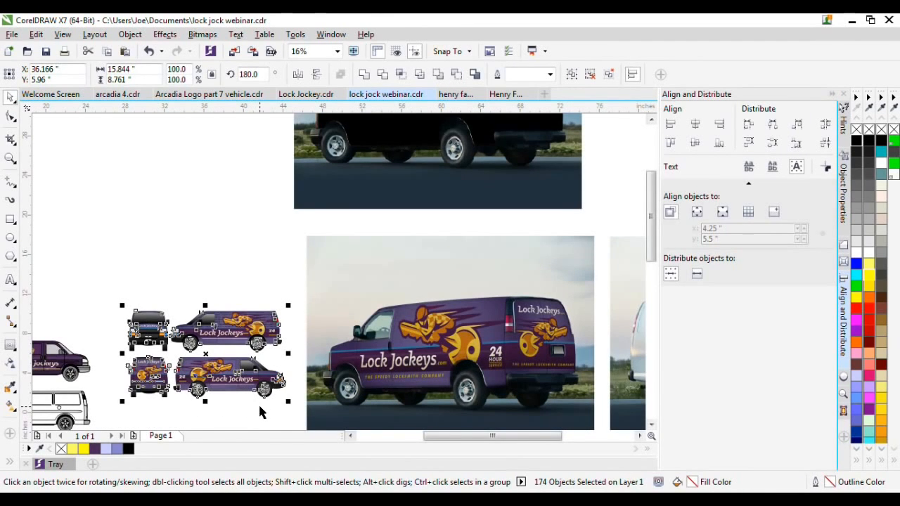
pyautogui.scroll(-1, 257, 406)
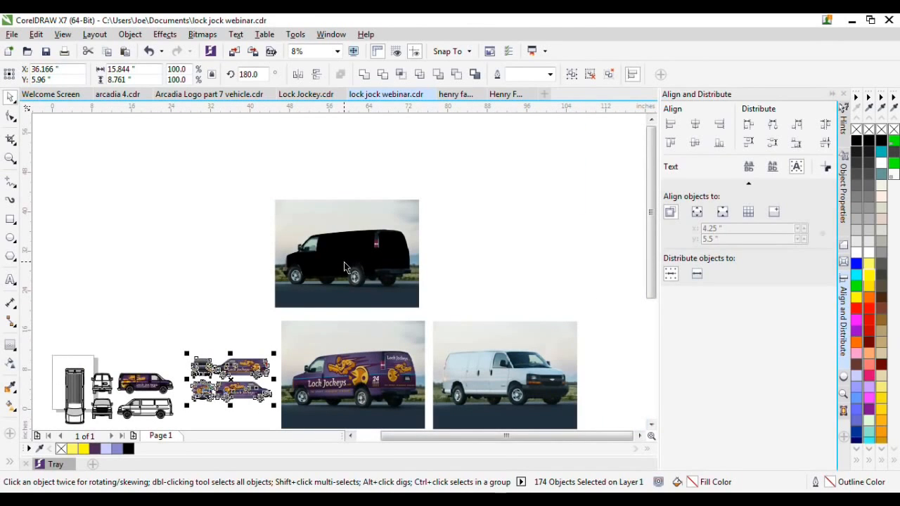
pyautogui.hotkey('ctrl', 'd')
pyautogui.moveTo(257, 364); pyautogui.dragTo(231, 267)
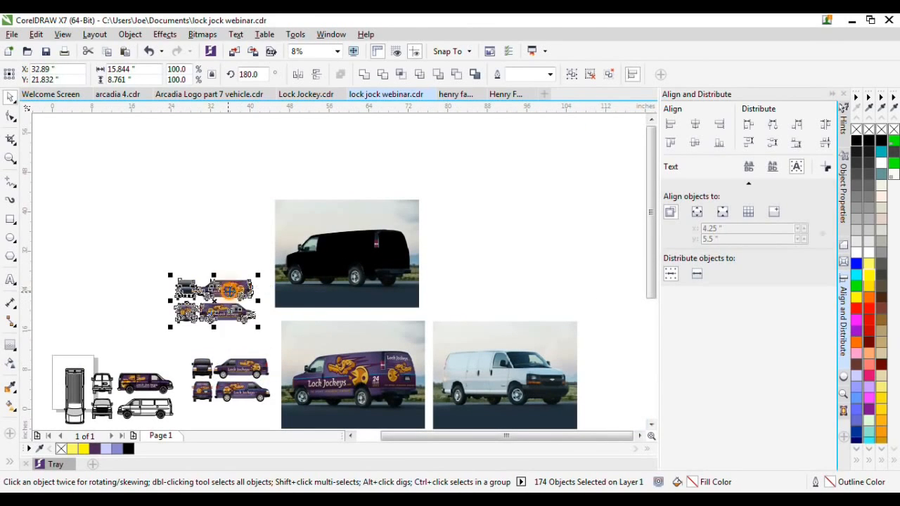
# PowerClip the copied flat van views inside the black van silhouette
pyautogui.rightClick(230, 294)
pyautogui.click(281, 184)
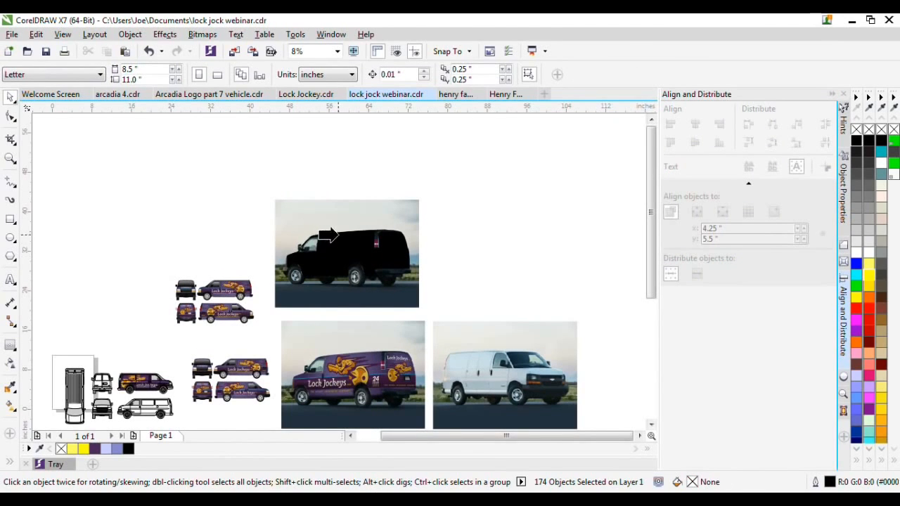
pyautogui.click(330, 239)
pyautogui.scroll(3, 355, 274)
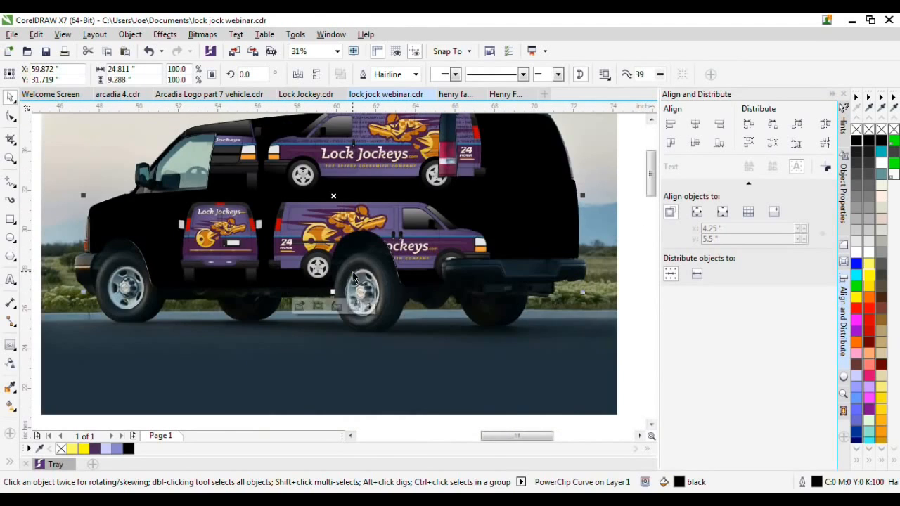
pyautogui.scroll(-1, 433, 320)
pyautogui.scroll(1, 433, 320)
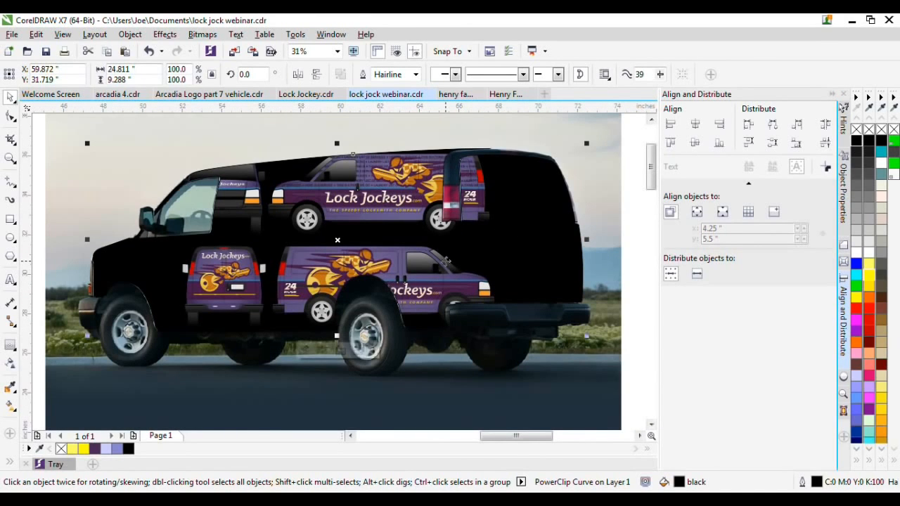
# Edit the silhouette's PowerClip contents and move all the flat van views clear of the van photo
pyautogui.keyDown('ctrl'); pyautogui.click(446, 261); pyautogui.keyUp('ctrl')
pyautogui.scroll(-1, 446, 261)
pyautogui.moveTo(153, 343); pyautogui.dragTo(492, 204)
pyautogui.moveTo(454, 244); pyautogui.dragTo(185, 185)
pyautogui.click(249, 197)
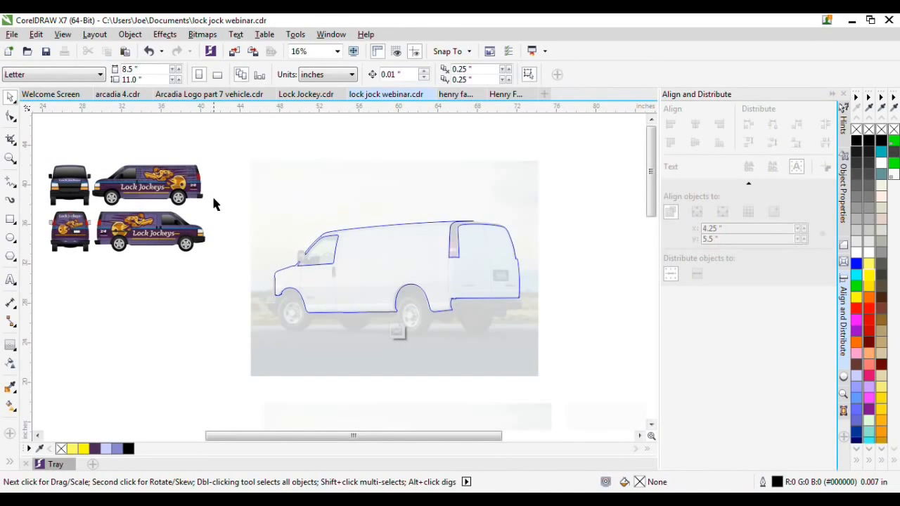
# Pull the wrapped body artwork of the upper side view away from its base van drawing
pyautogui.moveTo(229, 204); pyautogui.dragTo(90, 149)
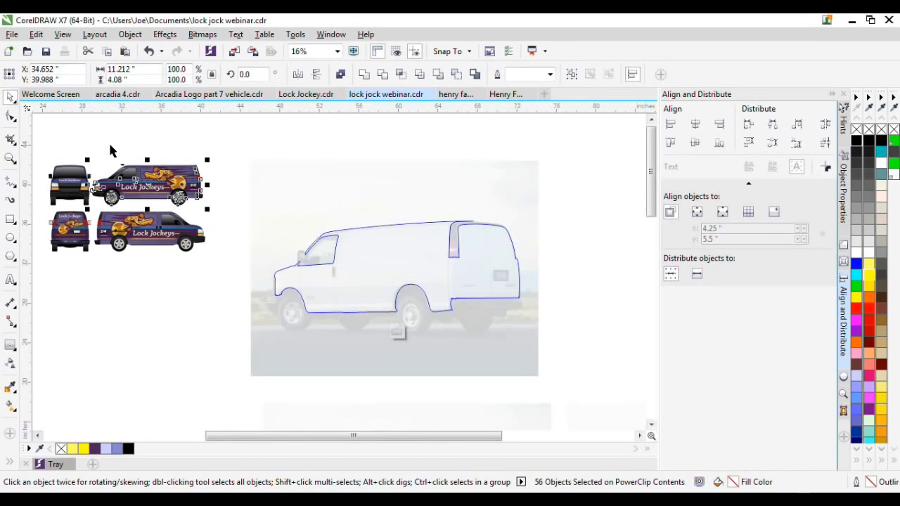
pyautogui.moveTo(204, 181); pyautogui.dragTo(170, 164)
pyautogui.scroll(2, 173, 147)
pyautogui.click(173, 167)
pyautogui.moveTo(177, 180); pyautogui.dragTo(324, 131)
pyautogui.moveTo(274, 156); pyautogui.dragTo(374, 153)
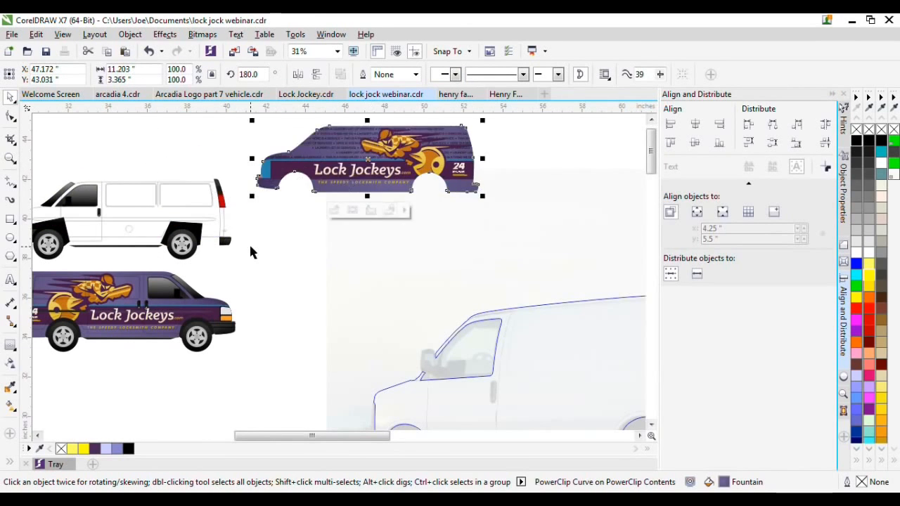
# Delete the leftover base van drawing, the opposite side view and the front view from the PowerClip contents
pyautogui.scroll(-1, 250, 244)
pyautogui.moveTo(250, 257); pyautogui.dragTo(131, 195)
pyautogui.press('Delete')
pyautogui.moveTo(264, 318); pyautogui.dragTo(131, 246)
pyautogui.press('Delete')
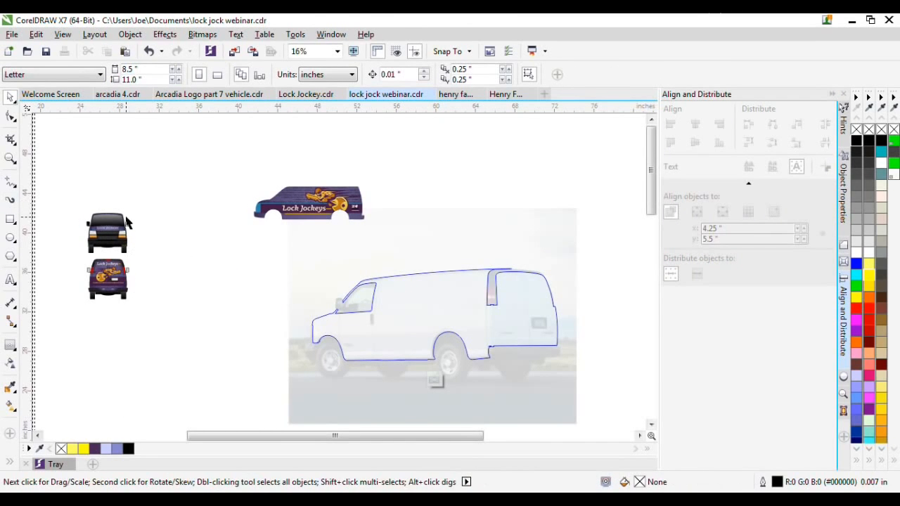
pyautogui.moveTo(141, 268); pyautogui.dragTo(161, 261)
pyautogui.press('Delete')
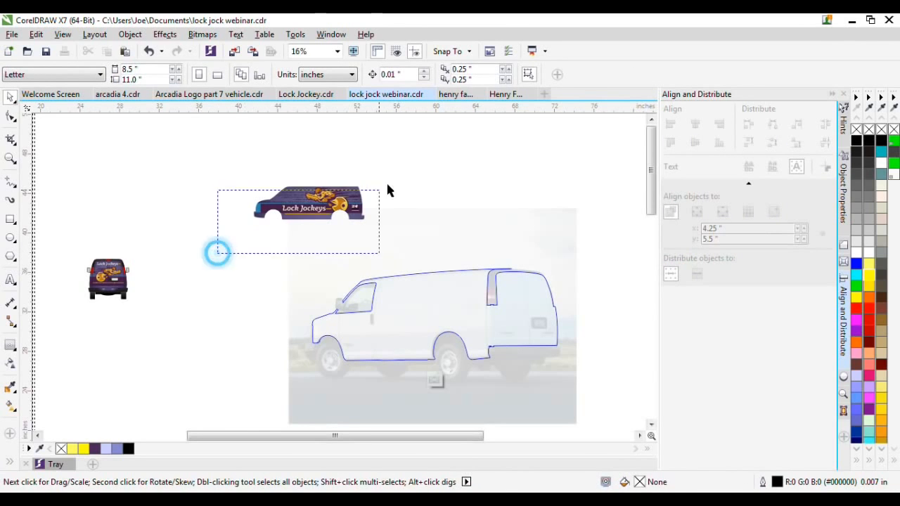
# Set the wrapped body artwork beside the van photo and inspect the layout inside its own PowerClip
pyautogui.moveTo(389, 190); pyautogui.dragTo(388, 190)
pyautogui.moveTo(340, 210); pyautogui.dragTo(245, 317)
pyautogui.scroll(1, 205, 315)
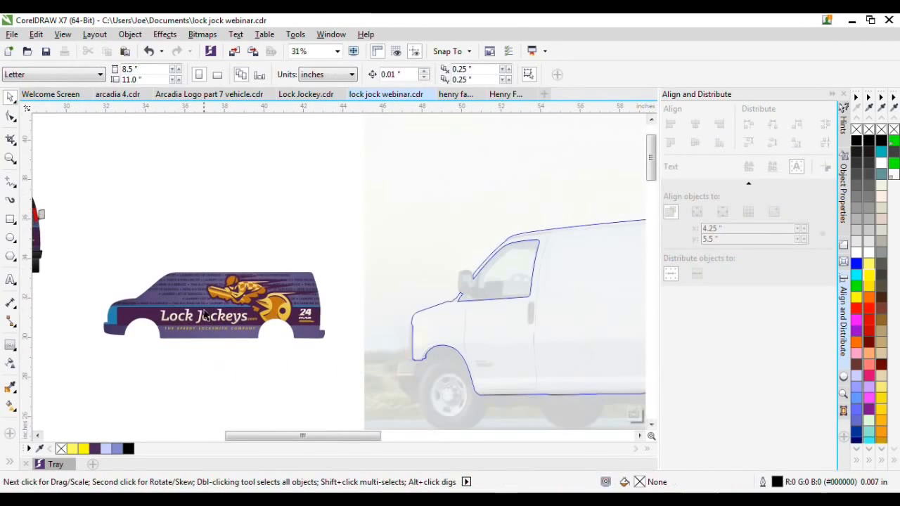
pyautogui.click(196, 279)
pyautogui.doubleClick(184, 278)
pyautogui.click(183, 282)
pyautogui.scroll(1, 174, 279)
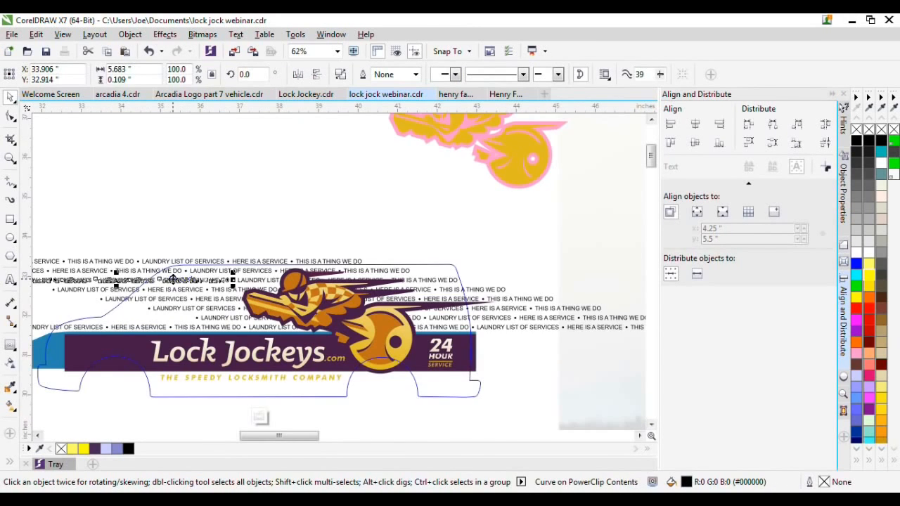
pyautogui.moveTo(546, 348); pyautogui.dragTo(520, 298)
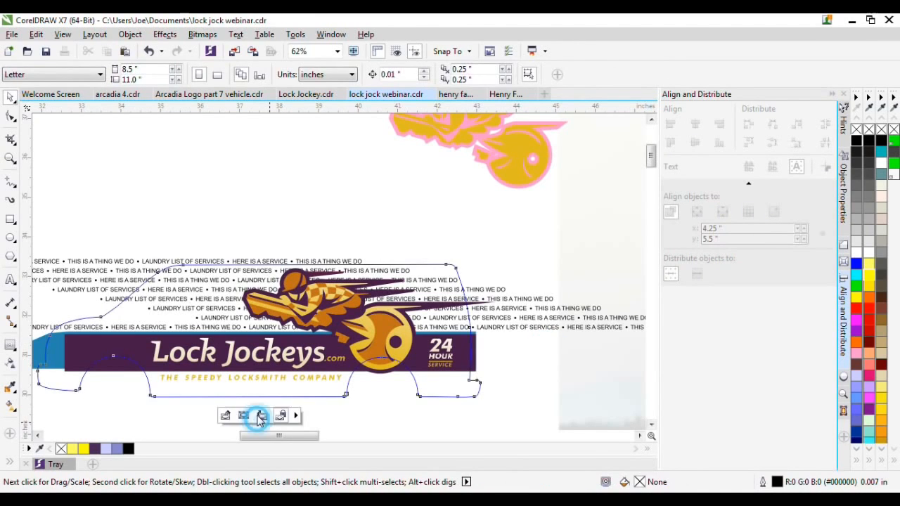
pyautogui.click(255, 418)
# Move the wrapped body artwork onto the van outline and enlarge it to 146.7%, about 16.4 inches wide
pyautogui.scroll(-1, 330, 250)
pyautogui.moveTo(156, 351); pyautogui.dragTo(424, 219)
pyautogui.scroll(-1, 318, 309)
pyautogui.moveTo(317, 310); pyautogui.dragTo(549, 351)
pyautogui.scroll(1, 602, 316)
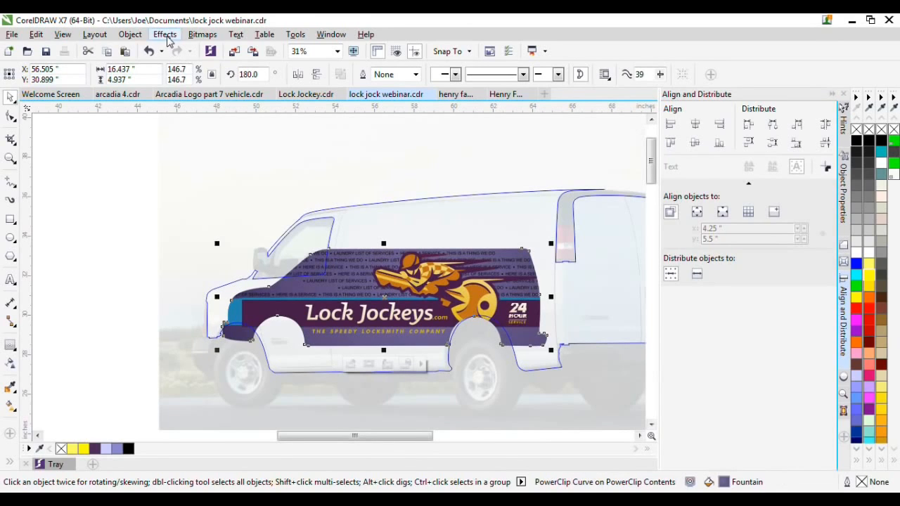
# Extract the contents of the body artwork's PowerClip and delete the spare pink-outlined mascot
pyautogui.rightClick(359, 274)
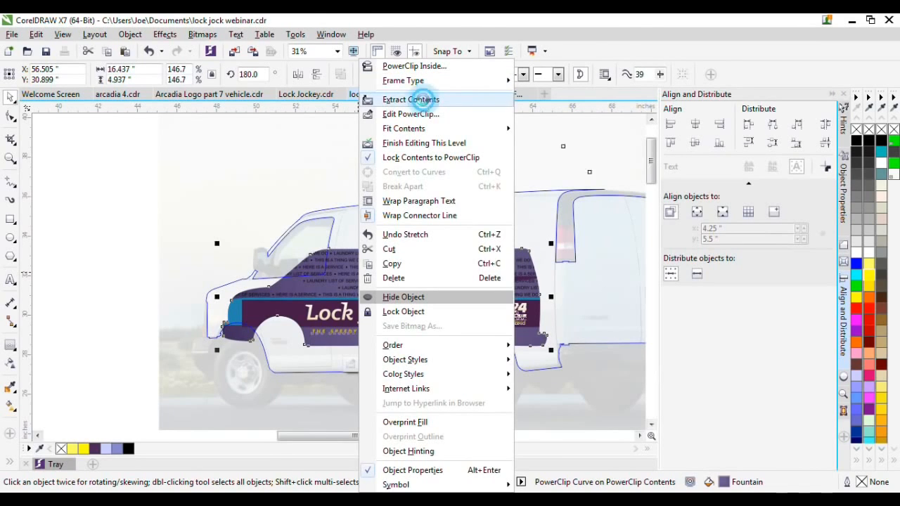
pyautogui.click(421, 101)
pyautogui.scroll(-2, 337, 242)
pyautogui.moveTo(397, 128); pyautogui.dragTo(489, 218)
pyautogui.press('Delete')
pyautogui.scroll(1, 368, 275)
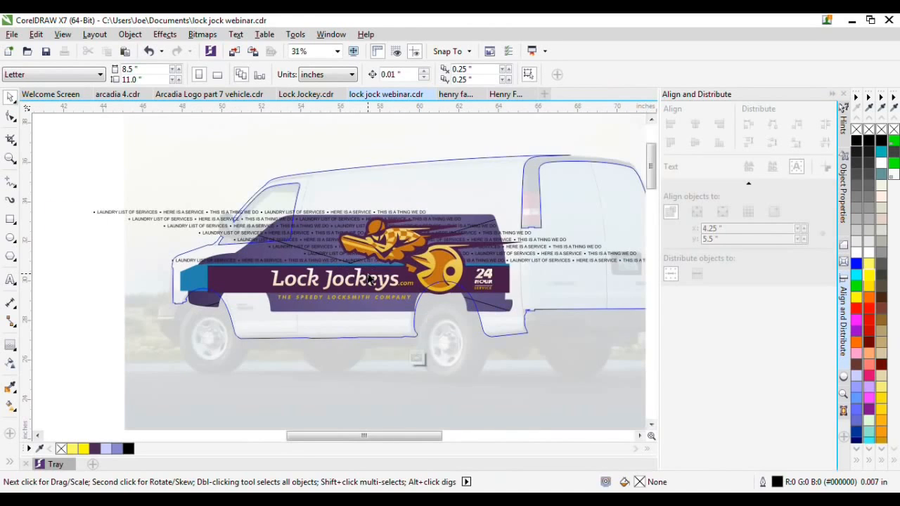
pyautogui.moveTo(276, 277); pyautogui.dragTo(621, 342)
pyautogui.hotkey('ctrl', 'g')
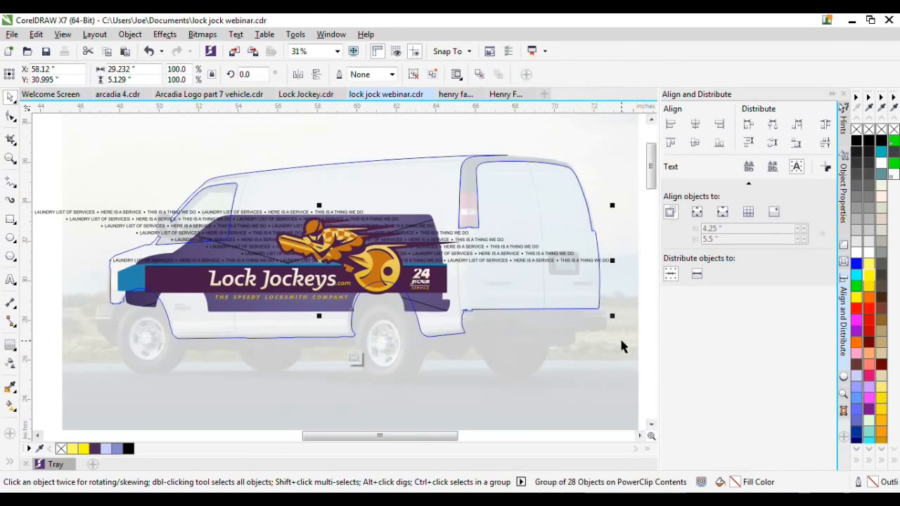
pyautogui.click(539, 325)
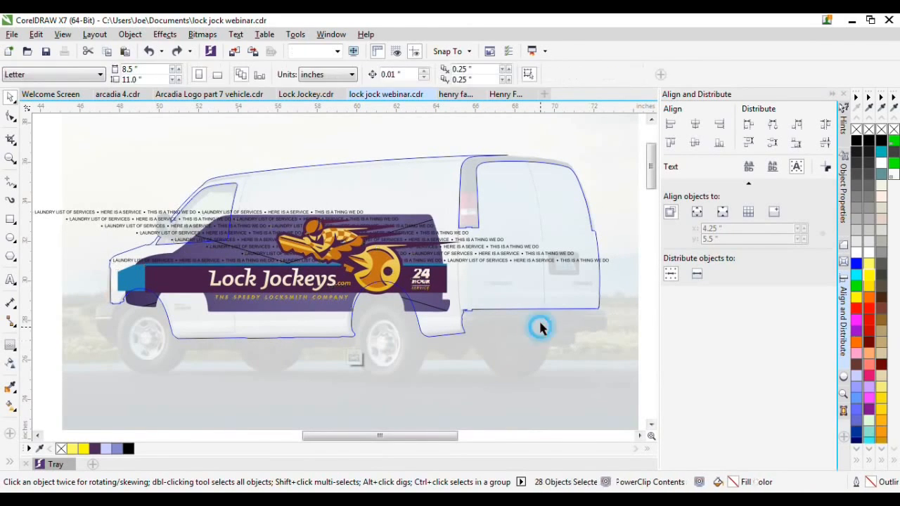
# Delete the services text lines that extend past the rear of the body artwork
pyautogui.click(531, 261)
pyautogui.press('Delete')
pyautogui.click(522, 253)
pyautogui.press('Delete')
pyautogui.click(493, 247)
pyautogui.press('Delete')
pyautogui.click(451, 236)
pyautogui.press('Delete')
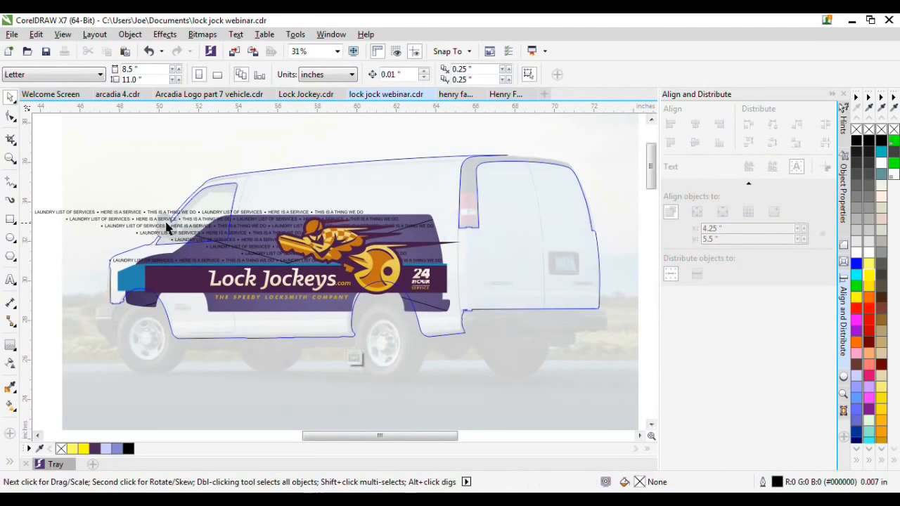
# Delete the services text lines that extend over the cab window and hood
pyautogui.click(166, 224)
pyautogui.press('Delete')
pyautogui.click(155, 219)
pyautogui.press('Delete')
pyautogui.click(153, 213)
pyautogui.press('Delete')
pyautogui.click(146, 233)
pyautogui.press('Delete')
pyautogui.click(125, 261)
pyautogui.press('Delete')
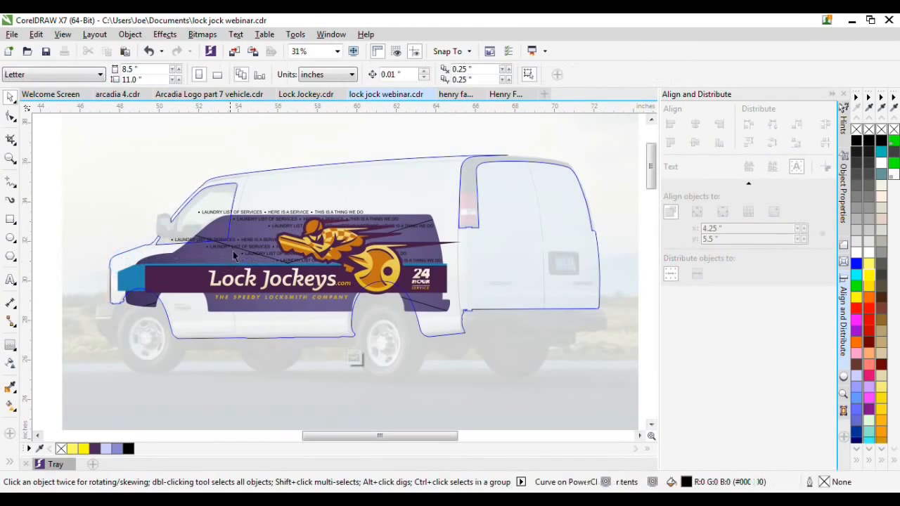
# Delete the remaining services text lines behind the mascot and lettering on the purple body
pyautogui.scroll(1, 227, 241)
pyautogui.click(178, 237)
pyautogui.press('Delete')
pyautogui.click(211, 184)
pyautogui.press('Delete')
pyautogui.click(250, 197)
pyautogui.press('Delete')
pyautogui.click(326, 211)
pyautogui.press('Delete')
pyautogui.click(300, 251)
pyautogui.press('Delete')
pyautogui.click(304, 265)
pyautogui.press('Delete')
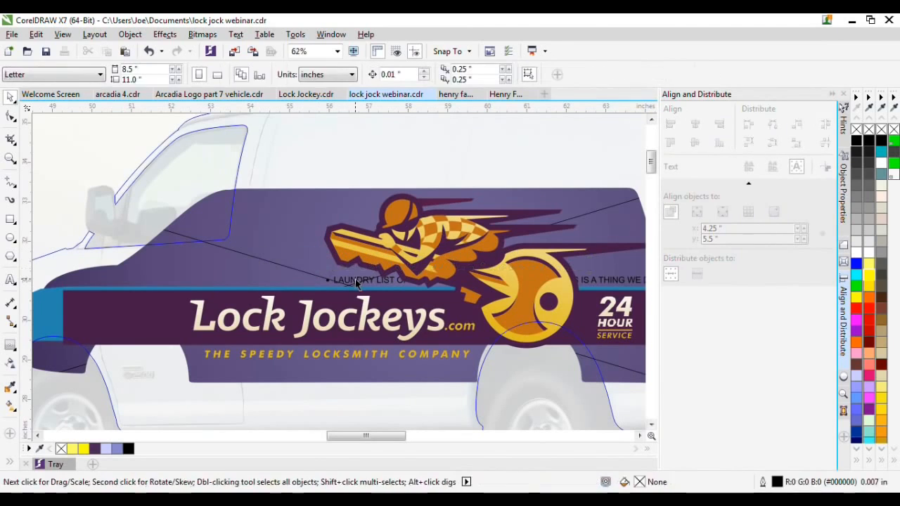
pyautogui.click(355, 280)
pyautogui.press('Delete')
# Group the remaining body artwork pieces, including the mascot, stripe and lettering
pyautogui.scroll(-2, 338, 234)
pyautogui.moveTo(79, 185); pyautogui.dragTo(556, 328)
pyautogui.hotkey('ctrl', 'g')
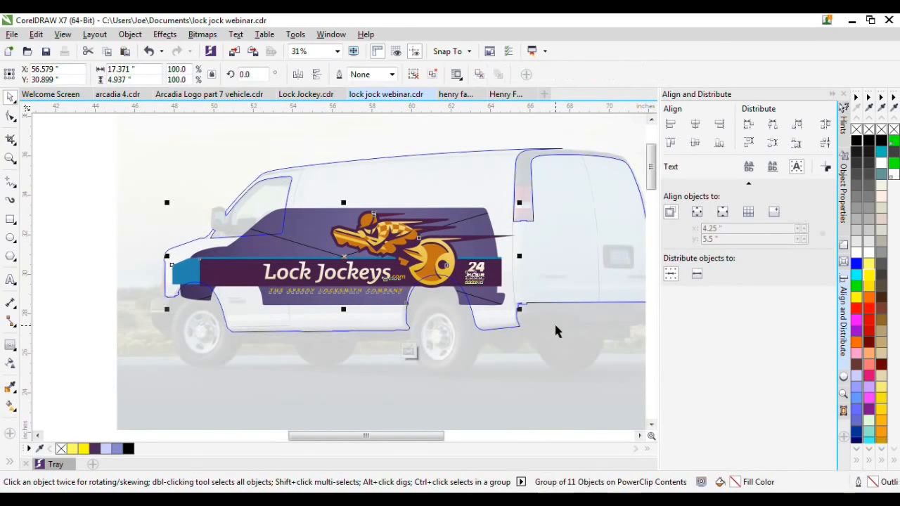
# Add perspective to the artwork group and stretch its rear corners and upper front corner to the van's roofline and sill
pyautogui.click(163, 35)
pyautogui.click(194, 204)
pyautogui.moveTo(516, 310); pyautogui.dragTo(534, 331)
pyautogui.moveTo(516, 208); pyautogui.dragTo(530, 150)
pyautogui.moveTo(171, 205); pyautogui.dragTo(176, 174)
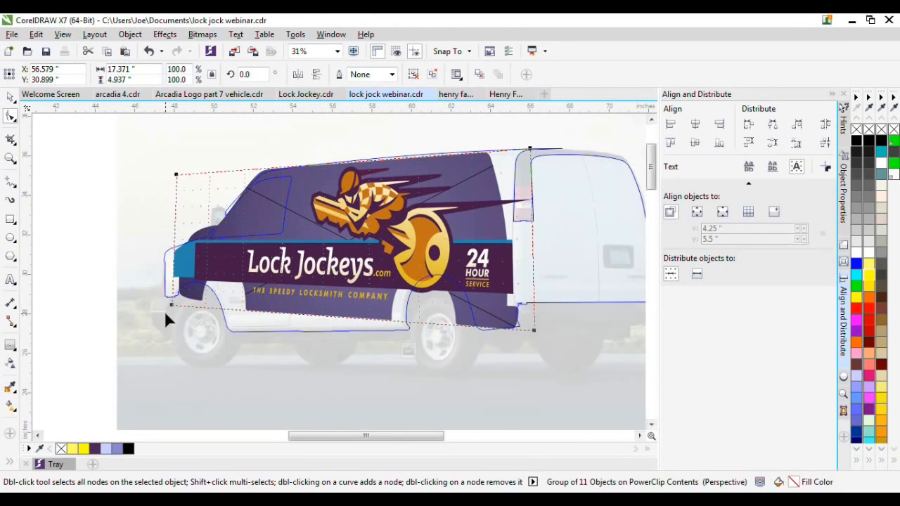
# Extend the perspective's front corners beyond the van's nose and its upper rear corner past the roof edge
pyautogui.moveTo(171, 304); pyautogui.dragTo(171, 336)
pyautogui.moveTo(176, 175); pyautogui.dragTo(156, 188)
pyautogui.moveTo(171, 334); pyautogui.dragTo(155, 334)
pyautogui.moveTo(532, 149); pyautogui.dragTo(562, 140)
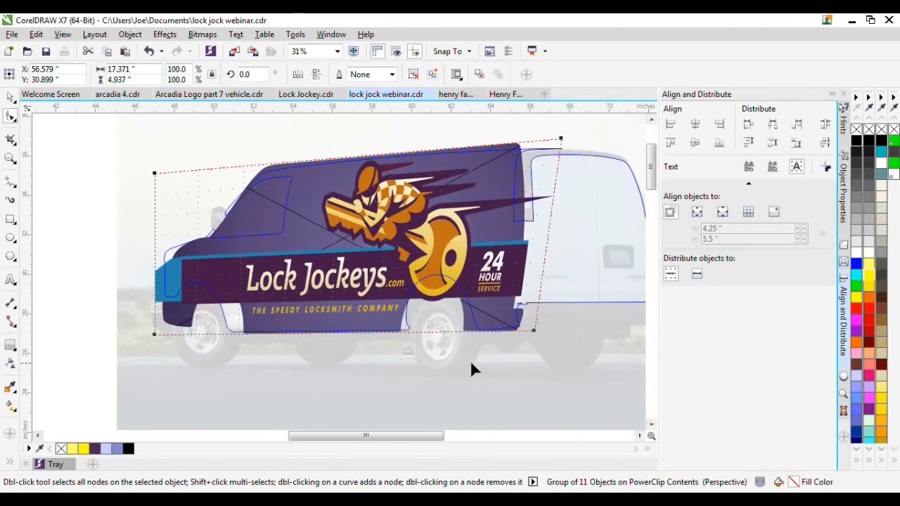
# Place a copy of the rear-view van artwork on the photo above the side artwork and scale it to 116.3%
pyautogui.click(10, 220)
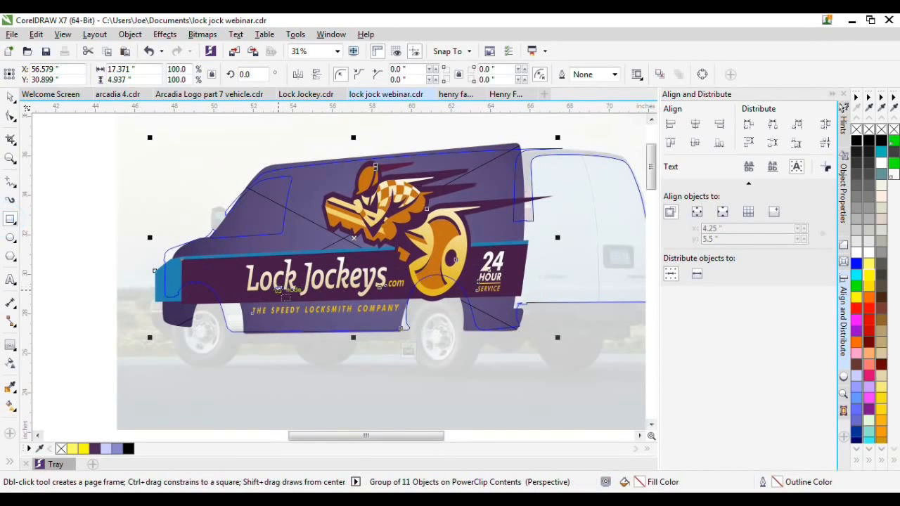
pyautogui.scroll(-4, 127, 215)
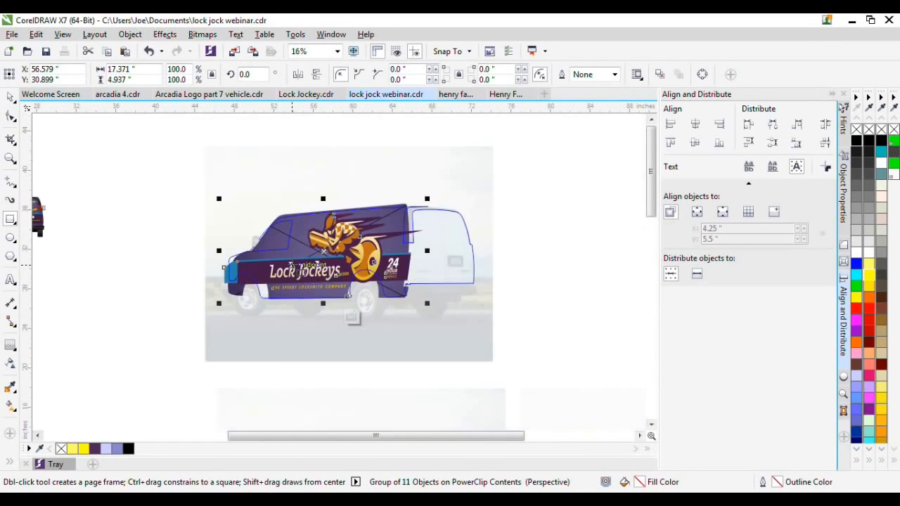
pyautogui.scroll(2, 126, 214)
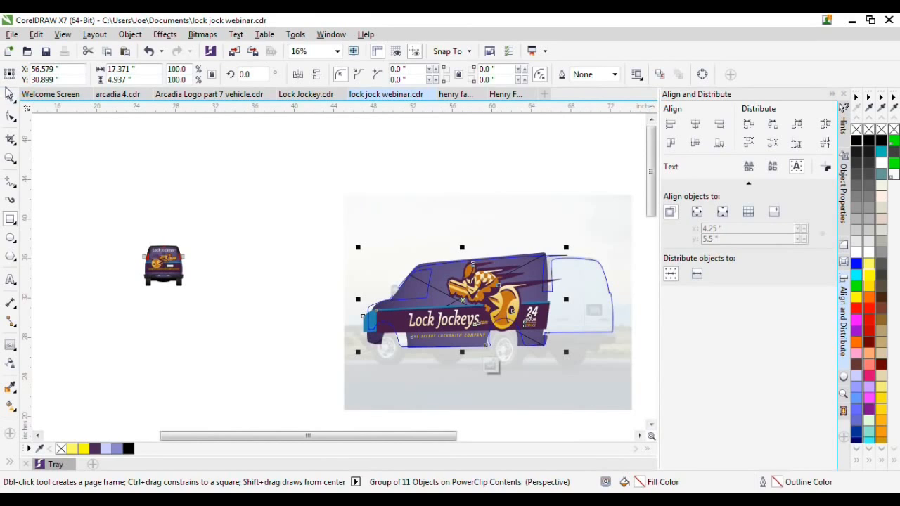
pyautogui.click(8, 94)
pyautogui.click(288, 235)
pyautogui.scroll(4, 169, 248)
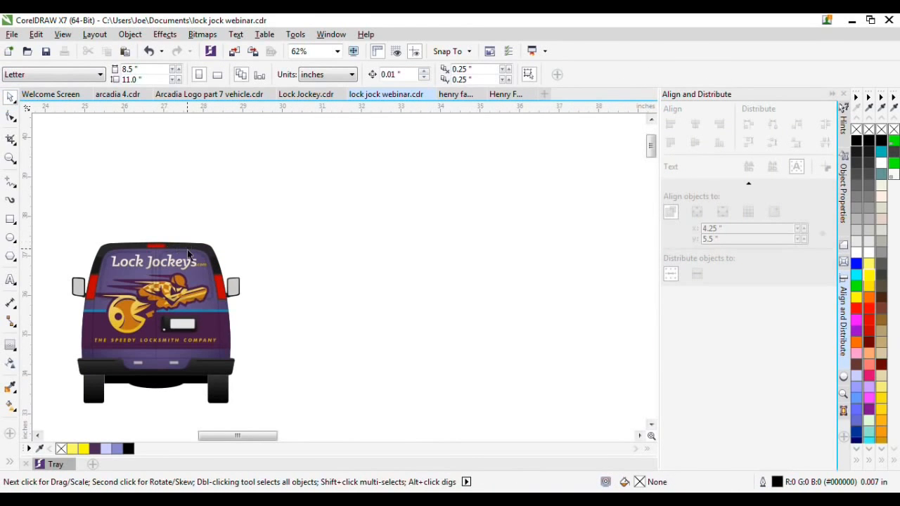
pyautogui.click(230, 357)
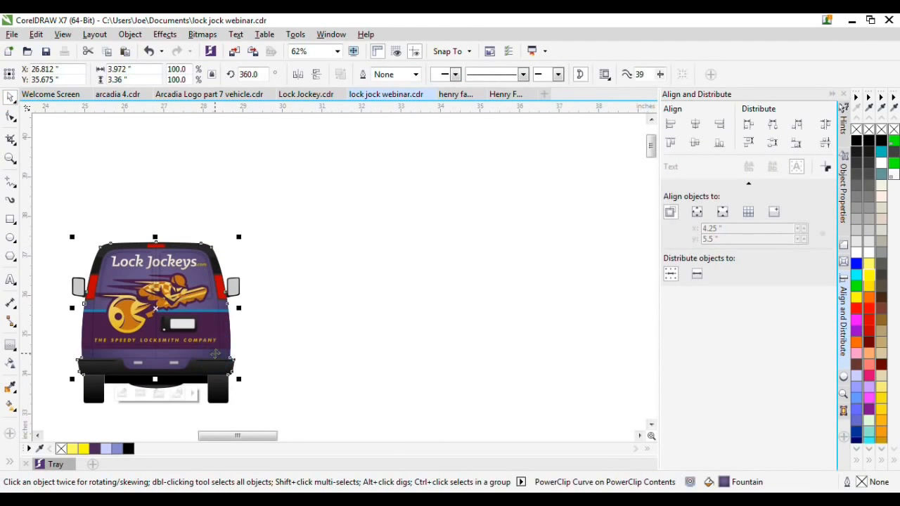
pyautogui.scroll(-4, 175, 314)
pyautogui.moveTo(176, 314); pyautogui.dragTo(544, 275)
pyautogui.scroll(2, 578, 344)
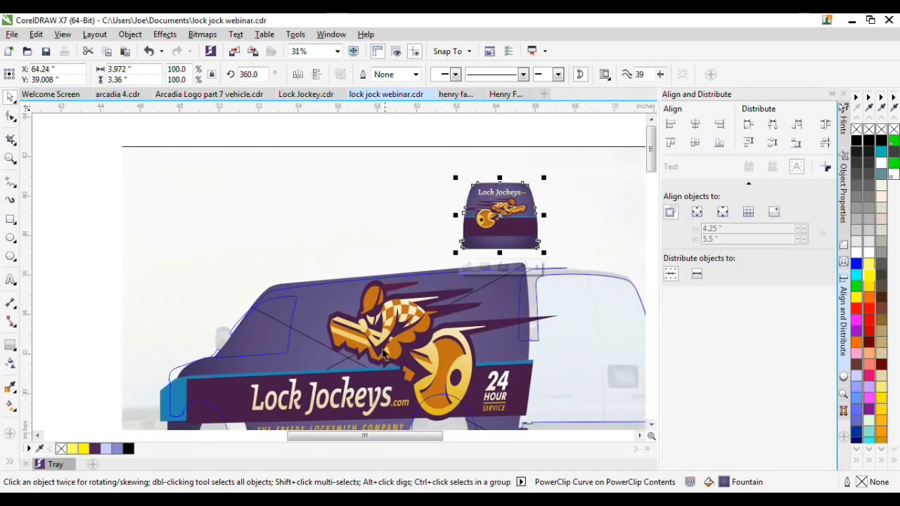
pyautogui.moveTo(503, 222); pyautogui.dragTo(315, 211)
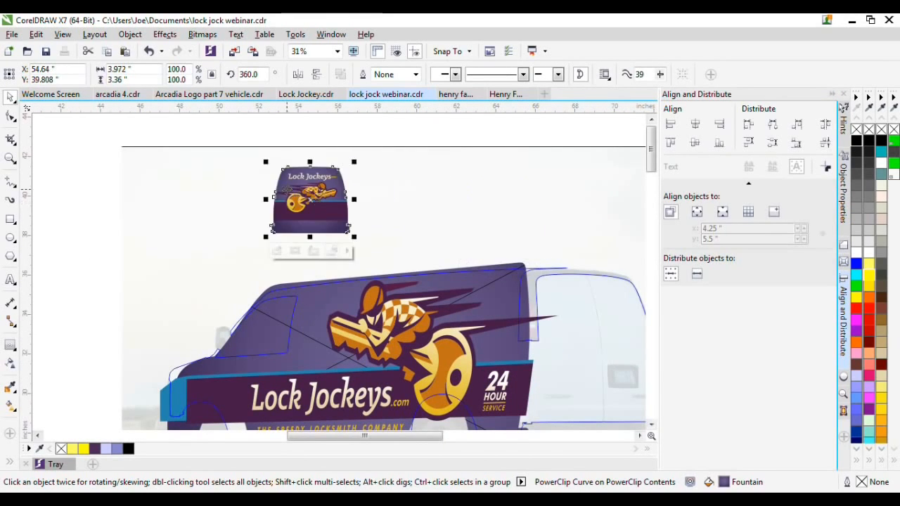
pyautogui.scroll(2, 295, 197)
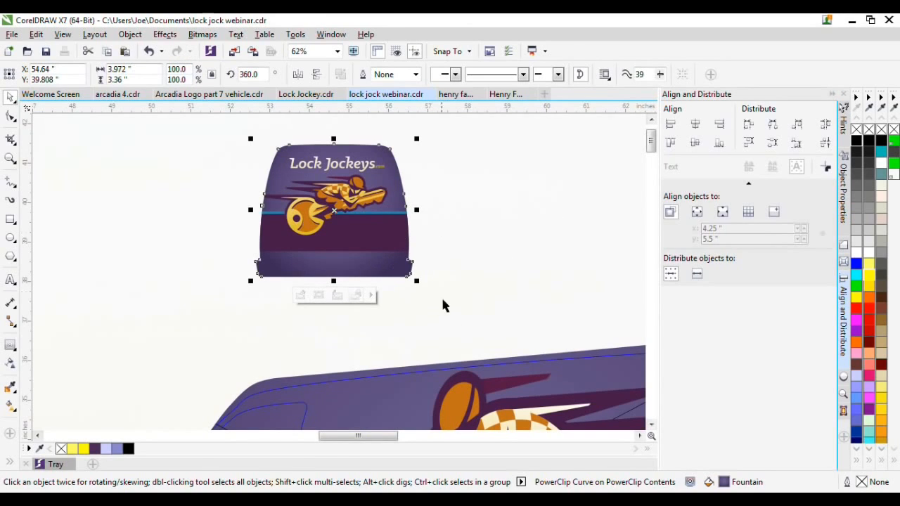
pyautogui.moveTo(416, 282); pyautogui.dragTo(442, 303)
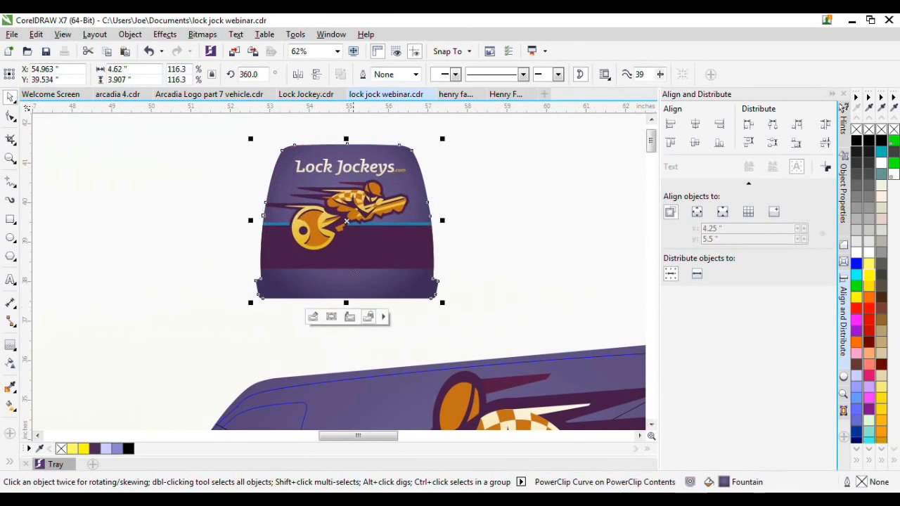
# Try adding perspective to the rear PowerClip and pulling its lower-left corner outward
pyautogui.click(166, 36)
pyautogui.click(201, 204)
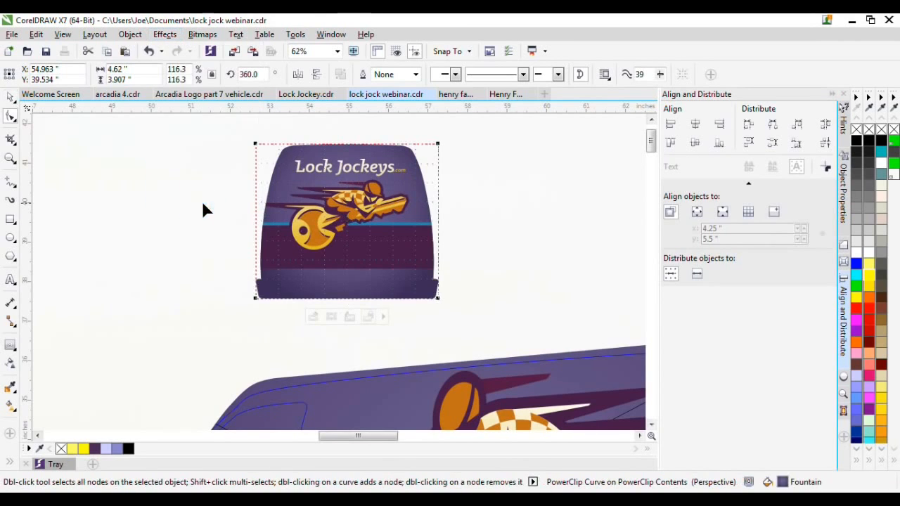
pyautogui.moveTo(256, 299); pyautogui.dragTo(154, 330)
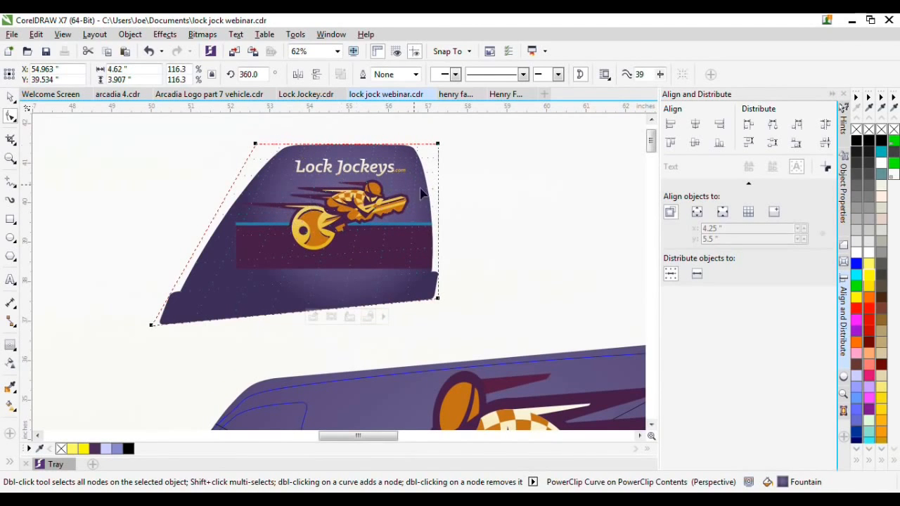
pyautogui.moveTo(150, 326); pyautogui.dragTo(105, 347)
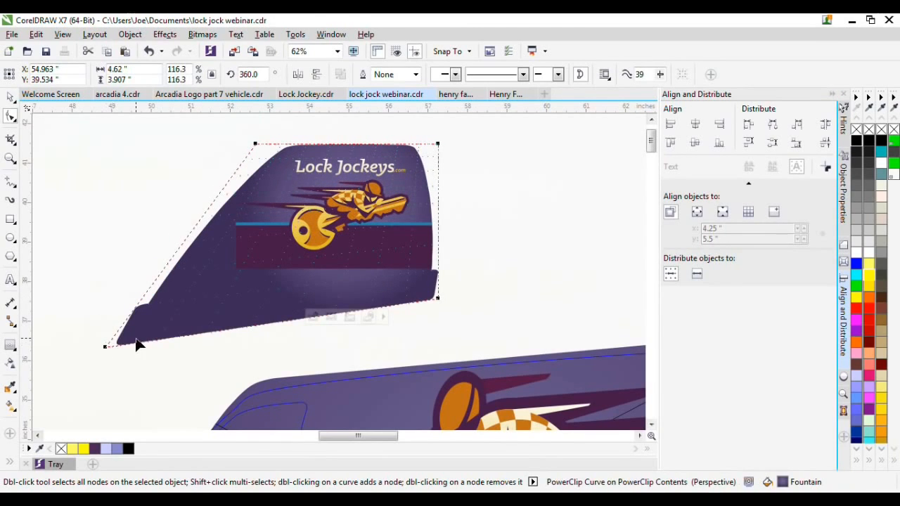
# Undo the perspective changes made to the rear PowerClip
pyautogui.hotkey('ctrl', 'z')
pyautogui.hotkey('ctrl', 'z')
pyautogui.hotkey('ctrl', 'z')
pyautogui.hotkey('ctrl', 'z')
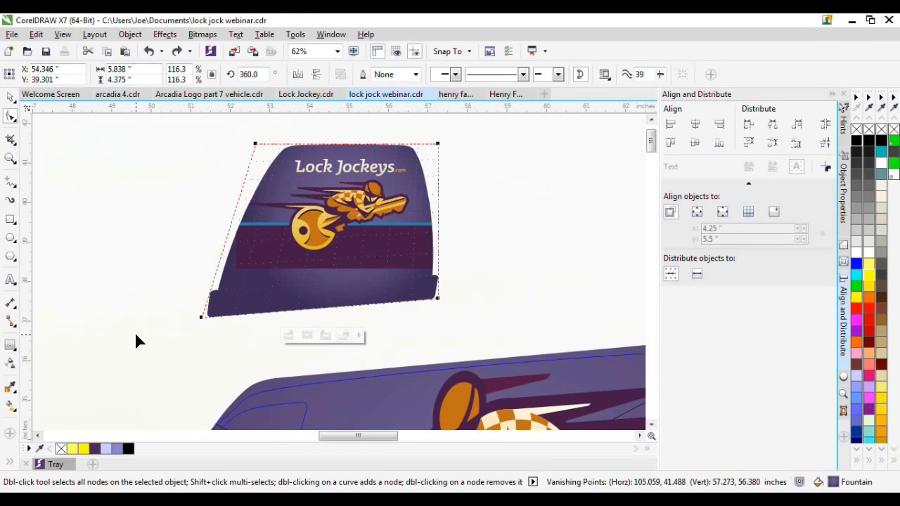
pyautogui.click(11, 98)
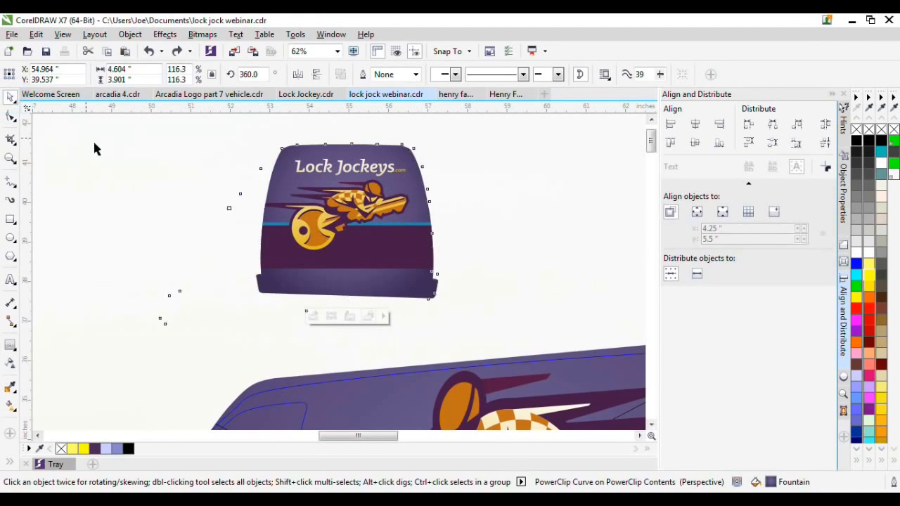
pyautogui.hotkey('ctrl', 'shift', 'z')
pyautogui.hotkey('ctrl', 'shift', 'z')
pyautogui.hotkey('ctrl', 'shift', 'z')
pyautogui.hotkey('ctrl', 'shift', 'z')
pyautogui.hotkey('ctrl', 'shift', 'z')
pyautogui.hotkey('ctrl', 'shift', 'z')
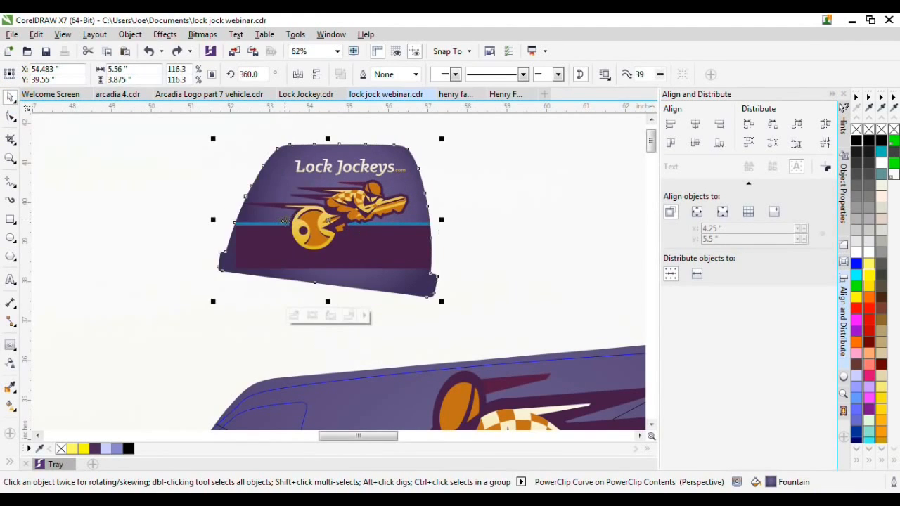
# Extract the contents of the rear PowerClip and group the extracted pieces with the purple body shape
pyautogui.scroll(-1, 436, 209)
pyautogui.rightClick(402, 188)
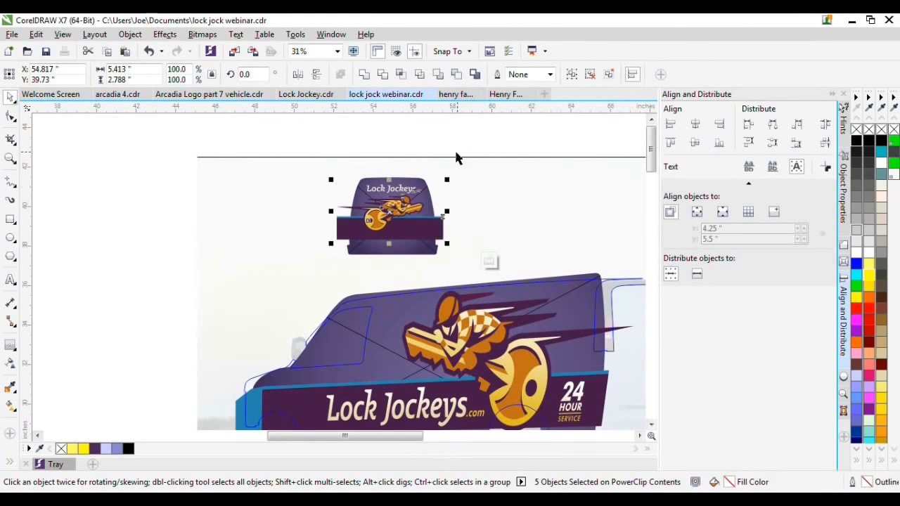
pyautogui.click(402, 145)
pyautogui.moveTo(302, 135); pyautogui.dragTo(474, 259)
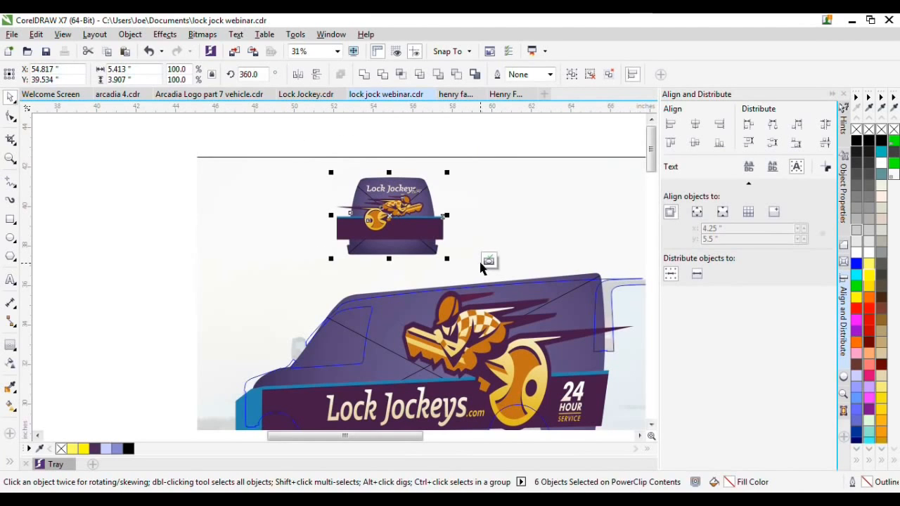
pyautogui.hotkey('ctrl', 'g')
# Move the rear artwork group over the van's back doors and enlarge it to about 7.9 by 5.7 inches
pyautogui.scroll(-2, 333, 190)
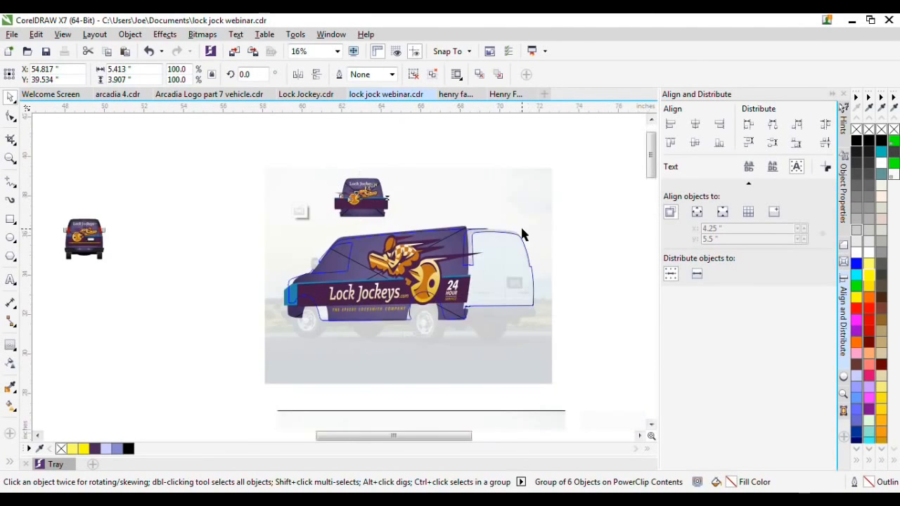
pyautogui.scroll(2, 522, 235)
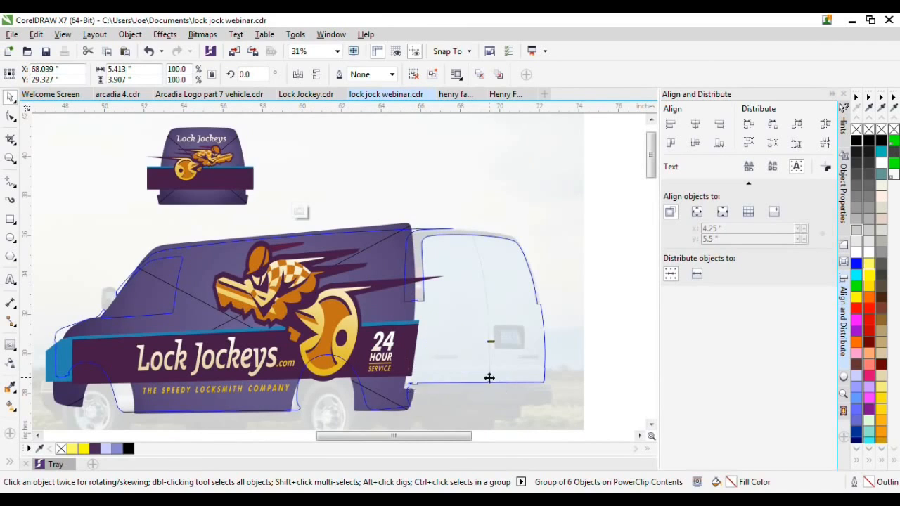
pyautogui.moveTo(517, 327); pyautogui.dragTo(567, 259)
# Add perspective to the rear artwork group and adjust its four corners to fit the van's back doors
pyautogui.click(165, 34)
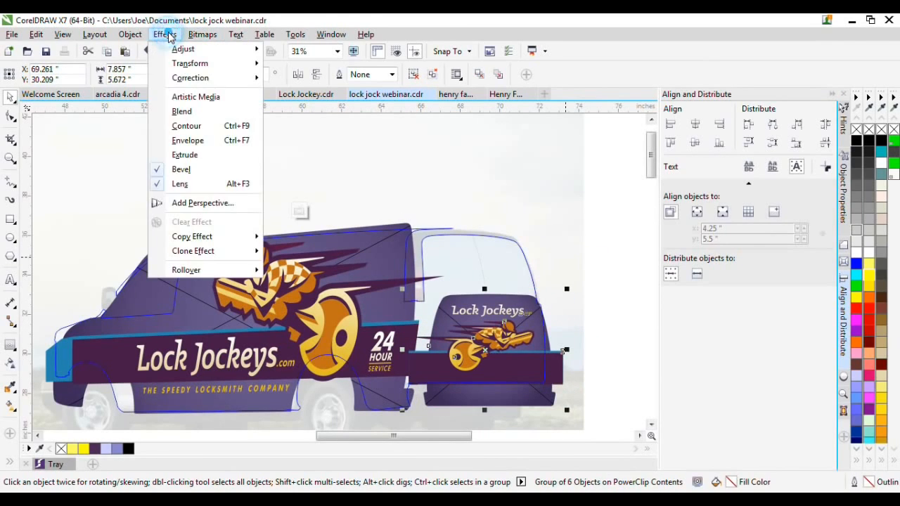
pyautogui.click(202, 202)
pyautogui.moveTo(408, 296); pyautogui.dragTo(394, 229)
pyautogui.moveTo(563, 295); pyautogui.dragTo(545, 237)
pyautogui.moveTo(562, 405); pyautogui.dragTo(563, 404)
pyautogui.moveTo(408, 404); pyautogui.dragTo(402, 406)
pyautogui.moveTo(396, 230); pyautogui.dragTo(391, 218)
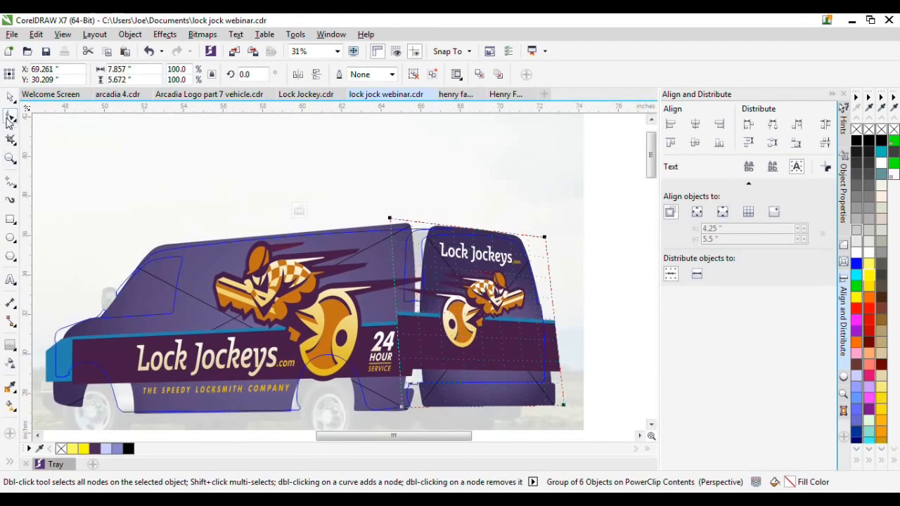
# Stretch the side artwork group slightly past the van's nose to a width of about 20.5 inches
pyautogui.click(172, 250)
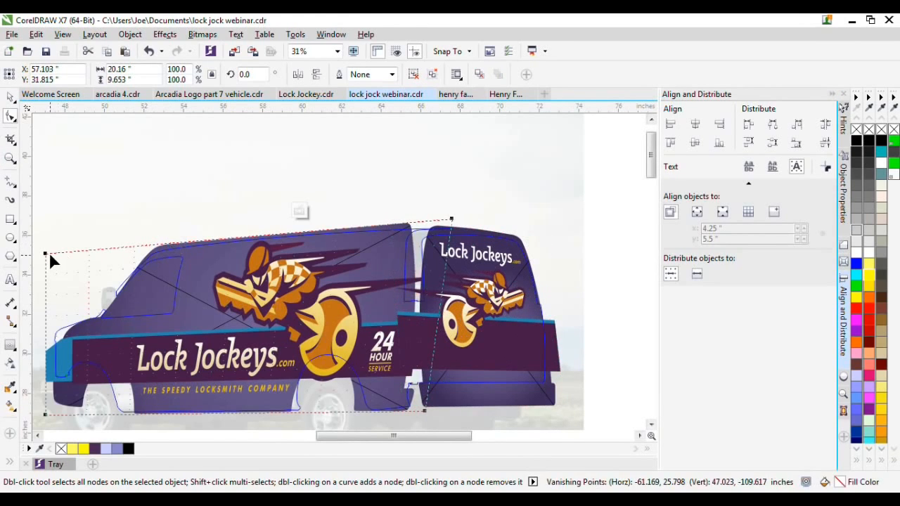
pyautogui.scroll(-1, 244, 277)
pyautogui.scroll(1, 217, 302)
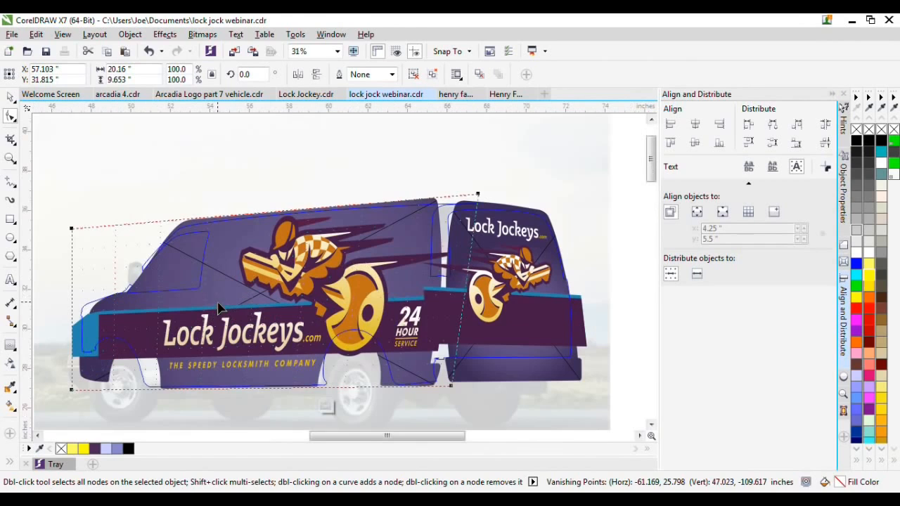
pyautogui.click(10, 97)
pyautogui.moveTo(65, 293); pyautogui.dragTo(60, 293)
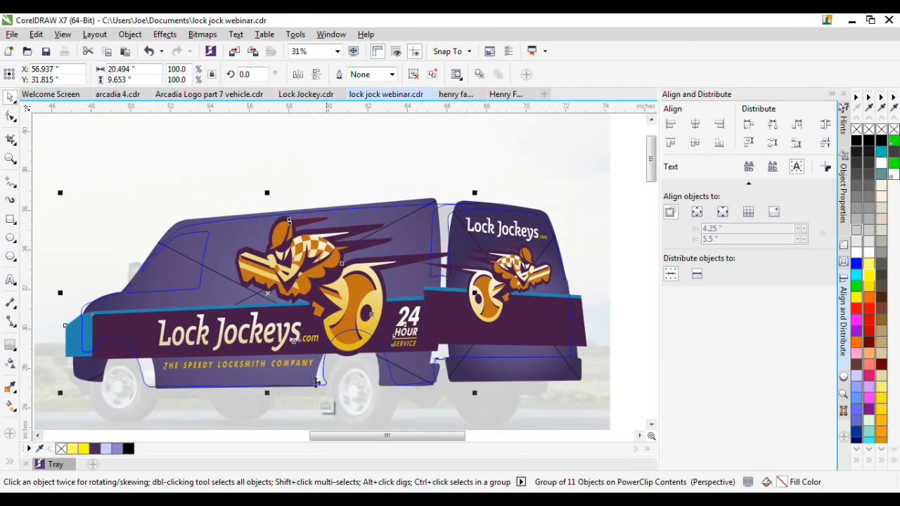
# Ungroup the side artwork and set the frame type of its purple body shape to None
pyautogui.click(431, 181)
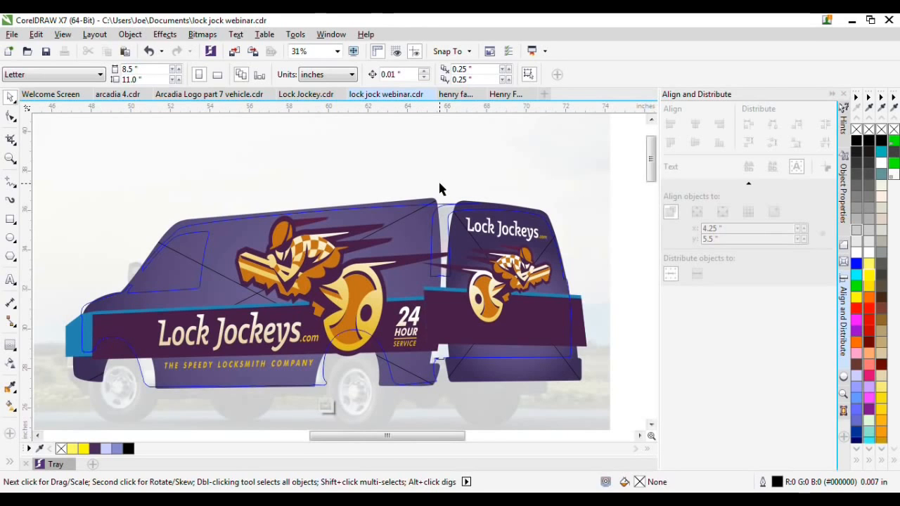
pyautogui.rightClick(406, 205)
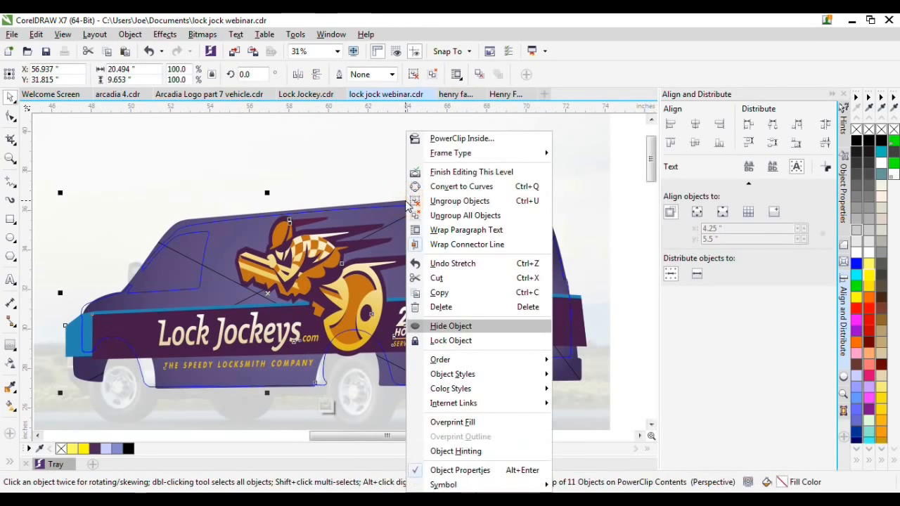
pyautogui.click(388, 181)
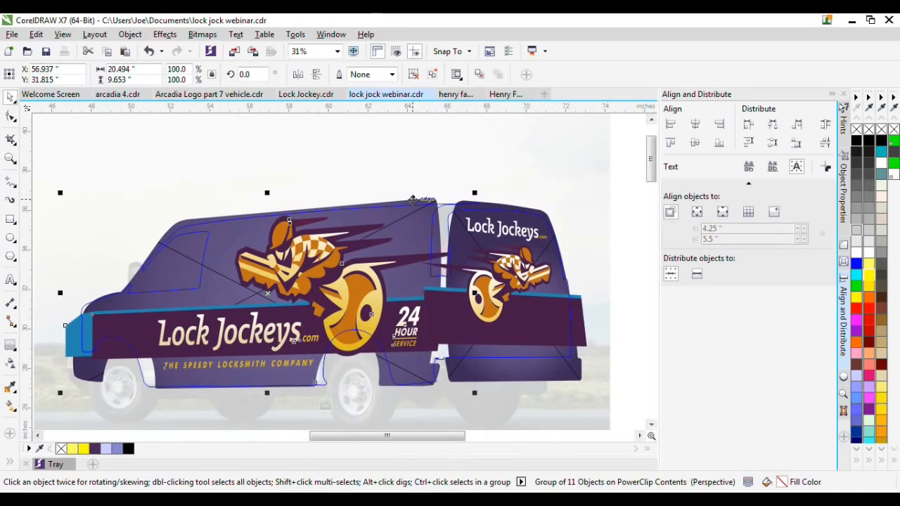
pyautogui.click(433, 73)
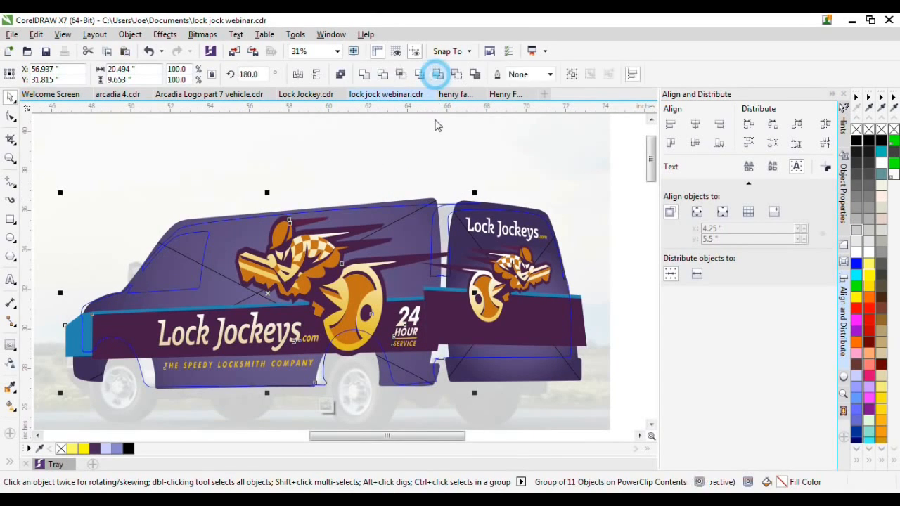
pyautogui.click(422, 199)
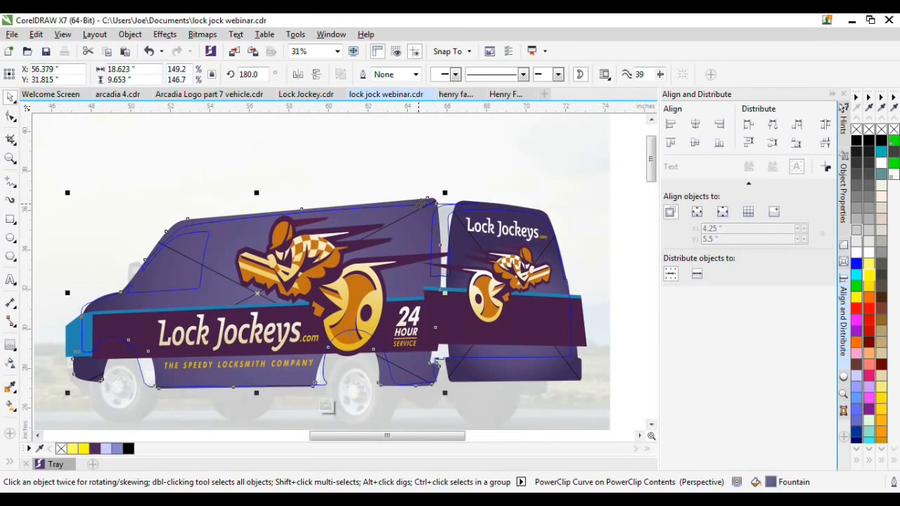
pyautogui.rightClick(420, 200)
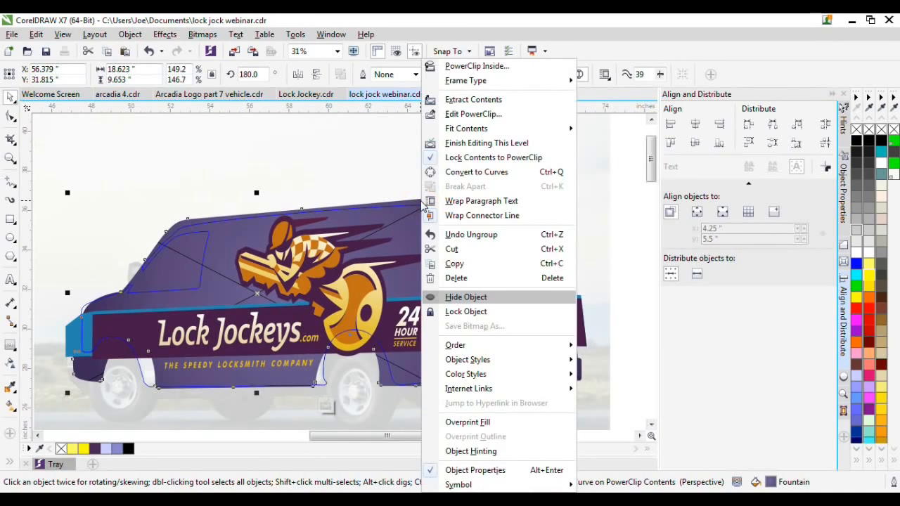
pyautogui.moveTo(498, 84)
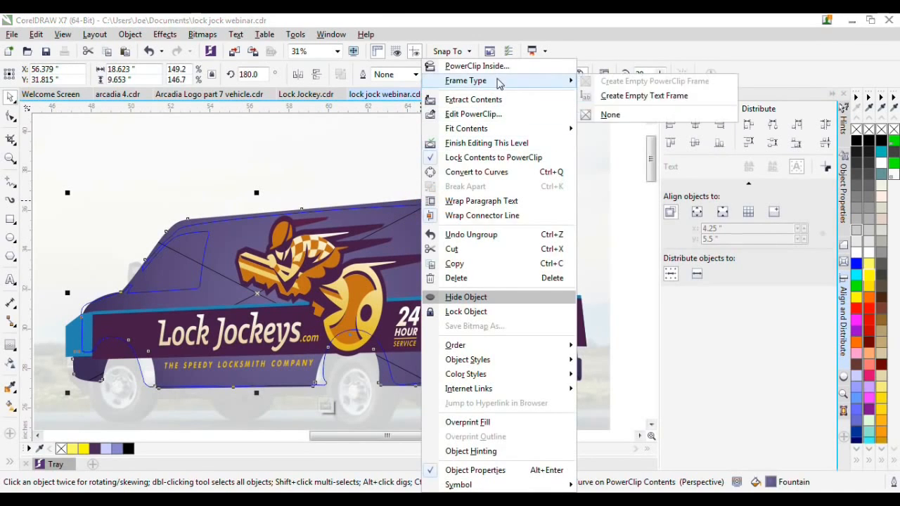
pyautogui.click(610, 116)
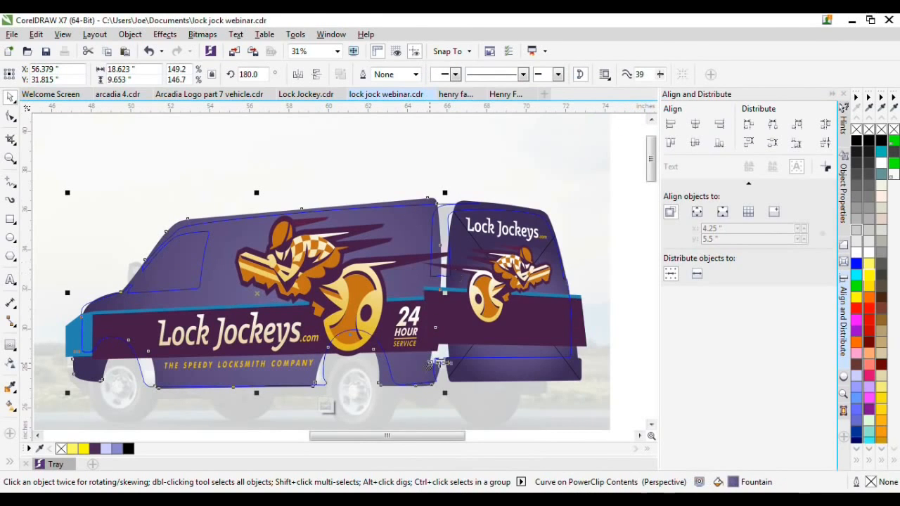
# Ungroup the rear artwork and set the frame type of its purple body shape to None
pyautogui.click(470, 206)
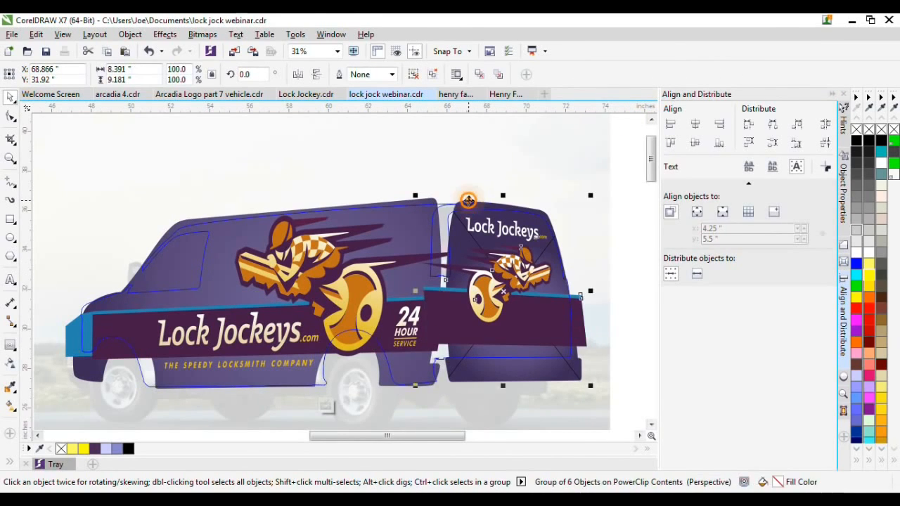
pyautogui.rightClick(470, 205)
pyautogui.click(516, 201)
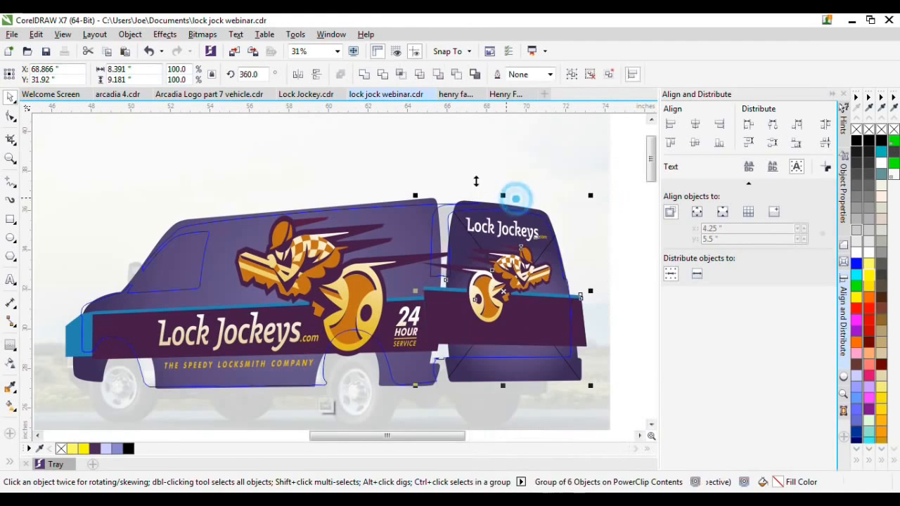
pyautogui.click(474, 180)
pyautogui.click(462, 201)
pyautogui.rightClick(463, 201)
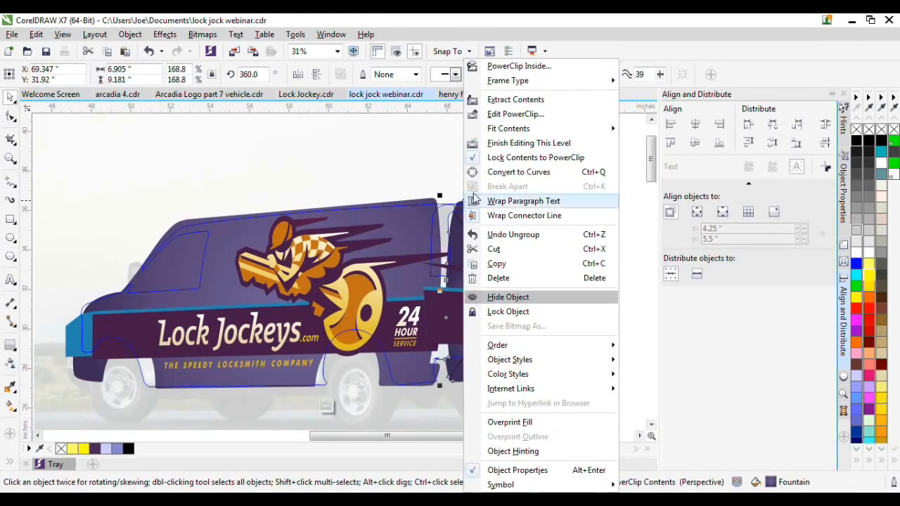
pyautogui.moveTo(553, 85)
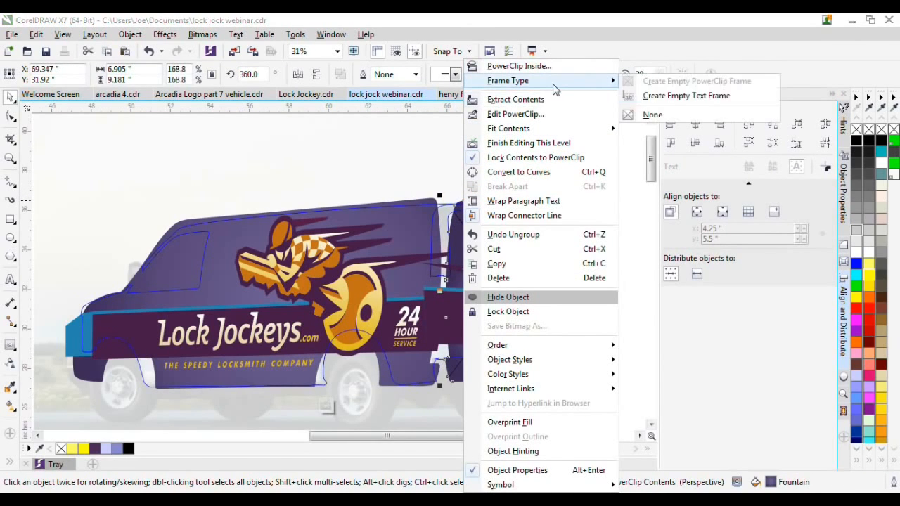
pyautogui.click(651, 113)
pyautogui.click(567, 146)
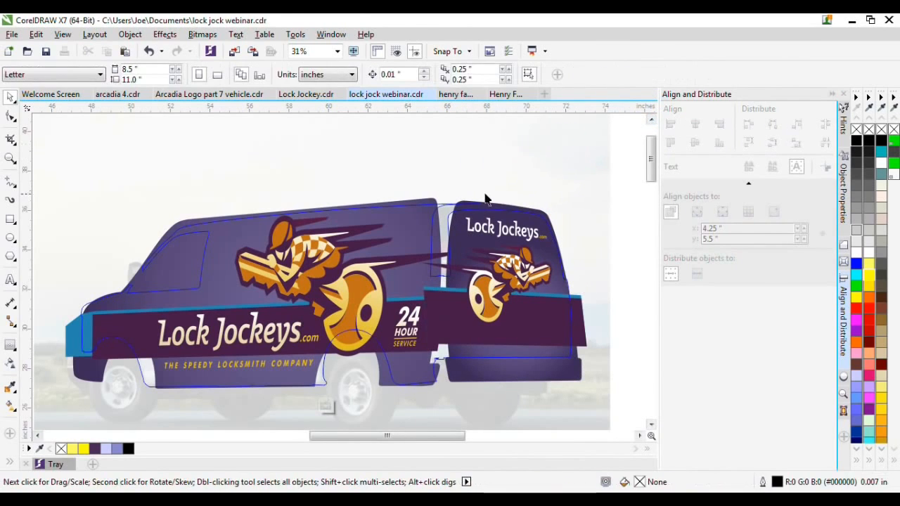
# Widen the rear purple body shape toward the side body to about 8 inches and weld the two body shapes together
pyautogui.click(469, 202)
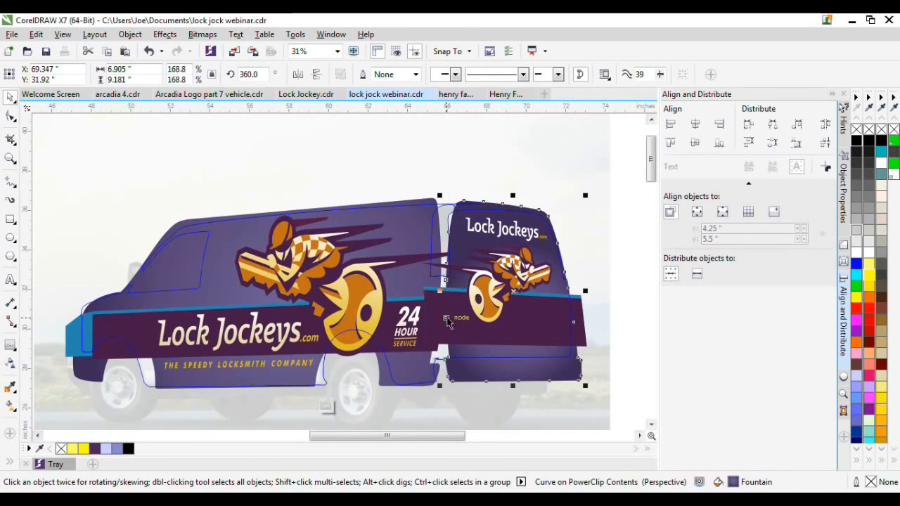
pyautogui.moveTo(439, 291); pyautogui.dragTo(419, 291)
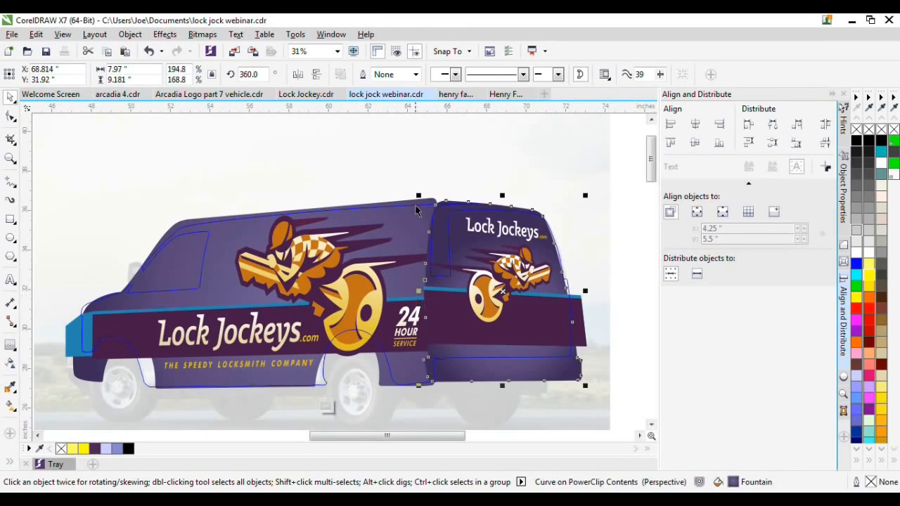
pyautogui.keyDown('shift'); pyautogui.click(417, 207); pyautogui.keyUp('shift')
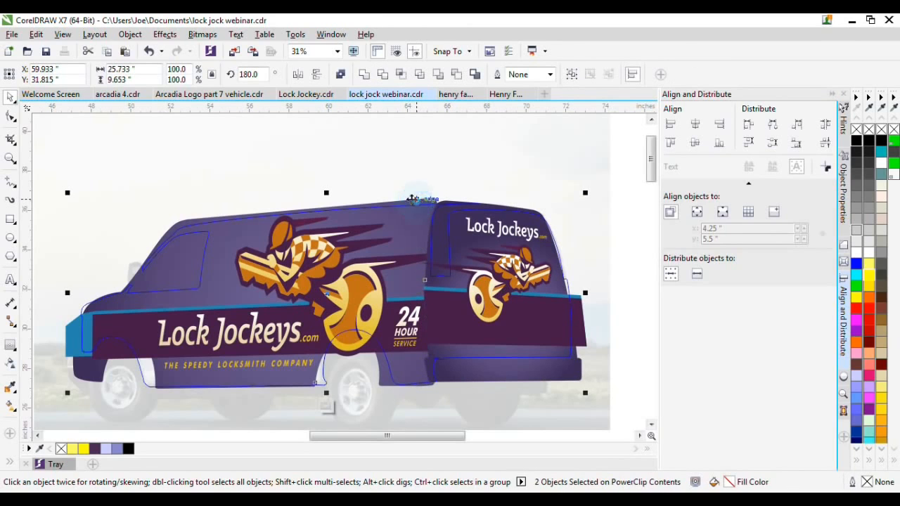
pyautogui.click(365, 74)
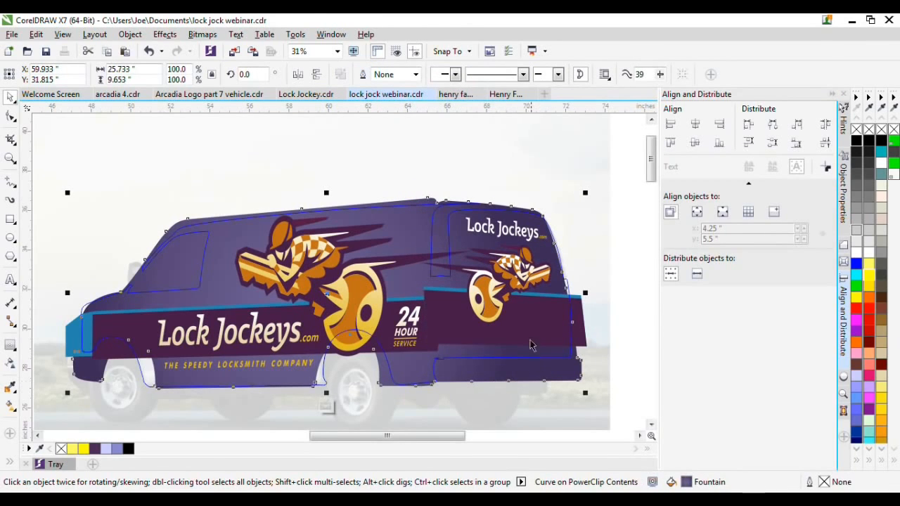
# Enlarge the welded body to about 28 by 10.5 inches and delete outline nodes around its rear wheel arch
pyautogui.moveTo(67, 192); pyautogui.dragTo(45, 177)
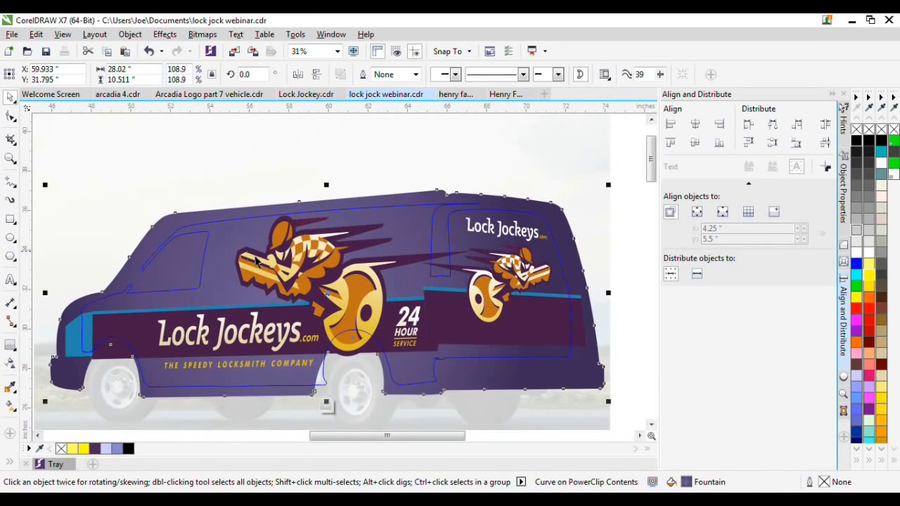
pyautogui.click(11, 116)
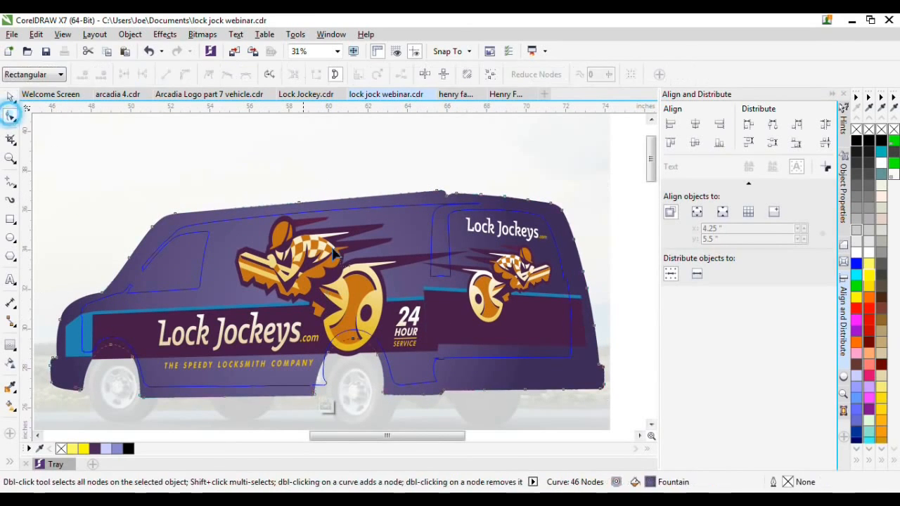
pyautogui.moveTo(316, 386); pyautogui.dragTo(369, 384)
pyautogui.press('Delete')
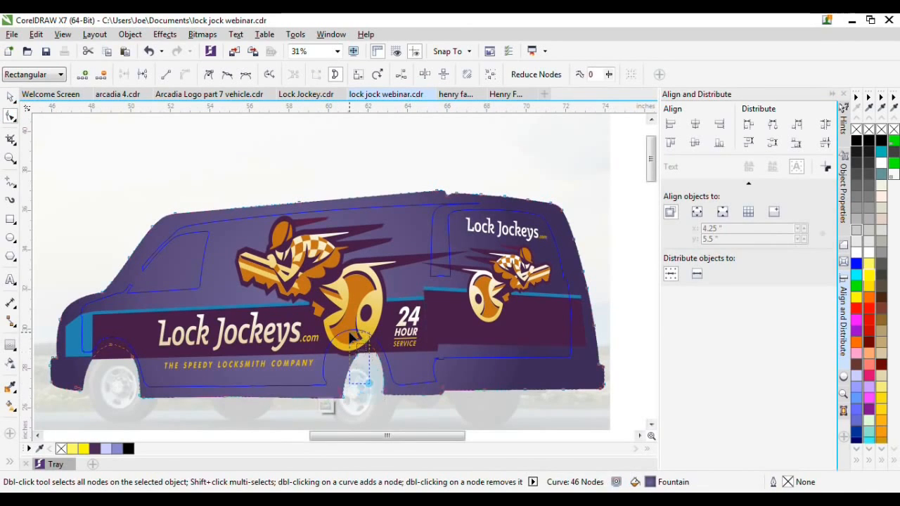
pyautogui.moveTo(375, 361); pyautogui.dragTo(374, 403)
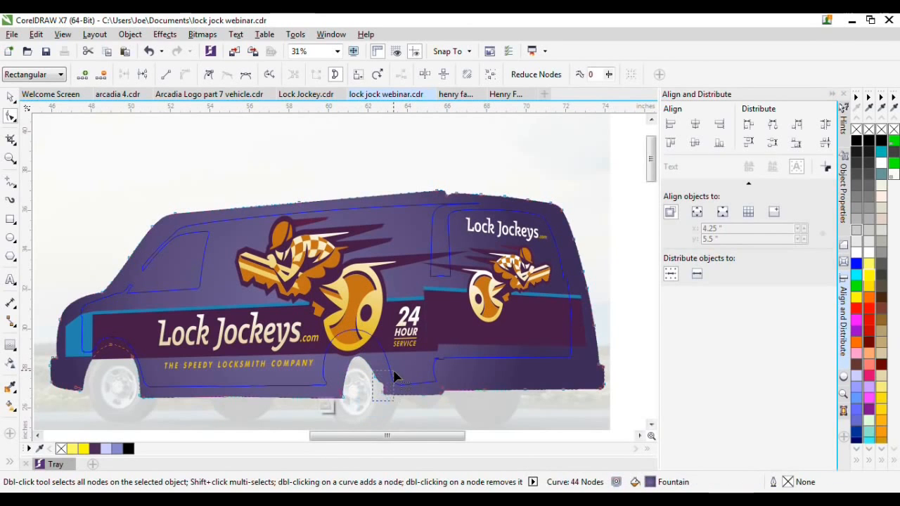
pyautogui.press('Delete')
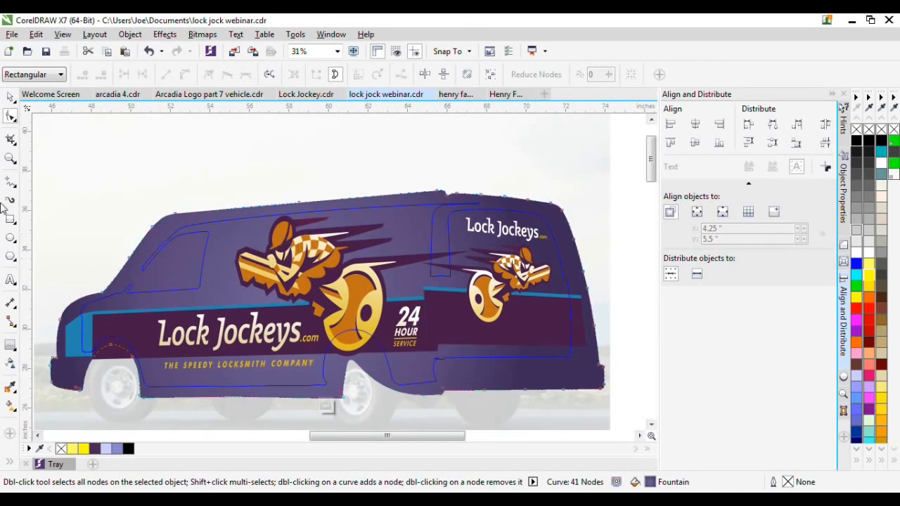
# Convert the dark purple band of the side artwork to curves
pyautogui.click(102, 327)
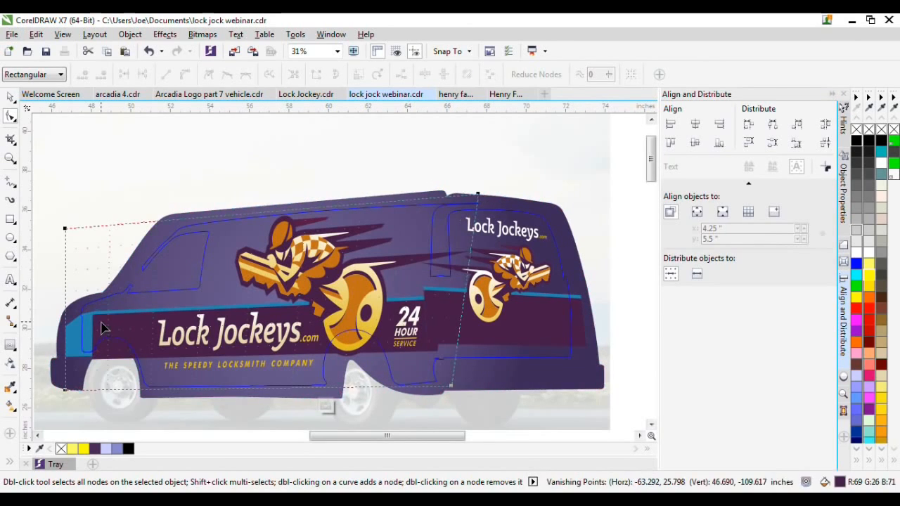
pyautogui.rightClick(102, 327)
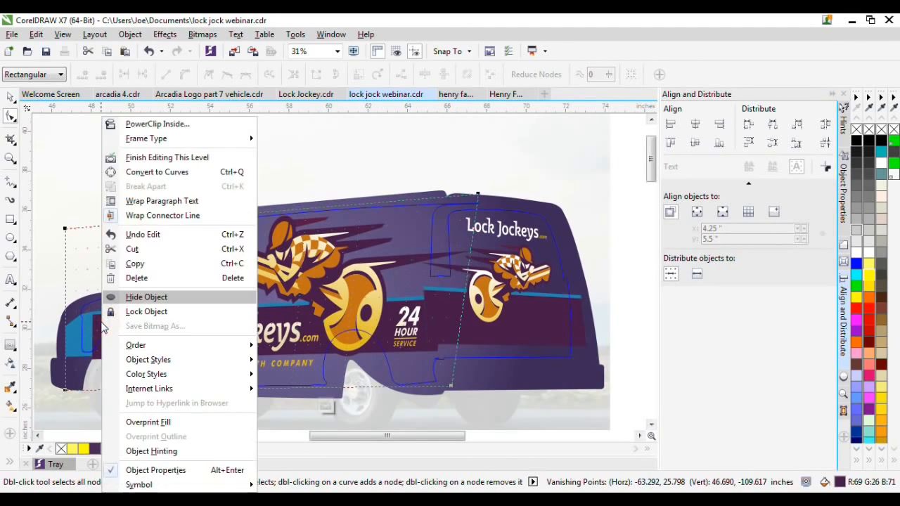
pyautogui.click(161, 174)
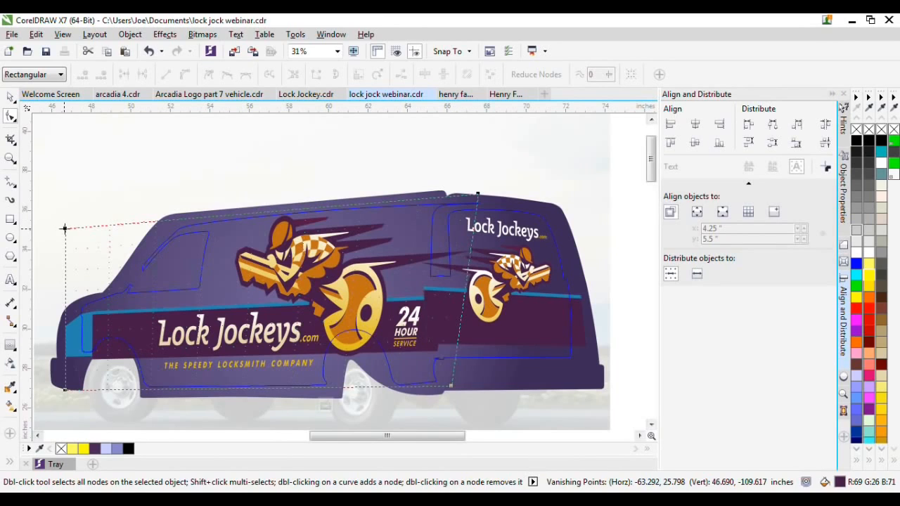
pyautogui.rightClick(127, 323)
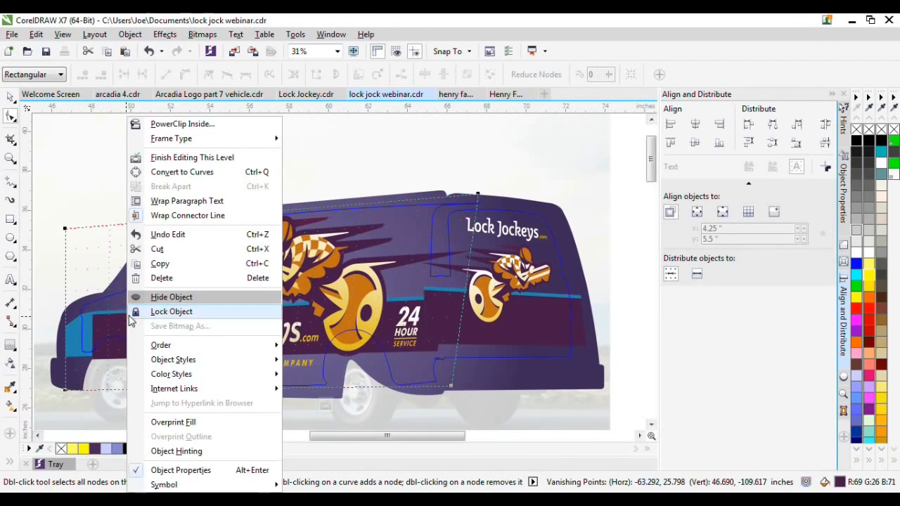
pyautogui.click(198, 171)
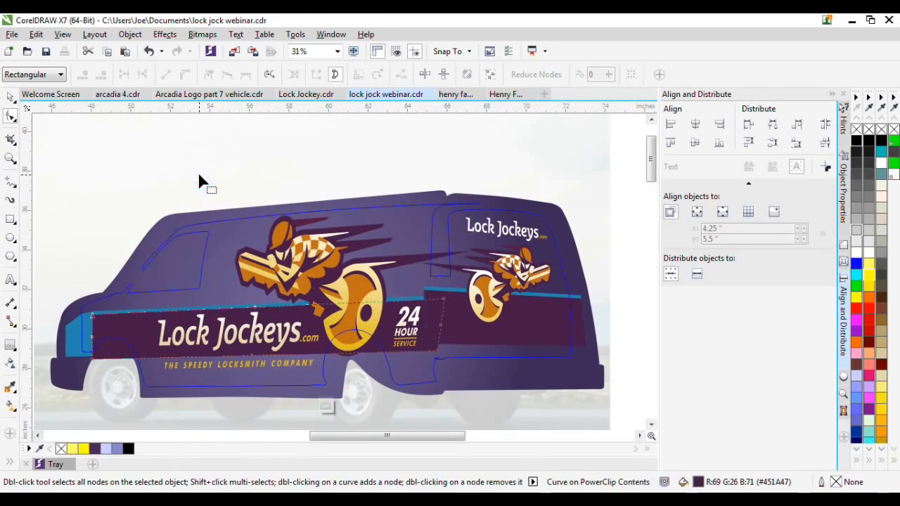
# Extend the front end of the side's dark purple band about 1 inch toward the van's nose
pyautogui.click(115, 370)
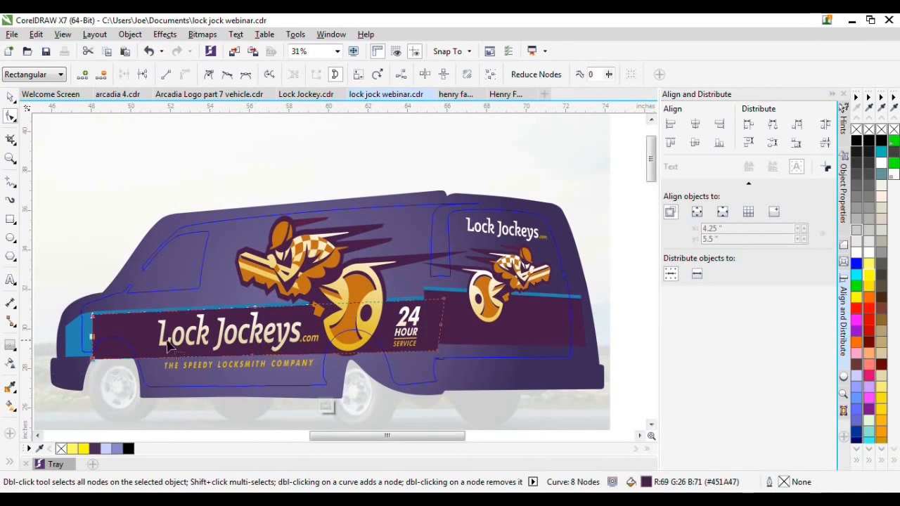
pyautogui.scroll(1, 114, 370)
pyautogui.moveTo(110, 367); pyautogui.dragTo(71, 368)
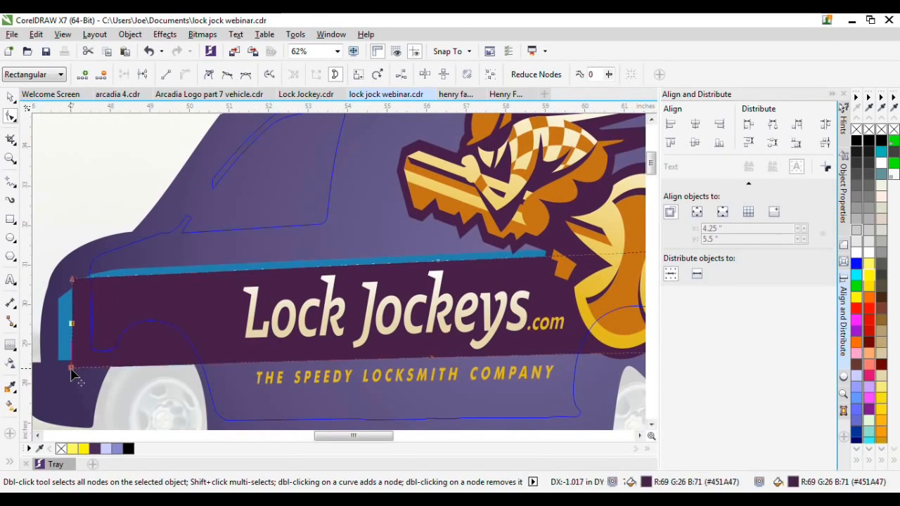
# Move the rear dark purple band and its blue stripe slightly down and right to line up with the side band
pyautogui.scroll(-1, 161, 265)
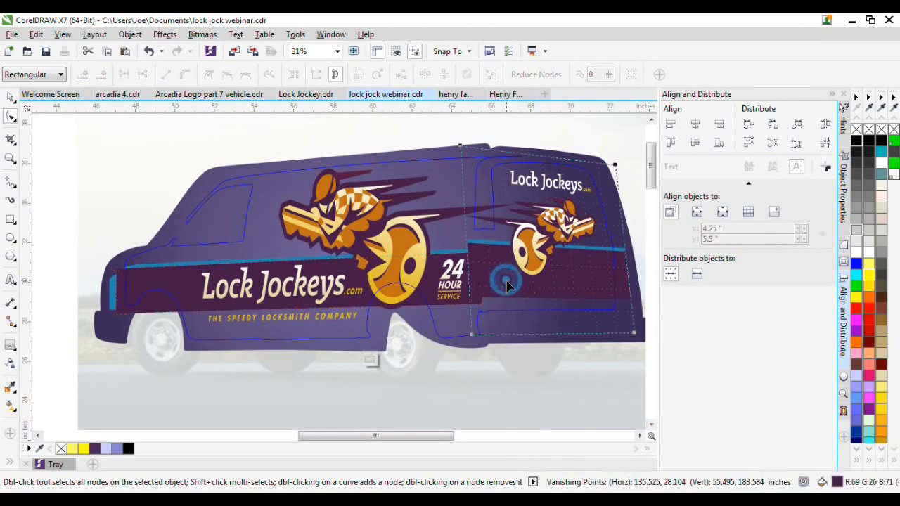
pyautogui.scroll(-1, 408, 271)
pyautogui.scroll(1, 408, 271)
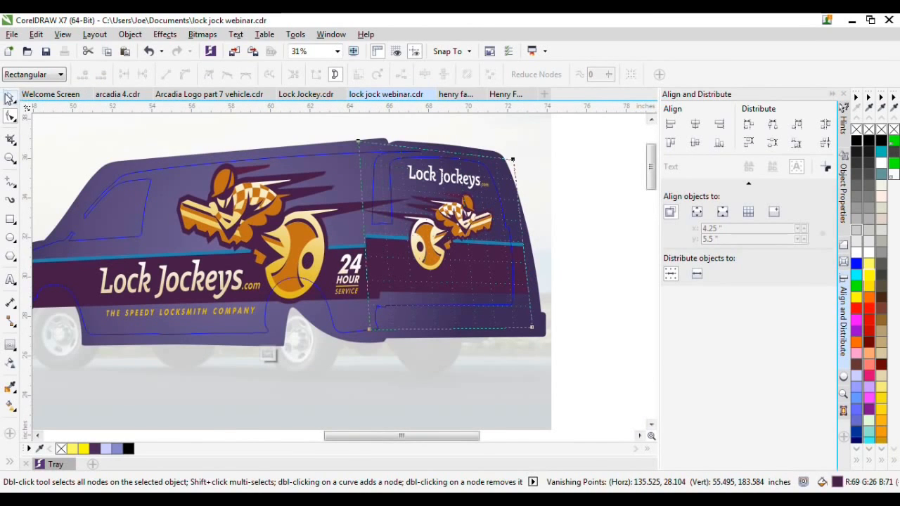
pyautogui.press('space')
pyautogui.scroll(1, 380, 242)
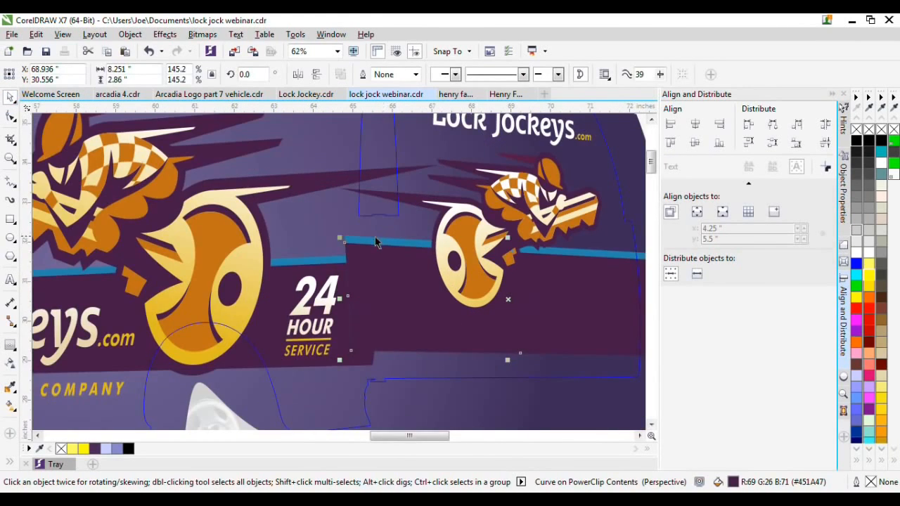
pyautogui.keyDown('shift'); pyautogui.click(373, 237); pyautogui.keyUp('shift')
pyautogui.scroll(-1, 423, 248)
pyautogui.moveTo(402, 262)
pyautogui.mouseDown()
pyautogui.moveTo(412, 273)
pyautogui.moveTo(407, 268)
pyautogui.mouseUp()
pyautogui.press('Right')
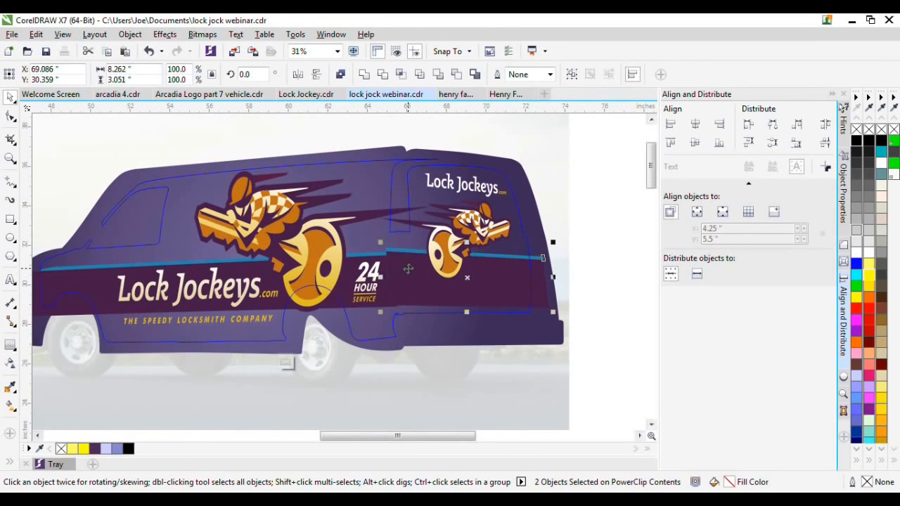
pyautogui.press('Down')
pyautogui.press('Down')
pyautogui.press('Down')
pyautogui.press('Down')
pyautogui.press('Down')
pyautogui.press('Down')
pyautogui.press('Down')
pyautogui.press('Down')
pyautogui.press('Right')
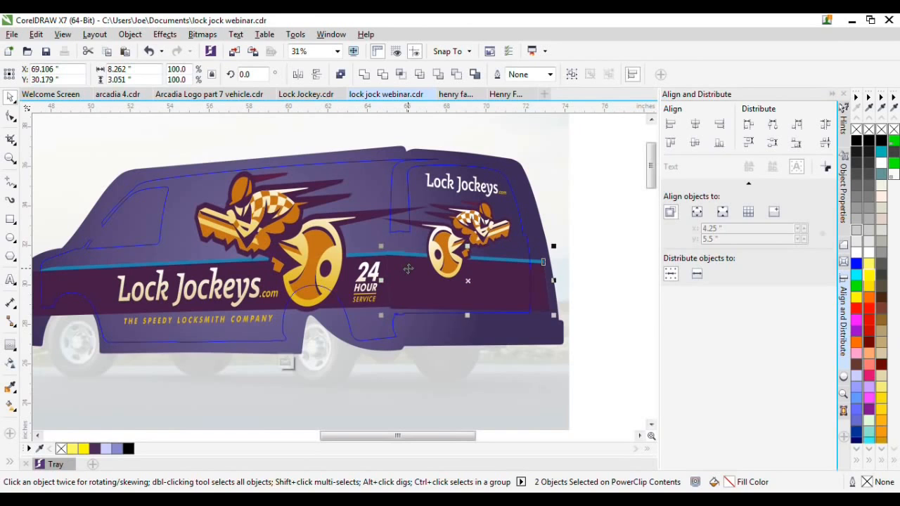
pyautogui.scroll(2, 407, 268)
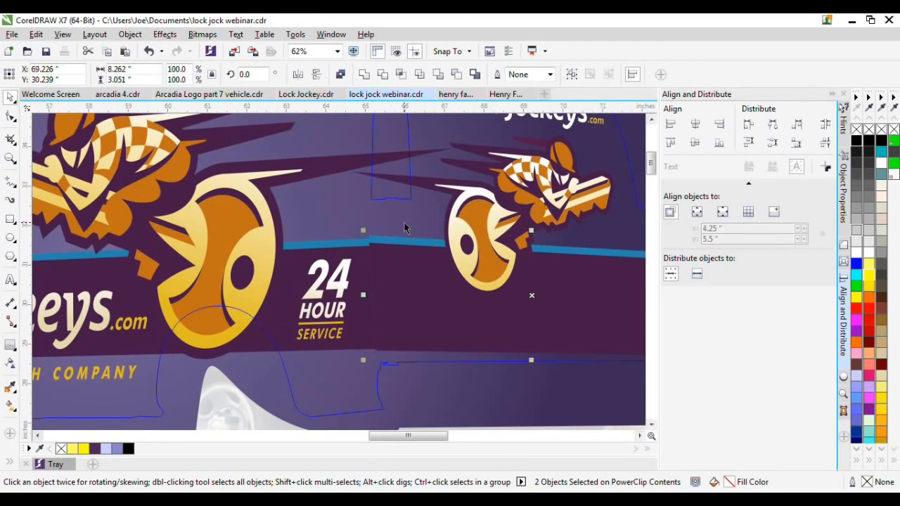
# Finish editing the PowerClip contents of the van mask
pyautogui.click(399, 238)
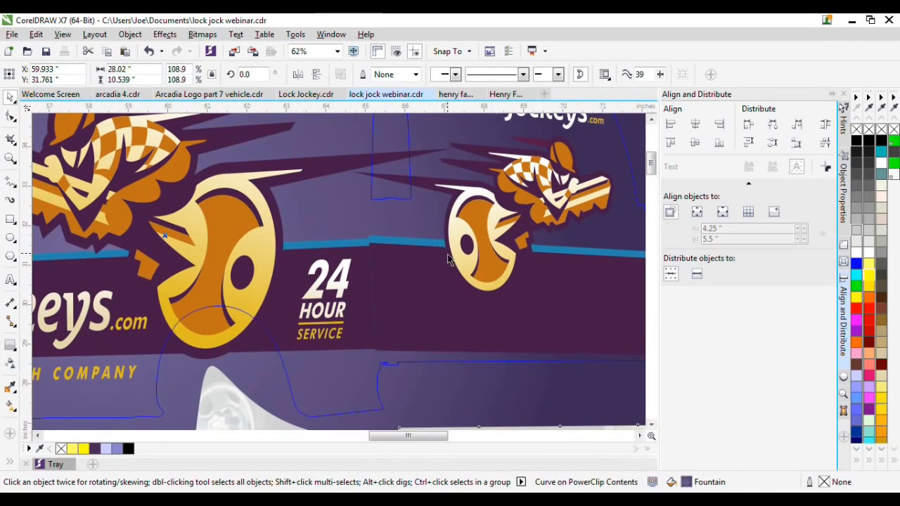
pyautogui.scroll(-2, 391, 317)
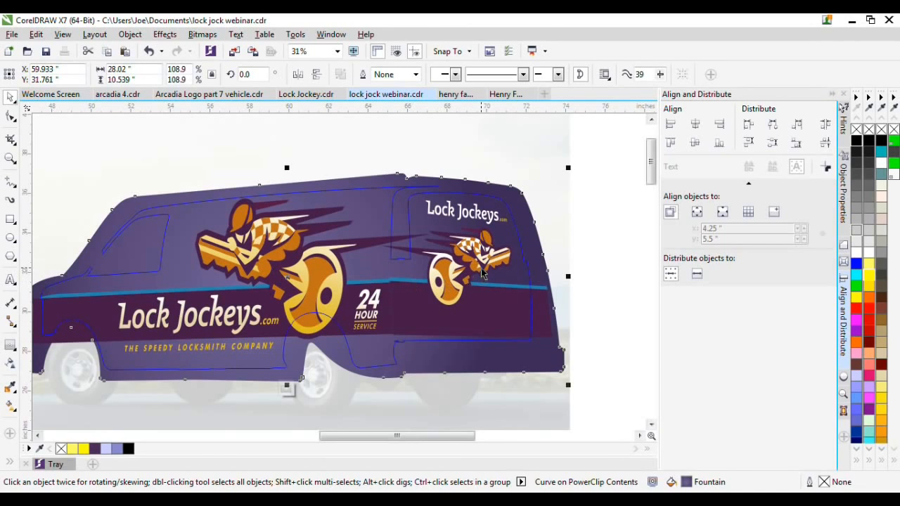
pyautogui.scroll(-3, 482, 274)
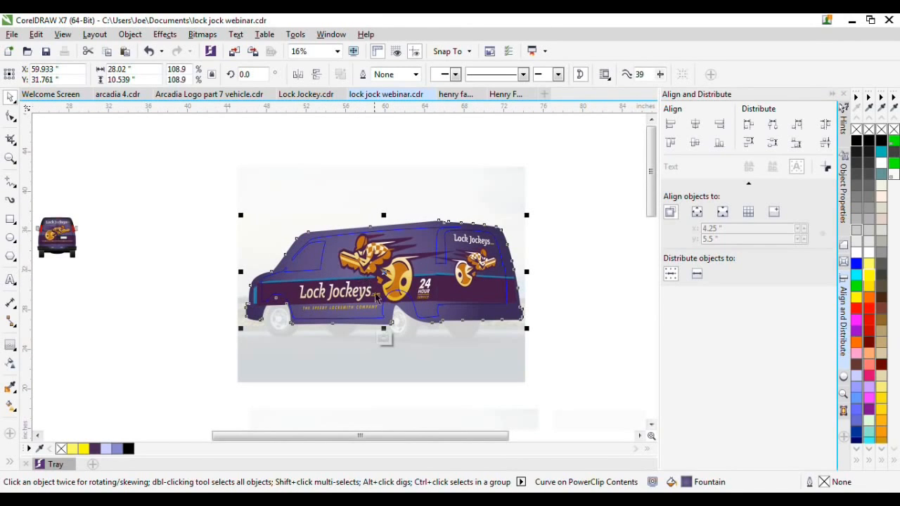
pyautogui.click(391, 342)
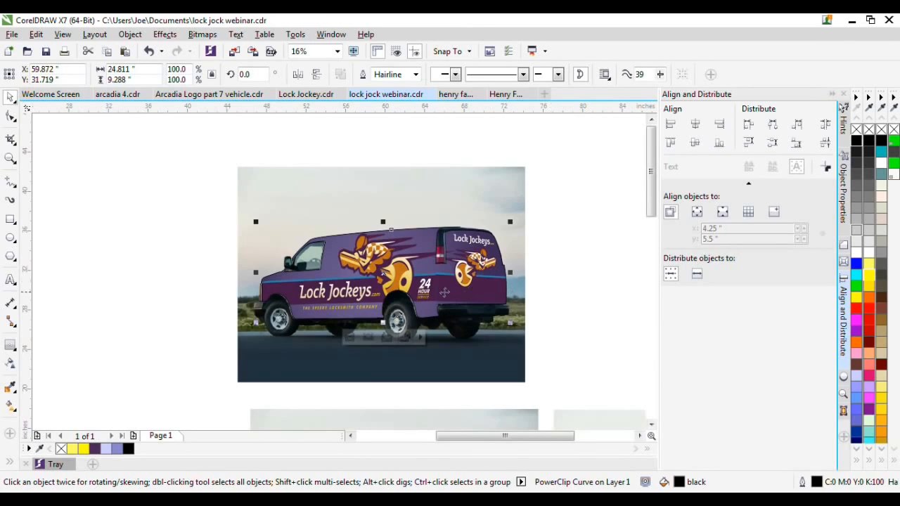
# Examine the assembled van mockup and compare it with the other wrapped van photo below it
pyautogui.scroll(3, 428, 300)
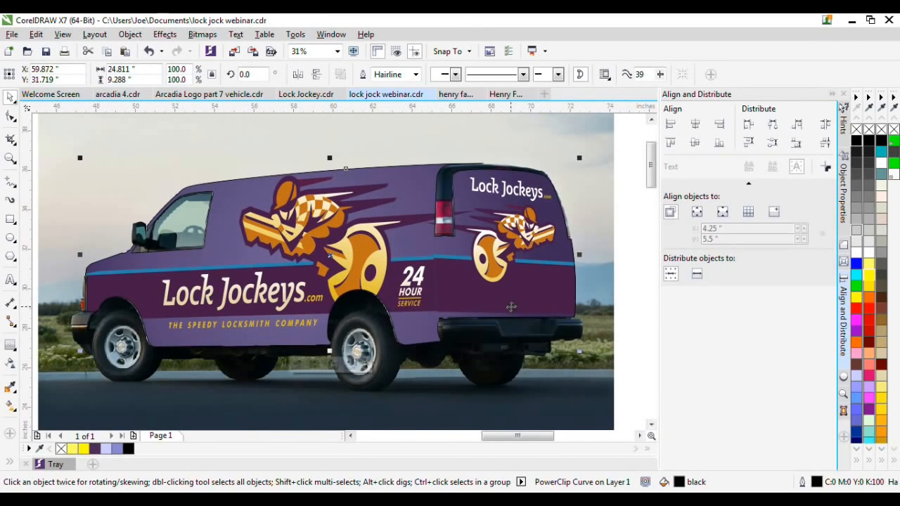
pyautogui.scroll(-3, 363, 196)
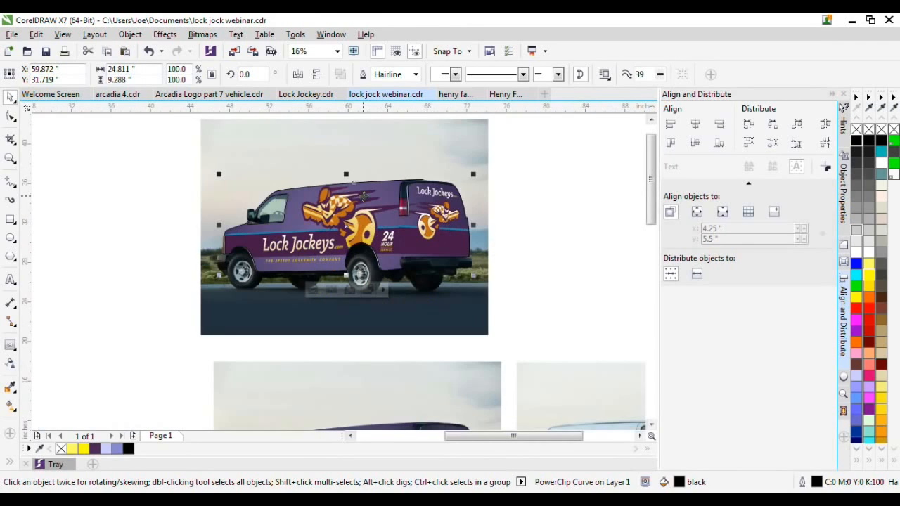
pyautogui.scroll(-3, 373, 317)
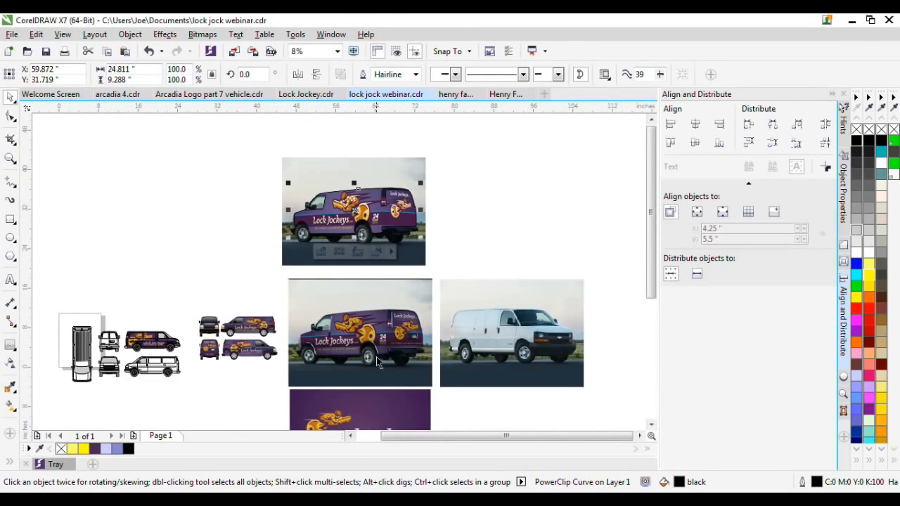
pyautogui.scroll(3, 375, 363)
pyautogui.scroll(3, 310, 351)
pyautogui.scroll(1, 310, 352)
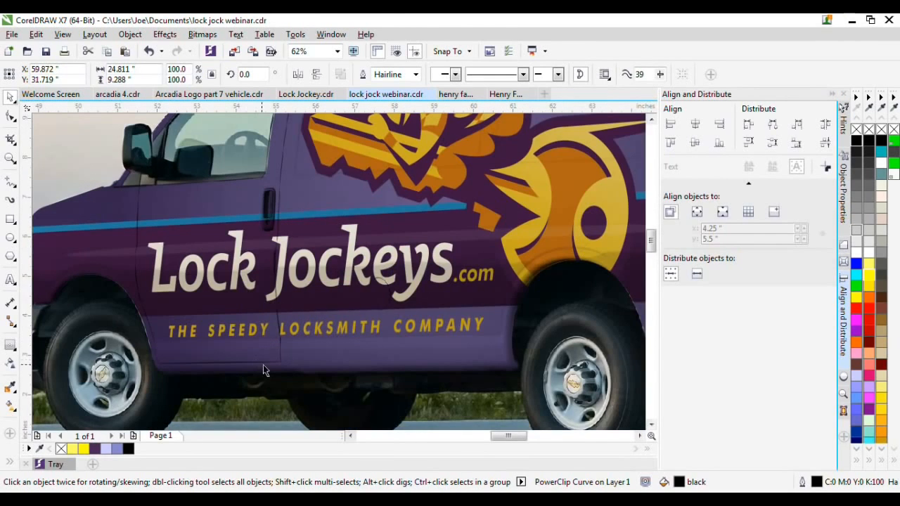
# Inspect the side artwork, front door and rear of the van mockup up close, checking it against the wrapped van photo below
pyautogui.scroll(-1, 301, 358)
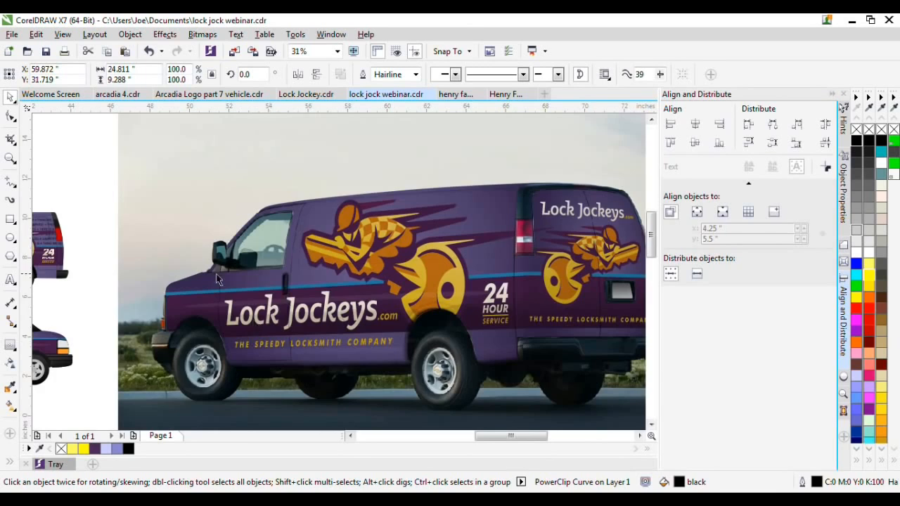
pyautogui.scroll(1, 216, 277)
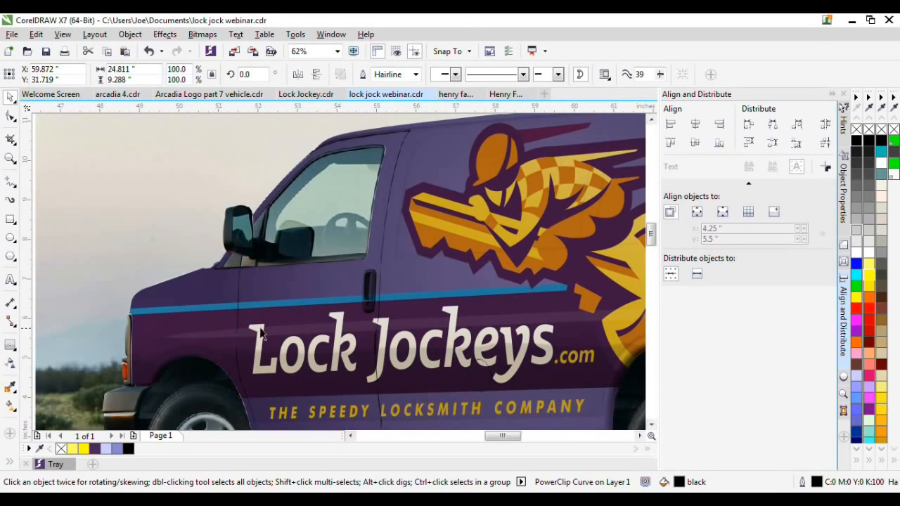
pyautogui.scroll(-1, 285, 342)
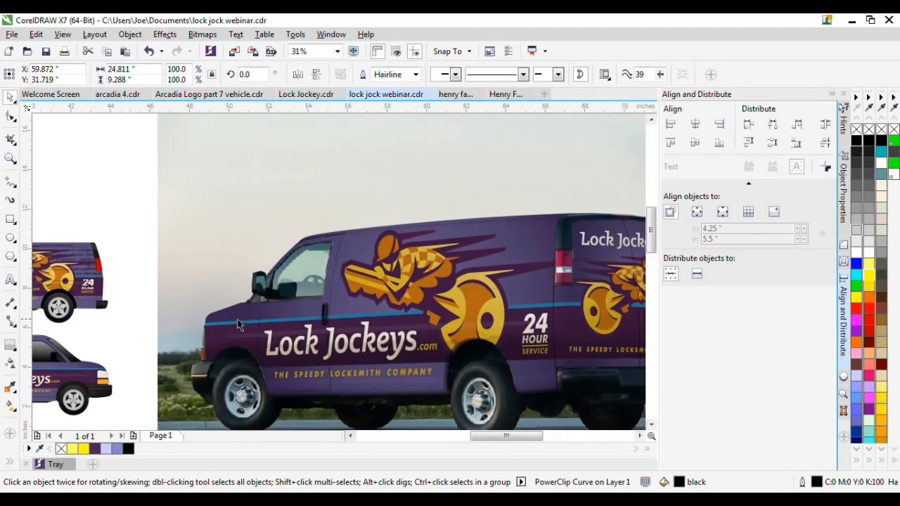
pyautogui.scroll(-1, 252, 326)
pyautogui.scroll(1, 352, 362)
pyautogui.scroll(-1, 358, 370)
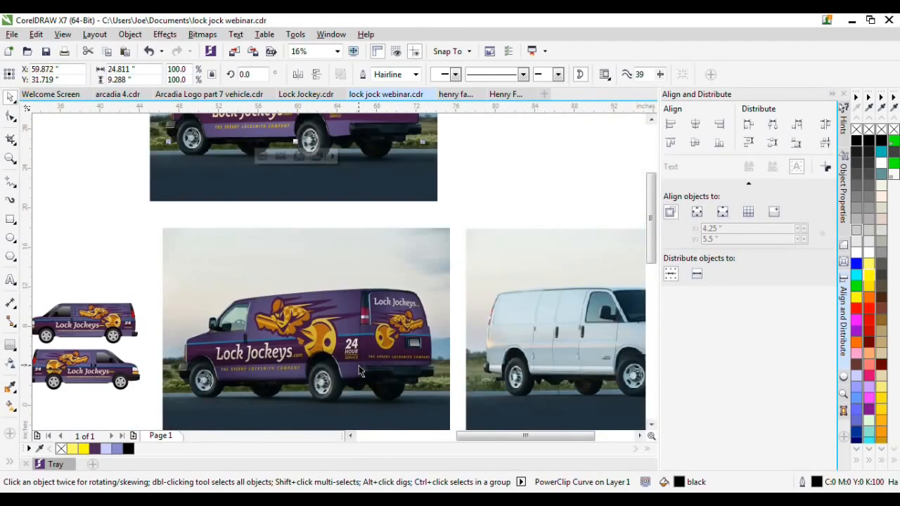
pyautogui.scroll(-1, 358, 370)
pyautogui.scroll(2, 315, 220)
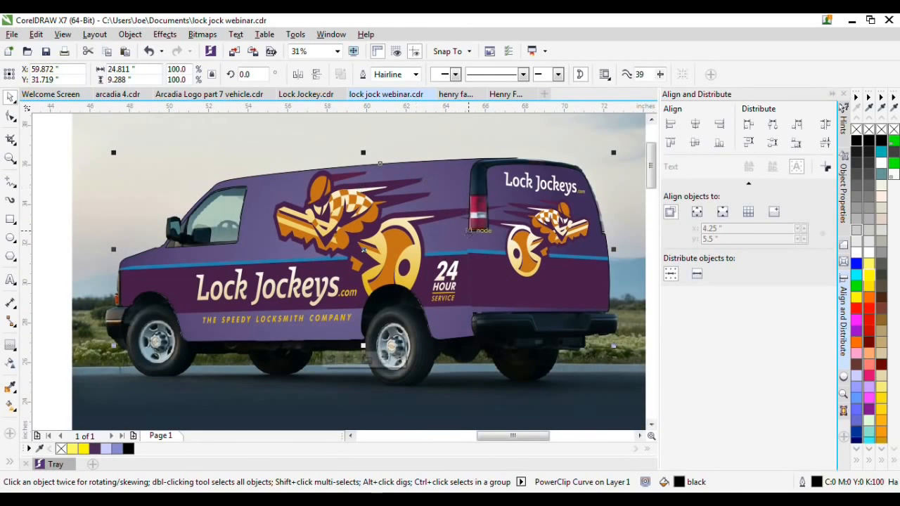
pyautogui.scroll(-1, 285, 173)
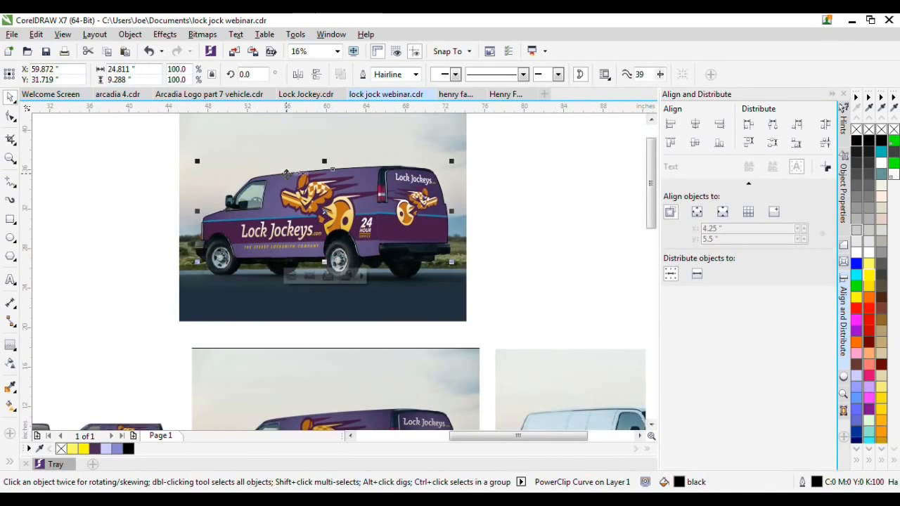
pyautogui.click(519, 225)
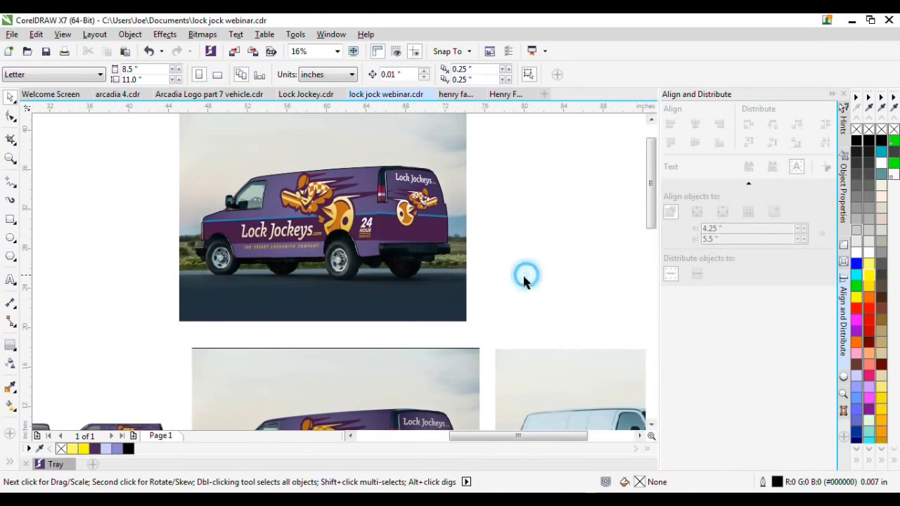
pyautogui.click(450, 315)
pyautogui.moveTo(450, 316); pyautogui.dragTo(381, 323)
pyautogui.hotkey('ctrl', 'z')
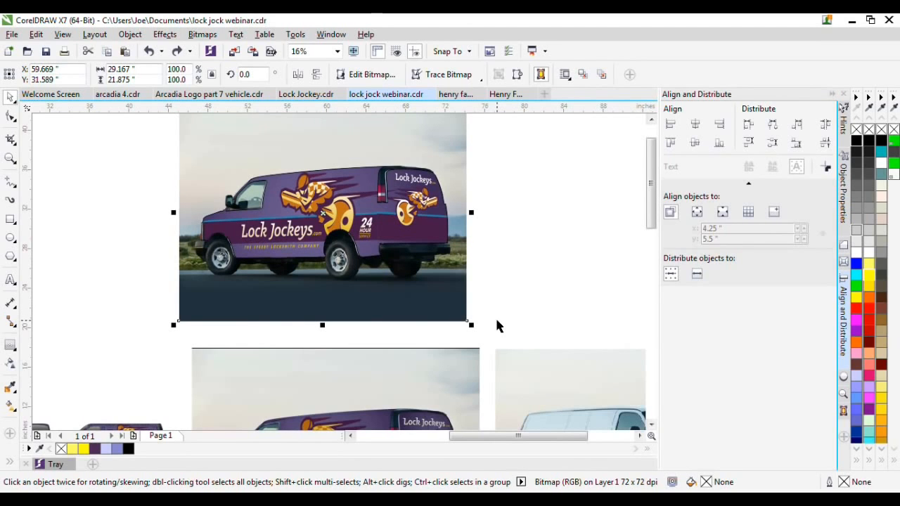
# Open the van mask's PowerClip contents for editing and paste a copy of the white van photo over the artwork
pyautogui.click(511, 278)
pyautogui.click(364, 165)
pyautogui.click(365, 169)
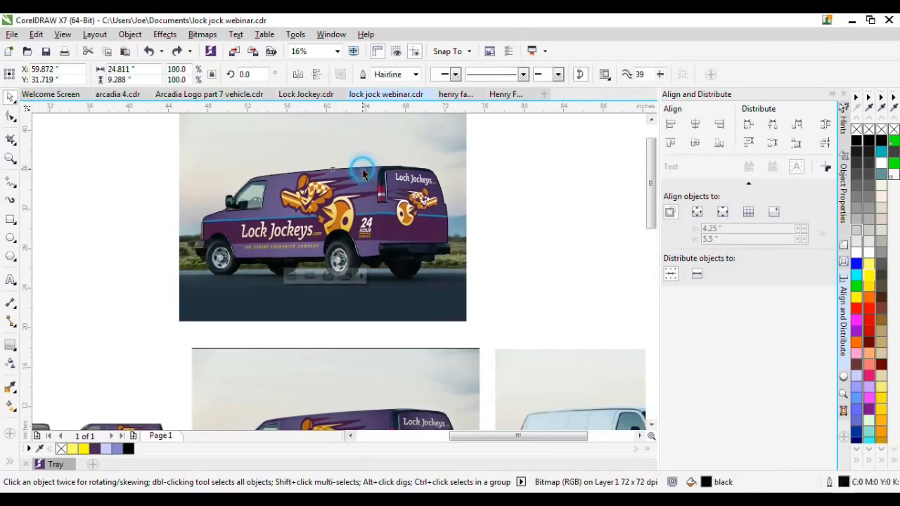
pyautogui.doubleClick(365, 168)
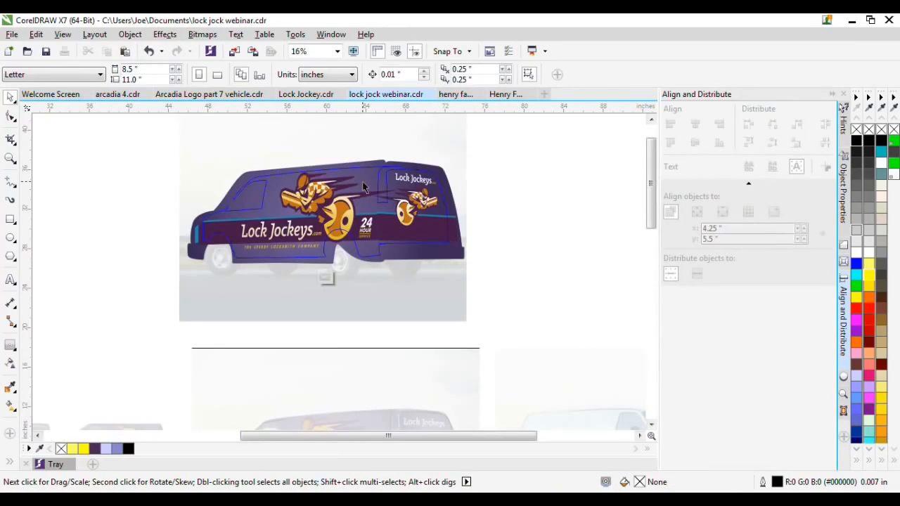
pyautogui.click(364, 180)
pyautogui.click(562, 239)
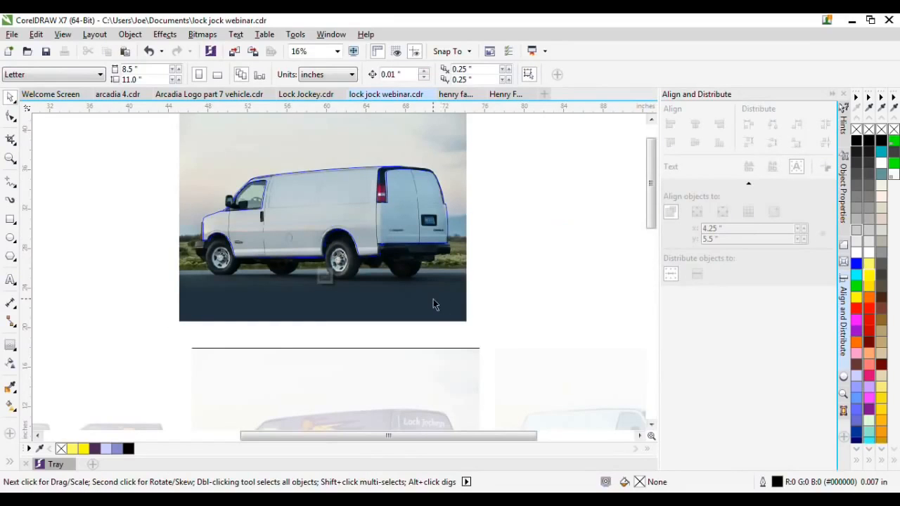
pyautogui.click(432, 294)
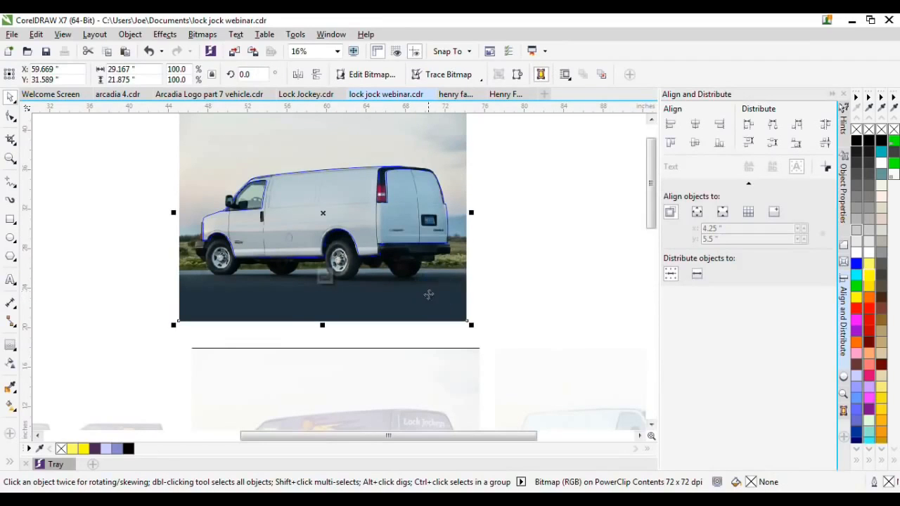
# Try the Difference merge mode on the pasted van photo, and set it to Subtract
pyautogui.click(10, 363)
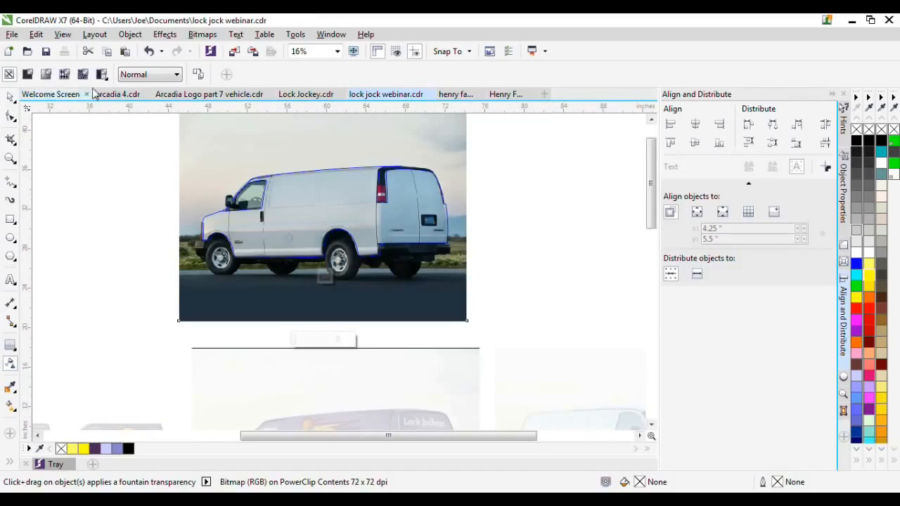
pyautogui.click(135, 75)
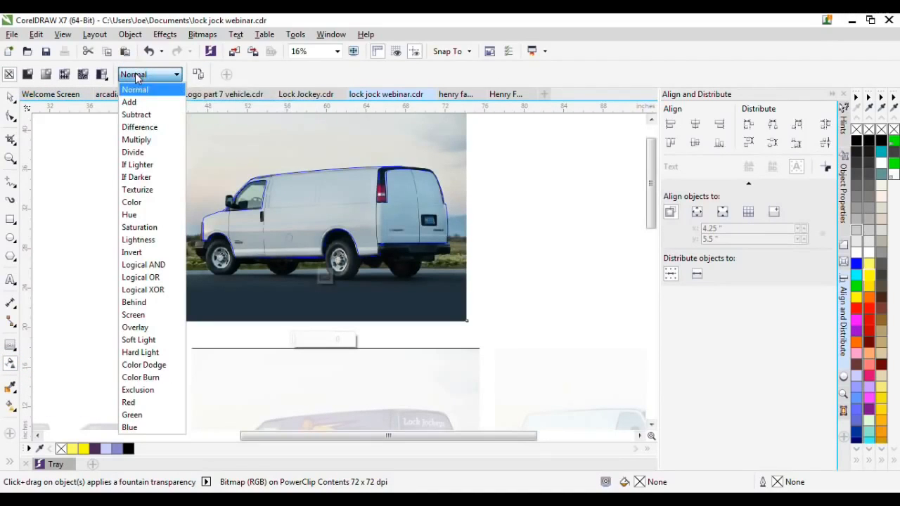
pyautogui.click(139, 127)
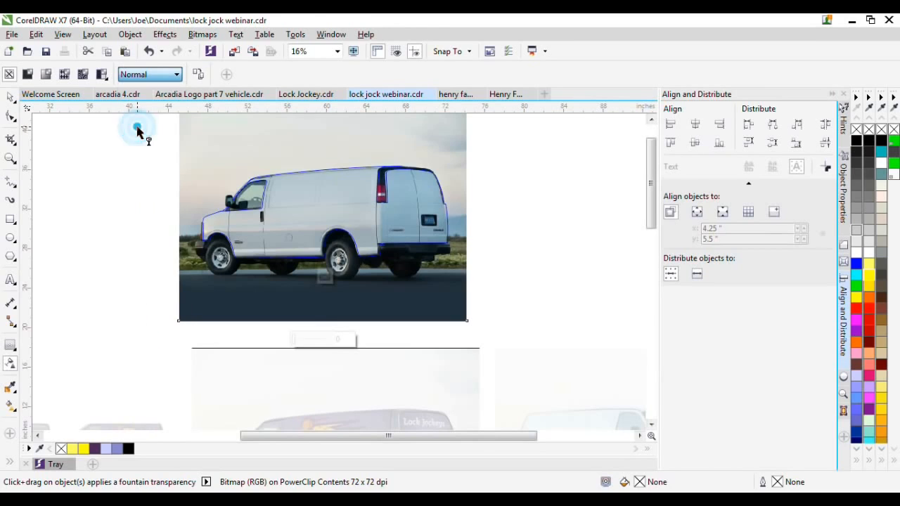
pyautogui.click(139, 77)
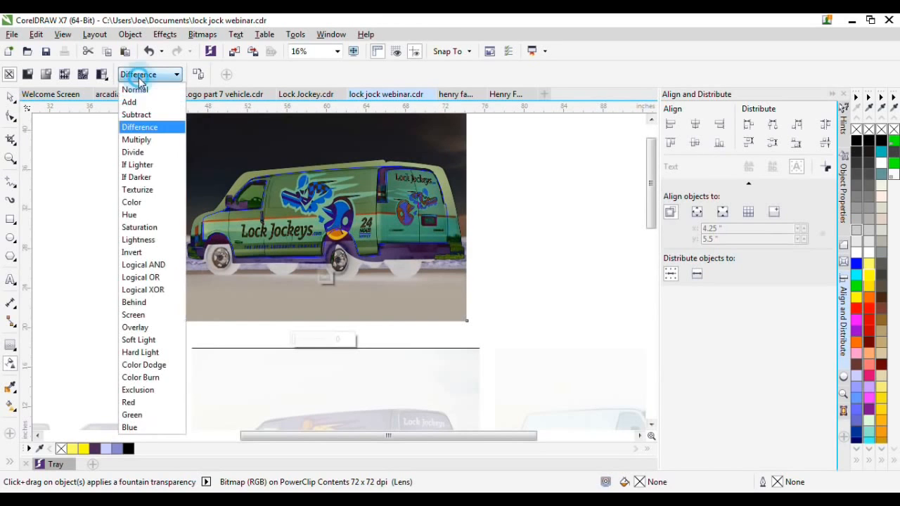
pyautogui.click(139, 114)
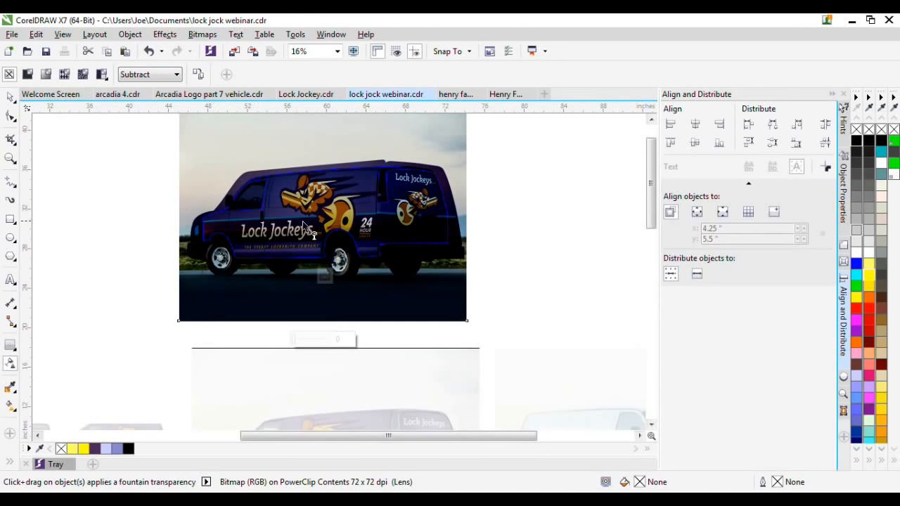
# Adjust the Subtract van photo in the Image Adjustment Lab to brightness 51 and contrast 34
pyautogui.press('space')
pyautogui.scroll(2, 271, 160)
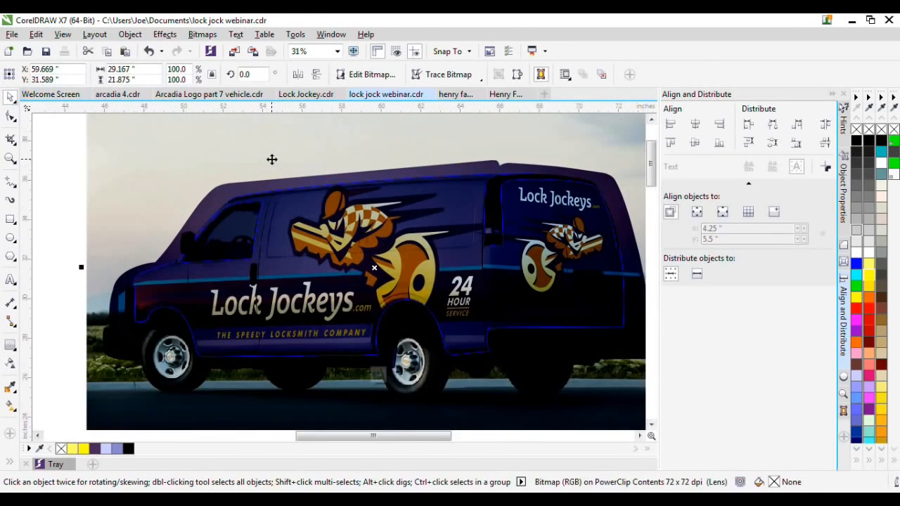
pyautogui.click(203, 33)
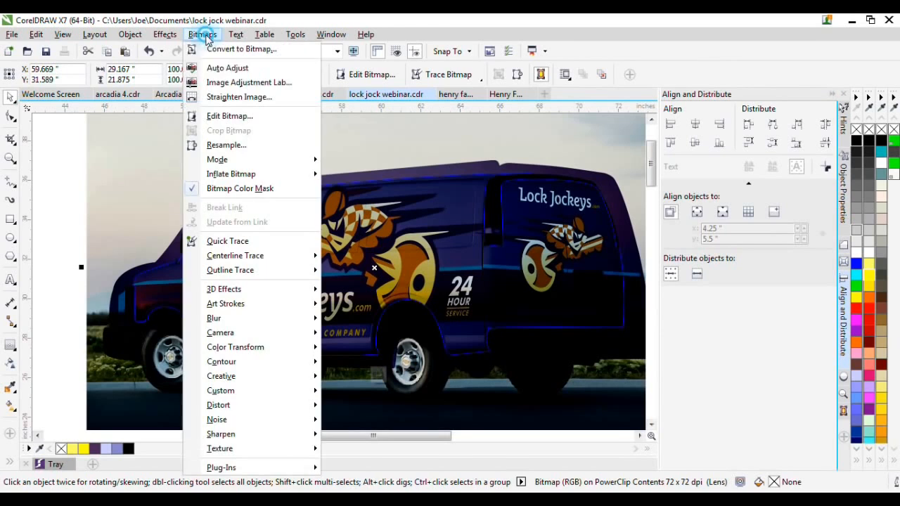
pyautogui.click(228, 84)
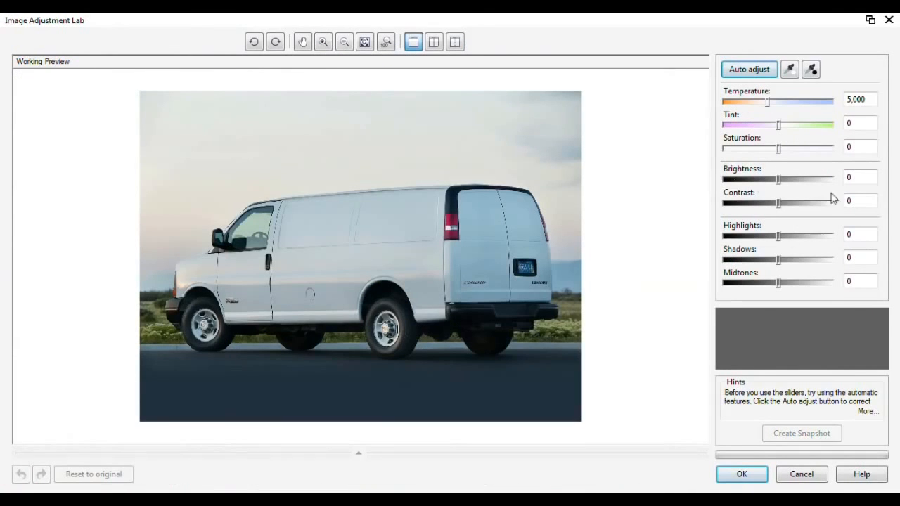
pyautogui.moveTo(778, 181); pyautogui.dragTo(820, 180)
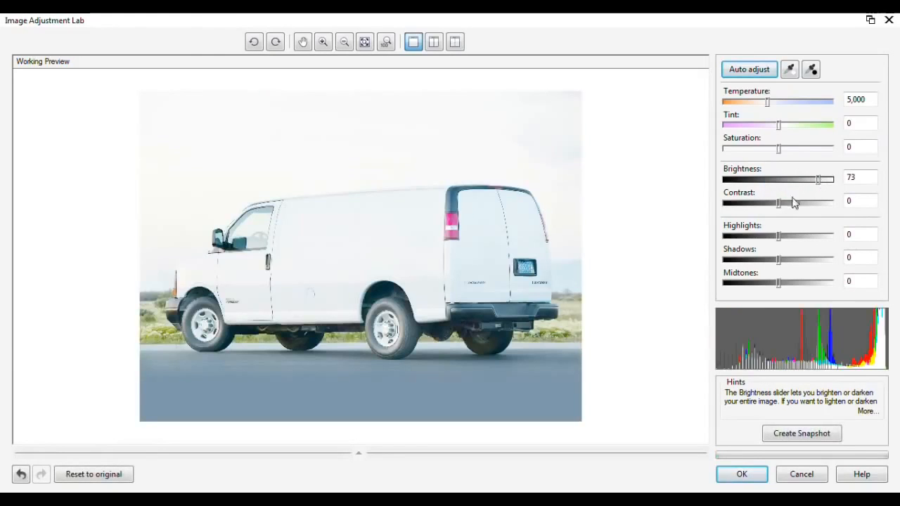
pyautogui.moveTo(779, 202); pyautogui.dragTo(805, 185)
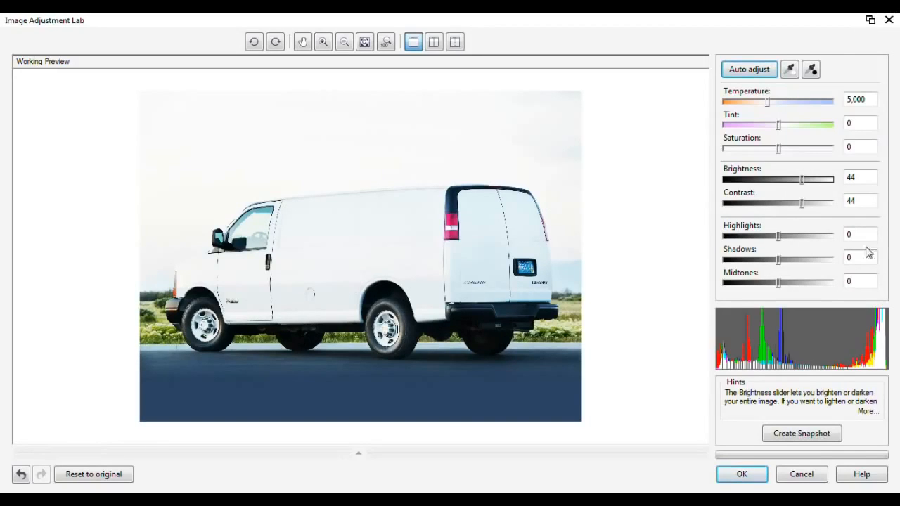
pyautogui.moveTo(805, 204); pyautogui.dragTo(807, 181)
pyautogui.click(803, 180)
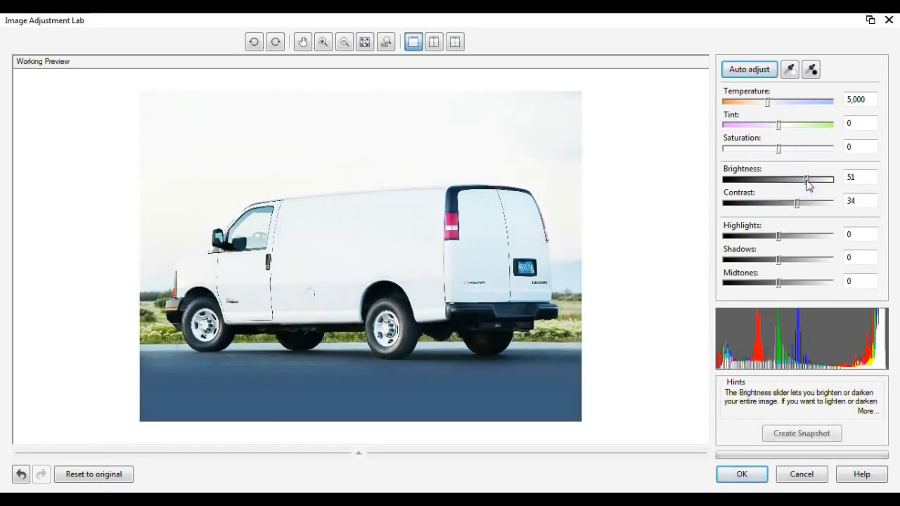
pyautogui.click(741, 474)
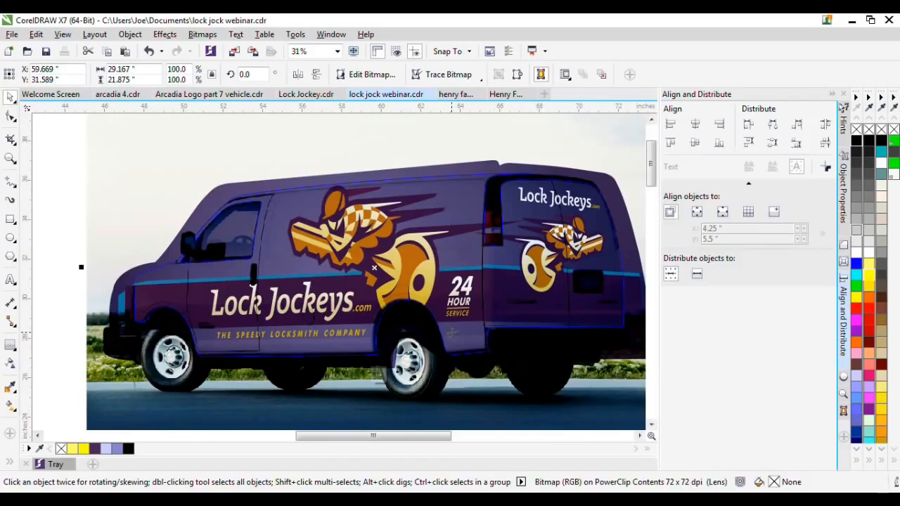
# Paste a second copy of the white van photo inside the PowerClip and set its merge mode to Add
pyautogui.scroll(-2, 197, 264)
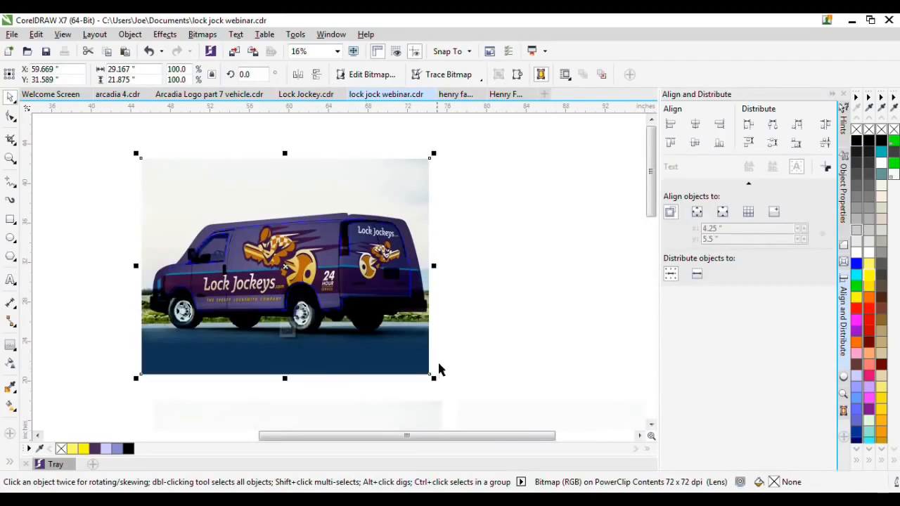
pyautogui.click(497, 336)
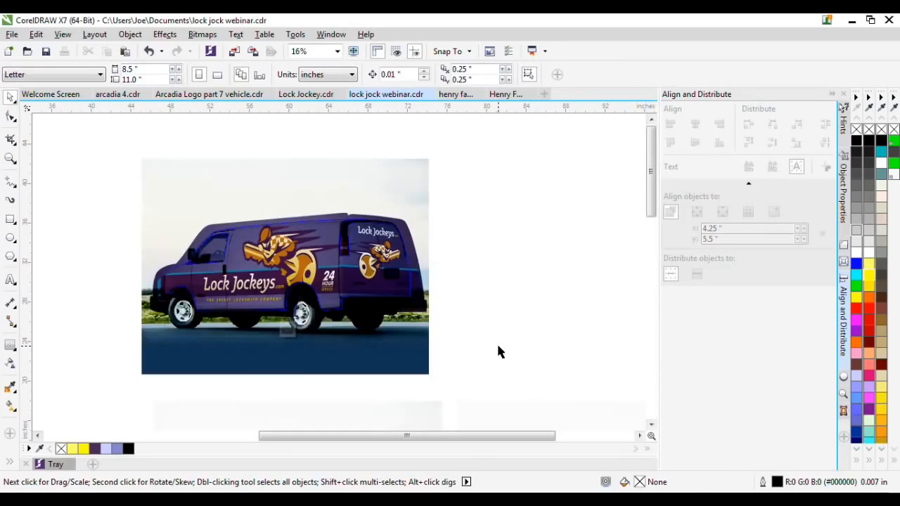
pyautogui.hotkey('ctrl', 'v')
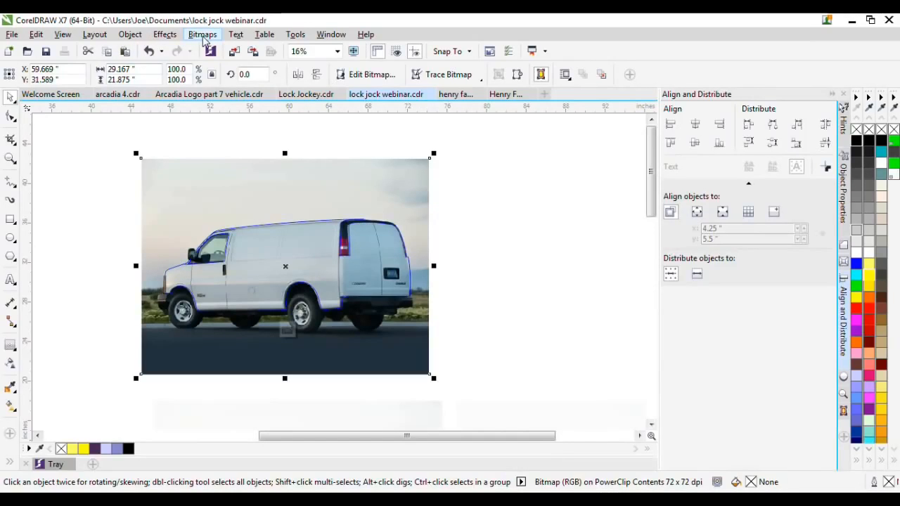
pyautogui.click(11, 363)
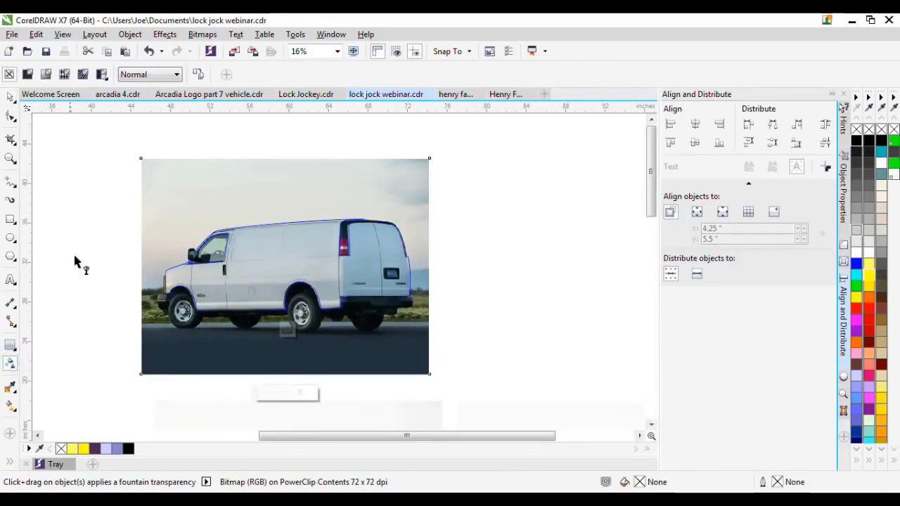
pyautogui.click(141, 73)
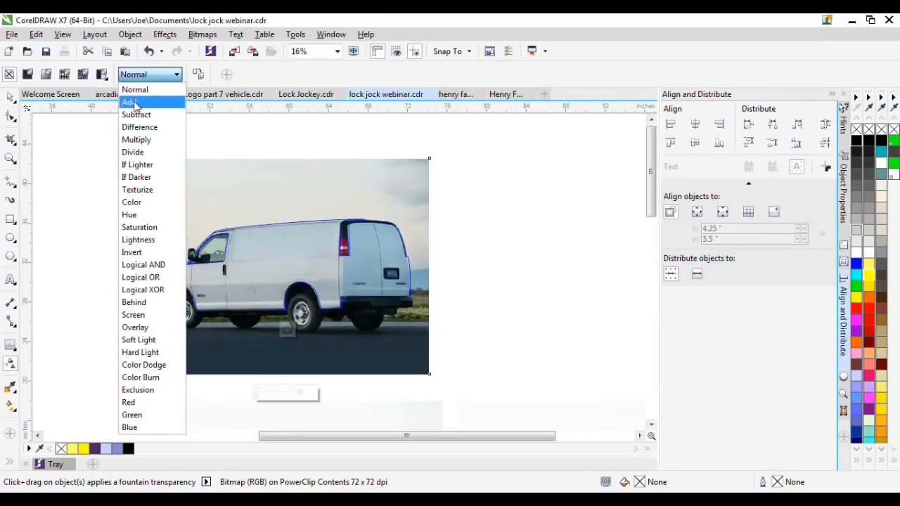
pyautogui.click(136, 104)
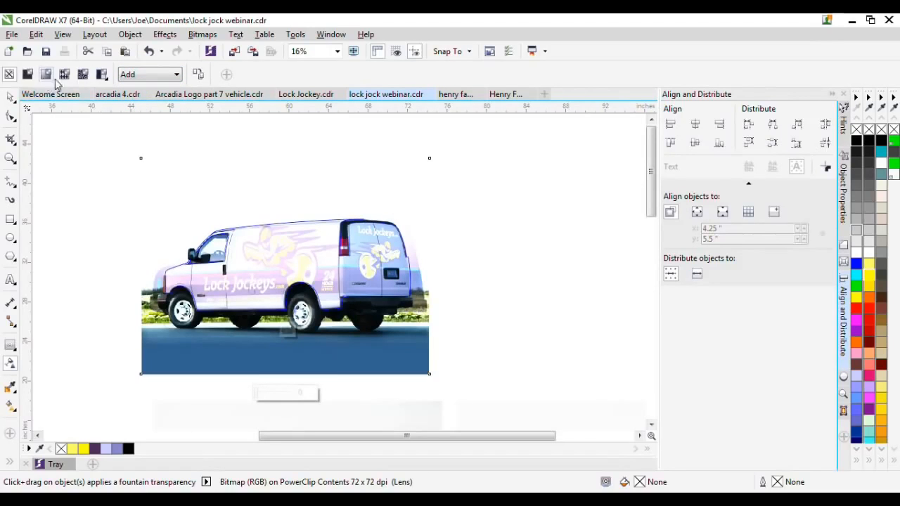
# Adjust the Add van photo in the Image Adjustment Lab to saturation -100, brightness -69 and contrast 60
pyautogui.click(202, 34)
pyautogui.click(223, 80)
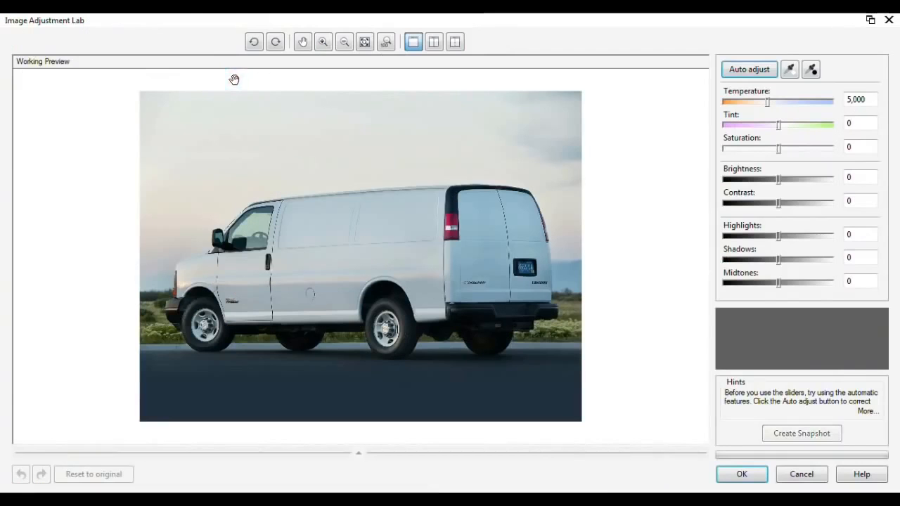
pyautogui.moveTo(778, 180); pyautogui.dragTo(731, 182)
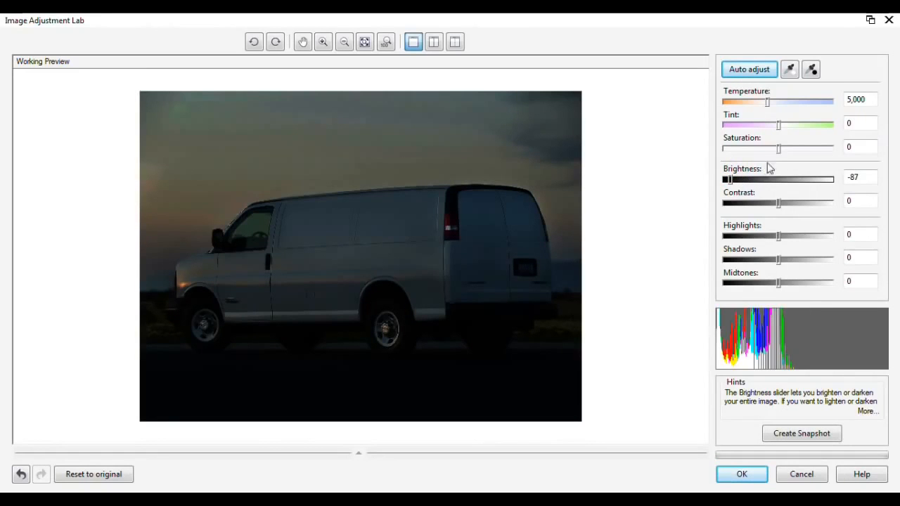
pyautogui.moveTo(780, 148); pyautogui.dragTo(725, 149)
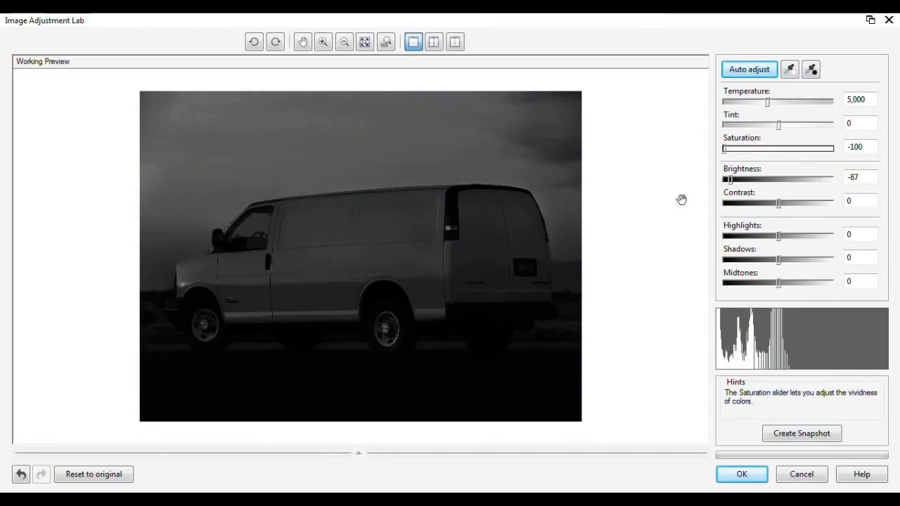
pyautogui.moveTo(778, 204); pyautogui.dragTo(804, 208)
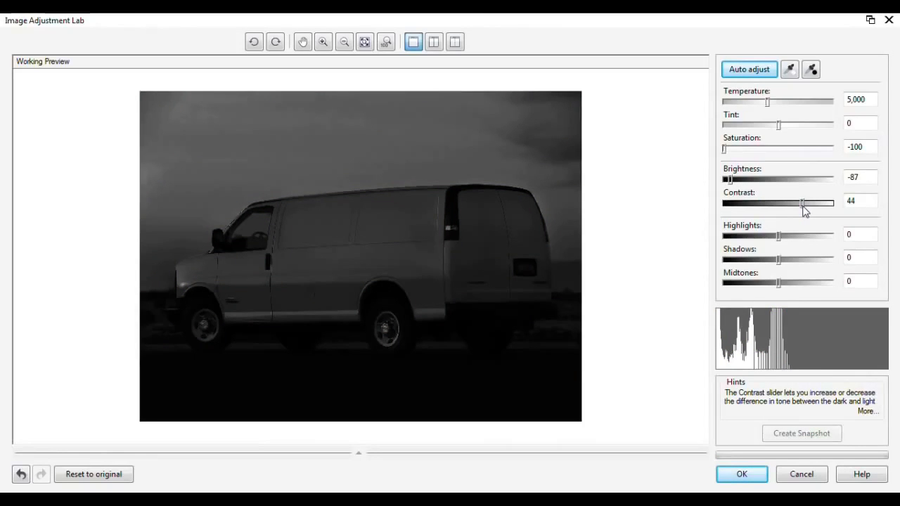
pyautogui.moveTo(730, 181); pyautogui.dragTo(733, 181)
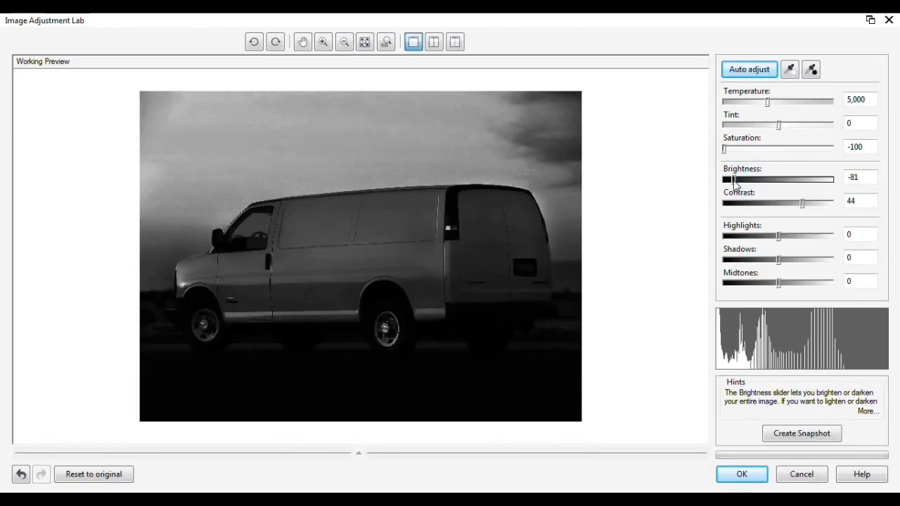
pyautogui.moveTo(802, 204); pyautogui.dragTo(812, 203)
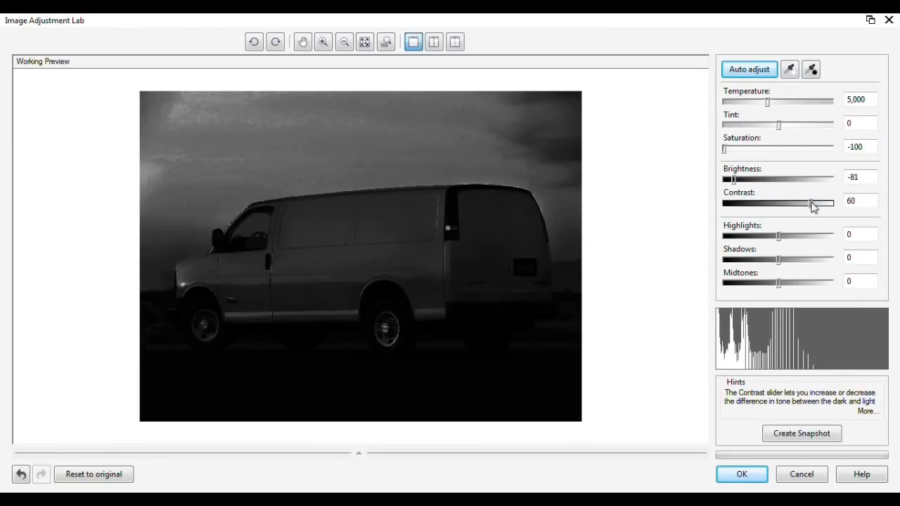
pyautogui.moveTo(734, 180); pyautogui.dragTo(741, 181)
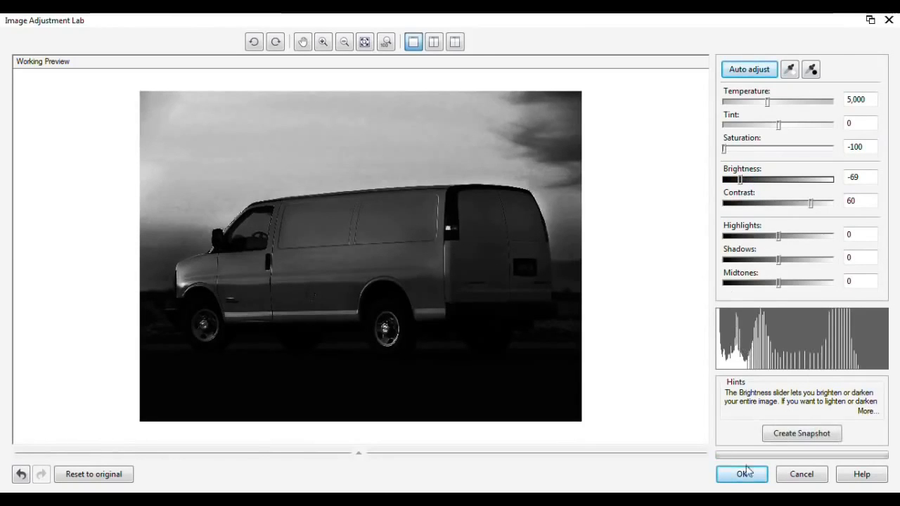
pyautogui.click(742, 473)
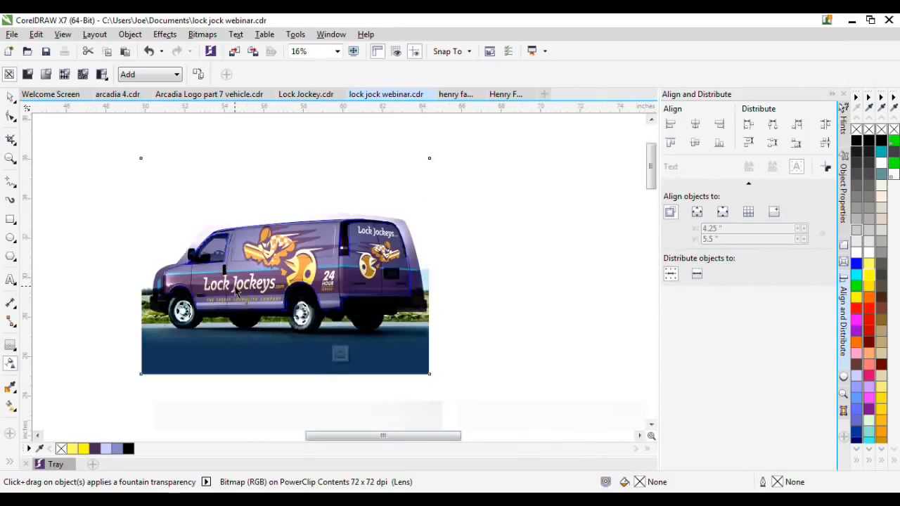
# Darken the Add van photo further in the Image Adjustment Lab with a brightness of -37
pyautogui.scroll(1, 239, 320)
pyautogui.click(202, 34)
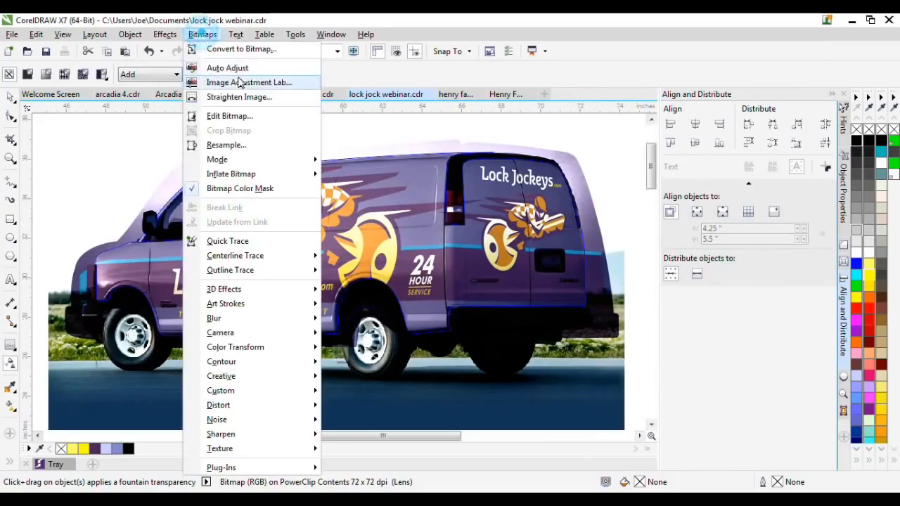
pyautogui.click(232, 82)
pyautogui.moveTo(778, 179); pyautogui.dragTo(759, 187)
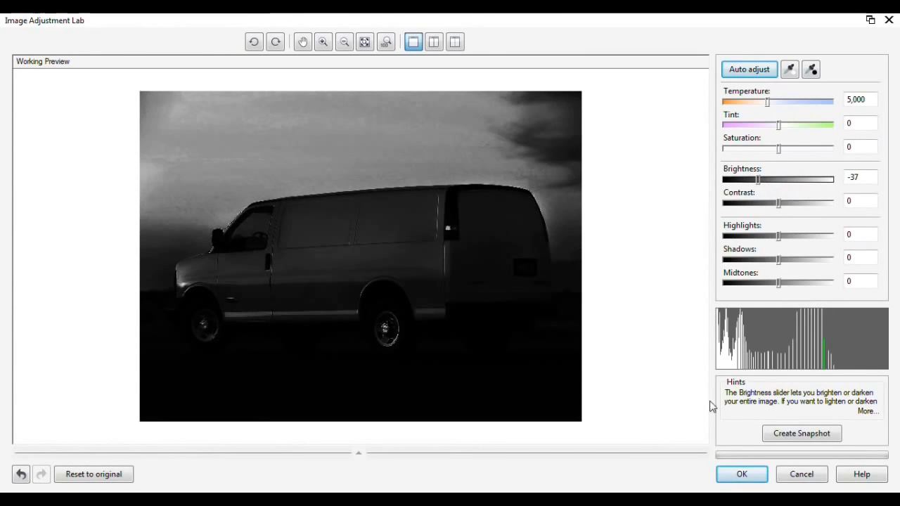
pyautogui.click(740, 474)
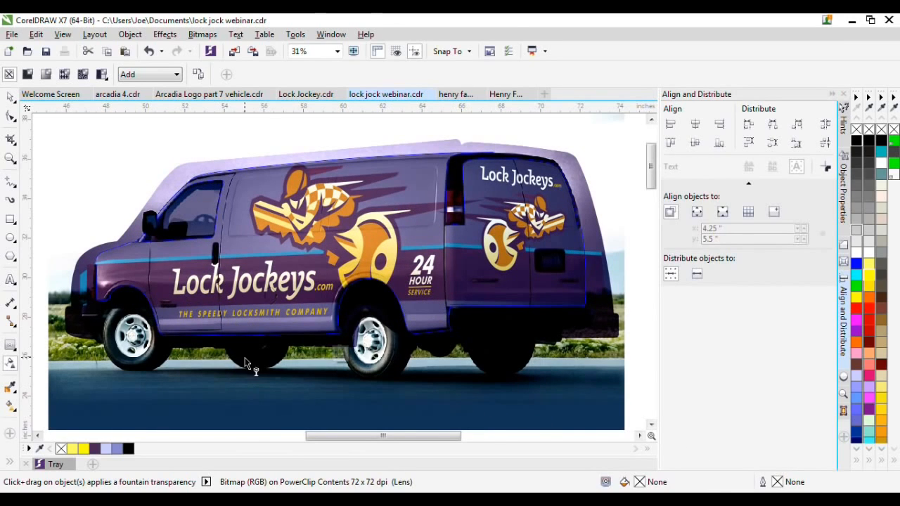
# Finish editing the van mask's PowerClip contents and deselect the artwork
pyautogui.scroll(-2, 295, 351)
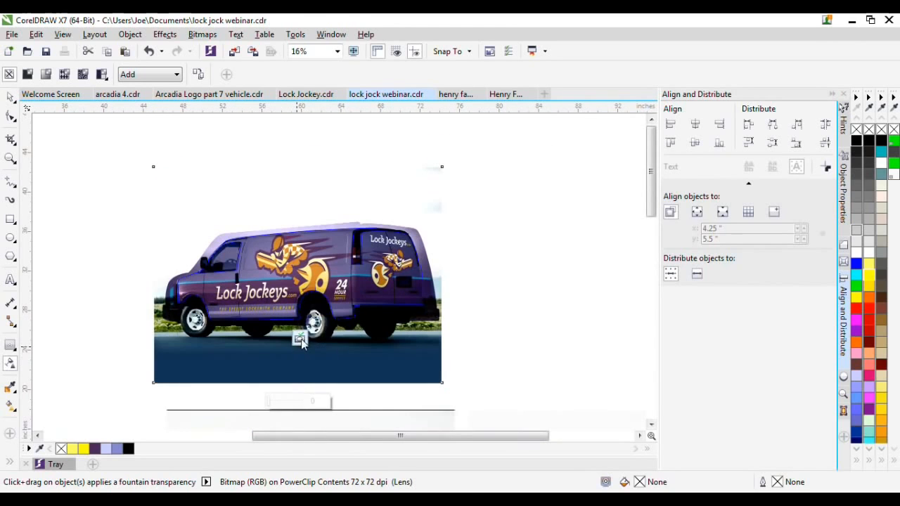
pyautogui.click(302, 340)
pyautogui.click(531, 318)
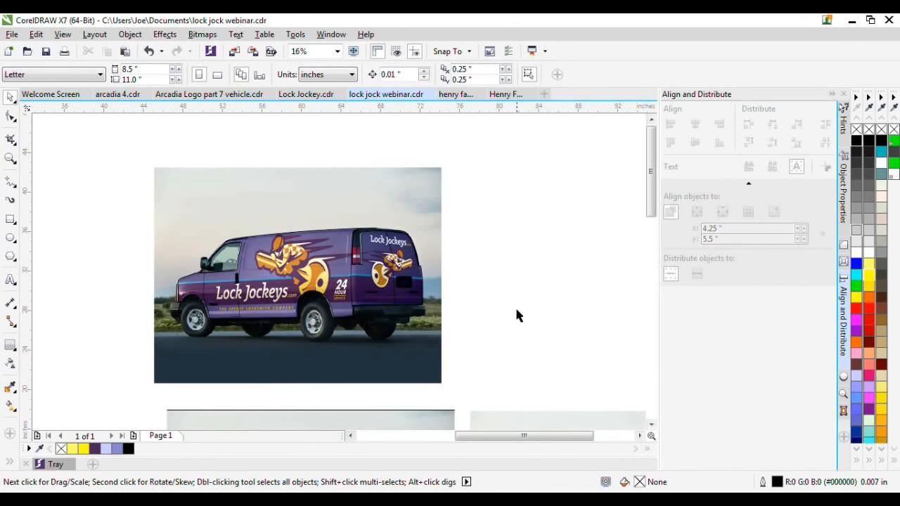
# Examine the shading of the new van wrap mockup and compare it with the earlier Lock Jockeys van mockup below it
pyautogui.scroll(2, 333, 285)
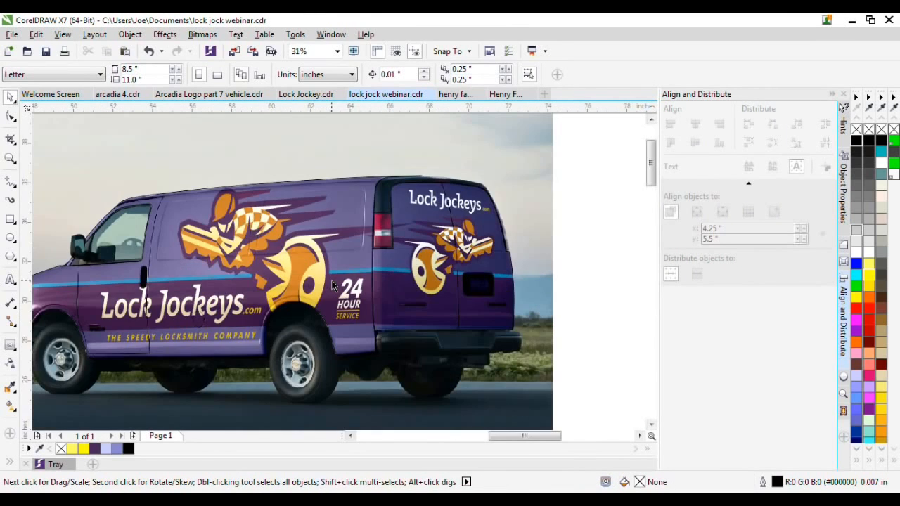
pyautogui.scroll(-2, 338, 215)
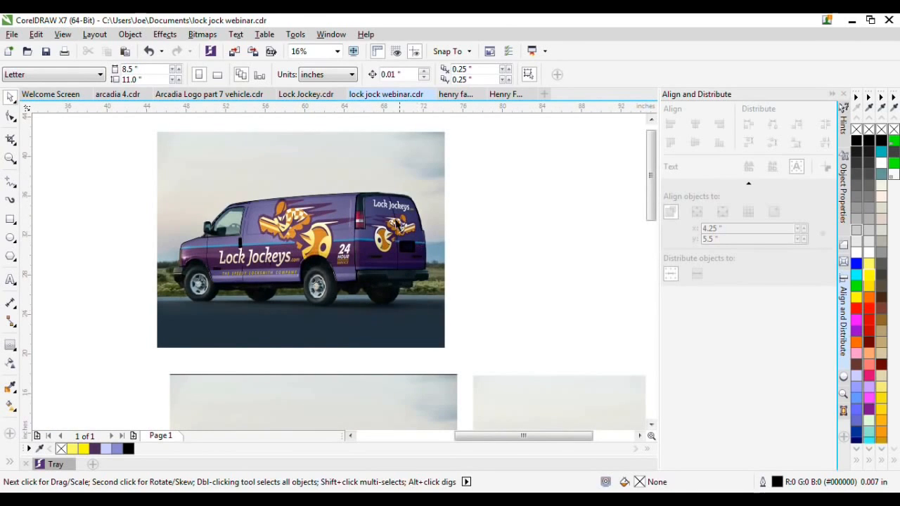
pyautogui.scroll(-2, 386, 204)
pyautogui.scroll(2, 360, 373)
pyautogui.scroll(2, 360, 335)
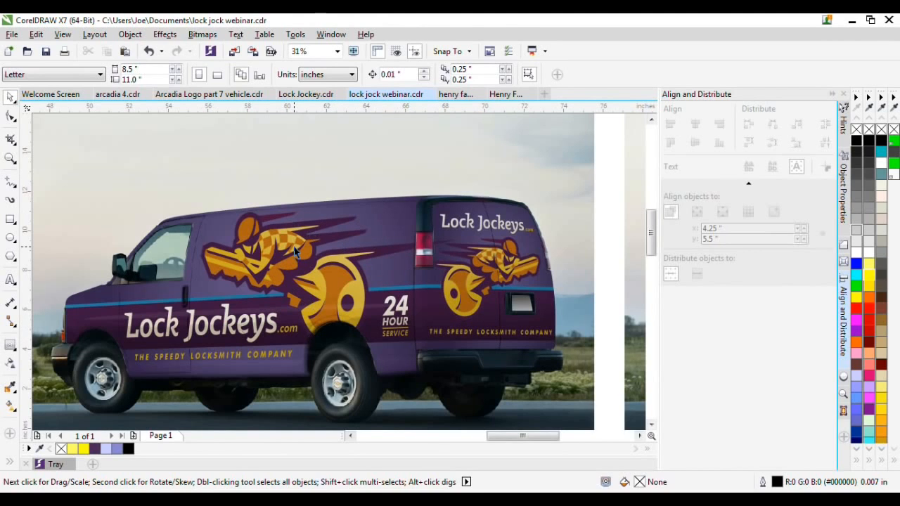
pyautogui.scroll(-2, 296, 251)
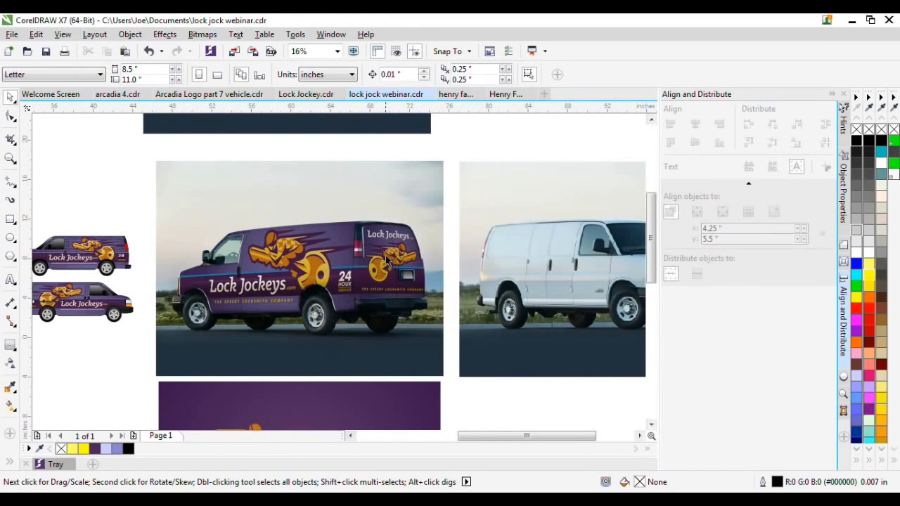
pyautogui.scroll(-2, 403, 241)
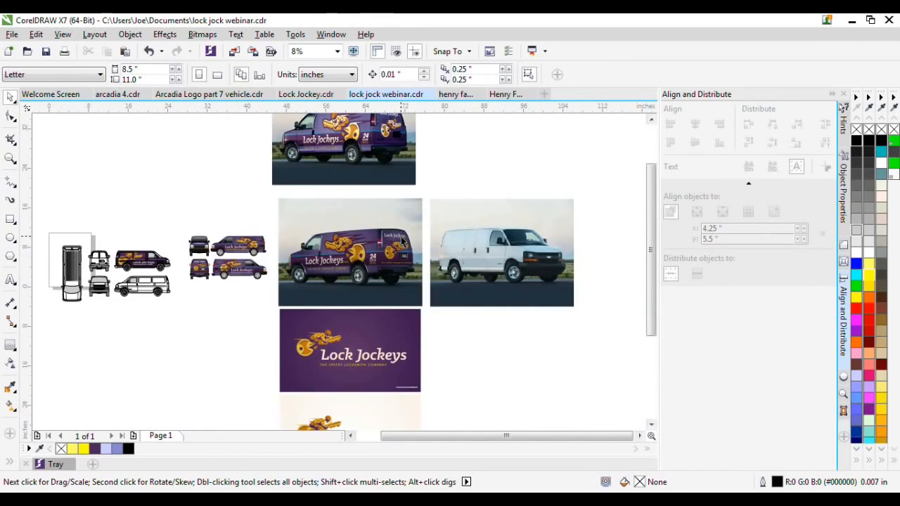
pyautogui.moveTo(166, 155); pyautogui.dragTo(252, 207)
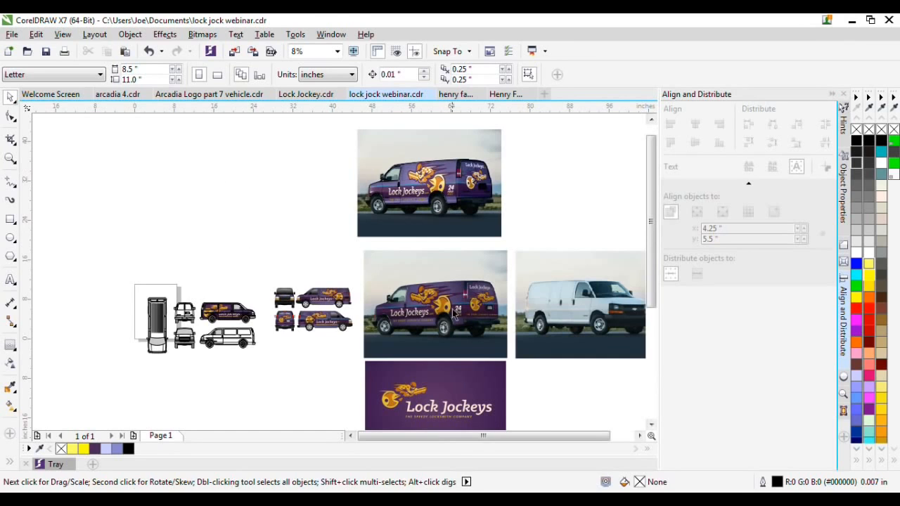
pyautogui.scroll(2, 503, 352)
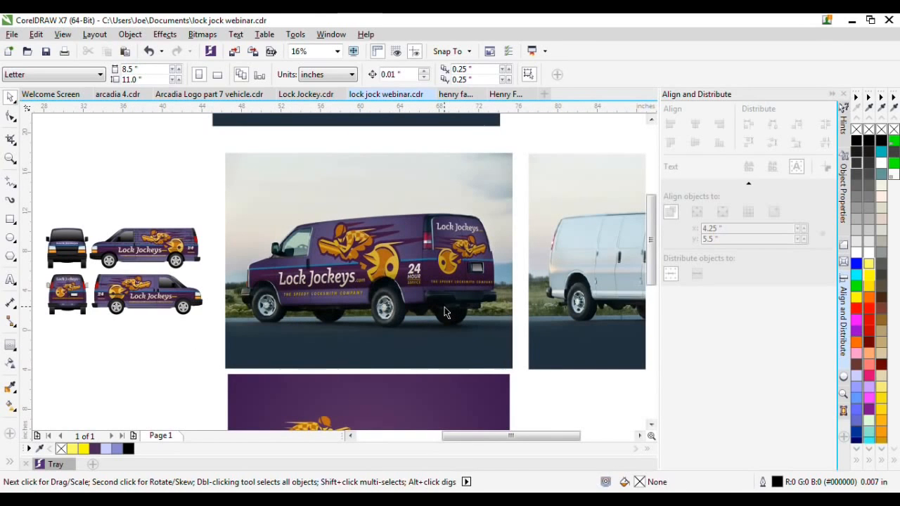
pyautogui.scroll(2, 493, 288)
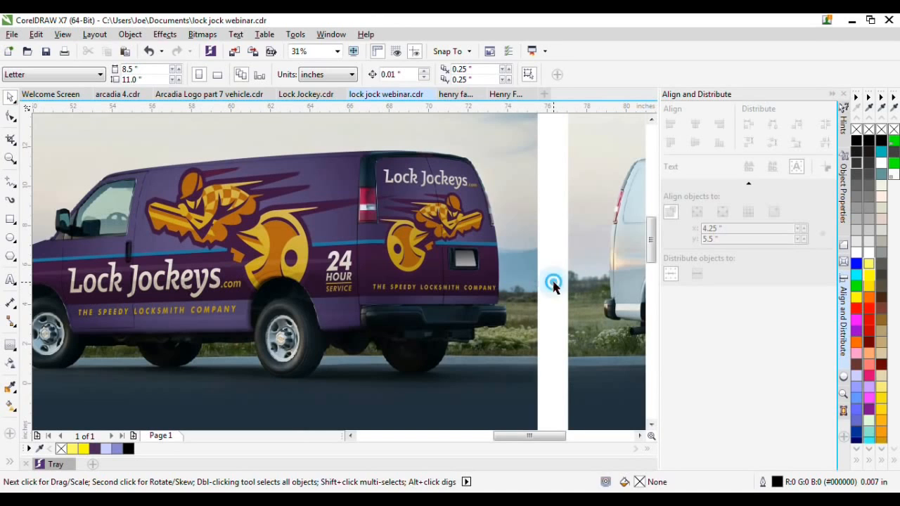
pyautogui.scroll(-2, 552, 279)
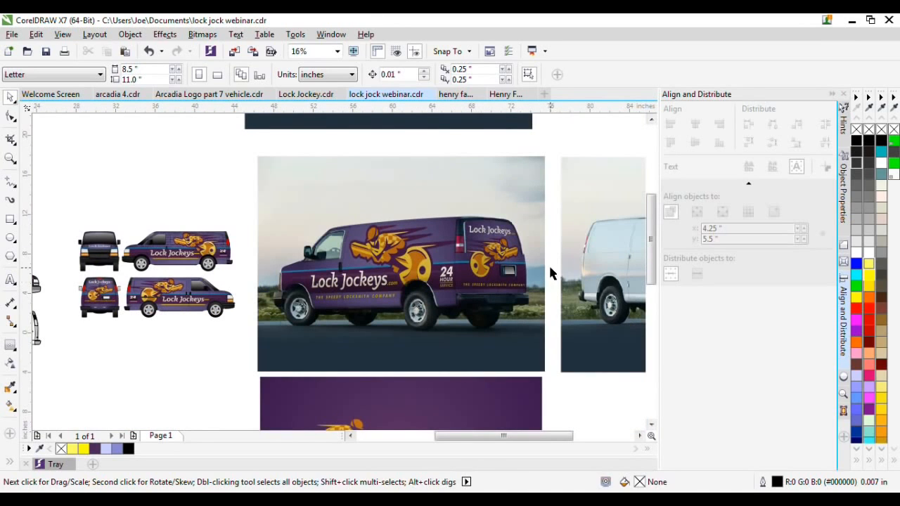
pyautogui.scroll(2, 547, 270)
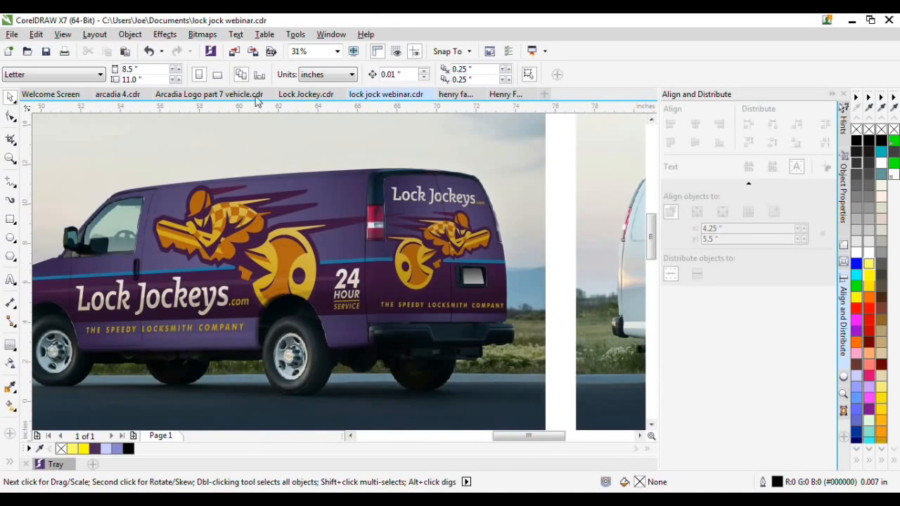
# Insert a QR code object into the drawing and locate it over the van outline template on the page
pyautogui.click(127, 34)
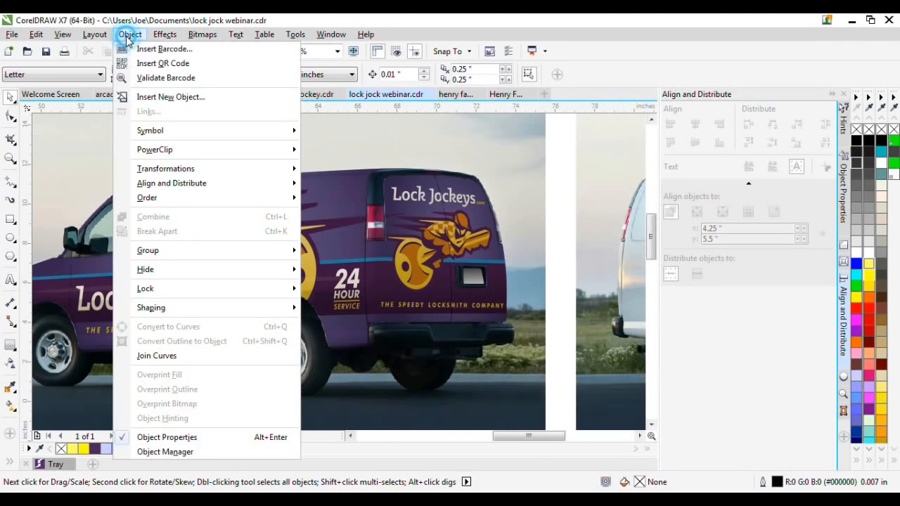
pyautogui.click(150, 64)
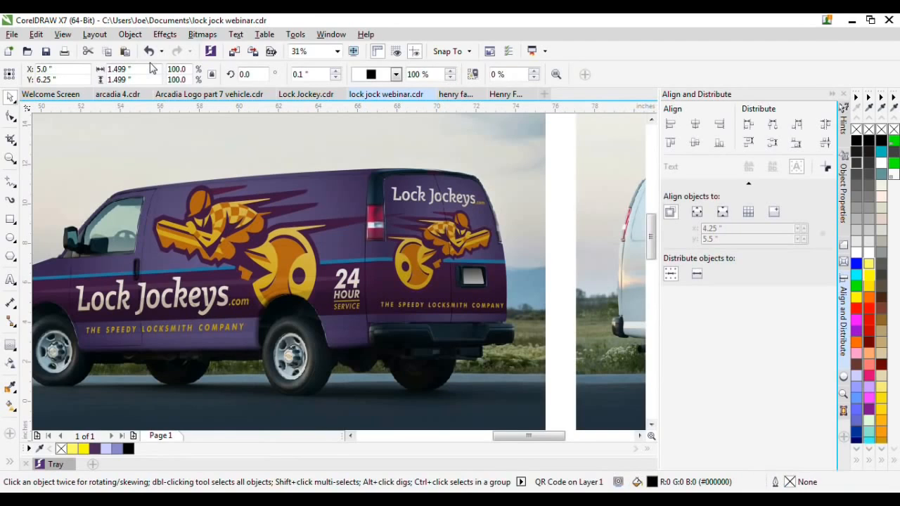
pyautogui.scroll(-2, 547, 231)
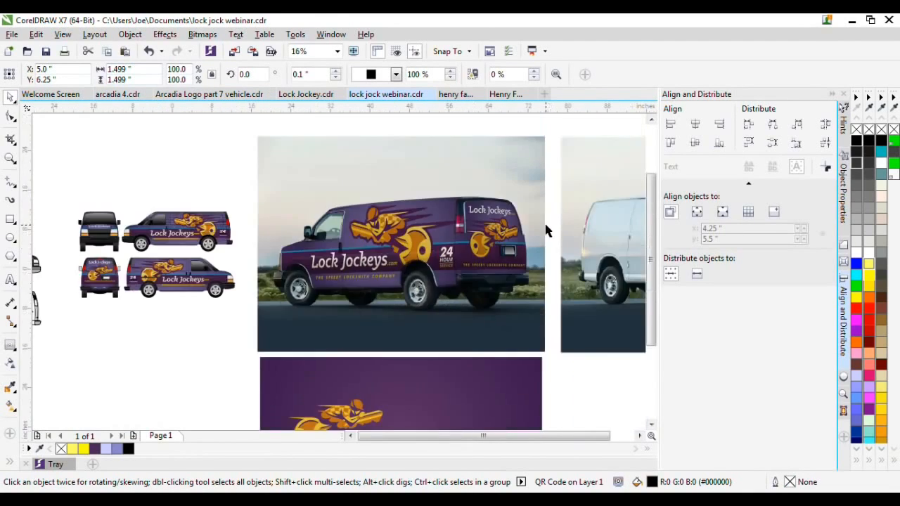
pyautogui.scroll(-1, 547, 230)
pyautogui.scroll(2, 169, 239)
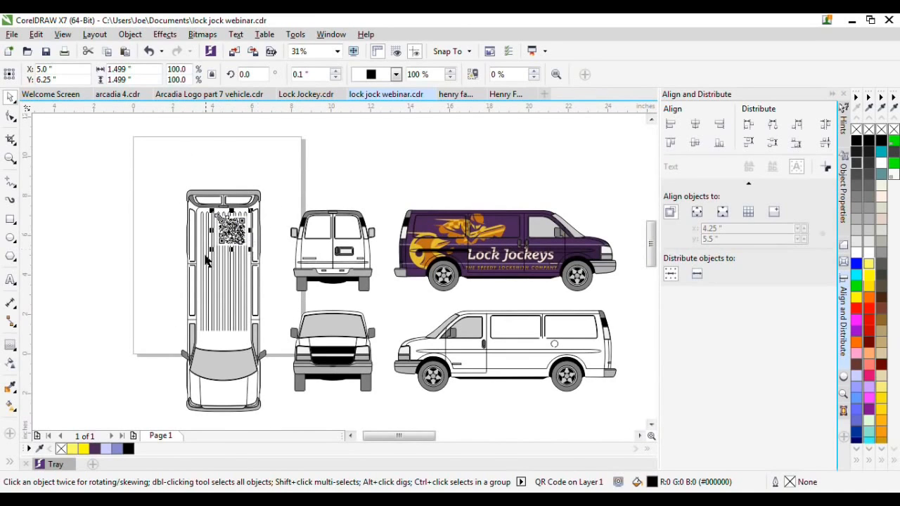
pyautogui.scroll(-2, 233, 230)
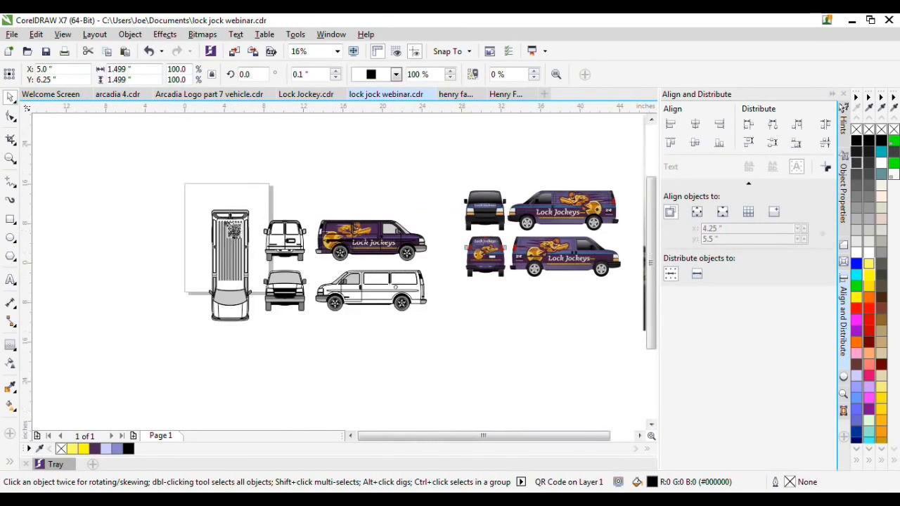
# Move the QR code beside the rear of the van in the earlier Lock Jockeys photo mockup
pyautogui.moveTo(509, 251); pyautogui.dragTo(545, 266)
pyautogui.scroll(2, 559, 236)
pyautogui.scroll(1, 565, 232)
pyautogui.scroll(-2, 495, 297)
pyautogui.scroll(1, 543, 266)
pyautogui.scroll(-2, 545, 266)
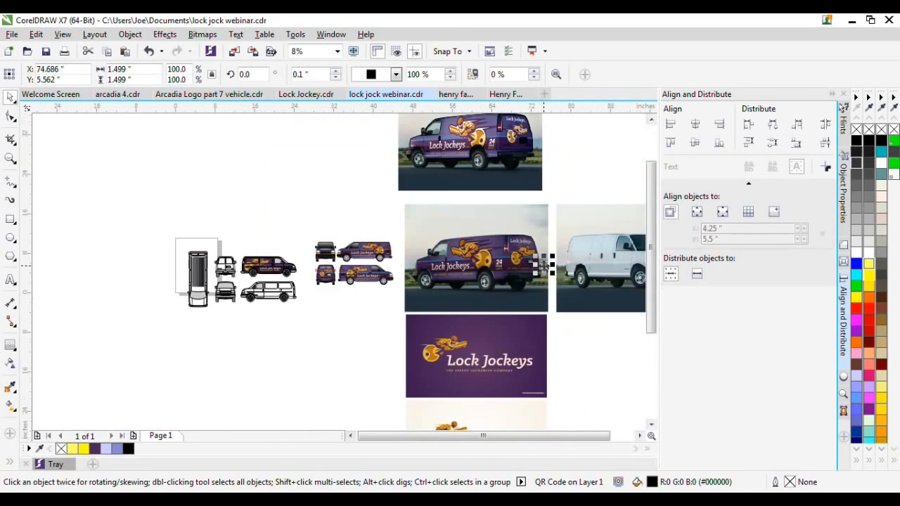
# Scale the QR code to about 0.454 inches and move it to the side of the rear-view Lock Jockeys van illustration
pyautogui.scroll(3, 334, 282)
pyautogui.moveTo(321, 284); pyautogui.dragTo(318, 221)
pyautogui.scroll(1, 318, 222)
pyautogui.moveTo(458, 345); pyautogui.dragTo(377, 303)
pyautogui.moveTo(352, 239); pyautogui.dragTo(402, 250)
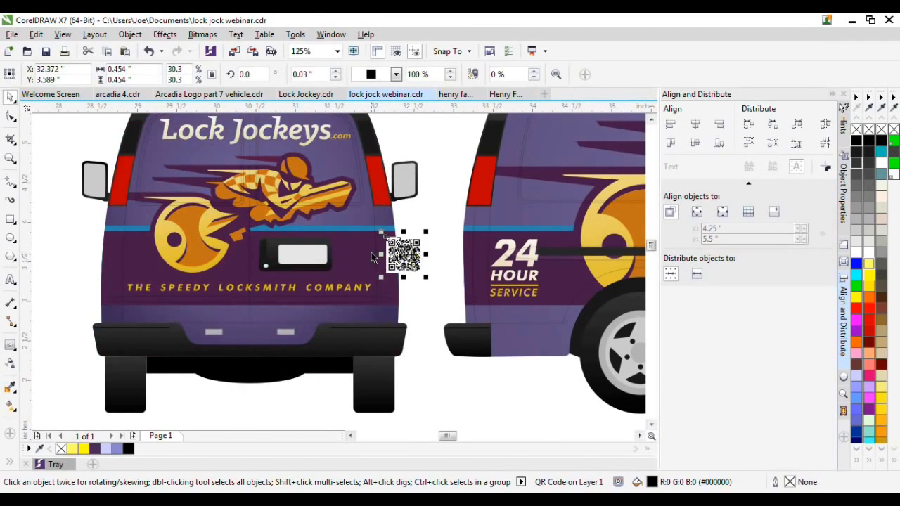
# Shrink the QR code to about 0.364 inches and position it beside the license plate on the rear-view van illustration
pyautogui.scroll(1, 373, 256)
pyautogui.moveTo(455, 279); pyautogui.dragTo(366, 285)
pyautogui.press('Down')
pyautogui.press('Down')
pyautogui.press('Down')
pyautogui.press('Down')
pyautogui.press('Right')
pyautogui.click(842, 213)
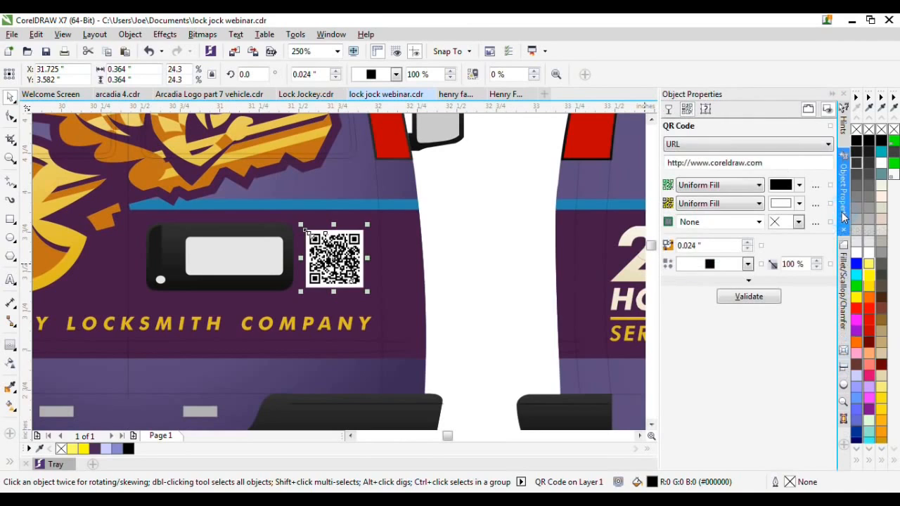
pyautogui.moveTo(776, 162); pyautogui.dragTo(711, 163)
pyautogui.write('diazsignart.com')
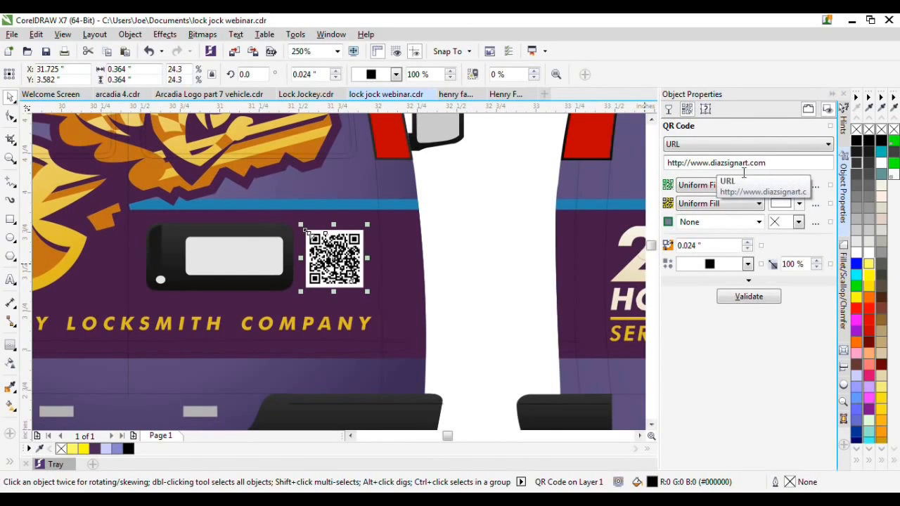
pyautogui.click(755, 380)
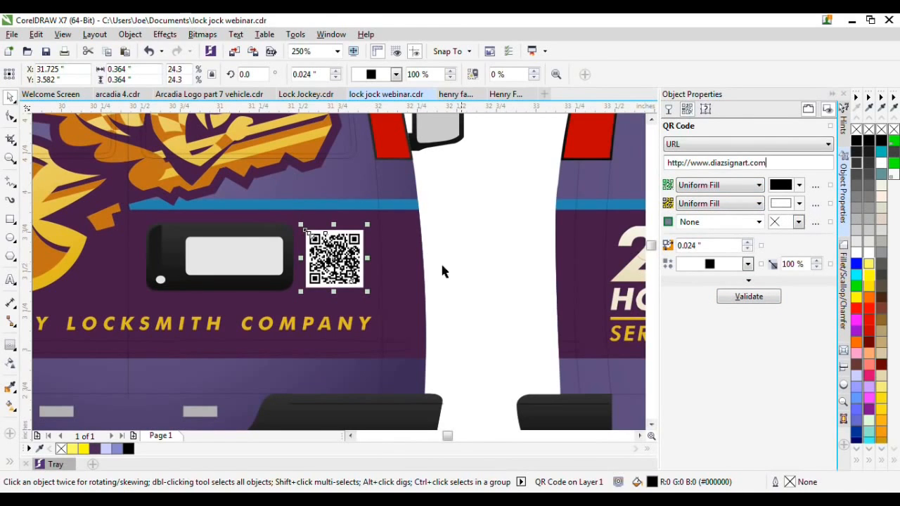
# Validate the QR code and shift it slightly closer to the license plate
pyautogui.click(759, 301)
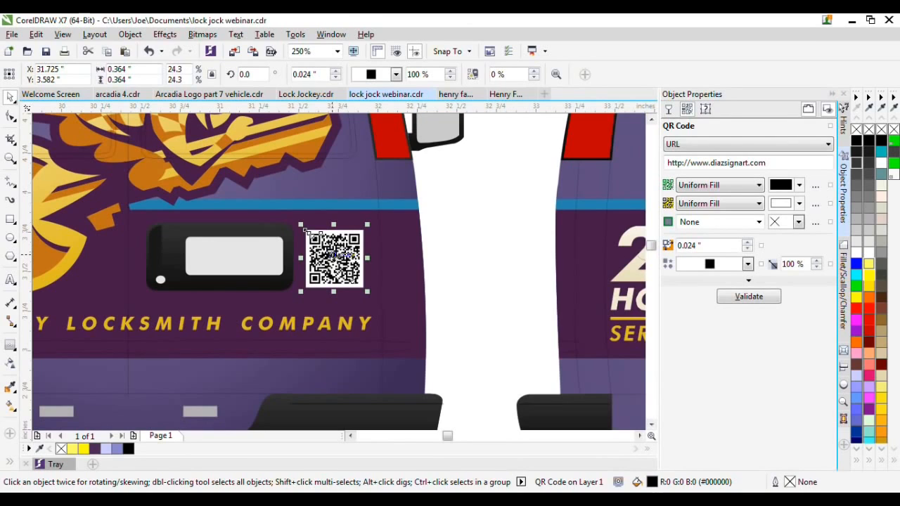
pyautogui.moveTo(335, 257); pyautogui.dragTo(329, 257)
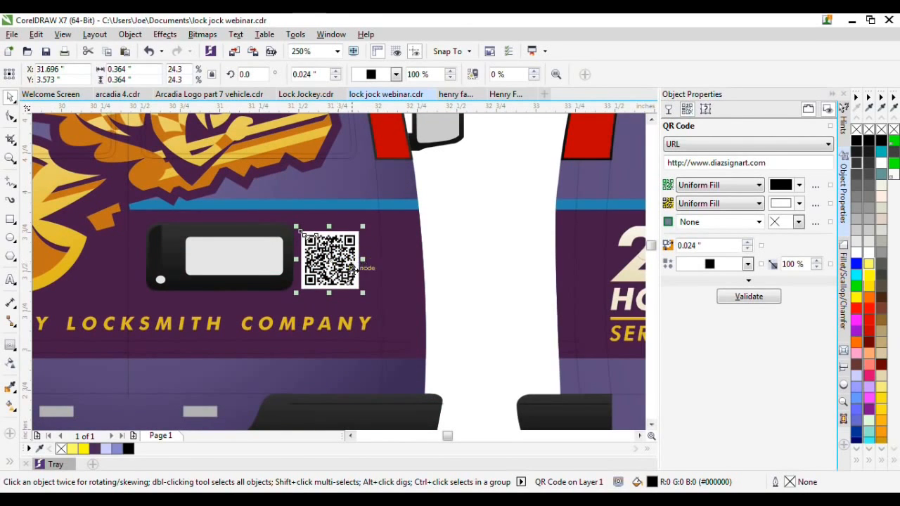
# Shrink the QR code to about 0.296 inches and nudge it slightly left and down beside the rear-view van's license plate
pyautogui.scroll(-2, 453, 300)
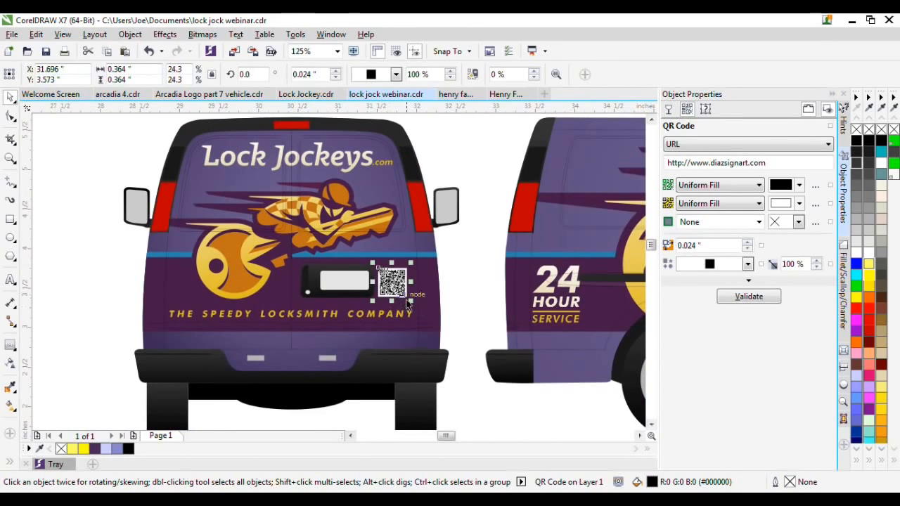
pyautogui.scroll(2, 401, 300)
pyautogui.moveTo(424, 310); pyautogui.dragTo(420, 306)
pyautogui.press('Left')
pyautogui.press('Down')
pyautogui.scroll(-2, 492, 308)
pyautogui.scroll(2, 493, 309)
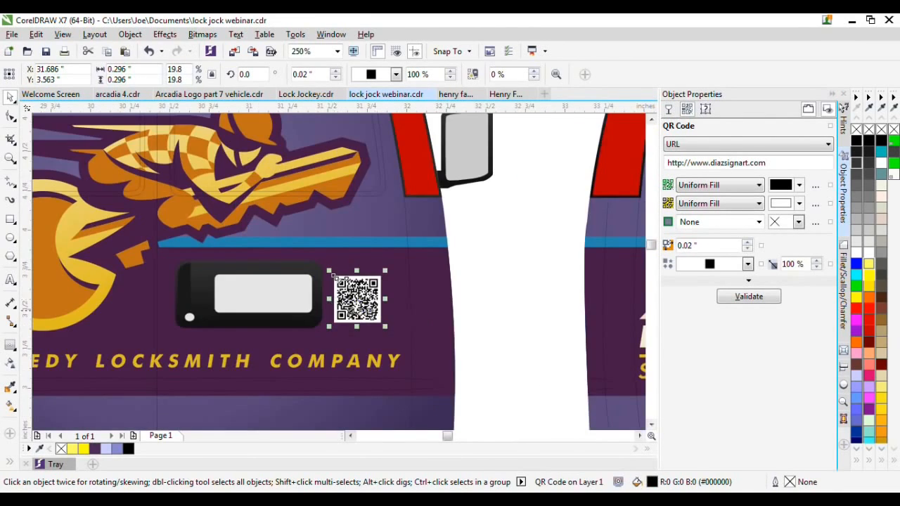
pyautogui.scroll(-2, 294, 315)
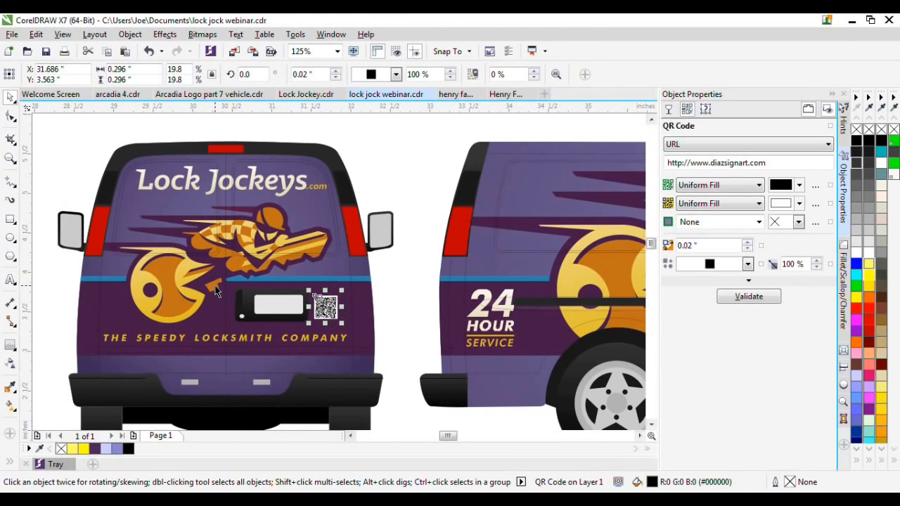
# Review the Lock Jockeys brand pieces, examining the van mockup, logo panels, business cards and purple polo shirt
pyautogui.scroll(-2, 216, 291)
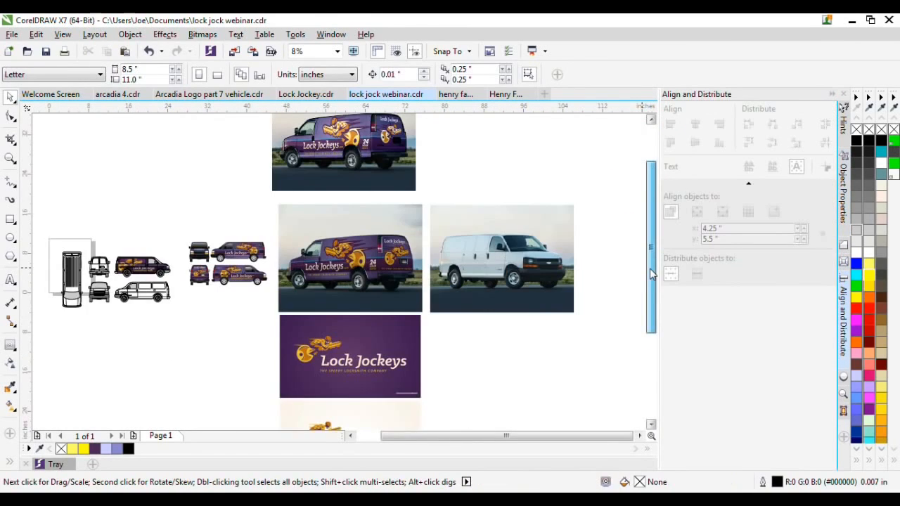
pyautogui.moveTo(649, 273)
pyautogui.mouseDown()
pyautogui.moveTo(644, 308)
pyautogui.moveTo(647, 280)
pyautogui.mouseUp()
pyautogui.scroll(2, 362, 262)
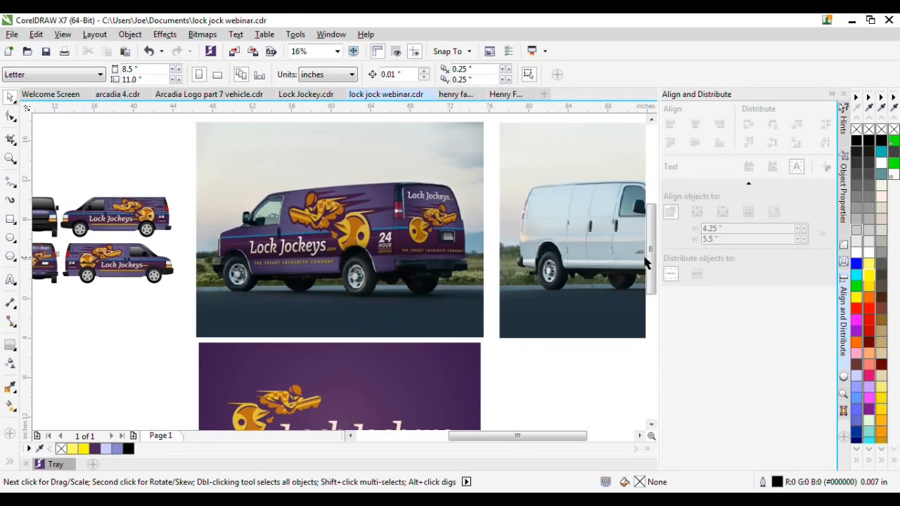
pyautogui.moveTo(649, 262); pyautogui.dragTo(642, 382)
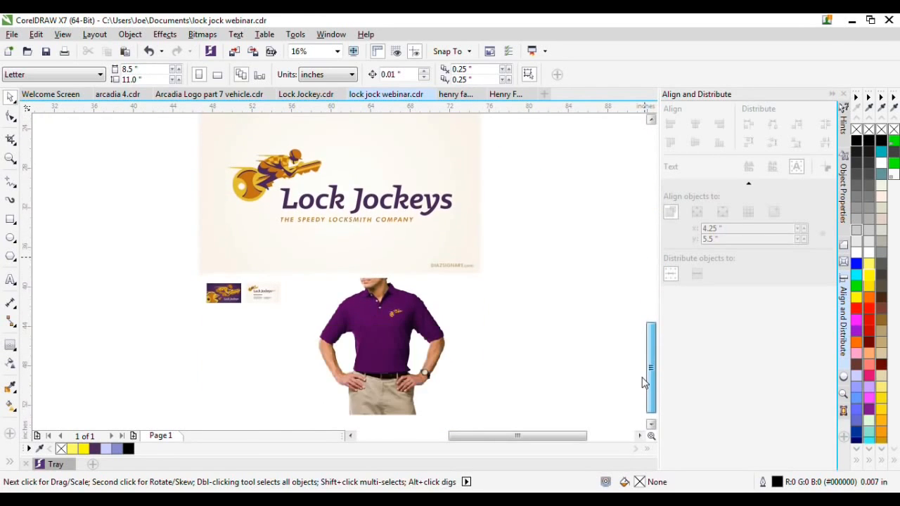
pyautogui.scroll(2, 388, 317)
pyautogui.scroll(-1, 508, 321)
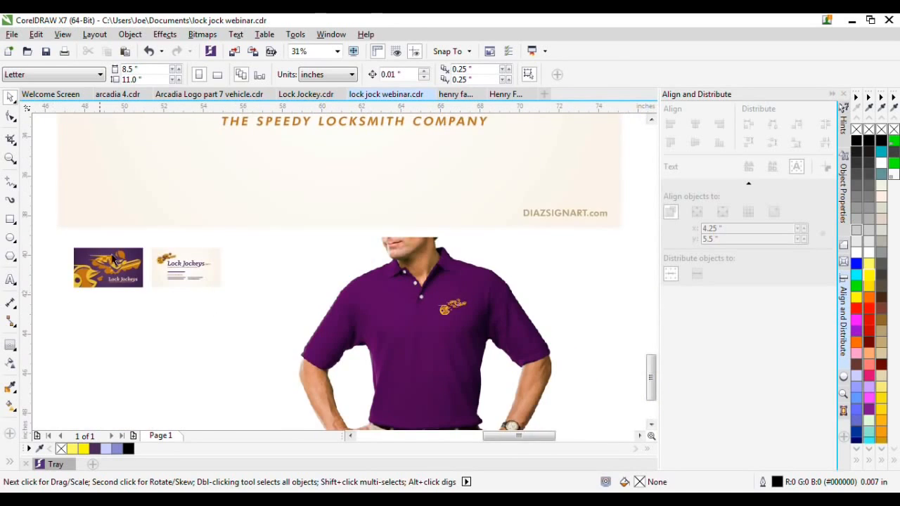
pyautogui.scroll(3, 115, 261)
pyautogui.scroll(-5, 225, 309)
pyautogui.scroll(-2, 313, 315)
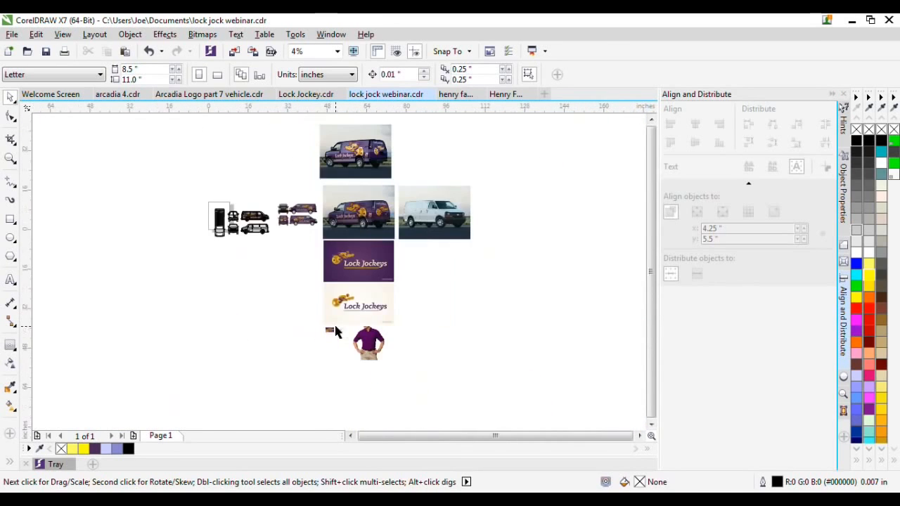
# Examine the wrapped Lock Jockeys van photo mockup up close, including its side and rear door graphics
pyautogui.scroll(3, 379, 258)
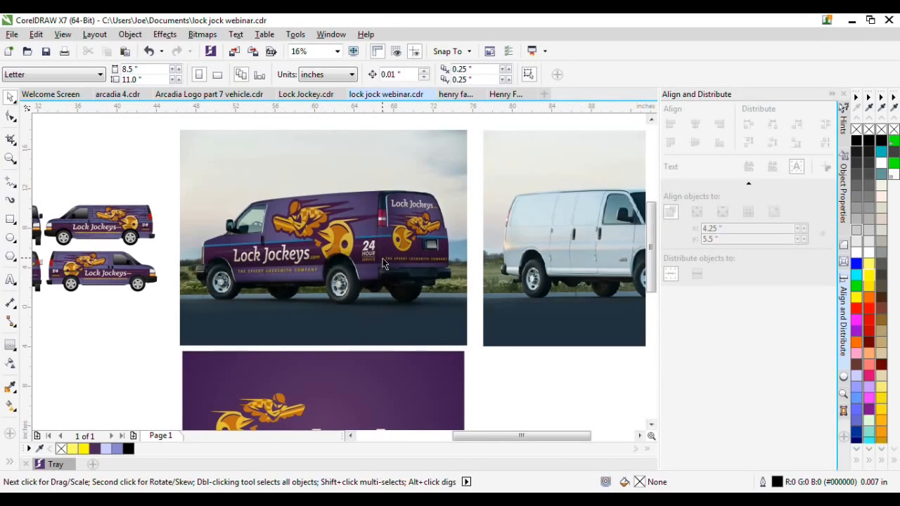
pyautogui.scroll(2, 651, 251)
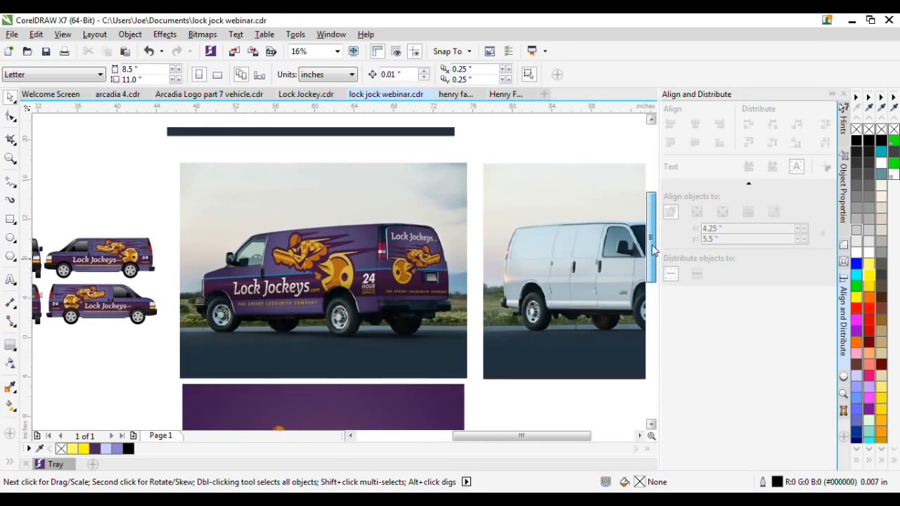
pyautogui.moveTo(653, 251); pyautogui.dragTo(653, 248)
pyautogui.click(474, 386)
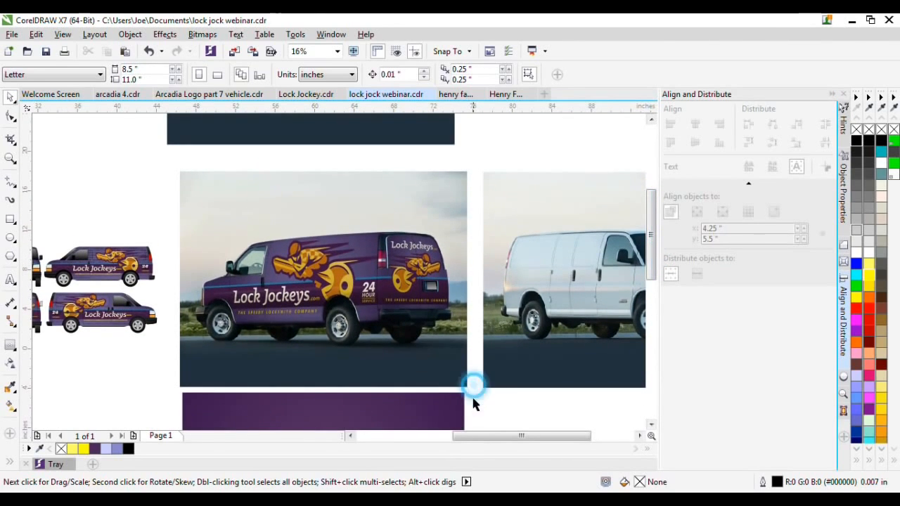
pyautogui.scroll(2, 283, 264)
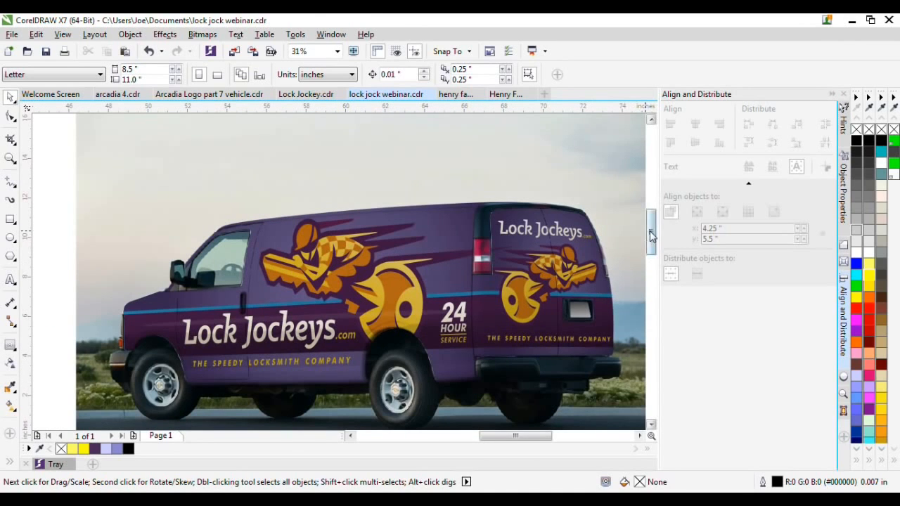
pyautogui.moveTo(650, 232); pyautogui.dragTo(651, 236)
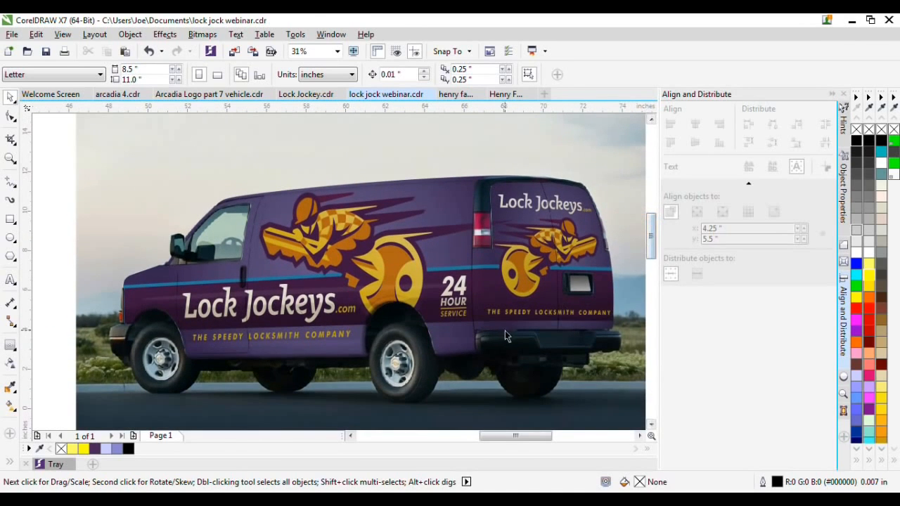